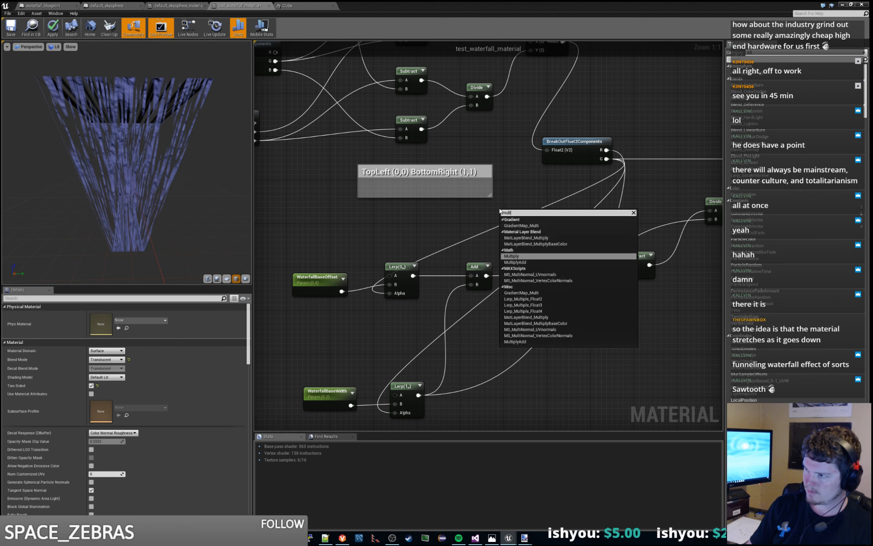
- Add a Multiply node that squares the G output of BreakOutFloat2Components and feed its result into the Alpha of both Lerp nodes
{"action": "key", "text": "Return"}
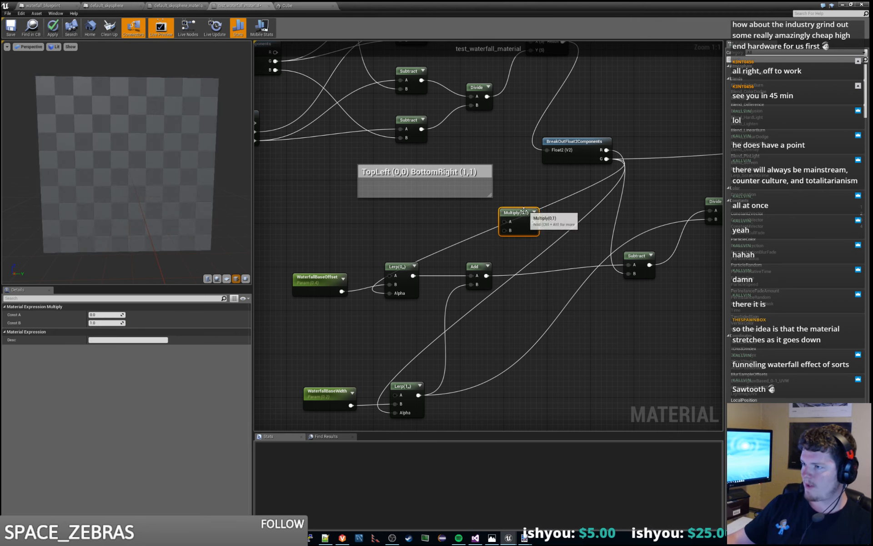
{"action": "left_click_drag", "start_coordinate": [500, 210], "coordinate": [364, 215]}
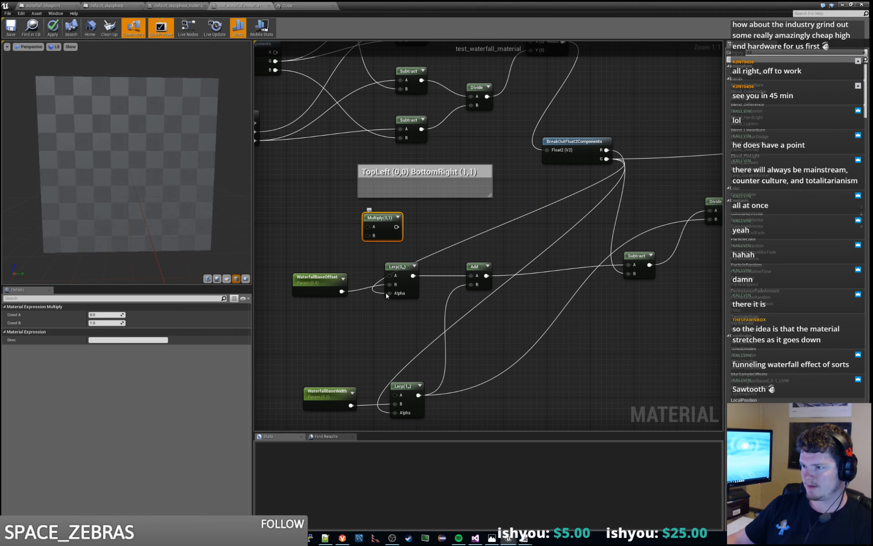
{"action": "mouse_move", "coordinate": [388, 294]}
{"action": "left_mouse_down", "text": "ctrl"}
{"action": "mouse_move", "coordinate": [354, 225]}
{"action": "mouse_move", "coordinate": [386, 228]}
{"action": "mouse_move", "coordinate": [391, 295]}
{"action": "left_mouse_up", "text": "ctrl"}
{"action": "left_click_drag", "start_coordinate": [387, 227], "coordinate": [394, 412]}
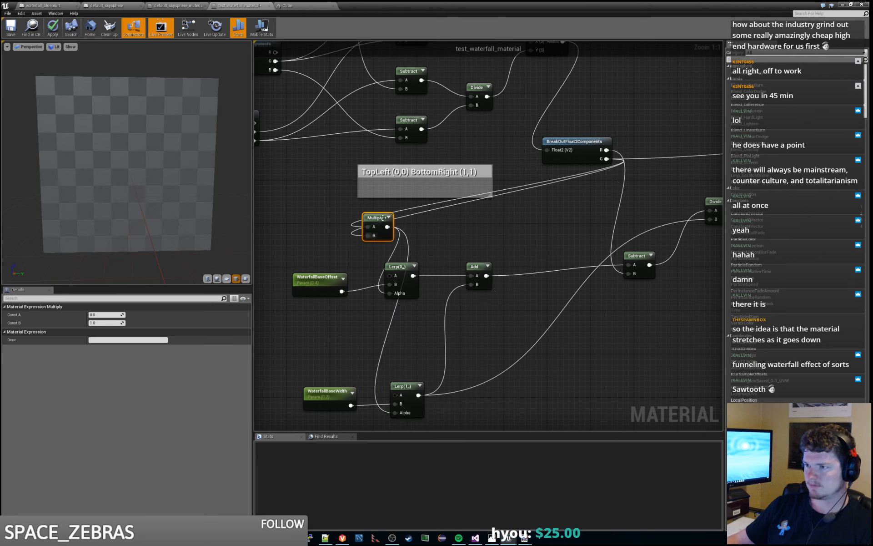
{"action": "left_click_drag", "start_coordinate": [384, 217], "coordinate": [327, 232]}
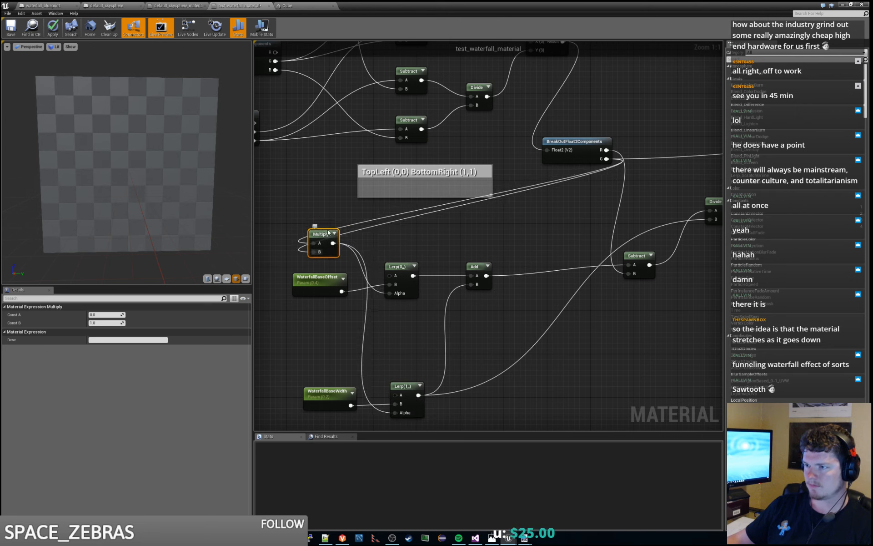
{"action": "left_click", "coordinate": [421, 237]}
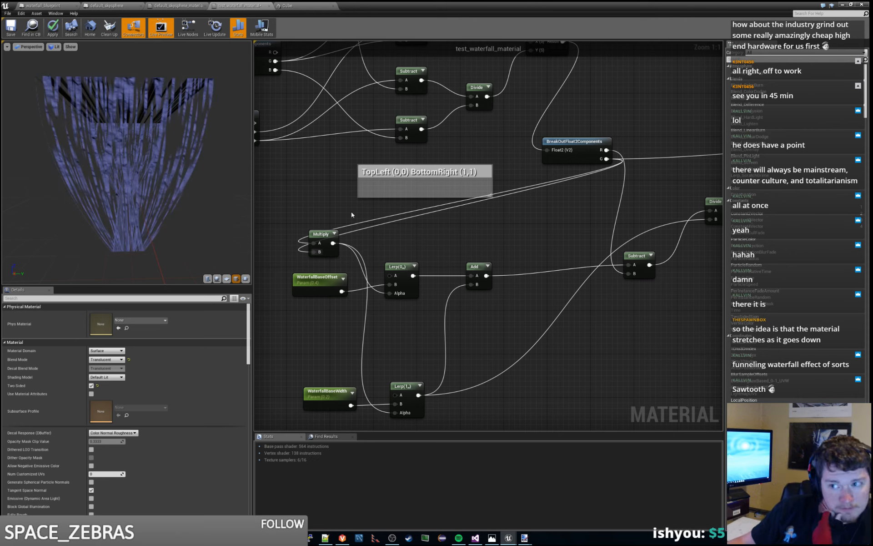
{"action": "mouse_move", "coordinate": [155, 159]}
{"action": "left_mouse_down"}
{"action": "mouse_move", "coordinate": [178, 175]}
{"action": "mouse_move", "coordinate": [146, 193]}
{"action": "mouse_move", "coordinate": [103, 157]}
{"action": "mouse_move", "coordinate": [145, 173]}
{"action": "left_mouse_up"}
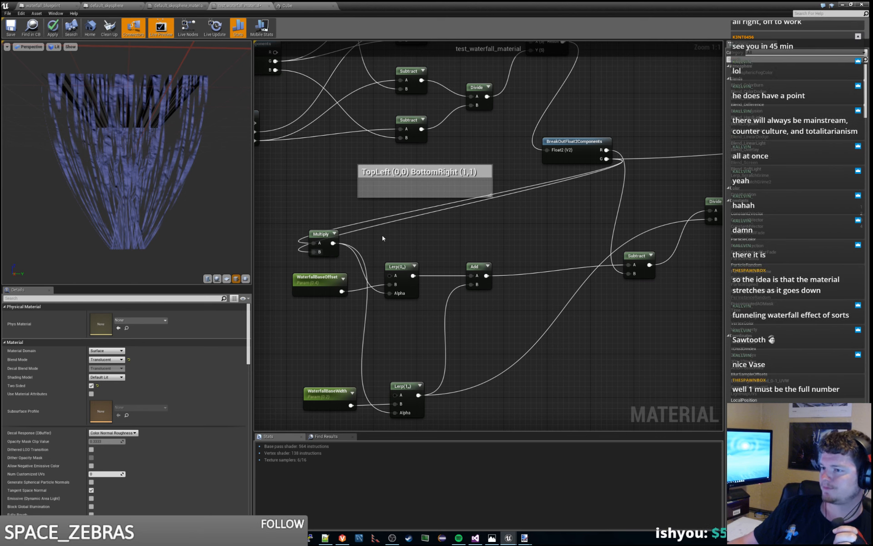
- Add a Subtract node and connect the G output of BreakOutFloat2Components to its B input, leaving A at 1
{"action": "right_click_drag", "start_coordinate": [382, 236], "coordinate": [455, 234]}
{"action": "right_click", "coordinate": [373, 207]}
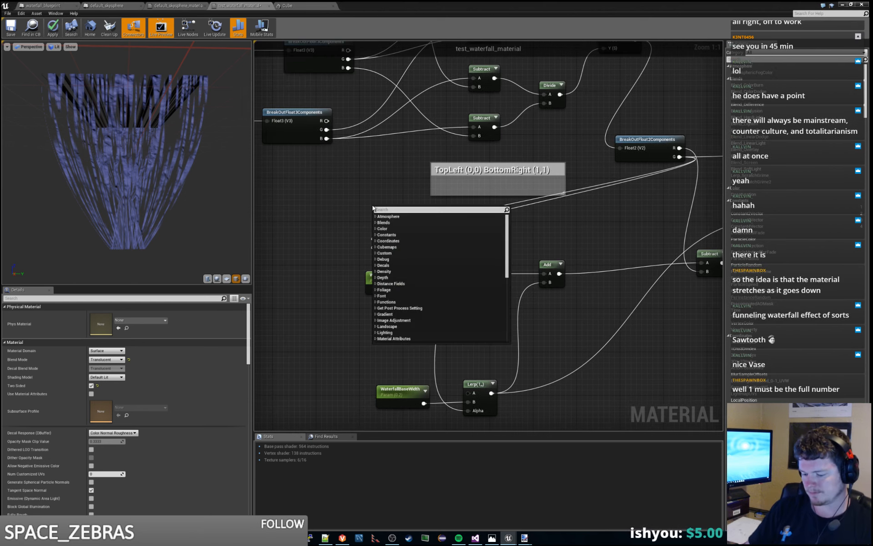
{"action": "type", "text": "subtract"}
{"action": "key", "text": "Return"}
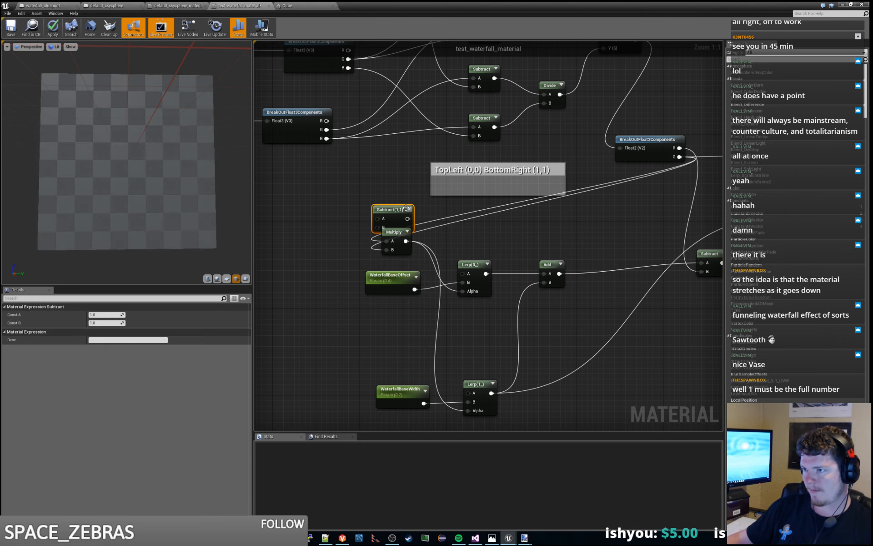
{"action": "left_click_drag", "start_coordinate": [406, 208], "coordinate": [350, 198]}
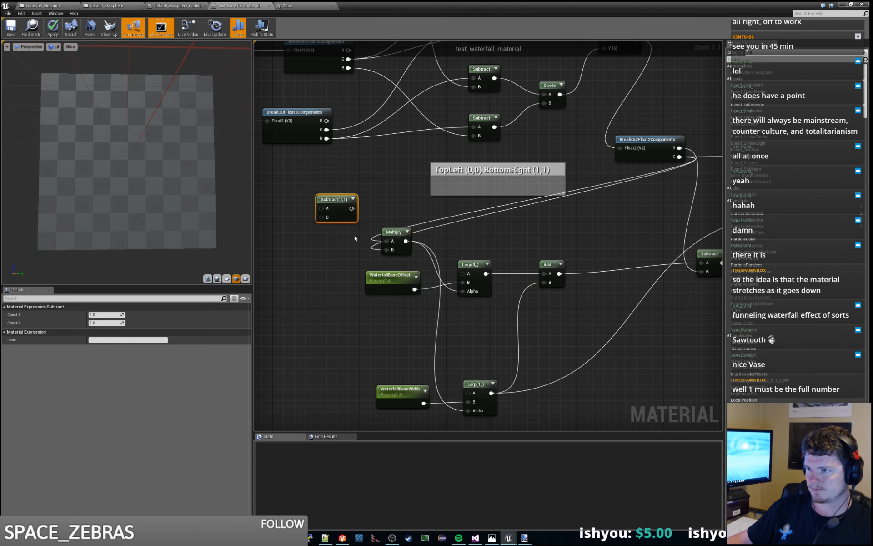
{"action": "left_click_drag", "start_coordinate": [680, 157], "coordinate": [280, 227]}
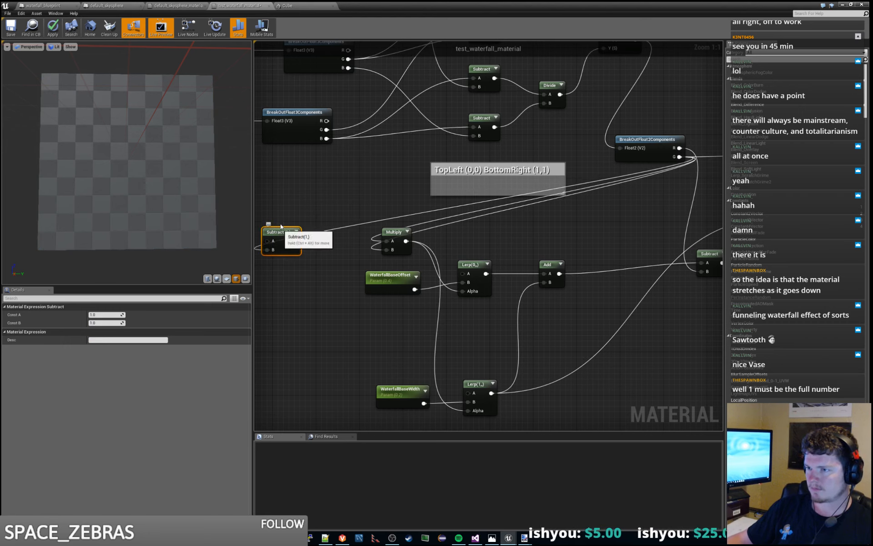
- Duplicate the Multiply node, wire the new Subtract's output into both its inputs, and move the pair away from the Lerp nodes
{"action": "right_click_drag", "start_coordinate": [380, 188], "coordinate": [477, 184]}
{"action": "left_click_drag", "start_coordinate": [492, 228], "coordinate": [503, 228]}
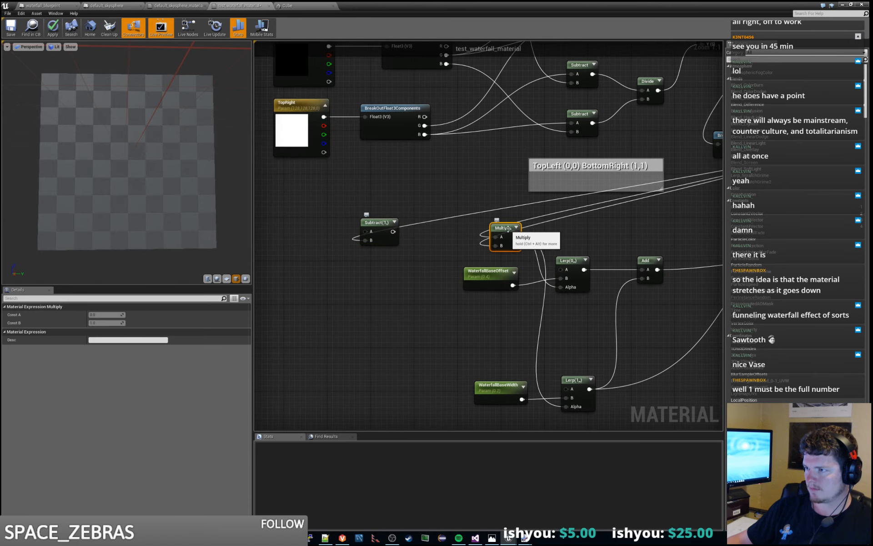
{"action": "key", "text": "ctrl+w"}
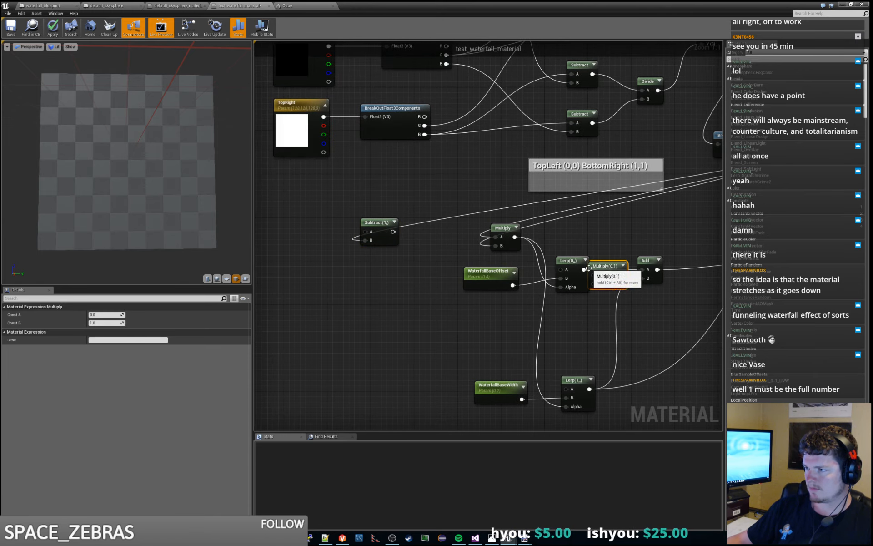
{"action": "left_click_drag", "start_coordinate": [479, 253], "coordinate": [414, 245]}
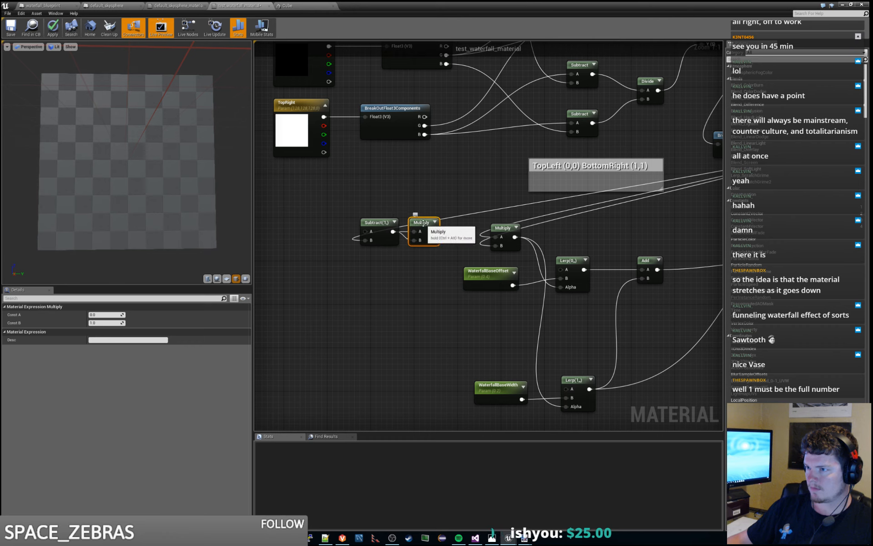
{"action": "left_click_drag", "start_coordinate": [319, 206], "coordinate": [432, 279]}
{"action": "left_click_drag", "start_coordinate": [421, 223], "coordinate": [345, 233]}
- Add a second Subtract node and connect the duplicated Multiply's output to its B input
{"action": "left_click", "coordinate": [400, 237]}
{"action": "right_click", "coordinate": [401, 236]}
{"action": "type", "text": "subtract"}
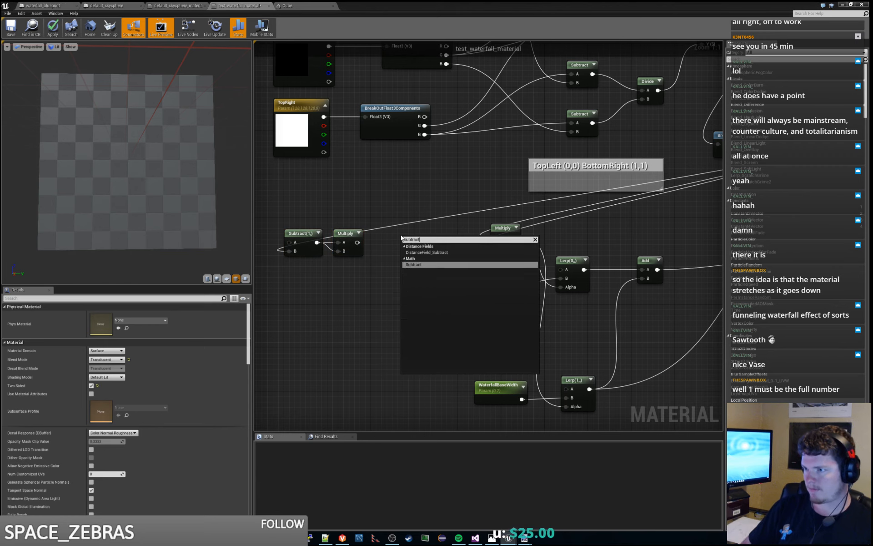
{"action": "key", "text": "Return"}
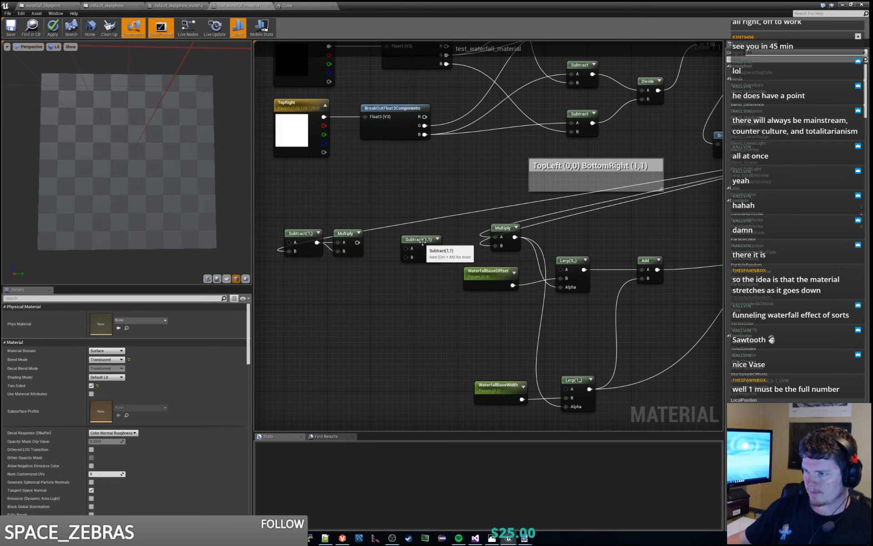
{"action": "left_click_drag", "start_coordinate": [358, 242], "coordinate": [392, 251]}
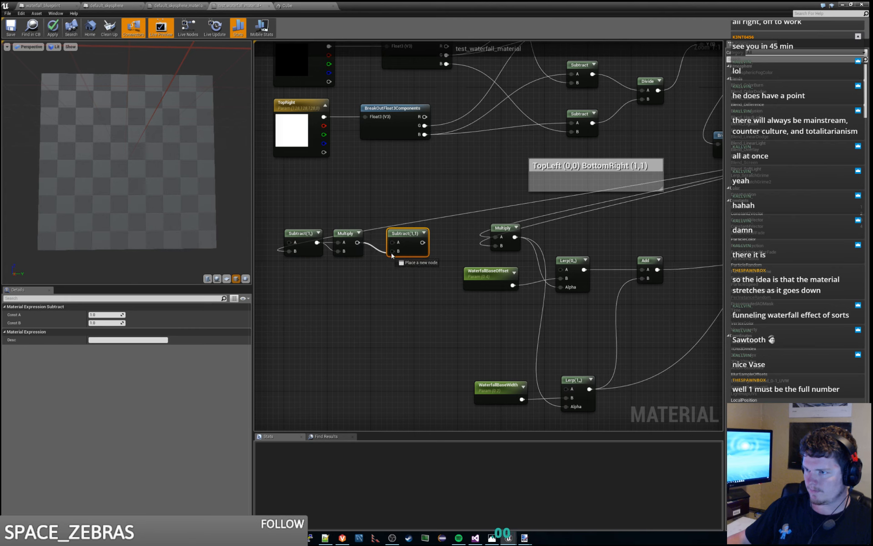
{"action": "left_click", "coordinate": [503, 228]}
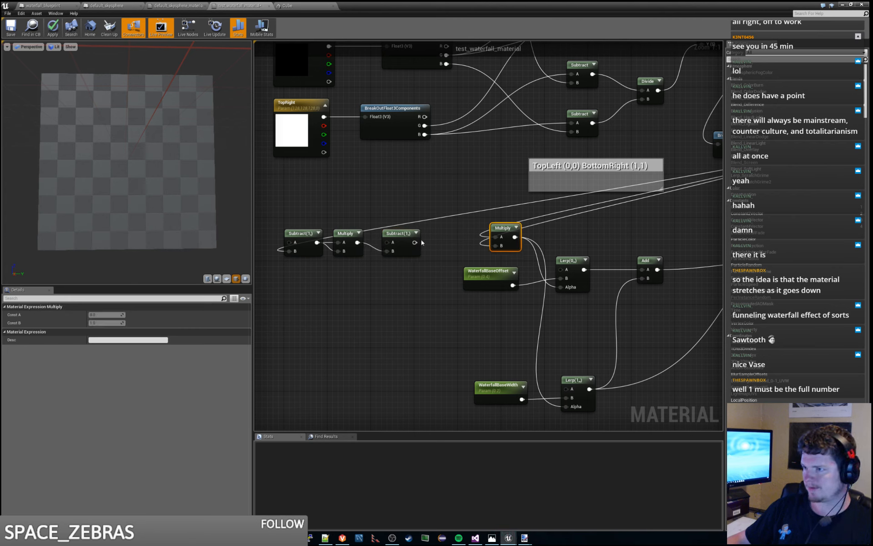
- Connect the second Subtract's output to the Alpha inputs of both Lerp nodes and save the material
{"action": "left_click_drag", "start_coordinate": [416, 242], "coordinate": [562, 288]}
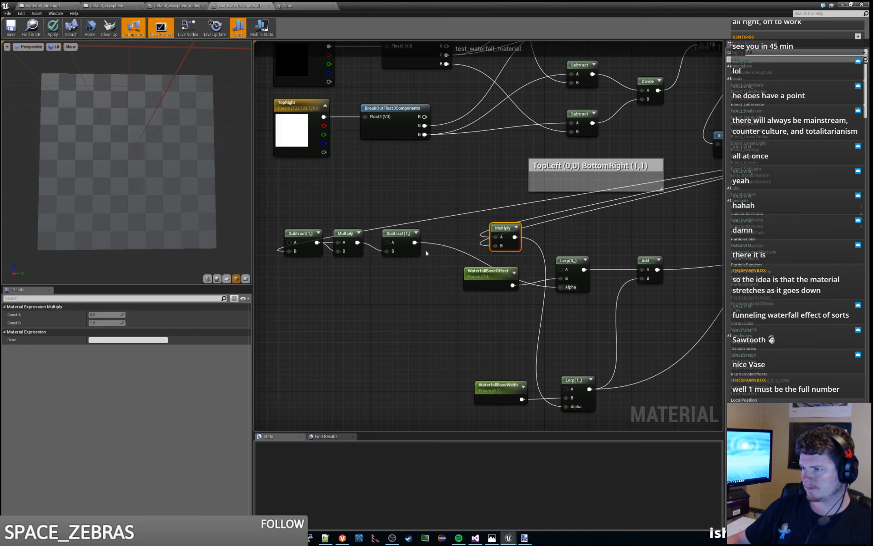
{"action": "left_click_drag", "start_coordinate": [414, 243], "coordinate": [566, 404]}
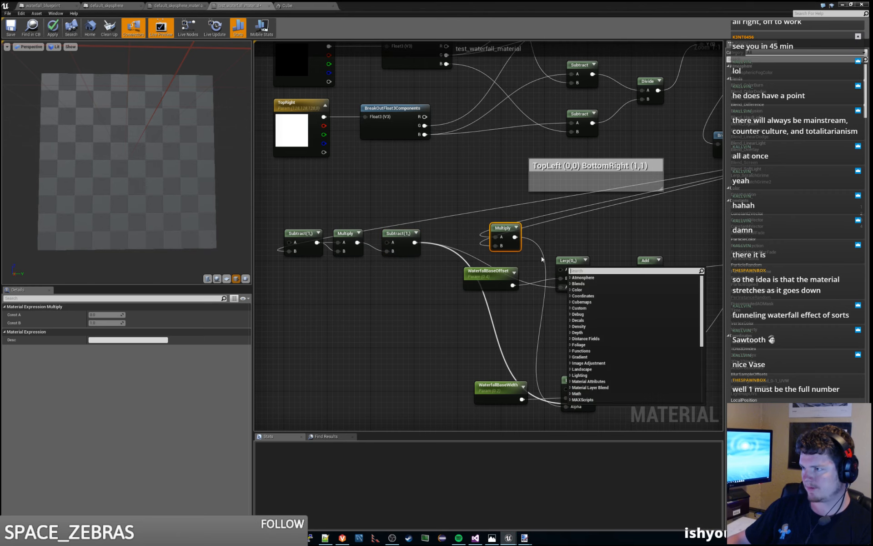
{"action": "left_click", "coordinate": [561, 244]}
{"action": "left_click", "coordinate": [563, 244]}
{"action": "left_click_drag", "start_coordinate": [415, 242], "coordinate": [566, 406]}
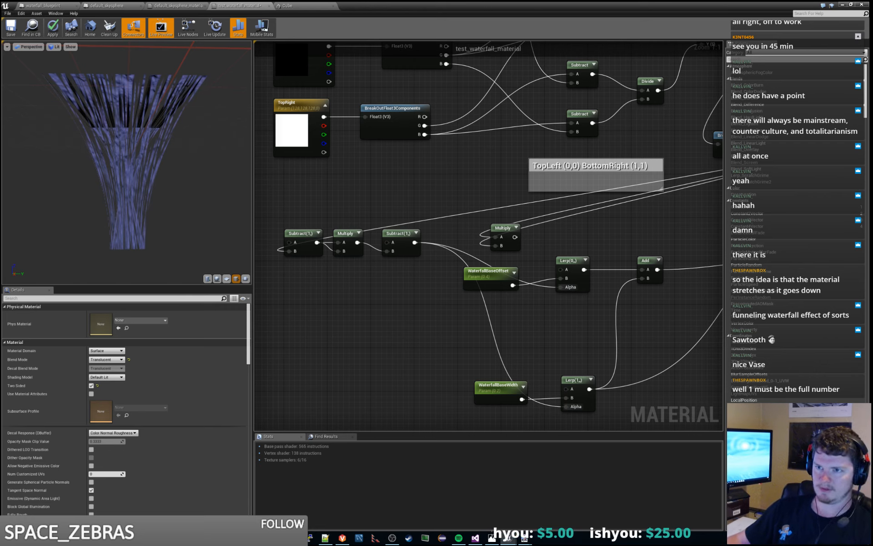
{"action": "mouse_move", "coordinate": [127, 159]}
{"action": "left_mouse_down"}
{"action": "mouse_move", "coordinate": [178, 157]}
{"action": "mouse_move", "coordinate": [91, 157]}
{"action": "mouse_move", "coordinate": [159, 158]}
{"action": "mouse_move", "coordinate": [139, 159]}
{"action": "mouse_move", "coordinate": [107, 182]}
{"action": "mouse_move", "coordinate": [120, 175]}
{"action": "left_mouse_up"}
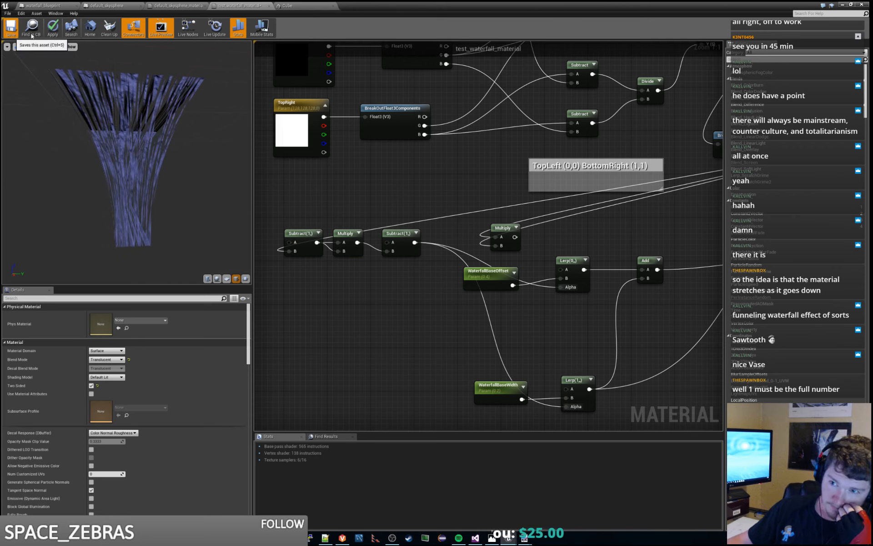
{"action": "key", "text": "ctrl+s"}
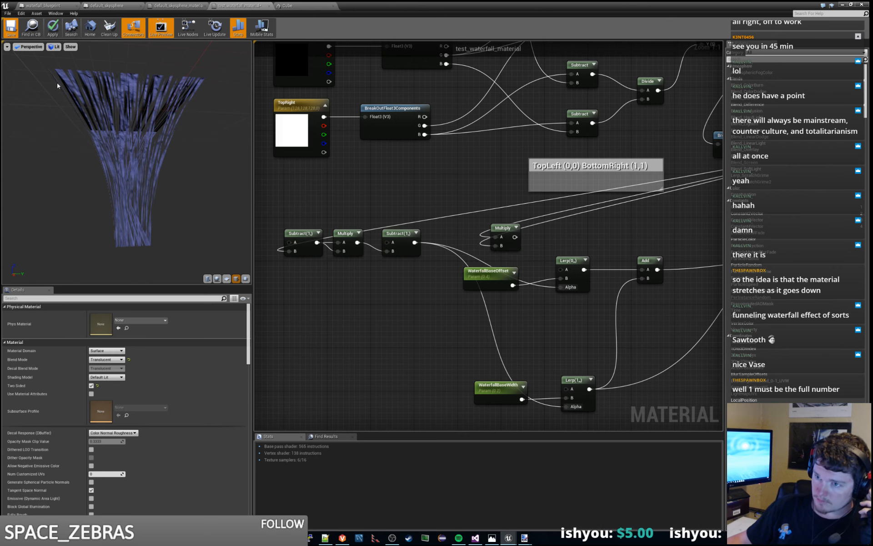
- Switch to the level editor and examine the waterfall's funnel shape in the cave from several distances and angles
{"action": "key", "text": "alt+Tab"}
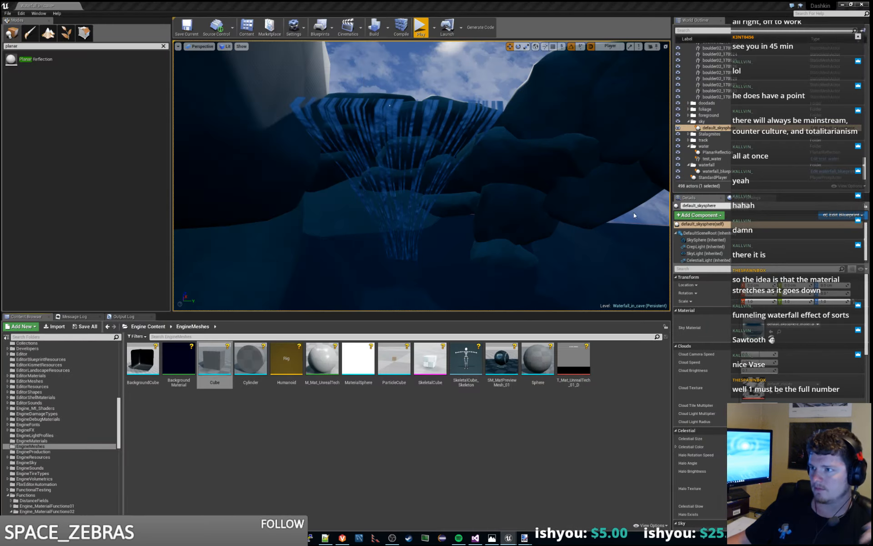
{"action": "key", "text": "w"}
{"action": "mouse_move", "coordinate": [390, 106]}
{"action": "right_mouse_down"}
{"action": "mouse_move", "coordinate": [416, 162]}
{"action": "mouse_move", "coordinate": [412, 175]}
{"action": "mouse_move", "coordinate": [398, 114]}
{"action": "mouse_move", "coordinate": [392, 119]}
{"action": "mouse_move", "coordinate": [398, 93]}
{"action": "mouse_move", "coordinate": [389, 113]}
{"action": "mouse_move", "coordinate": [364, 106]}
{"action": "mouse_move", "coordinate": [382, 100]}
{"action": "right_mouse_up"}
{"action": "key", "text": "s"}
{"action": "key", "text": "w"}
{"action": "key", "text": "s"}
{"action": "key", "text": "s"}
{"action": "key", "text": "d"}
{"action": "key", "text": "w"}
{"action": "key", "text": "s"}
{"action": "key", "text": "a"}
{"action": "key", "text": "w"}
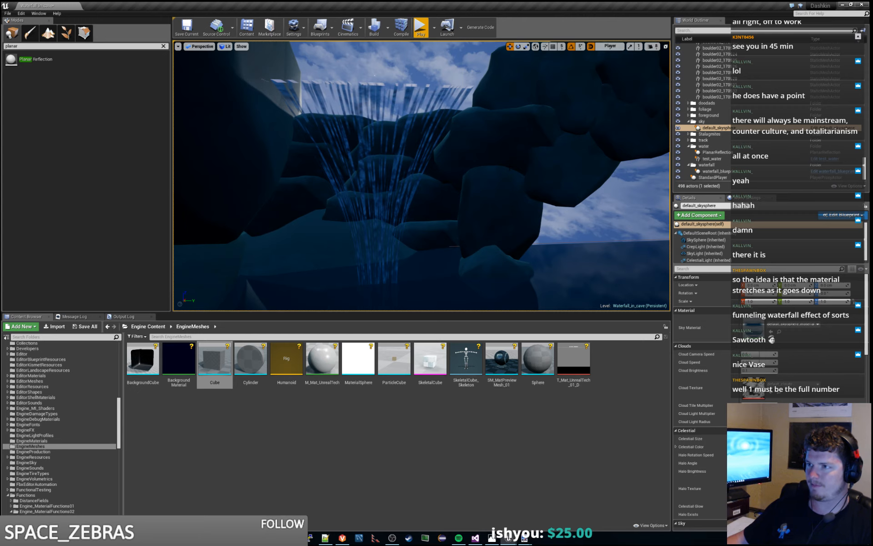
{"action": "key", "text": "s"}
{"action": "right_click_drag", "start_coordinate": [494, 59], "coordinate": [480, 87]}
{"action": "key", "text": "w"}
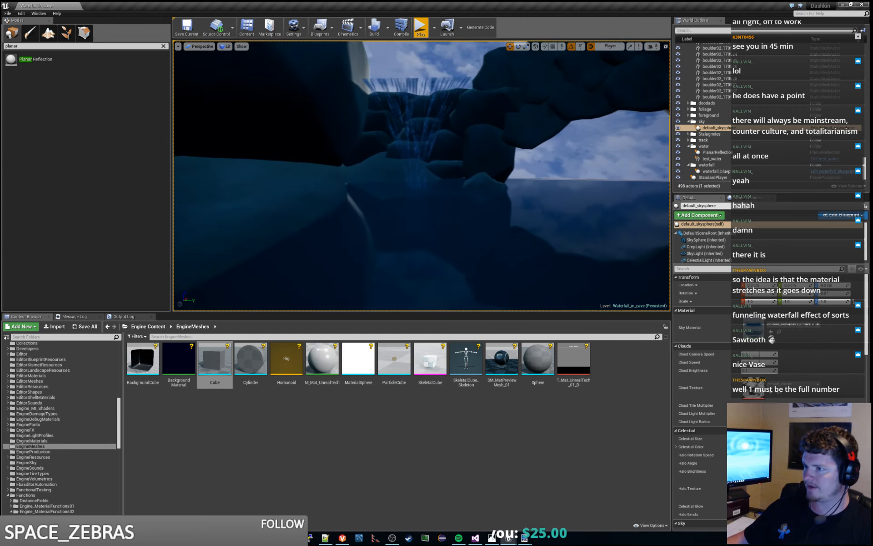
{"action": "mouse_move", "coordinate": [371, 135]}
{"action": "right_mouse_down"}
{"action": "mouse_move", "coordinate": [372, 119]}
{"action": "mouse_move", "coordinate": [371, 134]}
{"action": "right_mouse_up"}
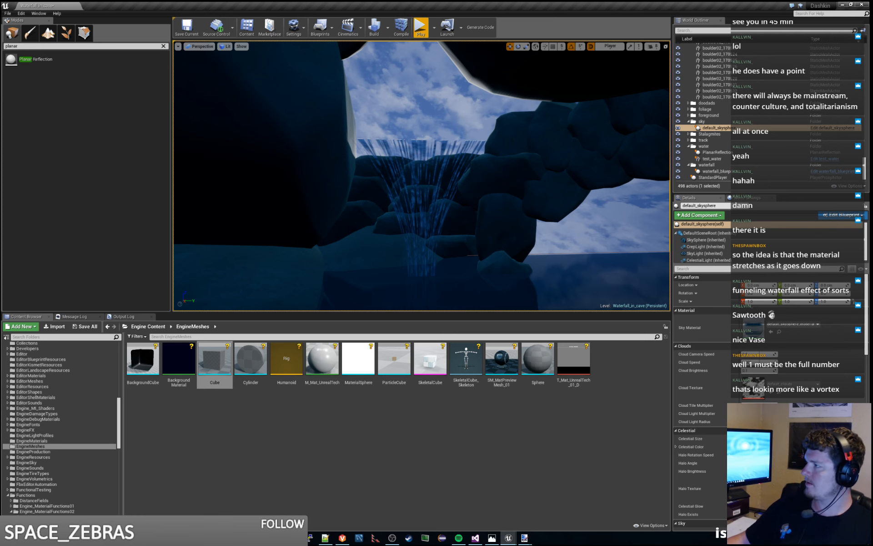
- Return to the waterfall material graph and delete the unused Multiply node above the WaterfallBaseOffset parameter
{"action": "key", "text": "alt+Tab"}
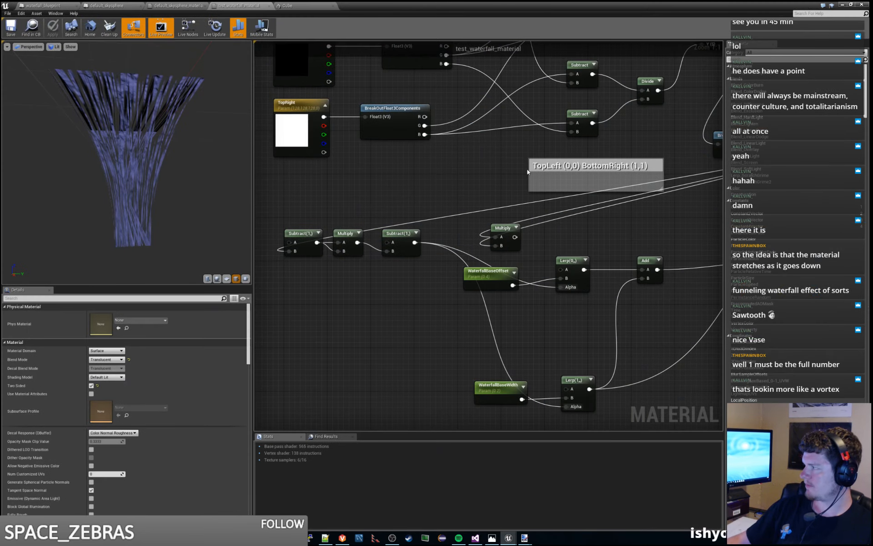
{"action": "scroll", "coordinate": [379, 235], "scroll_direction": "down", "scroll_amount": 3}
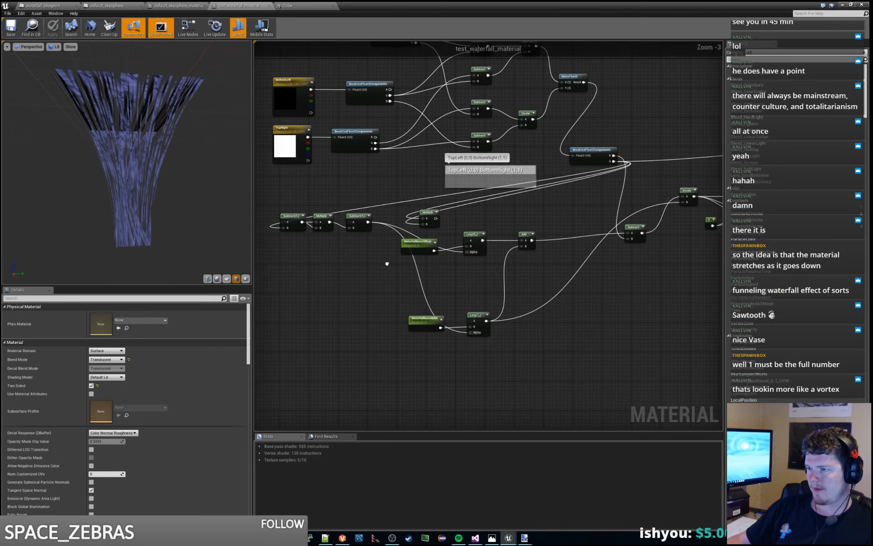
{"action": "right_click_drag", "start_coordinate": [433, 192], "coordinate": [363, 187]}
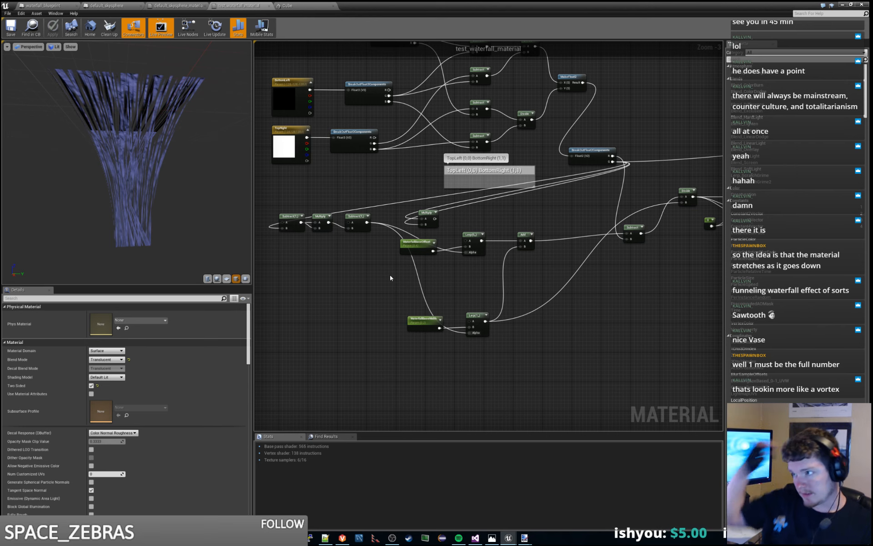
{"action": "left_click", "coordinate": [426, 213]}
{"action": "key", "text": "Delete"}
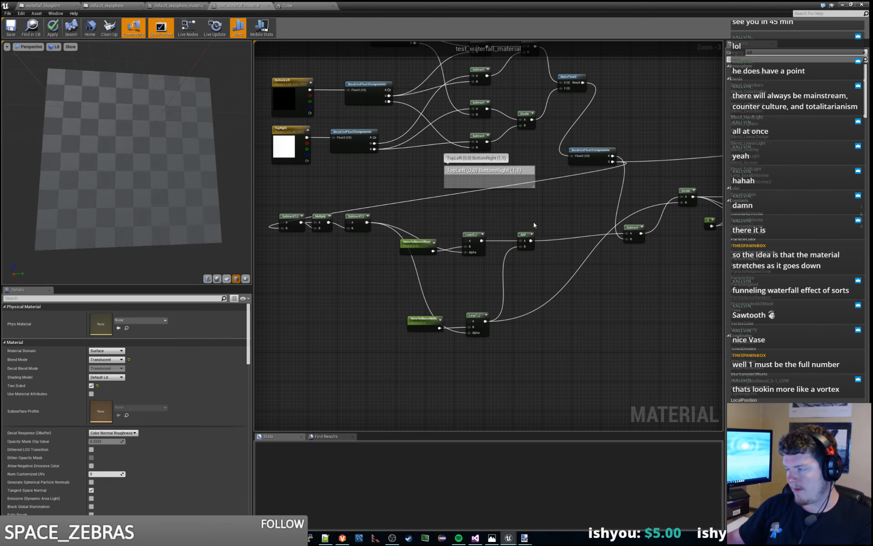
- Move the parameter, Lerp and Add nodes closer to the final Subtract, and place the Subtract-Multiply-Subtract chain between the two parameters
{"action": "scroll", "coordinate": [534, 222], "scroll_direction": "down", "scroll_amount": 3}
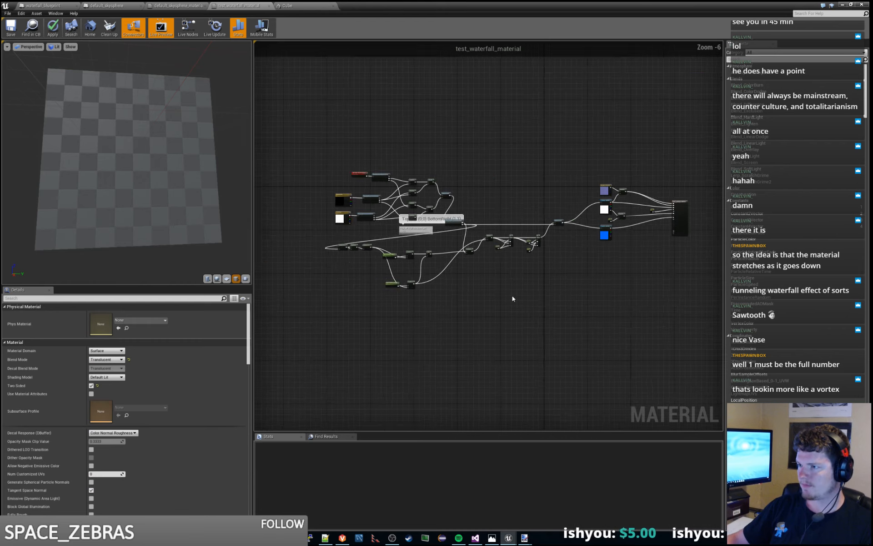
{"action": "scroll", "coordinate": [512, 298], "scroll_direction": "up", "scroll_amount": 1}
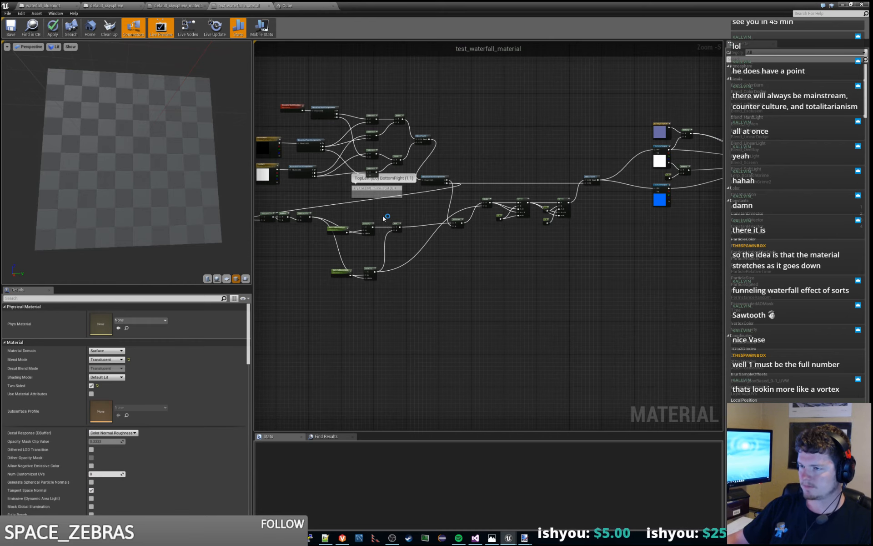
{"action": "right_click_drag", "start_coordinate": [386, 218], "coordinate": [419, 219]}
{"action": "left_click_drag", "start_coordinate": [364, 215], "coordinate": [435, 303]}
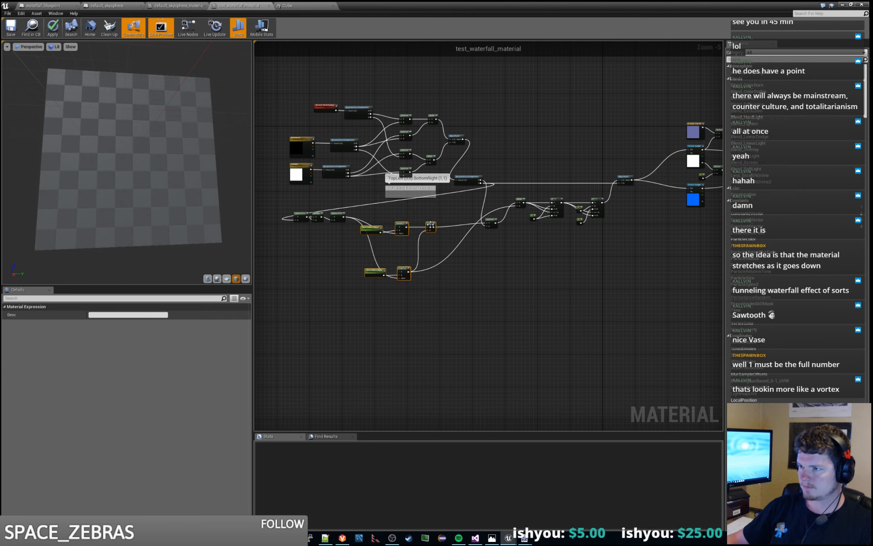
{"action": "left_click_drag", "start_coordinate": [436, 224], "coordinate": [469, 222]}
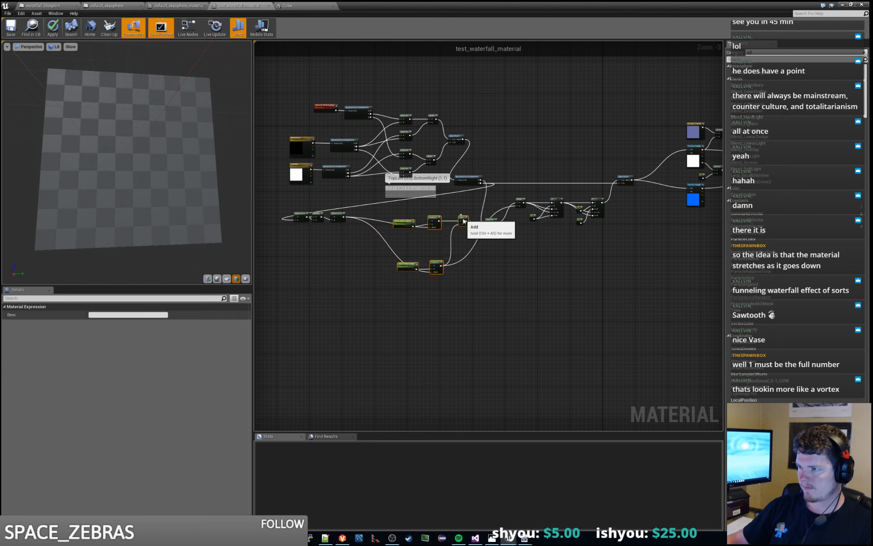
{"action": "left_click_drag", "start_coordinate": [276, 200], "coordinate": [407, 248]}
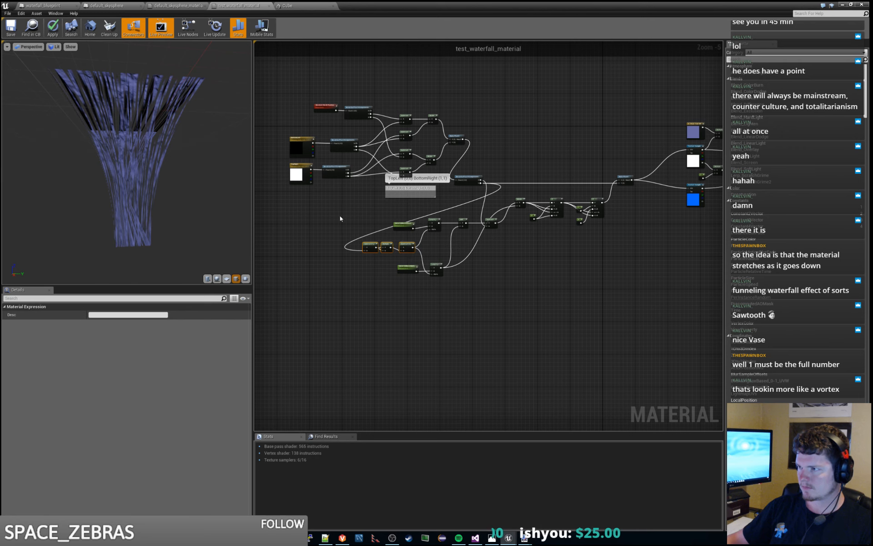
- Move the offset and width node chain and all nodes downstream of it farther away from BreakOutFloat2Components, and save the material
{"action": "left_click_drag", "start_coordinate": [333, 209], "coordinate": [607, 339]}
{"action": "left_click_drag", "start_coordinate": [509, 197], "coordinate": [528, 222], "text": "shift"}
{"action": "right_click_drag", "start_coordinate": [649, 283], "coordinate": [456, 337]}
{"action": "left_click_drag", "start_coordinate": [430, 123], "coordinate": [651, 303], "text": "shift"}
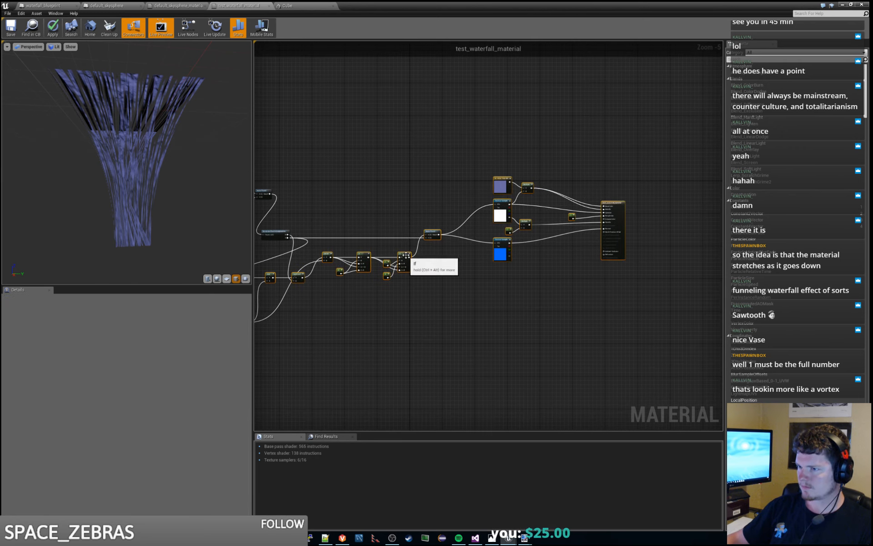
{"action": "left_click_drag", "start_coordinate": [411, 256], "coordinate": [516, 244]}
{"action": "left_click_drag", "start_coordinate": [506, 249], "coordinate": [561, 256]}
{"action": "left_click", "coordinate": [526, 203]}
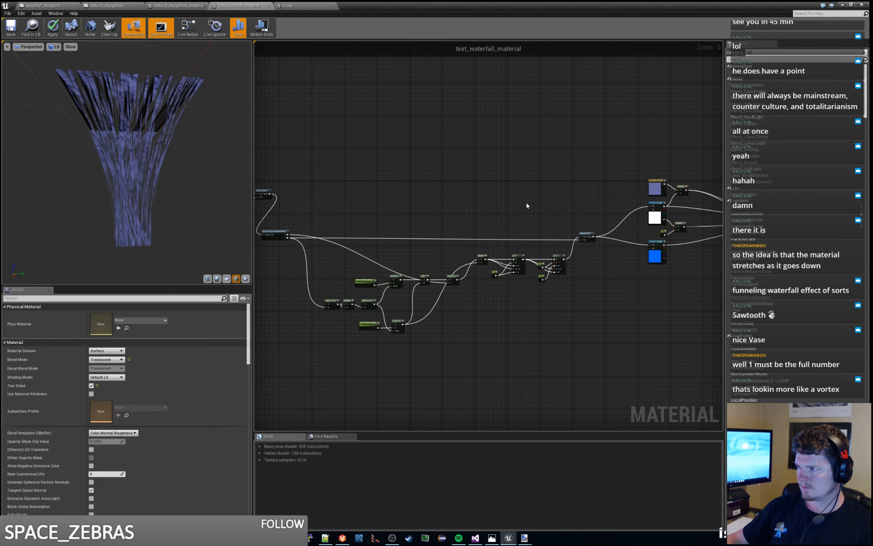
{"action": "right_click_drag", "start_coordinate": [526, 202], "coordinate": [596, 180]}
{"action": "key", "text": "ctrl+s"}
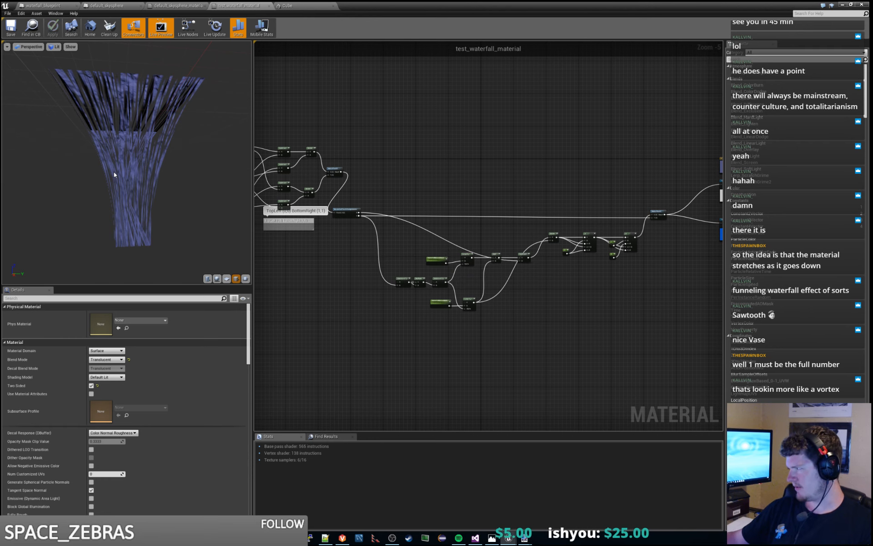
- Nudge the second If's lower constant closer to the constant above it and move the white Texture Sample slightly toward MakeFloat2
{"action": "scroll", "coordinate": [548, 274], "scroll_direction": "up", "scroll_amount": 4}
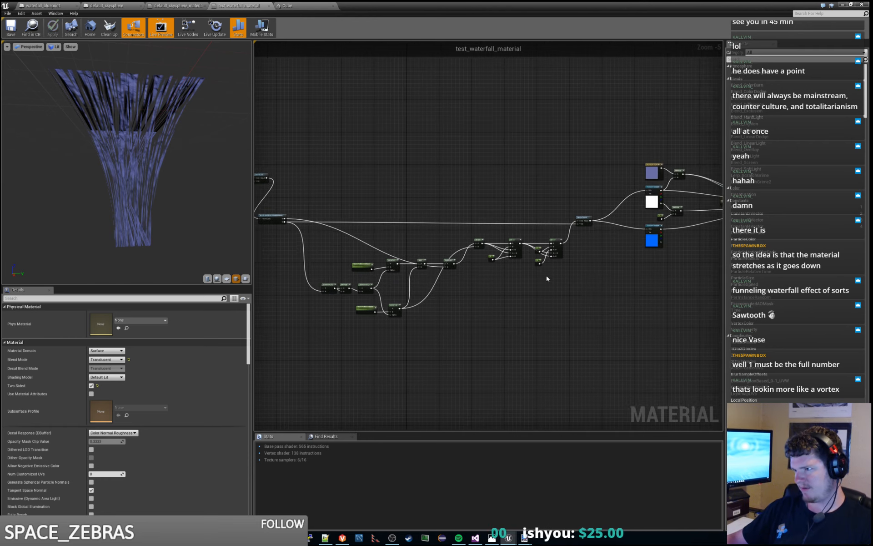
{"action": "right_click_drag", "start_coordinate": [544, 318], "coordinate": [536, 329]}
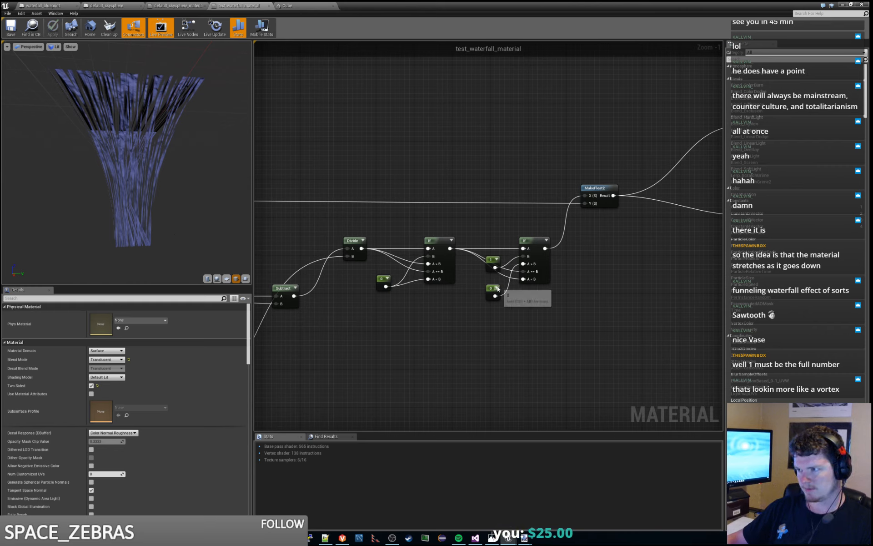
{"action": "left_click_drag", "start_coordinate": [492, 290], "coordinate": [493, 286]}
{"action": "left_click", "coordinate": [535, 320]}
{"action": "right_click_drag", "start_coordinate": [549, 316], "coordinate": [517, 313]}
{"action": "scroll", "coordinate": [525, 308], "scroll_direction": "down", "scroll_amount": 1}
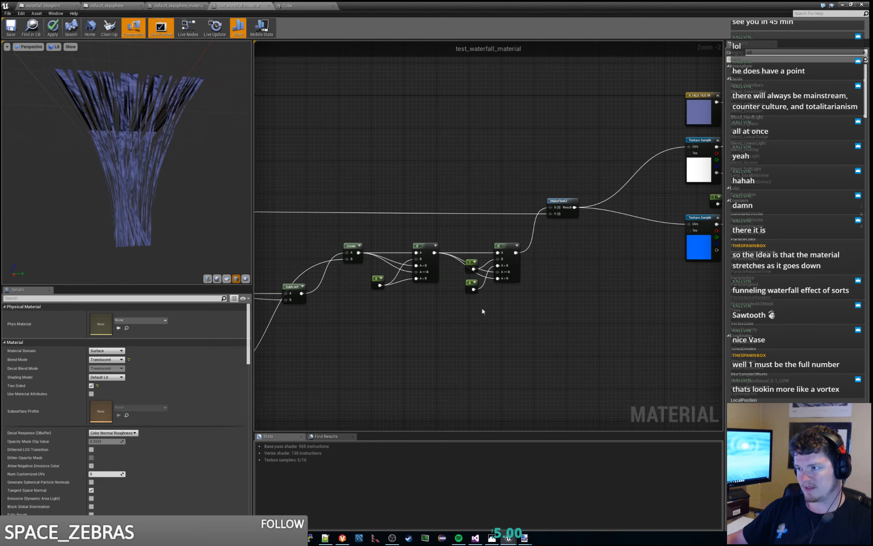
{"action": "right_click_drag", "start_coordinate": [494, 313], "coordinate": [407, 326]}
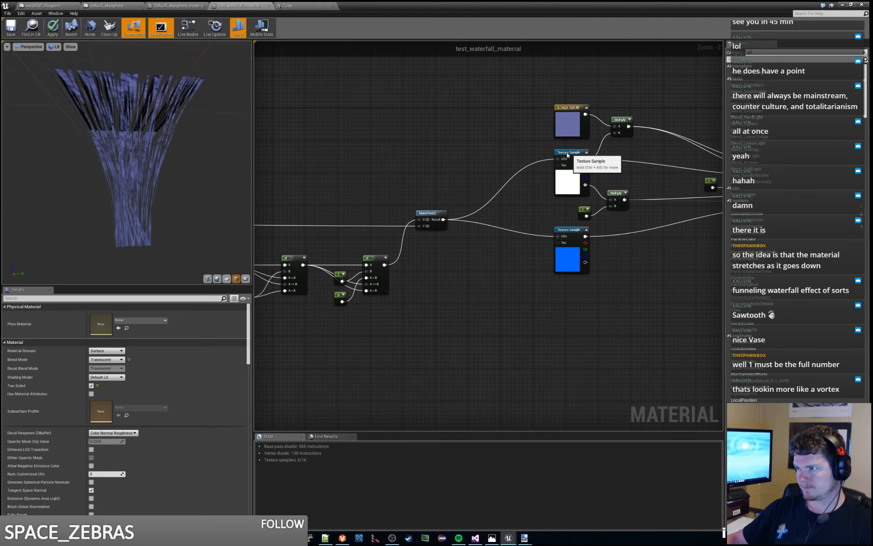
{"action": "left_click_drag", "start_coordinate": [568, 153], "coordinate": [547, 156]}
{"action": "left_click", "coordinate": [470, 285]}
{"action": "right_click_drag", "start_coordinate": [470, 284], "coordinate": [495, 283]}
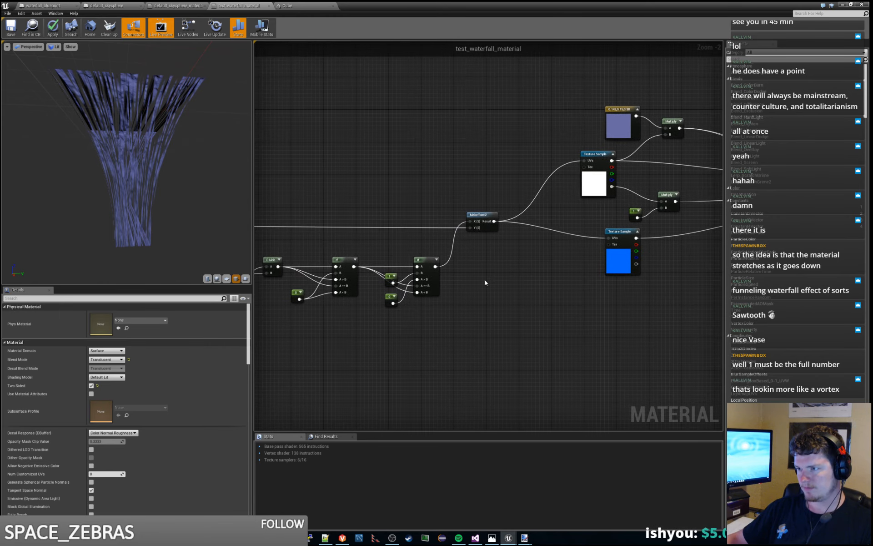
- Delete the constant on the lower Multiply's B input and connect the second If's output there instead
{"action": "left_click", "coordinate": [635, 212]}
{"action": "key", "text": "Delete"}
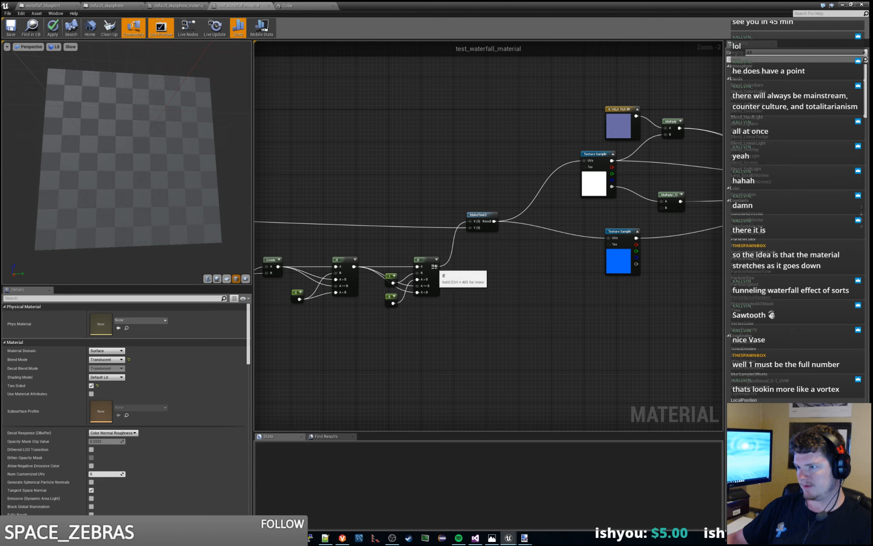
{"action": "left_click_drag", "start_coordinate": [436, 266], "coordinate": [662, 208]}
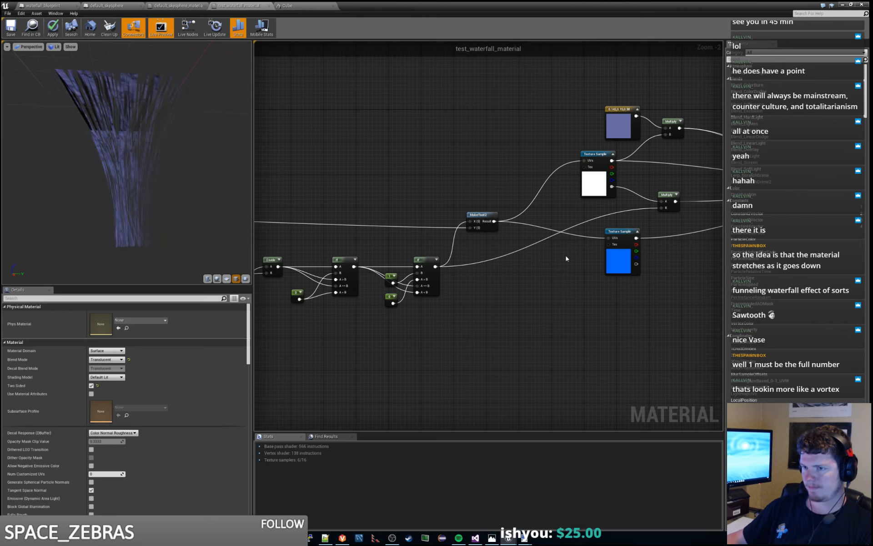
{"action": "left_click_drag", "start_coordinate": [200, 172], "coordinate": [109, 154]}
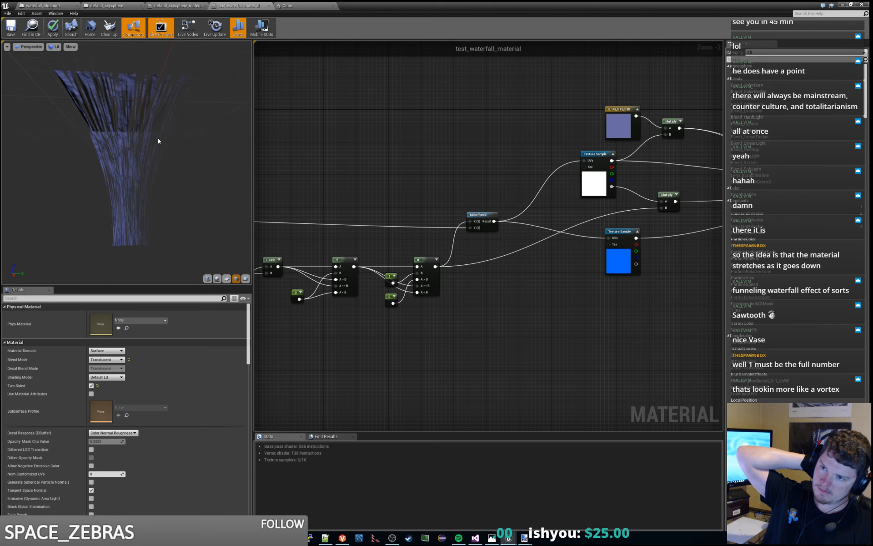
- Shift the parameters, both Lerps, the Subtract-Multiply-Subtract chain and Add together, widening the gap before the final Subtract
{"action": "right_click_drag", "start_coordinate": [258, 50], "coordinate": [554, 171]}
{"action": "left_click", "coordinate": [428, 186]}
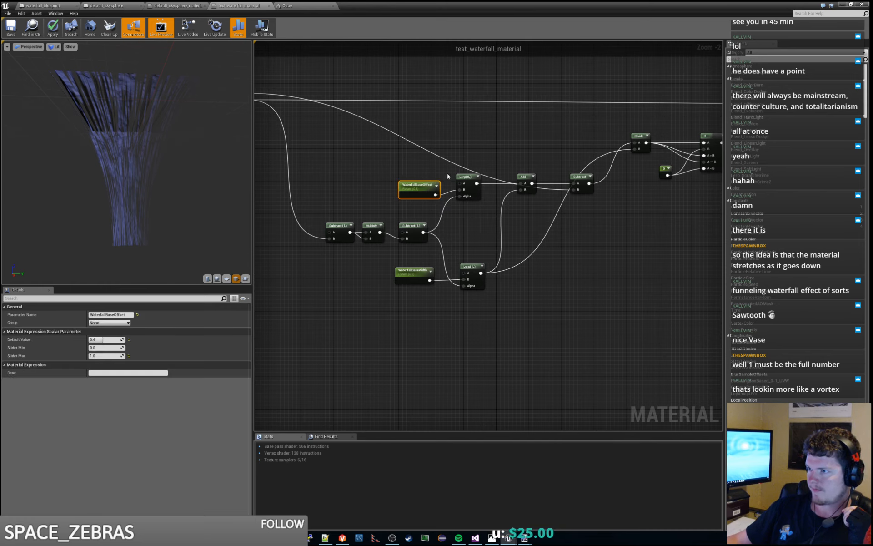
{"action": "left_click_drag", "start_coordinate": [358, 167], "coordinate": [530, 321]}
{"action": "left_click_drag", "start_coordinate": [339, 152], "coordinate": [533, 347]}
{"action": "left_click_drag", "start_coordinate": [512, 190], "coordinate": [487, 190]}
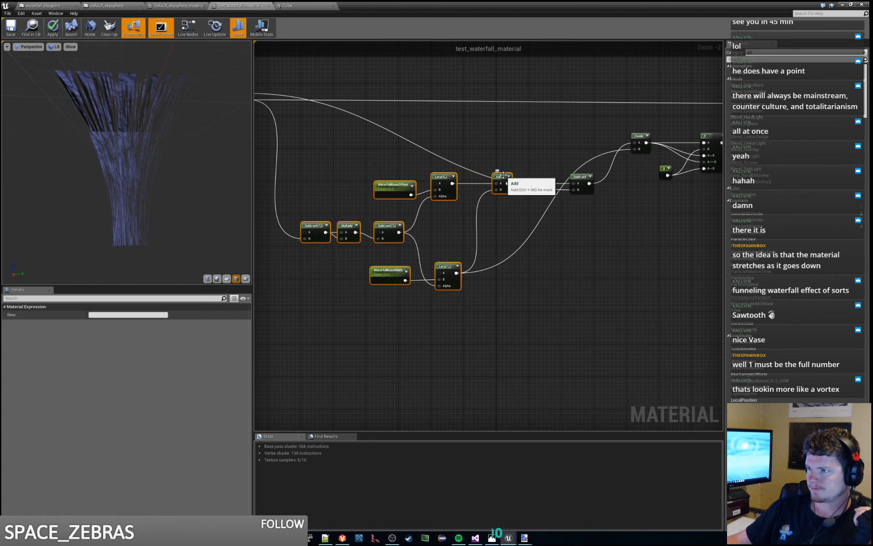
{"action": "left_click", "coordinate": [542, 157]}
{"action": "right_click_drag", "start_coordinate": [544, 158], "coordinate": [508, 229]}
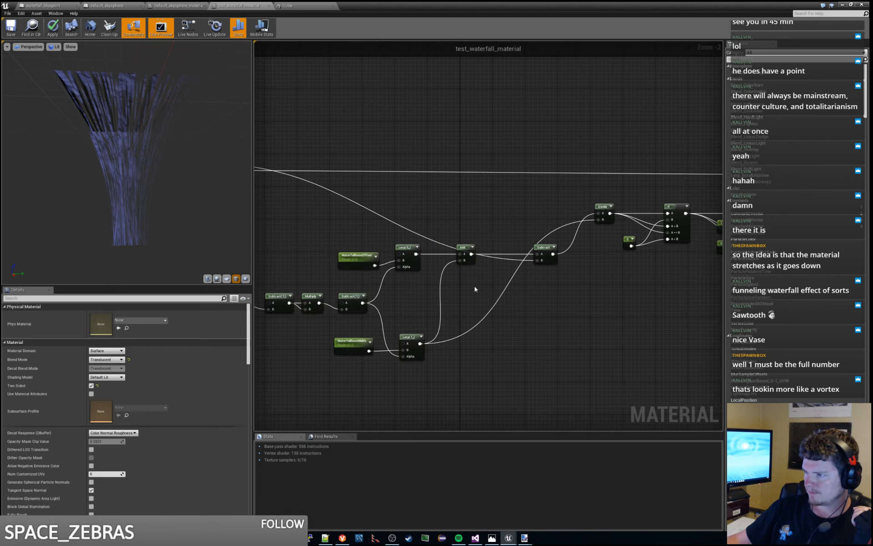
- Move the BreakOutFloat2Components node slightly closer to the offset and width node chain
{"action": "right_click_drag", "start_coordinate": [475, 287], "coordinate": [523, 252]}
{"action": "scroll", "coordinate": [478, 178], "scroll_direction": "down", "scroll_amount": 2}
{"action": "right_click_drag", "start_coordinate": [478, 177], "coordinate": [504, 208]}
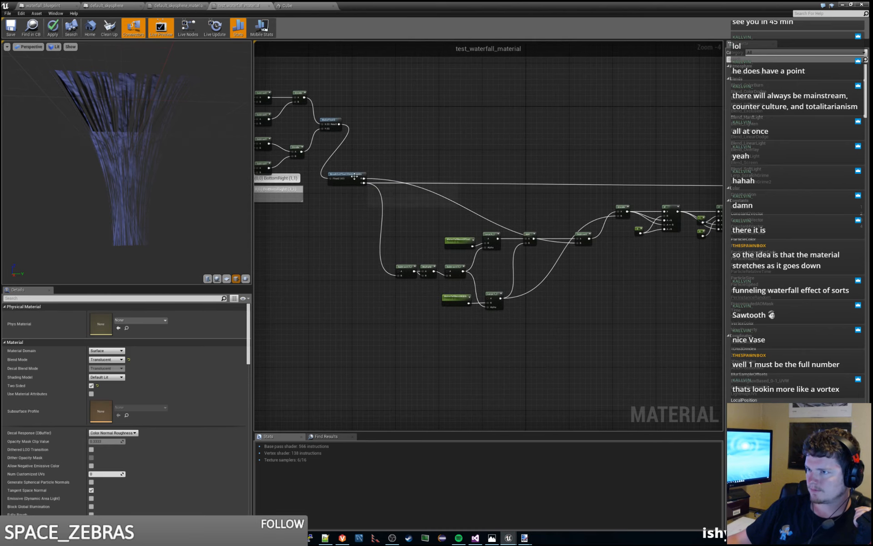
{"action": "mouse_move", "coordinate": [354, 176]}
{"action": "left_mouse_down"}
{"action": "mouse_move", "coordinate": [422, 176]}
{"action": "mouse_move", "coordinate": [365, 177]}
{"action": "left_mouse_up"}
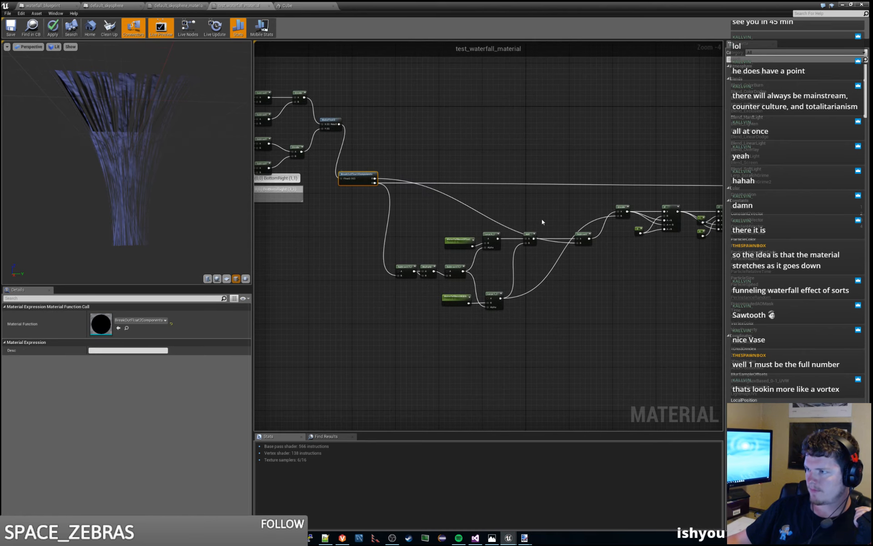
{"action": "right_click_drag", "start_coordinate": [542, 222], "coordinate": [497, 219]}
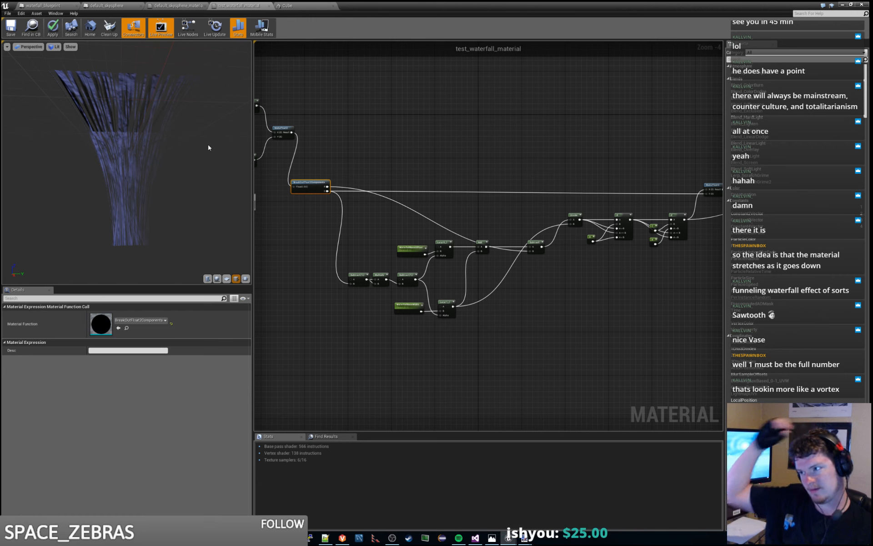
- Reposition the final Subtract node between Add and Divide so that it lines up with Divide
{"action": "scroll", "coordinate": [527, 296], "scroll_direction": "up", "scroll_amount": 2}
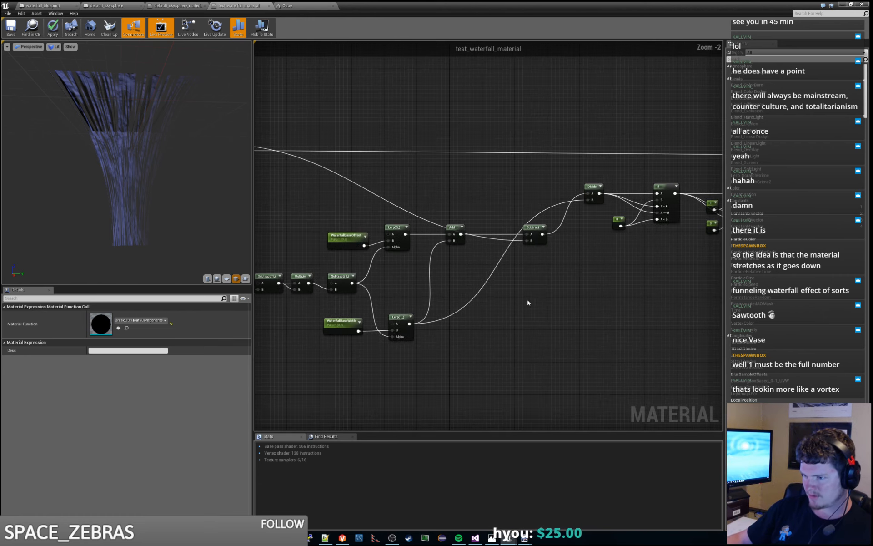
{"action": "right_click_drag", "start_coordinate": [528, 299], "coordinate": [513, 334]}
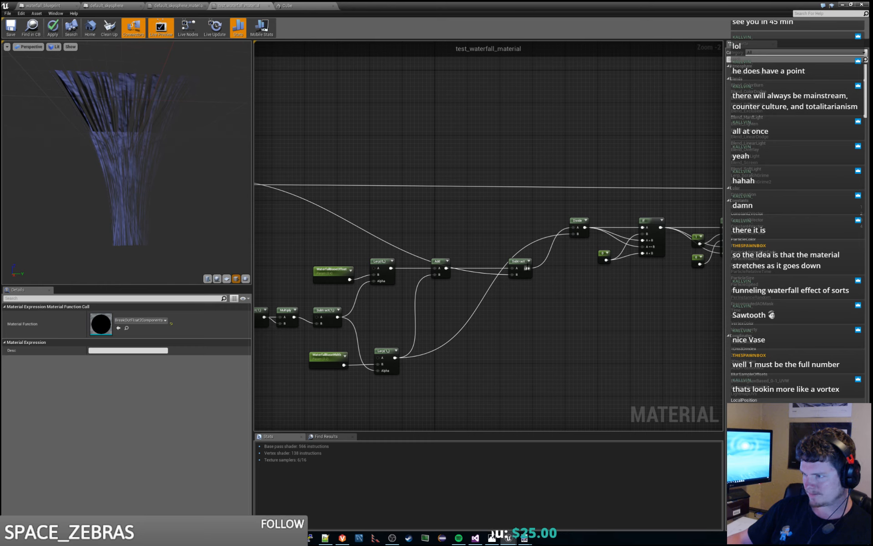
{"action": "left_click_drag", "start_coordinate": [515, 266], "coordinate": [536, 266]}
{"action": "left_click", "coordinate": [489, 247]}
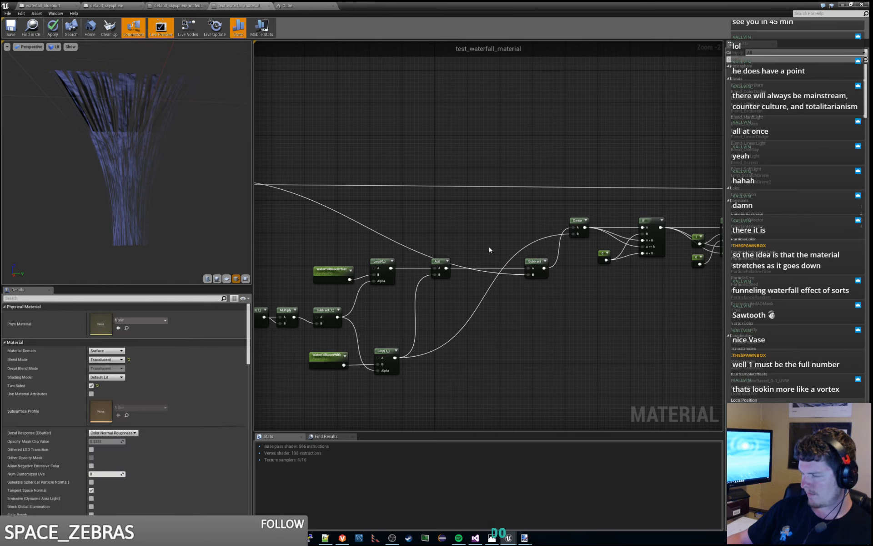
{"action": "right_click_drag", "start_coordinate": [489, 246], "coordinate": [520, 250]}
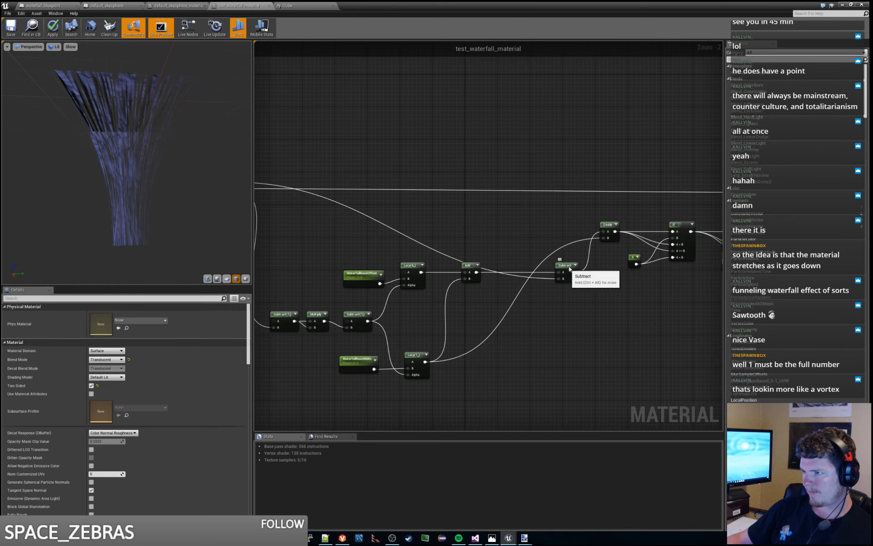
{"action": "left_click_drag", "start_coordinate": [569, 269], "coordinate": [536, 228]}
{"action": "left_click", "coordinate": [586, 214]}
{"action": "right_click_drag", "start_coordinate": [542, 299], "coordinate": [526, 318]}
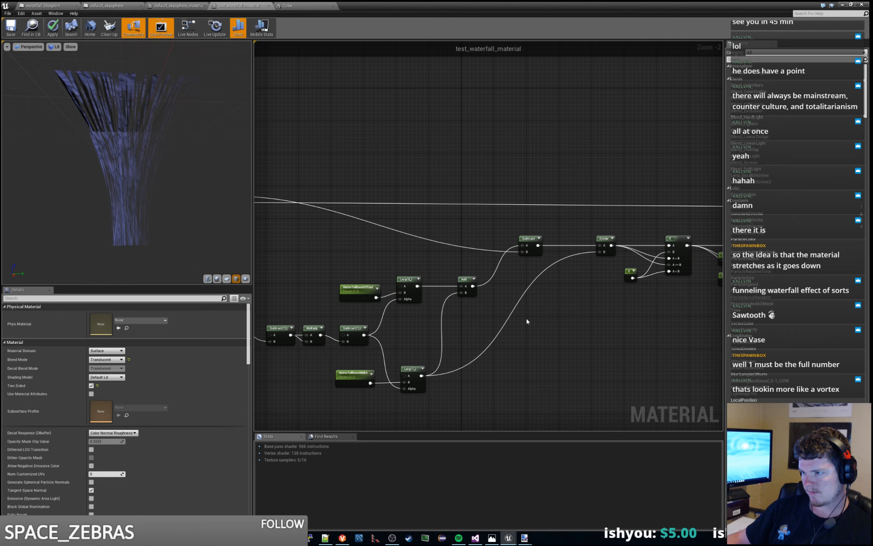
- Select the WaterfallBaseOffset parameter, go to the upstream coordinate nodes and preview the MakeFloat2 node
{"action": "left_click", "coordinate": [367, 295]}
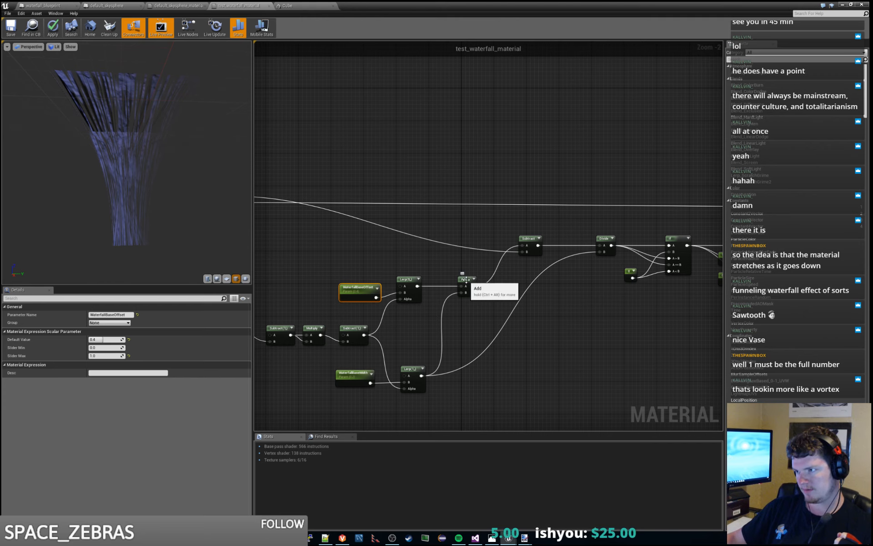
{"action": "right_click_drag", "start_coordinate": [512, 233], "coordinate": [523, 234]}
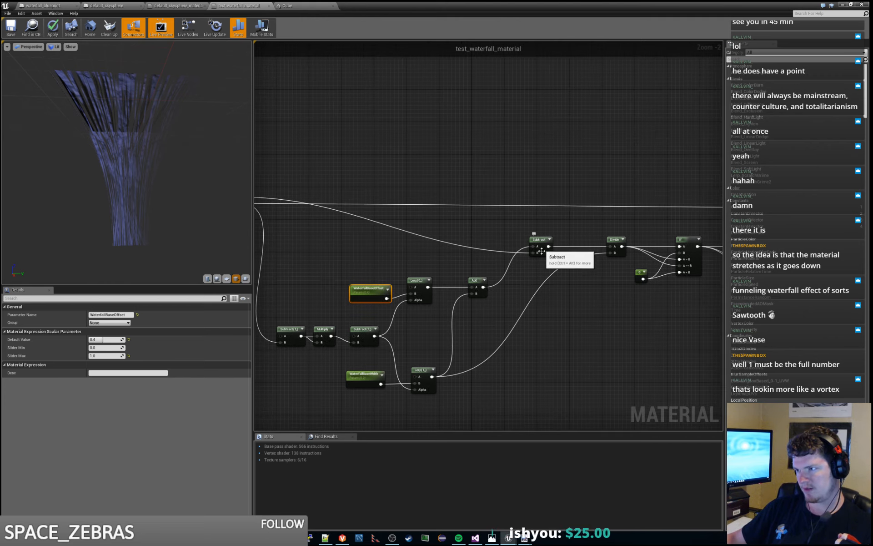
{"action": "right_click_drag", "start_coordinate": [357, 237], "coordinate": [459, 253]}
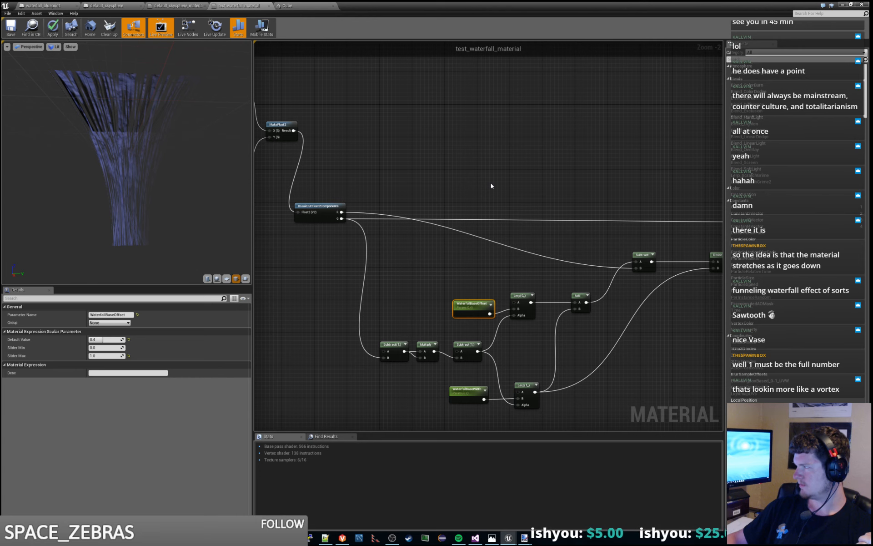
{"action": "right_click_drag", "start_coordinate": [468, 180], "coordinate": [665, 224]}
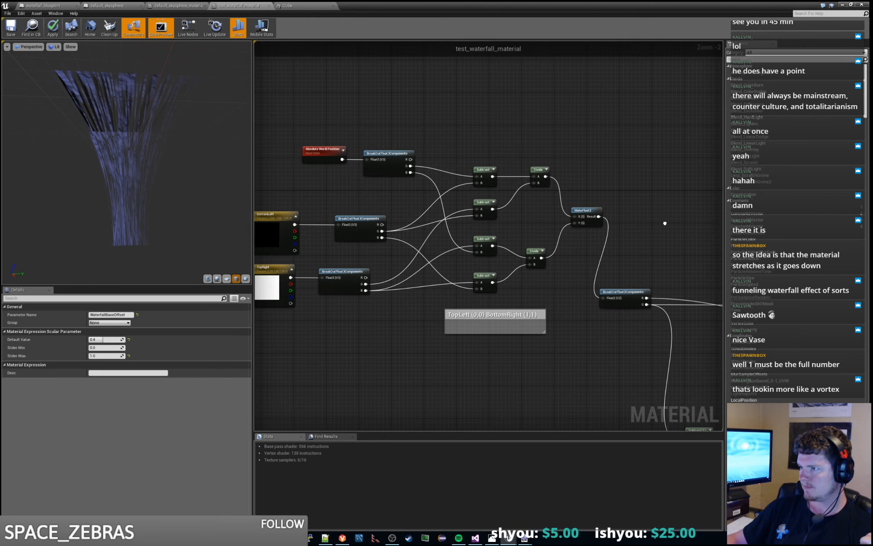
{"action": "left_click", "coordinate": [587, 213]}
{"action": "right_click", "coordinate": [591, 214]}
{"action": "key", "text": "space"}
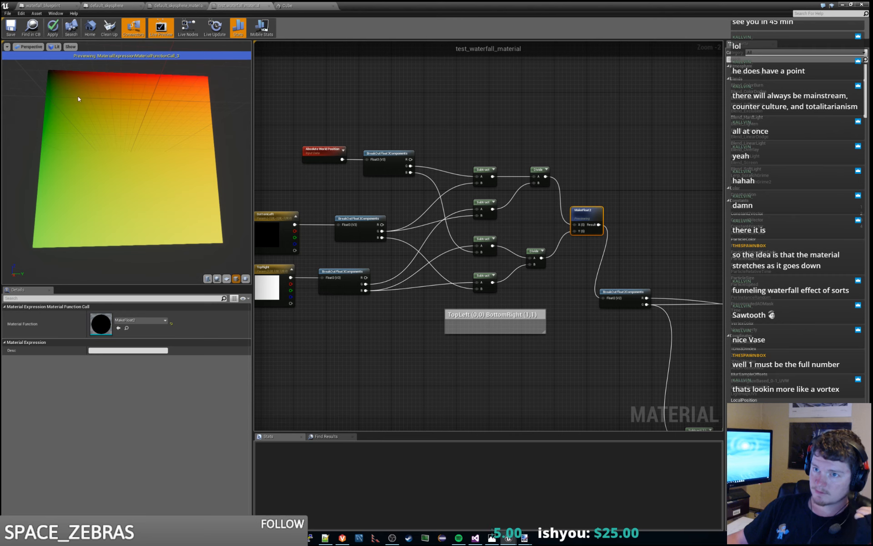
- Preview the two Divide nodes feeding MakeFloat2 in turn, ending on the one for X, and examine its gradient from another angle
{"action": "right_click", "coordinate": [535, 173]}
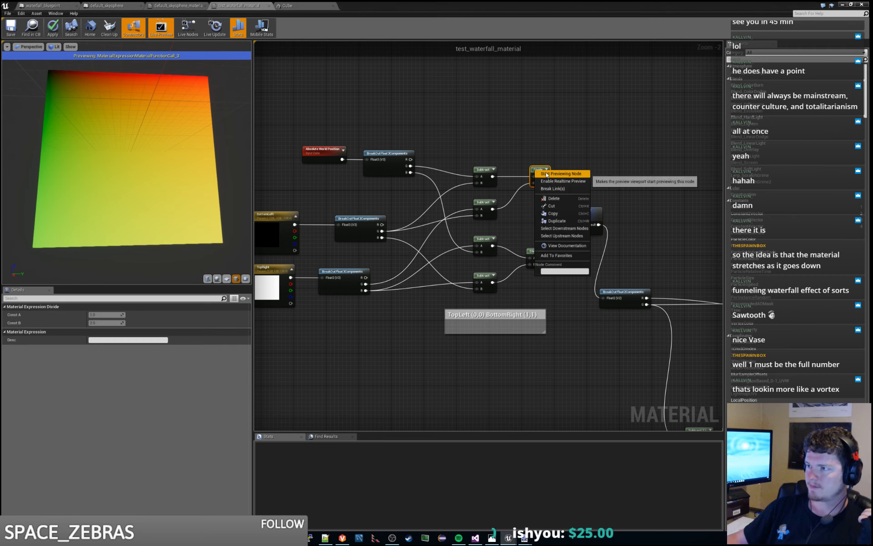
{"action": "left_click", "coordinate": [560, 182]}
{"action": "left_click_drag", "start_coordinate": [218, 155], "coordinate": [186, 162]}
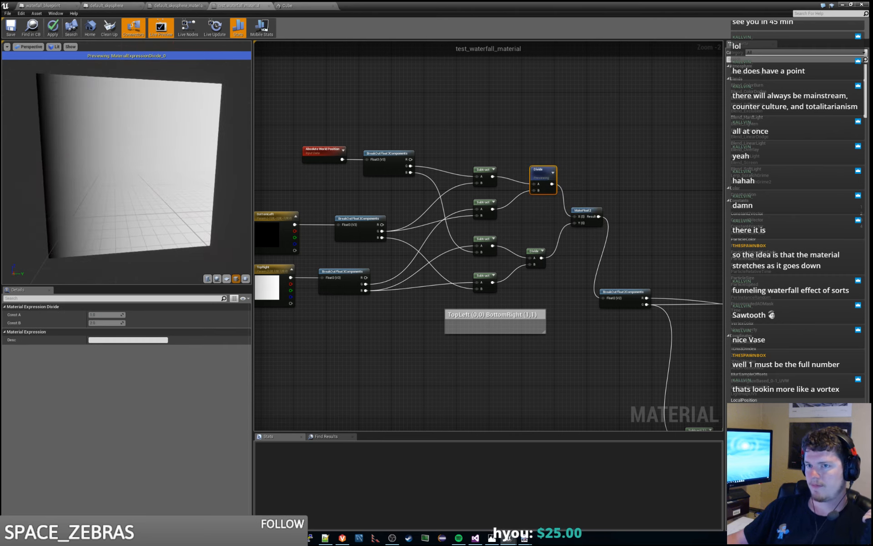
{"action": "right_click", "coordinate": [535, 251]}
{"action": "left_click", "coordinate": [559, 260]}
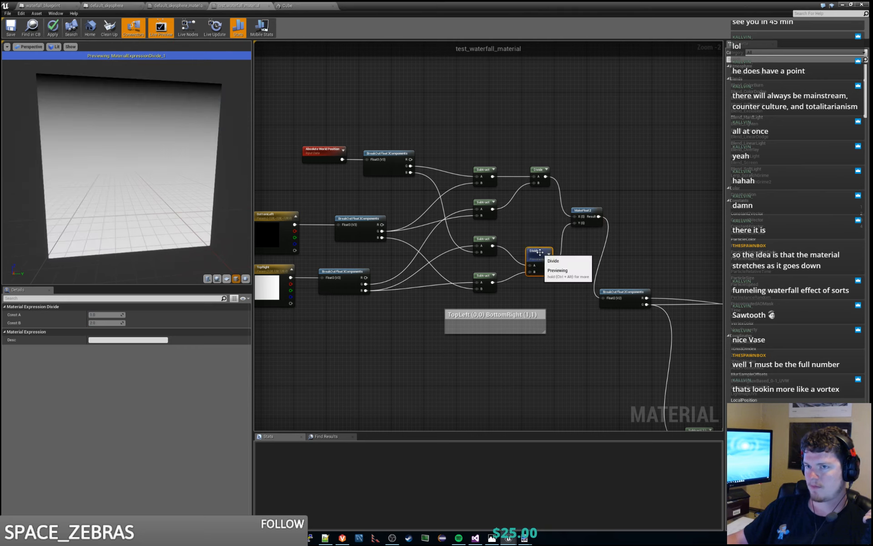
{"action": "right_click", "coordinate": [544, 171]}
{"action": "left_click", "coordinate": [547, 173]}
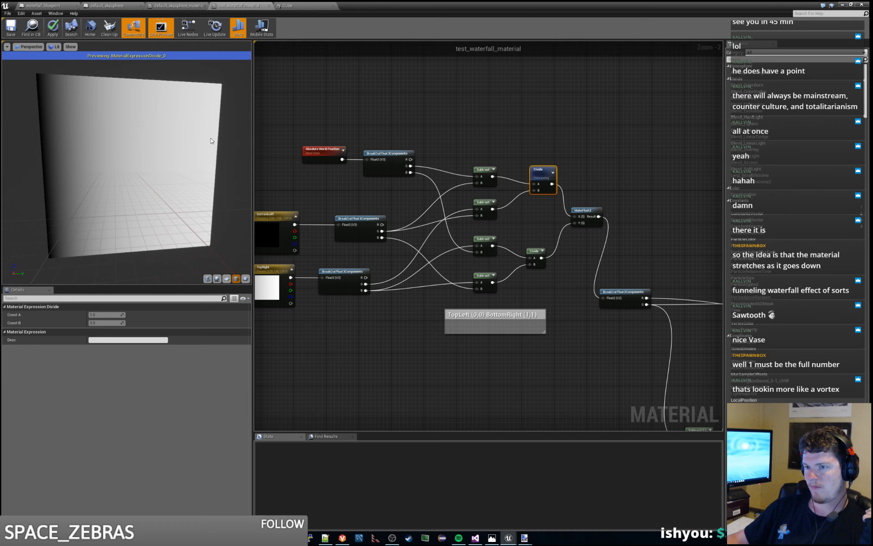
{"action": "mouse_move", "coordinate": [208, 166]}
{"action": "left_mouse_down"}
{"action": "mouse_move", "coordinate": [209, 136]}
{"action": "mouse_move", "coordinate": [223, 171]}
{"action": "mouse_move", "coordinate": [250, 177]}
{"action": "mouse_move", "coordinate": [222, 172]}
{"action": "left_mouse_up"}
{"action": "mouse_move", "coordinate": [356, 208]}
{"action": "right_mouse_down"}
{"action": "mouse_move", "coordinate": [358, 198]}
{"action": "mouse_move", "coordinate": [346, 199]}
{"action": "right_mouse_up"}
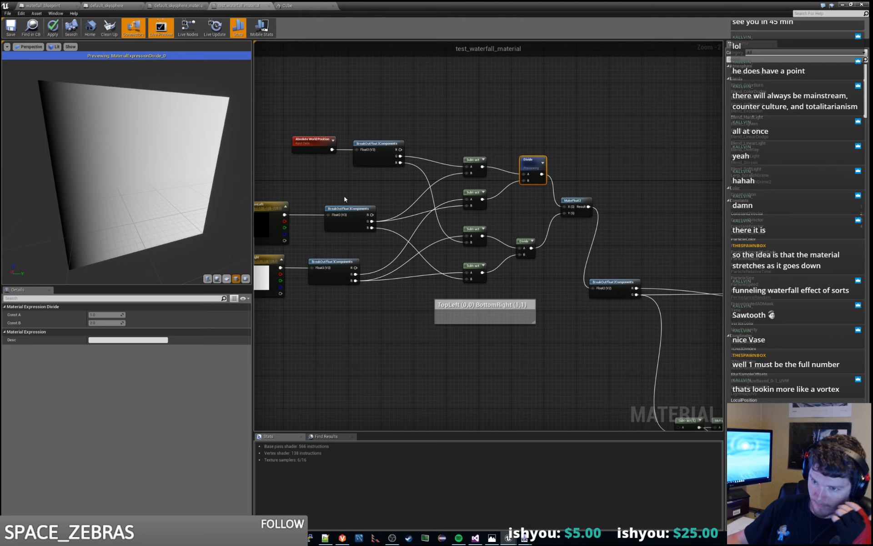
- Preview the output of the Add node and of the final Subtract node after it
{"action": "right_click_drag", "start_coordinate": [591, 297], "coordinate": [403, 203]}
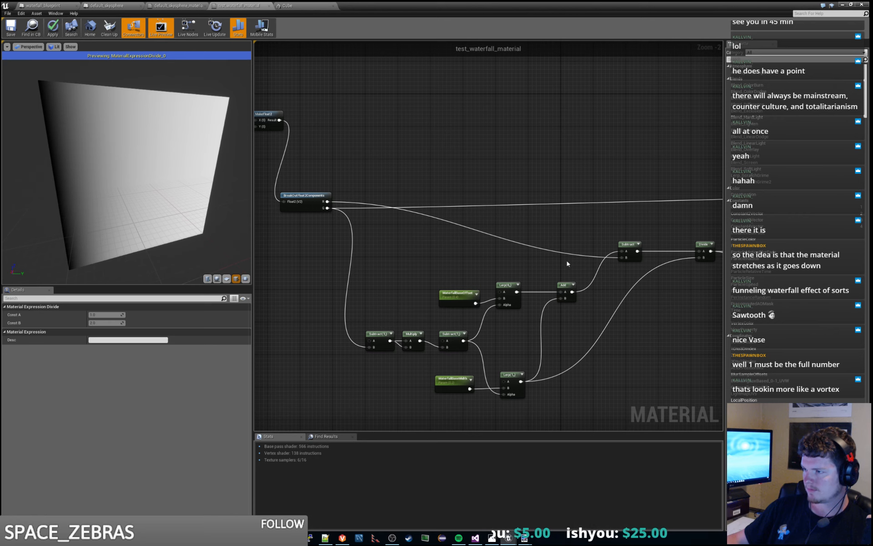
{"action": "right_click", "coordinate": [568, 287]}
{"action": "left_click", "coordinate": [589, 294]}
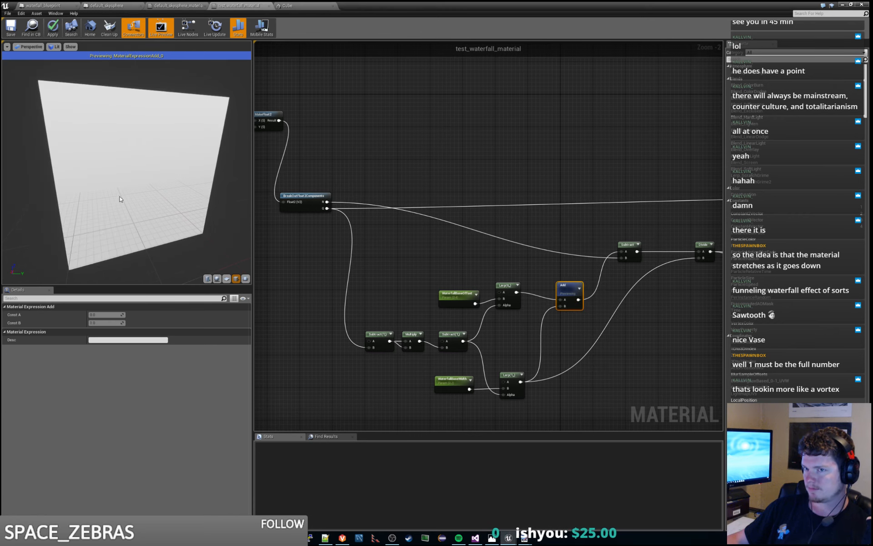
{"action": "right_click", "coordinate": [628, 247]}
{"action": "left_click", "coordinate": [649, 254]}
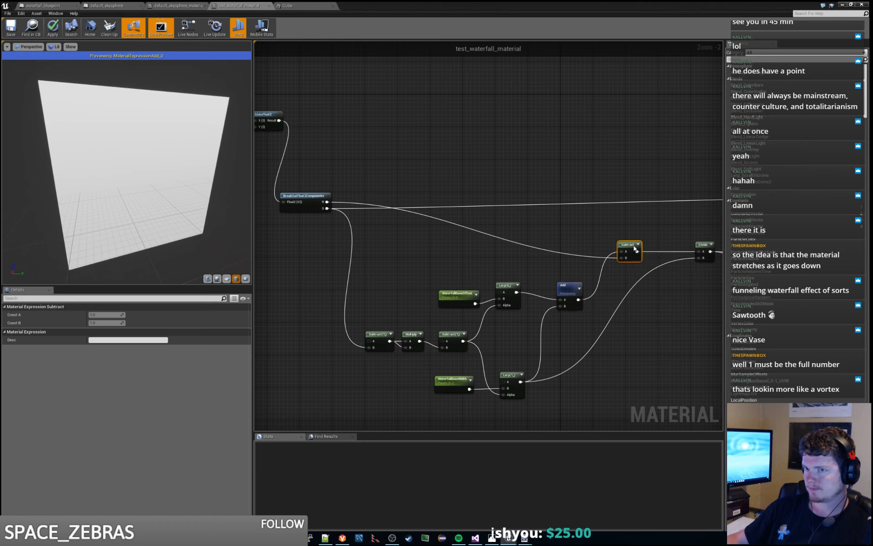
- Examine the gradient preview of the final Subtract node from slightly different angles
{"action": "right_click_drag", "start_coordinate": [583, 225], "coordinate": [545, 211]}
{"action": "mouse_move", "coordinate": [209, 177]}
{"action": "left_mouse_down"}
{"action": "mouse_move", "coordinate": [182, 129]}
{"action": "mouse_move", "coordinate": [102, 136]}
{"action": "mouse_move", "coordinate": [152, 142]}
{"action": "mouse_move", "coordinate": [184, 157]}
{"action": "mouse_move", "coordinate": [205, 185]}
{"action": "left_mouse_up"}
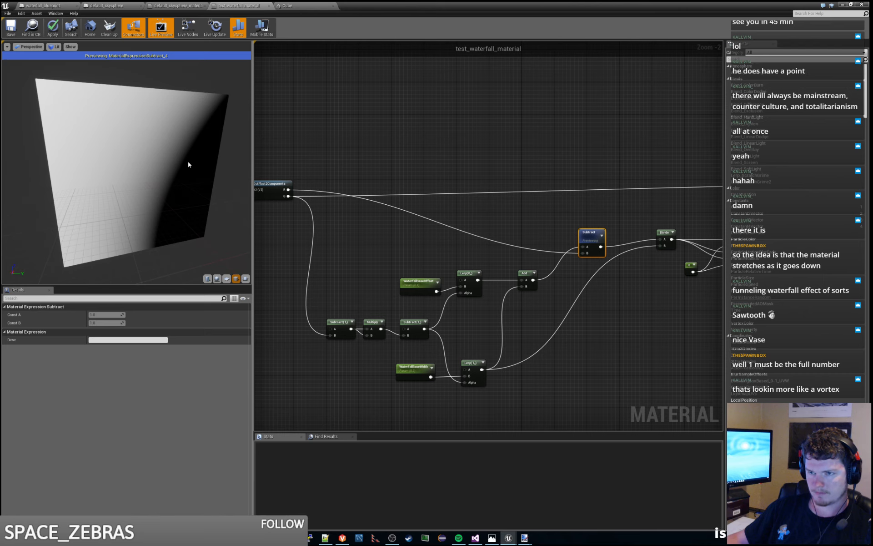
{"action": "mouse_move", "coordinate": [194, 185]}
{"action": "left_mouse_down"}
{"action": "mouse_move", "coordinate": [86, 175]}
{"action": "mouse_move", "coordinate": [195, 184]}
{"action": "left_mouse_up"}
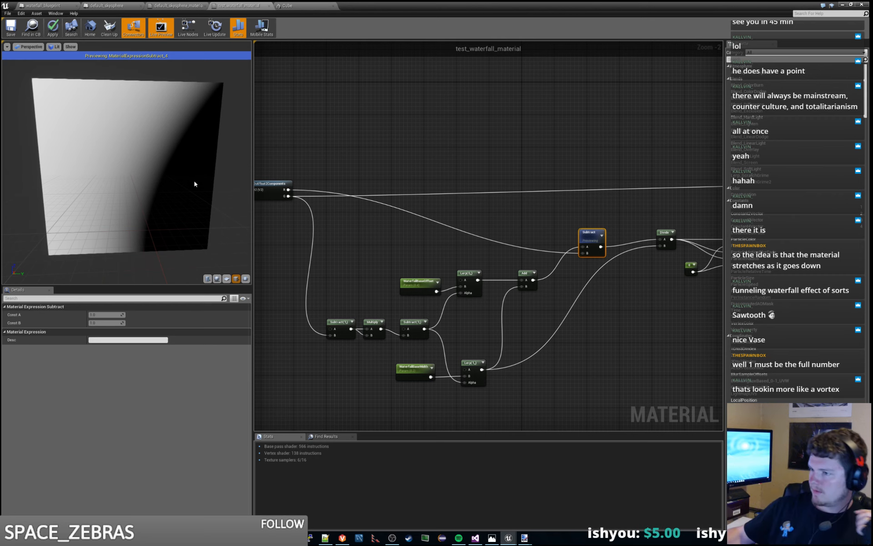
{"action": "scroll", "coordinate": [475, 282], "scroll_direction": "up", "scroll_amount": 1}
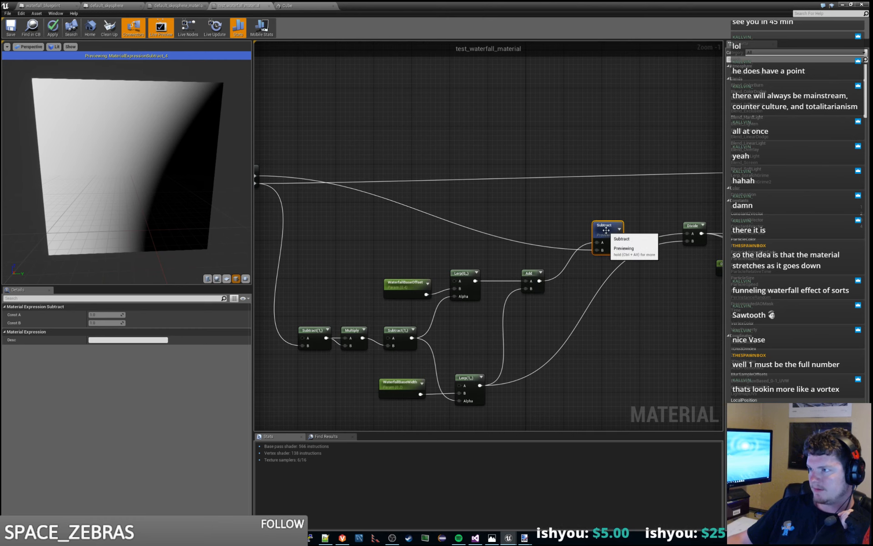
- Move the final Subtract node slightly up and toward Add so that its output lines up with Divide
{"action": "right_click_drag", "start_coordinate": [566, 218], "coordinate": [600, 231]}
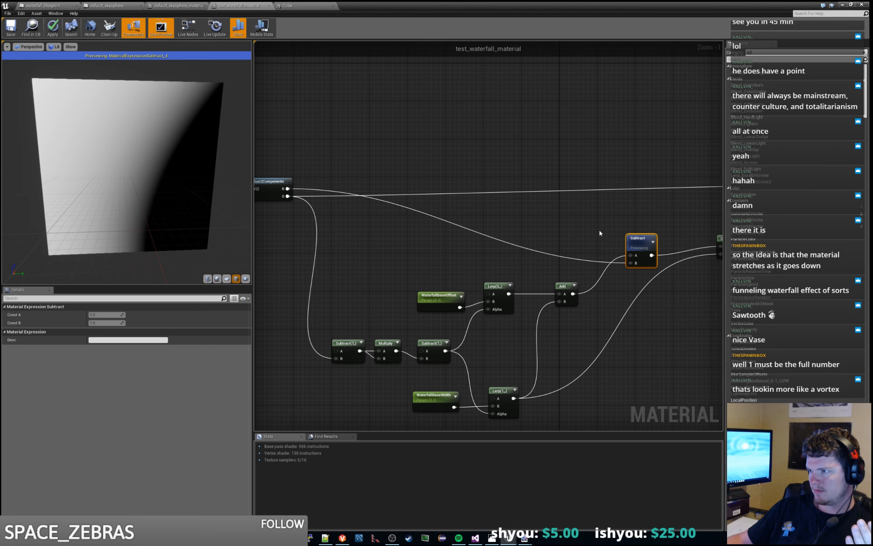
{"action": "right_click_drag", "start_coordinate": [594, 233], "coordinate": [564, 230]}
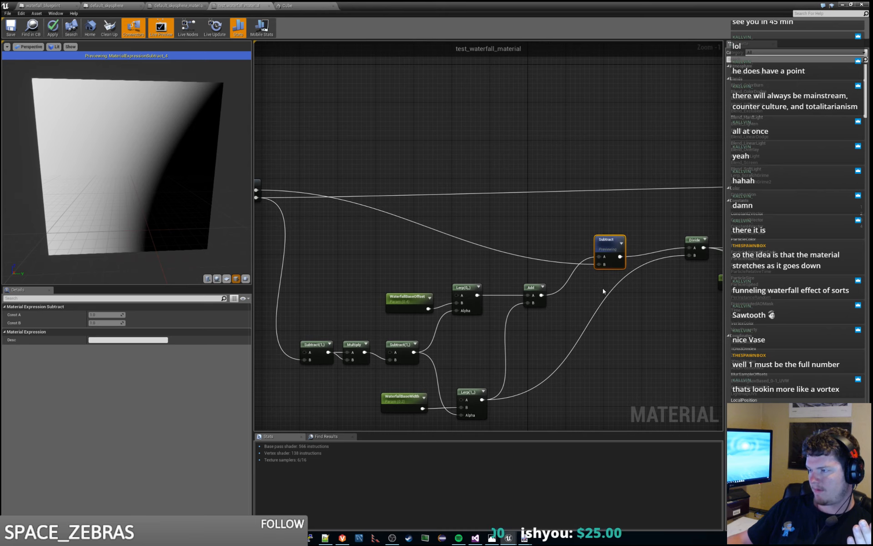
{"action": "right_click_drag", "start_coordinate": [602, 290], "coordinate": [585, 295]}
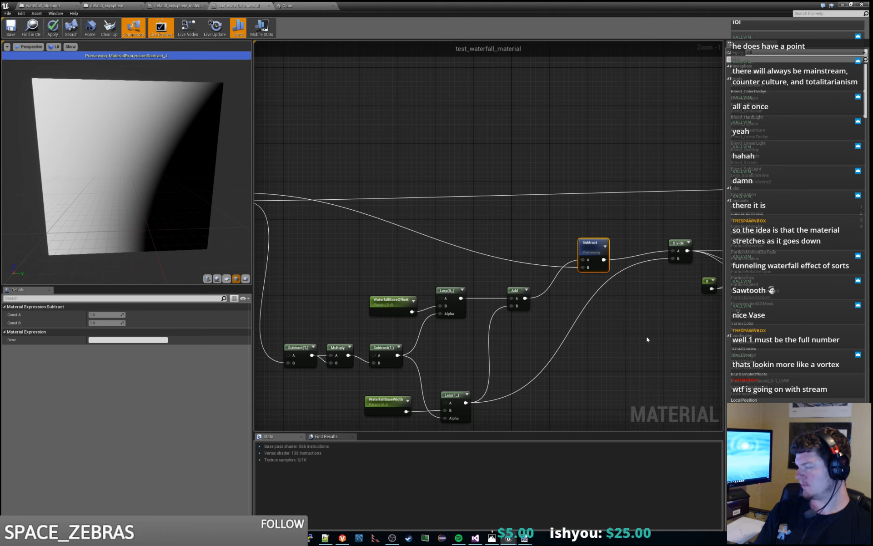
{"action": "left_click_drag", "start_coordinate": [588, 249], "coordinate": [582, 239]}
{"action": "left_click", "coordinate": [642, 228]}
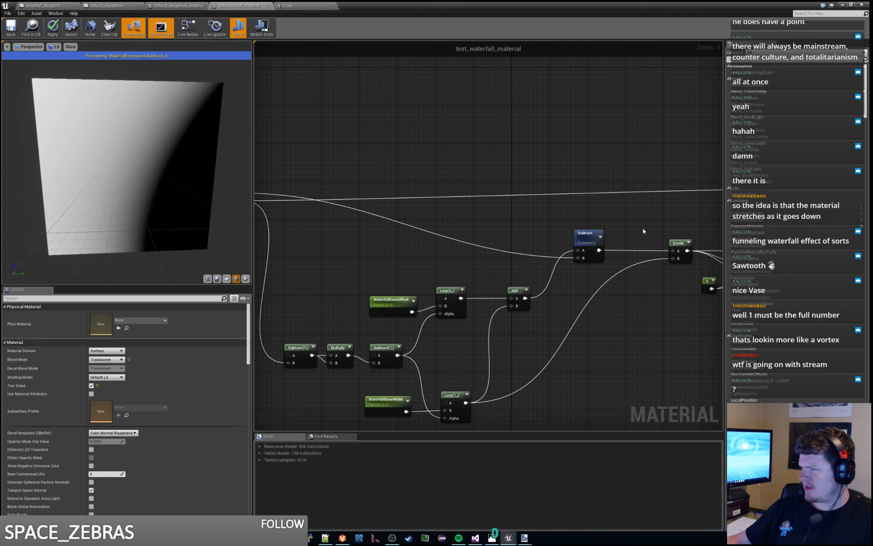
- Try feeding the final Subtract's B input from the G output of BreakOutFloat2Components, and restore the R output as its source
{"action": "right_click_drag", "start_coordinate": [455, 224], "coordinate": [530, 216]}
{"action": "left_click_drag", "start_coordinate": [315, 186], "coordinate": [443, 187]}
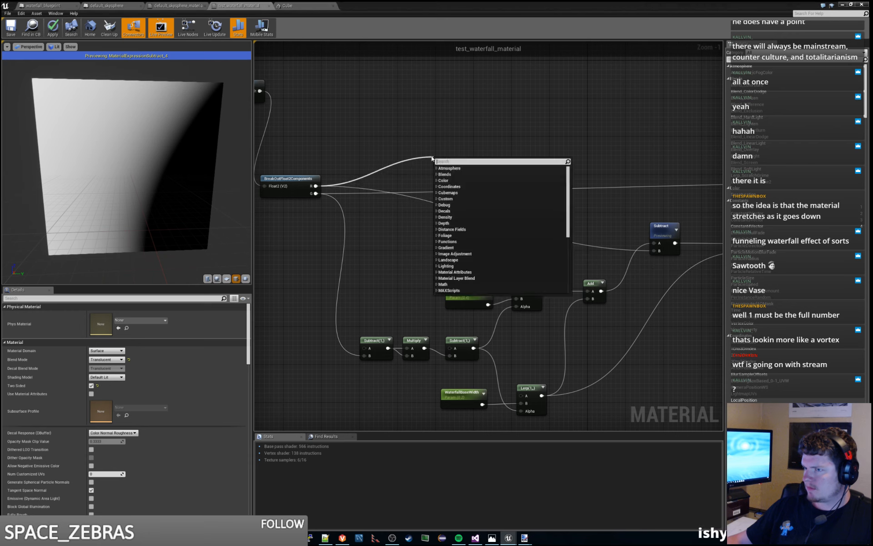
{"action": "left_click", "coordinate": [341, 176]}
{"action": "left_click_drag", "start_coordinate": [317, 195], "coordinate": [654, 251]}
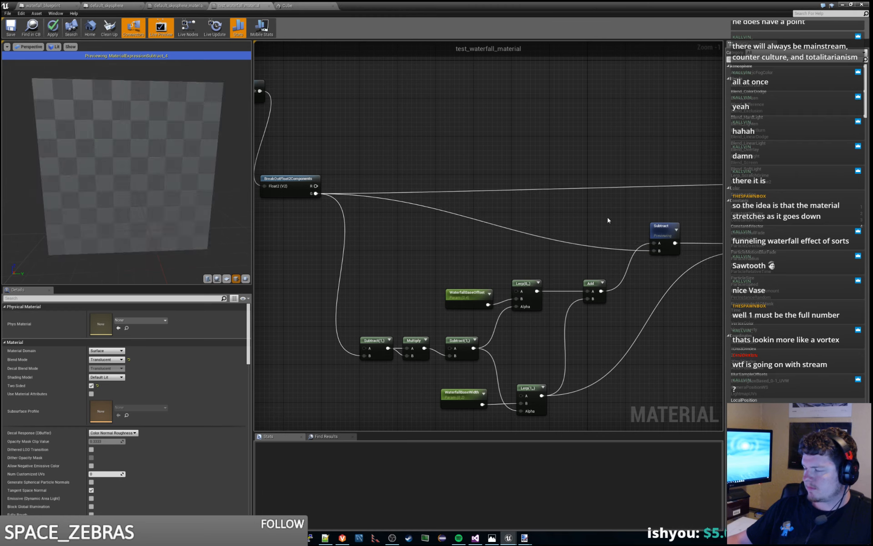
{"action": "right_click_drag", "start_coordinate": [608, 221], "coordinate": [503, 220]}
{"action": "mouse_move", "coordinate": [190, 223]}
{"action": "left_mouse_down"}
{"action": "mouse_move", "coordinate": [170, 193]}
{"action": "mouse_move", "coordinate": [182, 209]}
{"action": "mouse_move", "coordinate": [177, 228]}
{"action": "left_mouse_up"}
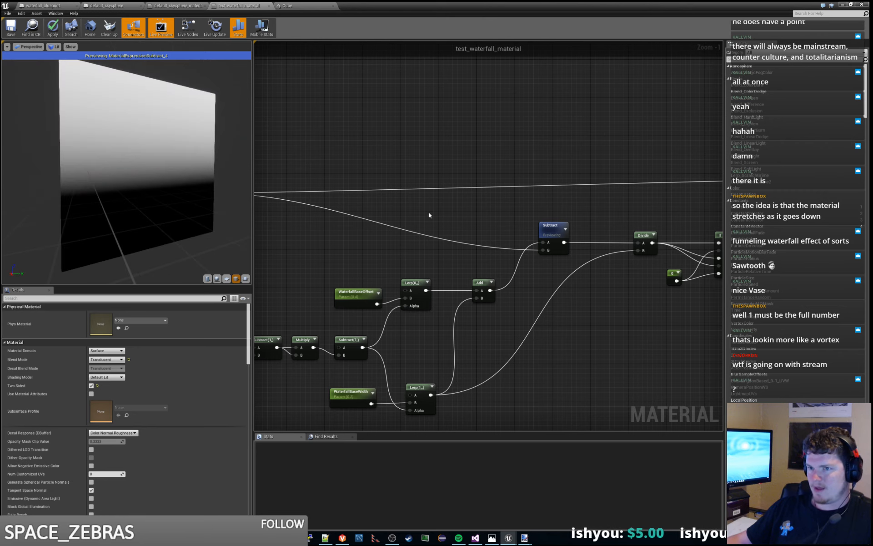
{"action": "right_click_drag", "start_coordinate": [429, 212], "coordinate": [508, 208]}
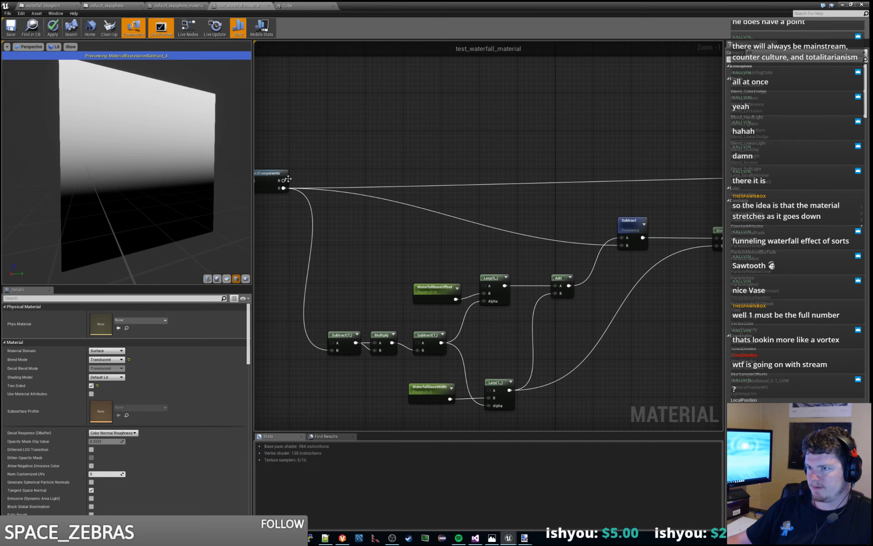
{"action": "left_click_drag", "start_coordinate": [283, 181], "coordinate": [622, 246]}
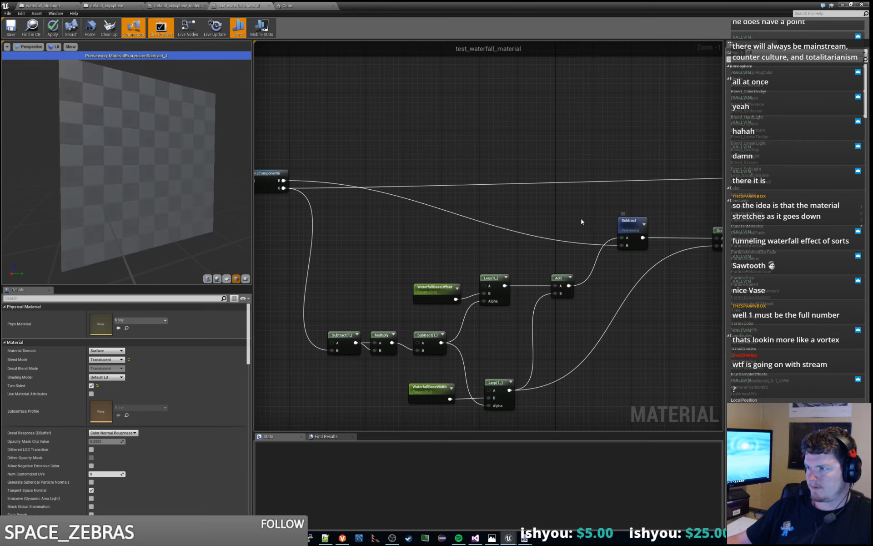
- Examine the final Subtract node's gradient in the preview from the front, from below and at an angle
{"action": "left_click_drag", "start_coordinate": [230, 212], "coordinate": [203, 216]}
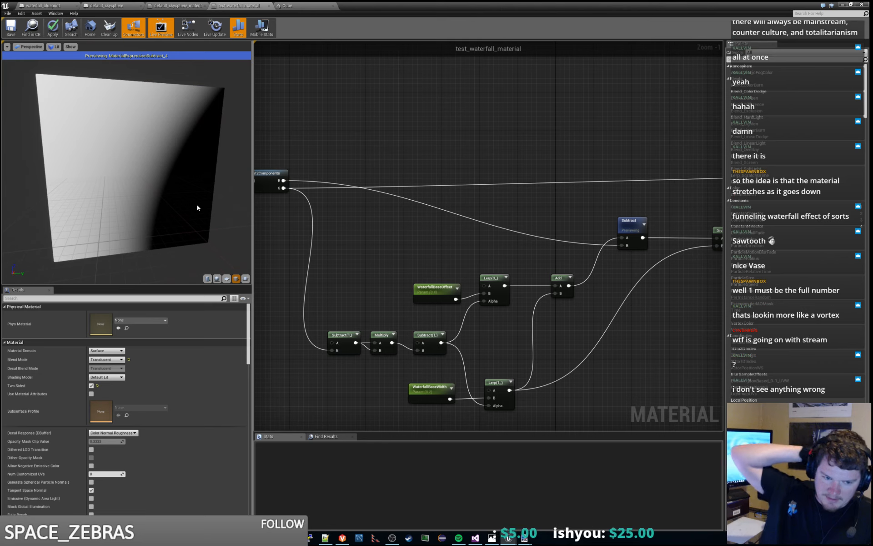
{"action": "left_click_drag", "start_coordinate": [187, 201], "coordinate": [179, 197]}
{"action": "mouse_move", "coordinate": [179, 197]}
{"action": "right_mouse_down"}
{"action": "mouse_move", "coordinate": [181, 228]}
{"action": "mouse_move", "coordinate": [179, 198]}
{"action": "right_mouse_up"}
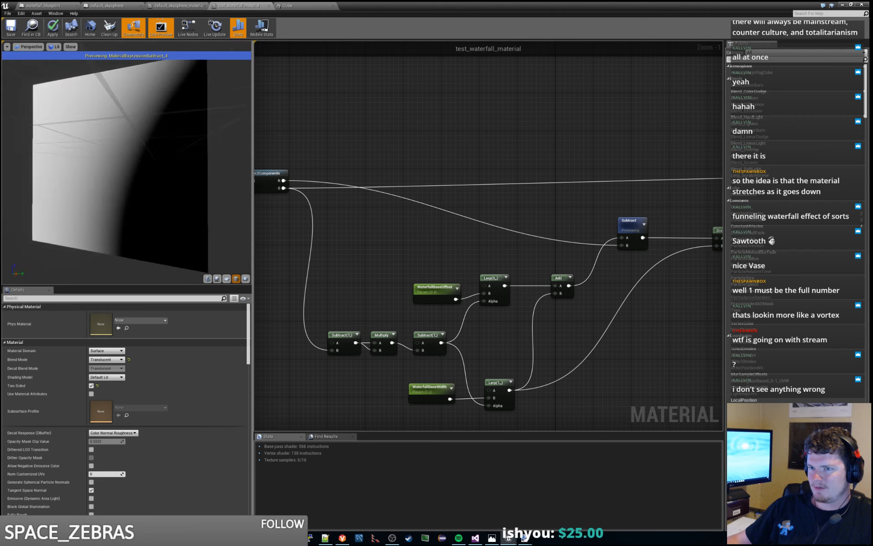
{"action": "left_click_drag", "start_coordinate": [179, 197], "coordinate": [143, 162]}
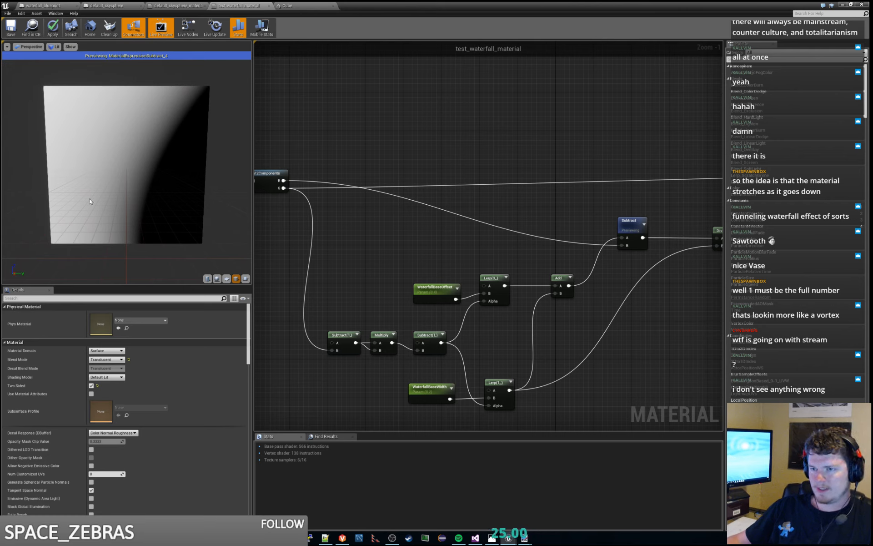
{"action": "left_click_drag", "start_coordinate": [132, 218], "coordinate": [116, 205]}
{"action": "left_click_drag", "start_coordinate": [126, 155], "coordinate": [166, 146]}
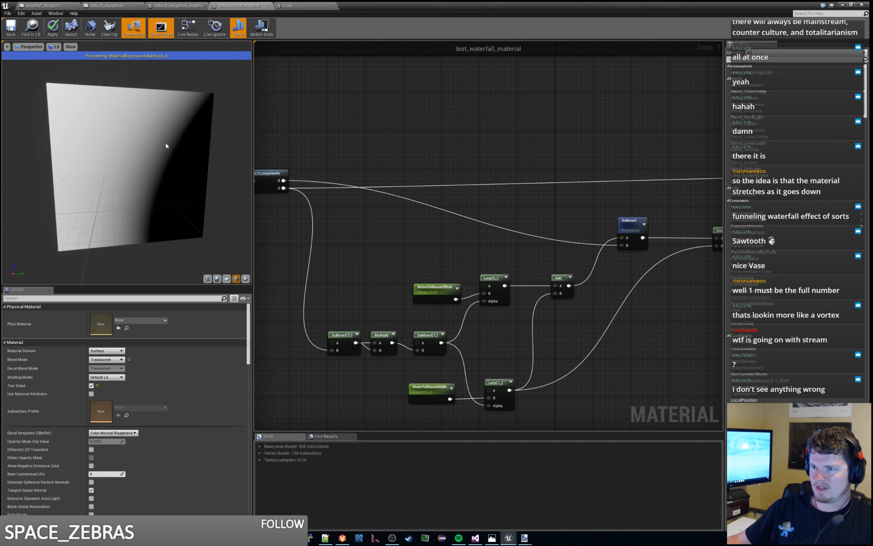
- Compare the previews of the final Subtract node and the Divide node after it, ending on Divide
{"action": "right_click_drag", "start_coordinate": [638, 225], "coordinate": [479, 219]}
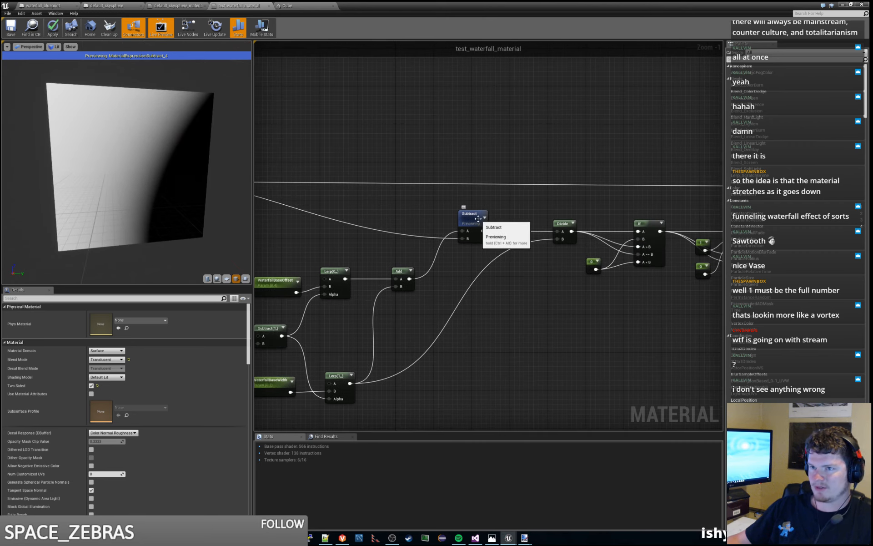
{"action": "right_click_drag", "start_coordinate": [584, 232], "coordinate": [513, 232]}
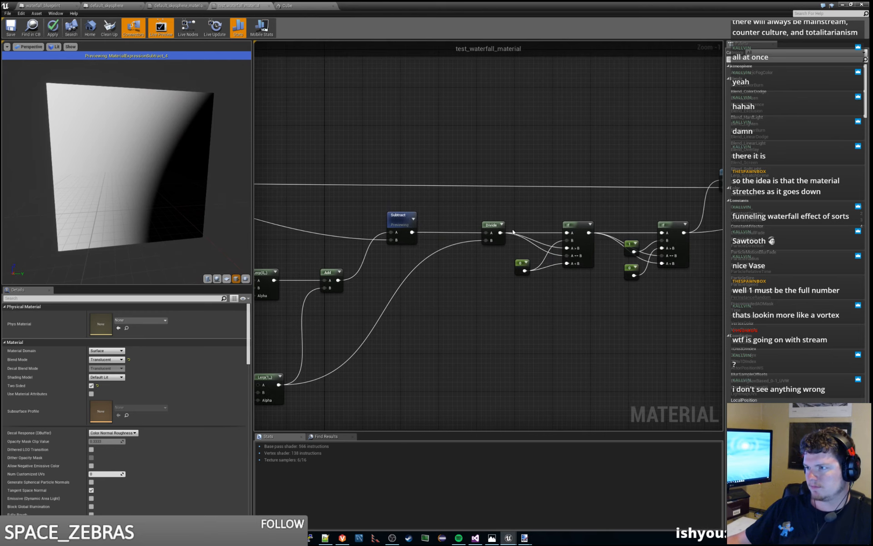
{"action": "right_click", "coordinate": [495, 227]}
{"action": "left_click", "coordinate": [507, 232]}
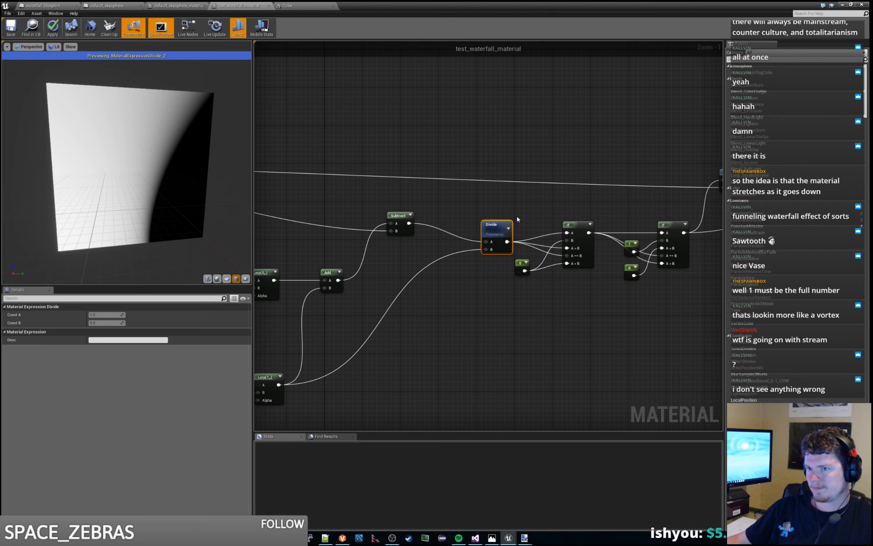
{"action": "right_click", "coordinate": [397, 215]}
{"action": "left_click", "coordinate": [413, 222]}
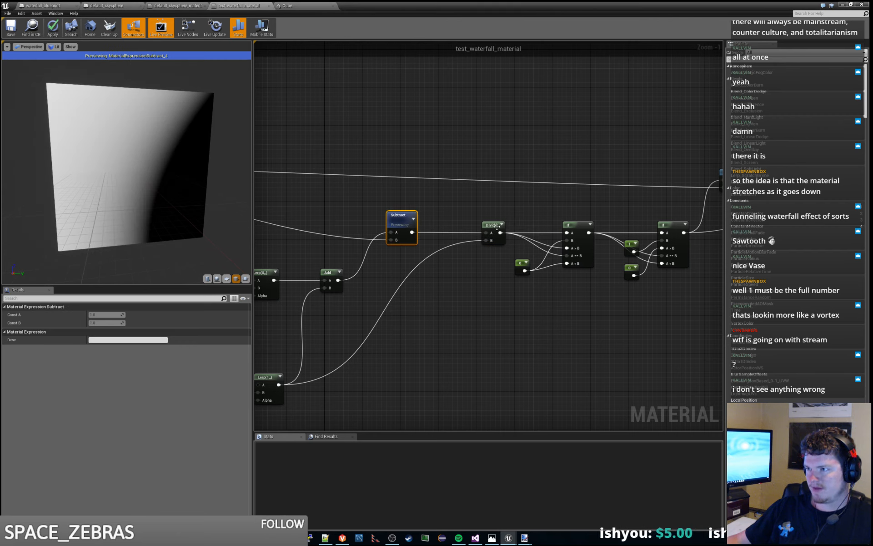
{"action": "right_click", "coordinate": [497, 227]}
{"action": "left_click", "coordinate": [506, 237]}
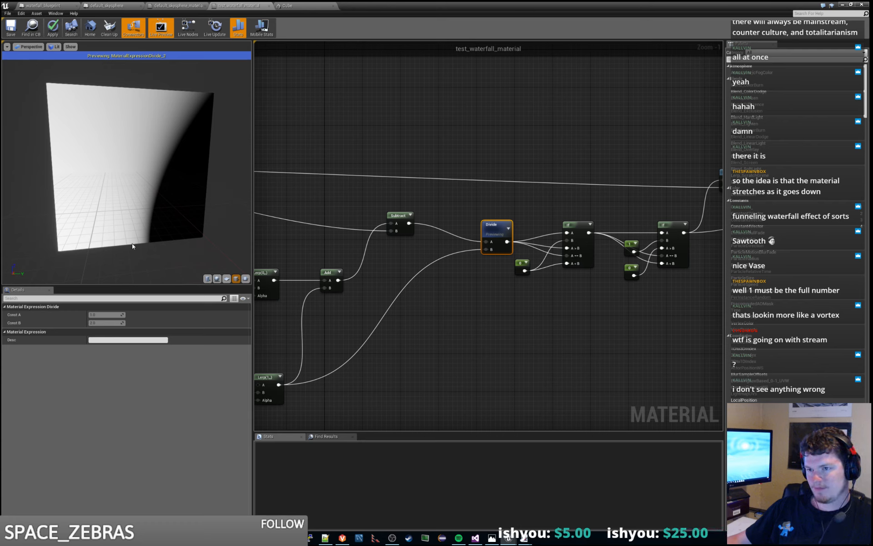
- Preview the two If nodes after Divide in turn and view the second one's funnel mask from the front
{"action": "right_click_drag", "start_coordinate": [489, 345], "coordinate": [368, 345]}
{"action": "right_click", "coordinate": [448, 223]}
{"action": "left_click", "coordinate": [480, 231]}
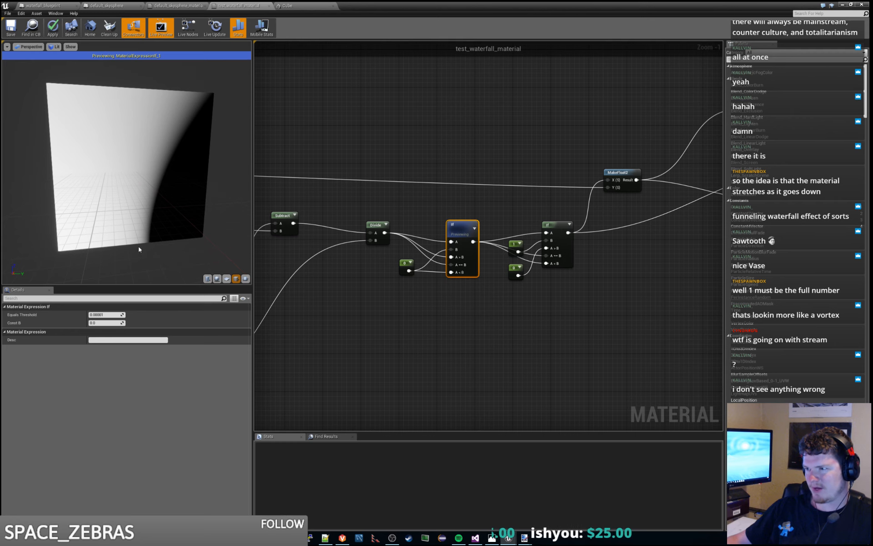
{"action": "scroll", "coordinate": [475, 318], "scroll_direction": "up", "scroll_amount": 1}
{"action": "right_click_drag", "start_coordinate": [576, 314], "coordinate": [540, 331]}
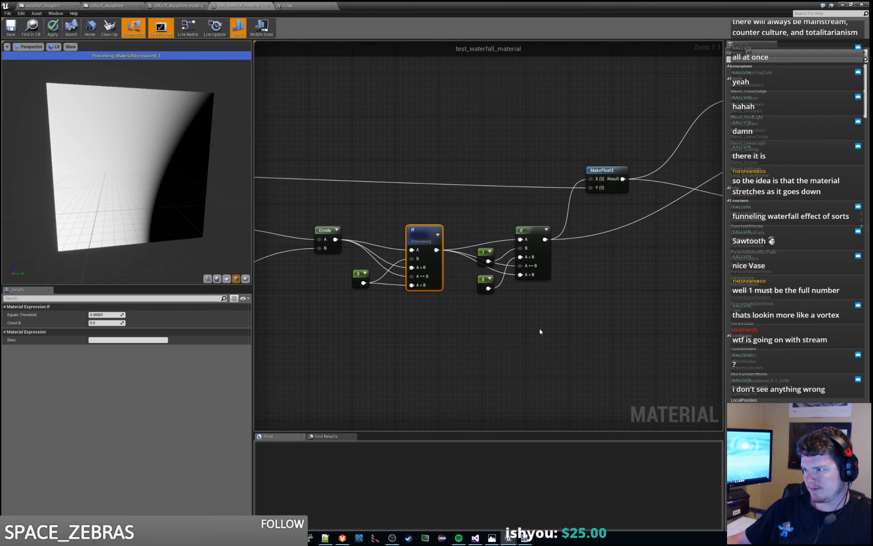
{"action": "right_click", "coordinate": [536, 231]}
{"action": "left_click", "coordinate": [549, 234]}
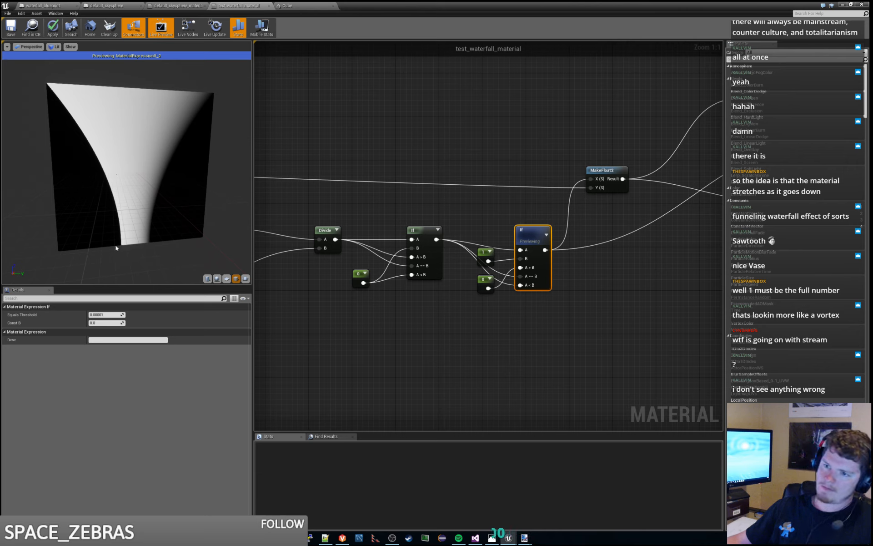
{"action": "mouse_move", "coordinate": [184, 210]}
{"action": "left_mouse_down"}
{"action": "mouse_move", "coordinate": [157, 206]}
{"action": "mouse_move", "coordinate": [182, 209]}
{"action": "left_mouse_up"}
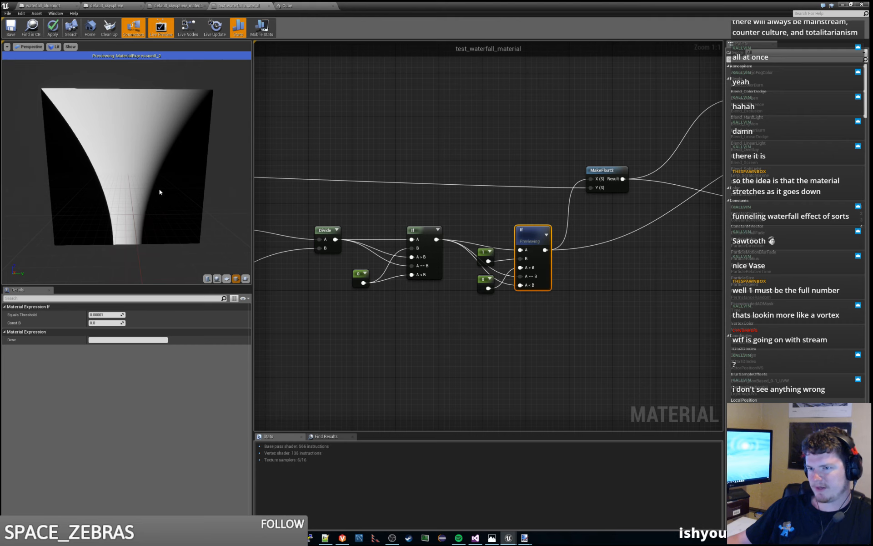
- Stop previewing the second If node and place a copy of it just after the original, below MakeFloat2
{"action": "right_click", "coordinate": [527, 233]}
{"action": "left_click", "coordinate": [550, 238]}
{"action": "right_click_drag", "start_coordinate": [612, 277], "coordinate": [491, 284]}
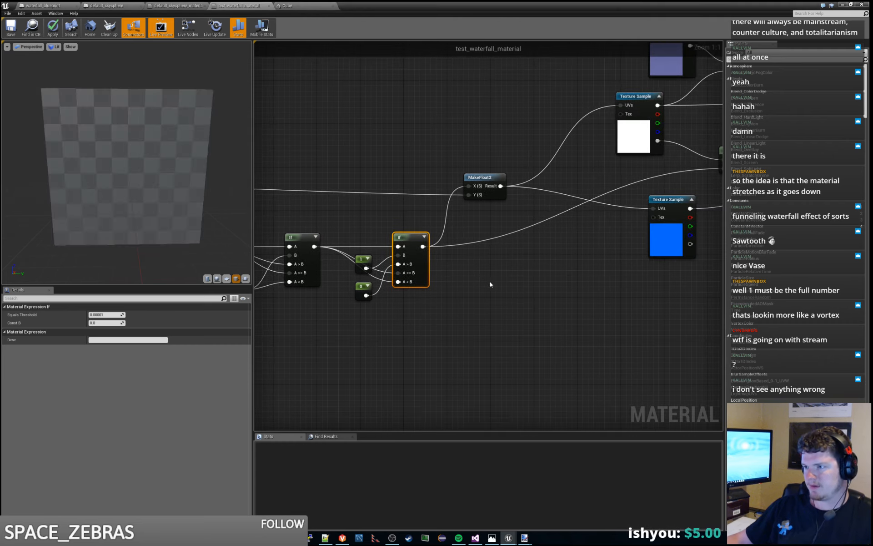
{"action": "key", "text": "ctrl+v"}
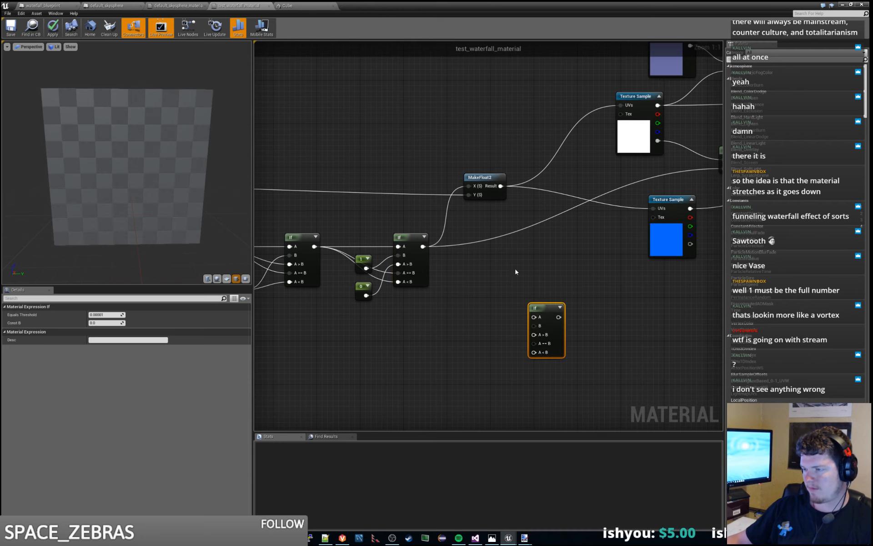
{"action": "left_click_drag", "start_coordinate": [545, 310], "coordinate": [507, 261]}
- Connect the second If's output to the new If node's A input and feed its B input from a new Constant of 0
{"action": "left_click_drag", "start_coordinate": [423, 246], "coordinate": [465, 262]}
{"action": "type", "text": "const"}
{"action": "key", "text": "Return"}
{"action": "left_click", "coordinate": [509, 243]}
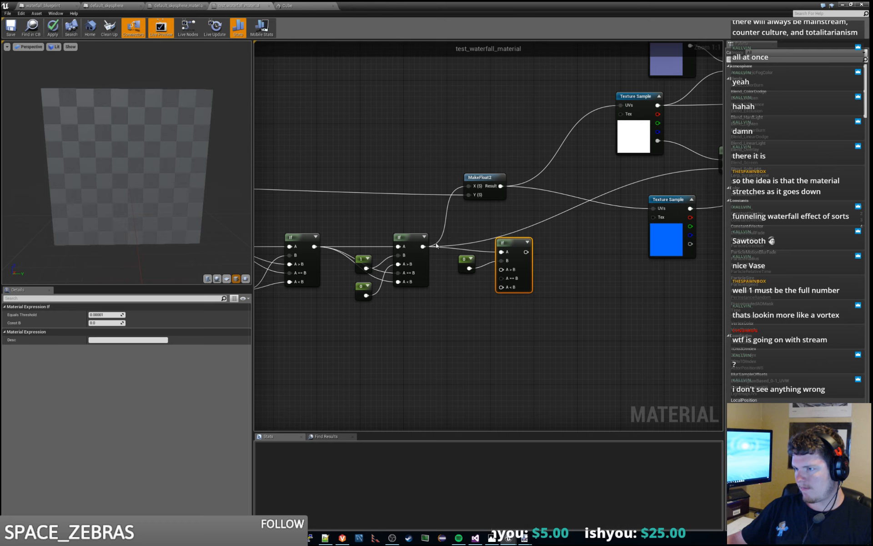
{"action": "left_click", "coordinate": [467, 263]}
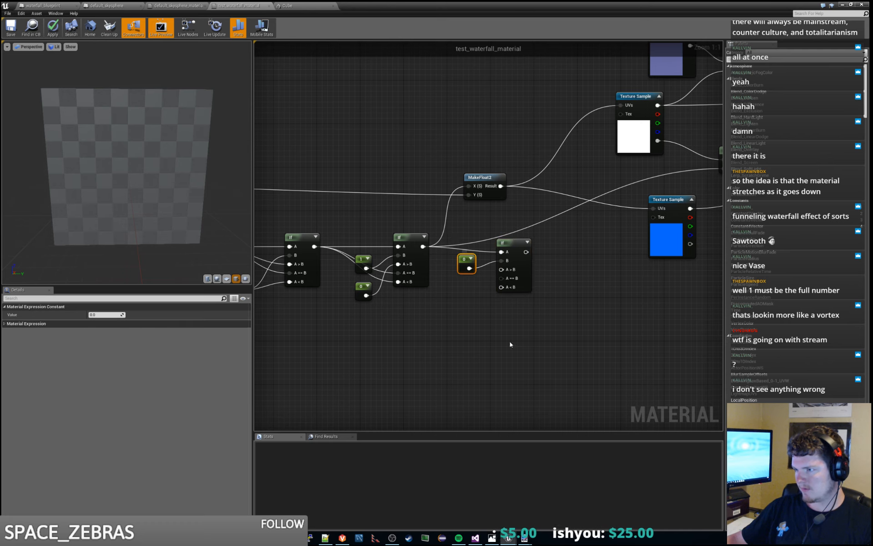
- Duplicate the existing constant of 1 and connect the copy to the new If node's A > B input
{"action": "left_click", "coordinate": [367, 259]}
{"action": "left_click", "coordinate": [385, 262]}
{"action": "left_click", "coordinate": [398, 259]}
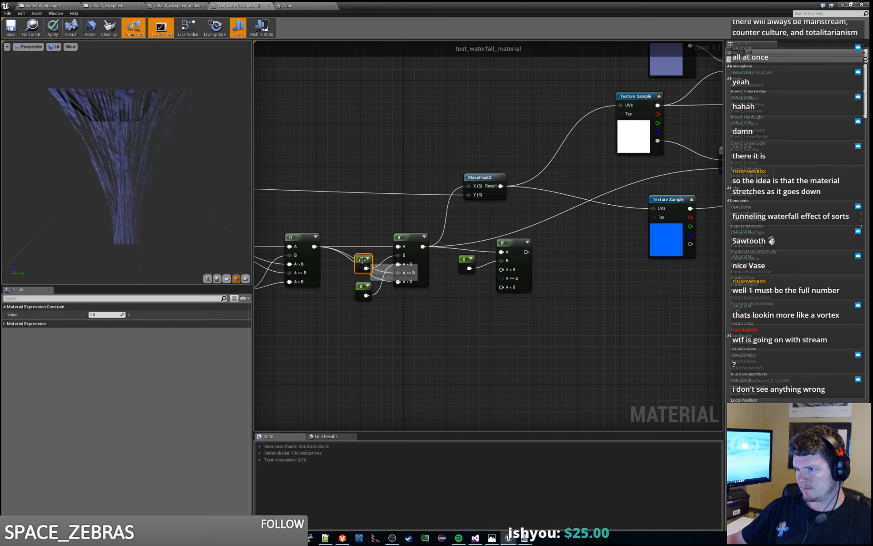
{"action": "key", "text": "ctrl+v"}
{"action": "left_click_drag", "start_coordinate": [568, 377], "coordinate": [501, 271]}
{"action": "left_click", "coordinate": [475, 299]}
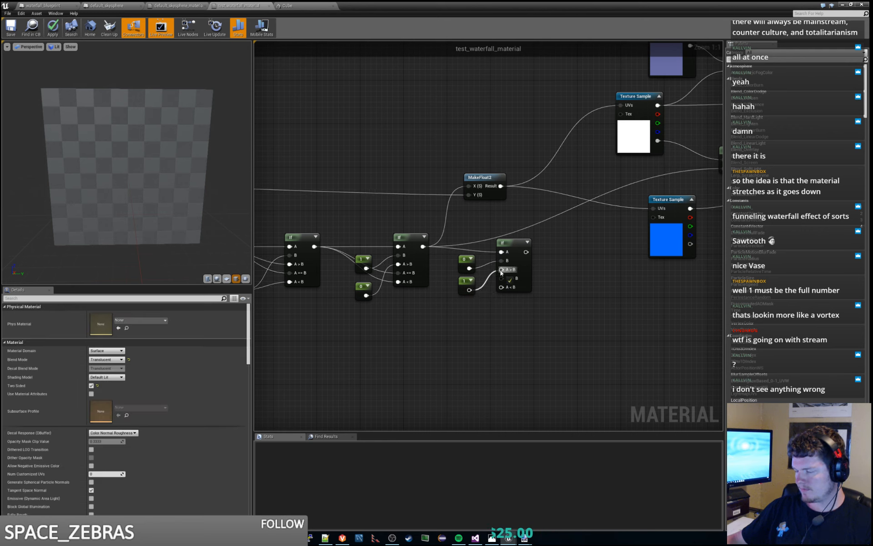
- Feed a copy of the 0 constant into the new If's A < B input and connect its output to the texture alpha Multiply's B input
{"action": "left_click", "coordinate": [362, 284]}
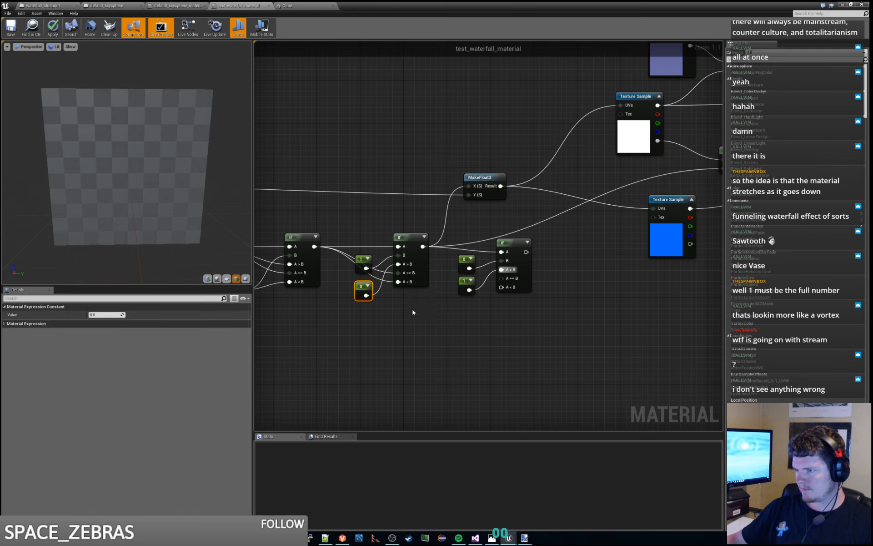
{"action": "key", "text": "ctrl+v"}
{"action": "left_click_drag", "start_coordinate": [496, 336], "coordinate": [502, 278]}
{"action": "left_click_drag", "start_coordinate": [470, 317], "coordinate": [502, 288]}
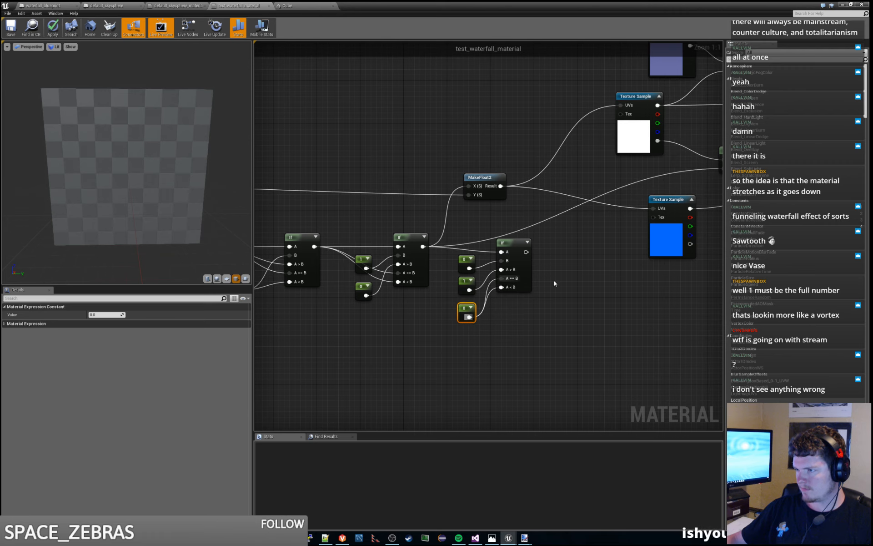
{"action": "right_click_drag", "start_coordinate": [554, 278], "coordinate": [527, 313]}
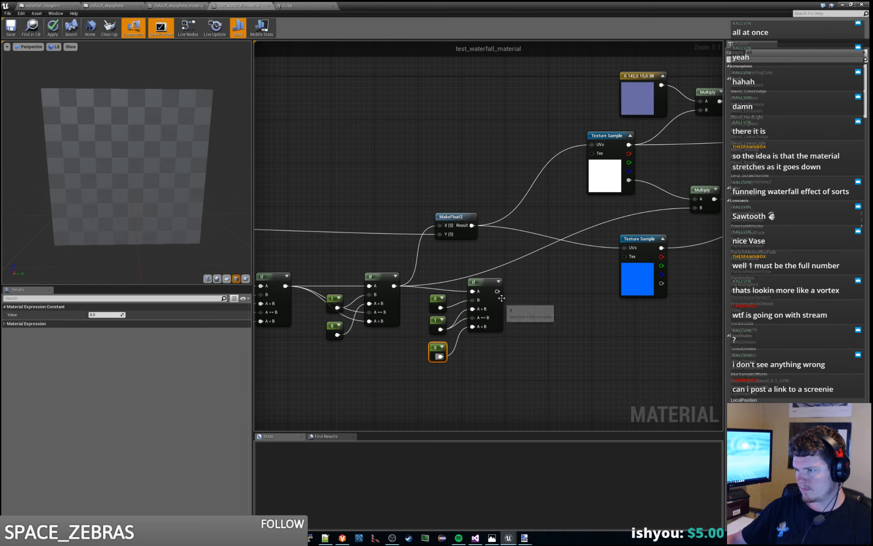
{"action": "left_click_drag", "start_coordinate": [498, 291], "coordinate": [697, 210]}
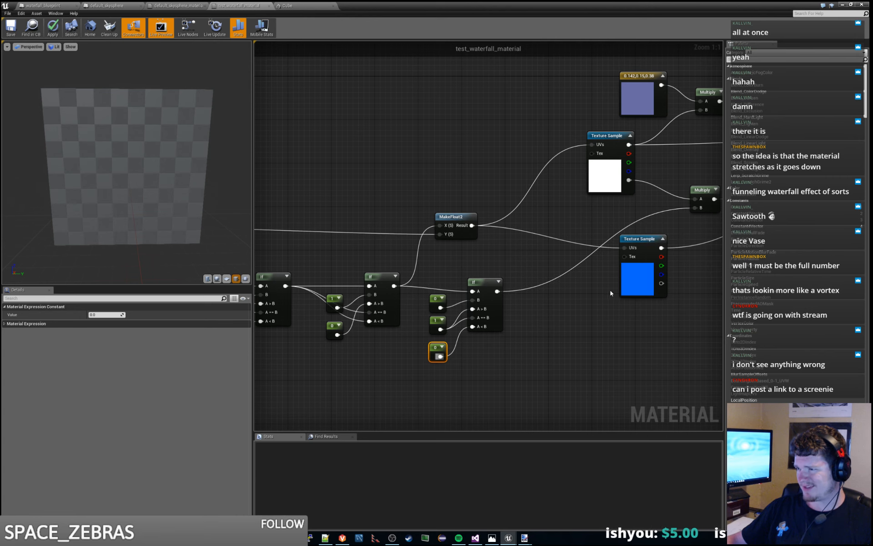
- Move the lowest 0 constant up closer to the constant of 1 beside the new If node and apply the material changes
{"action": "right_click_drag", "start_coordinate": [592, 312], "coordinate": [571, 314]}
{"action": "left_click", "coordinate": [459, 281]}
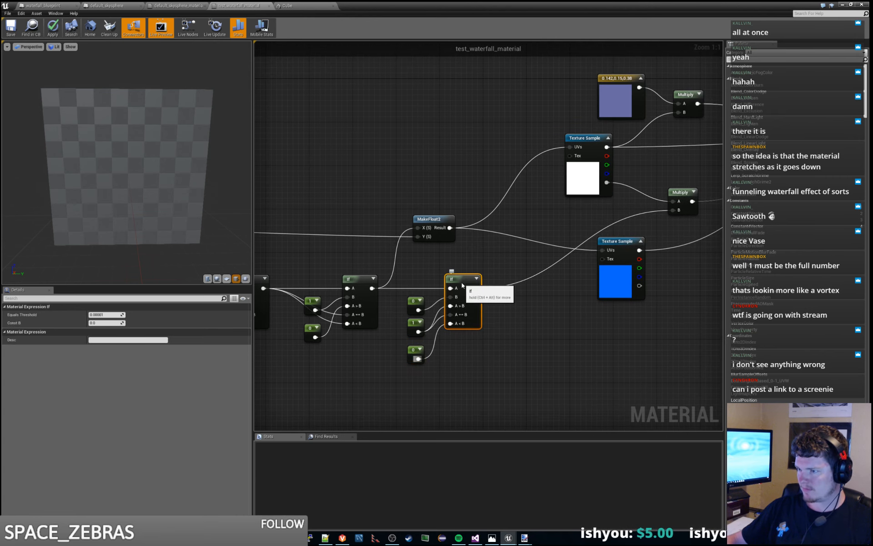
{"action": "left_click_drag", "start_coordinate": [445, 347], "coordinate": [472, 384]}
{"action": "left_click", "coordinate": [472, 384]}
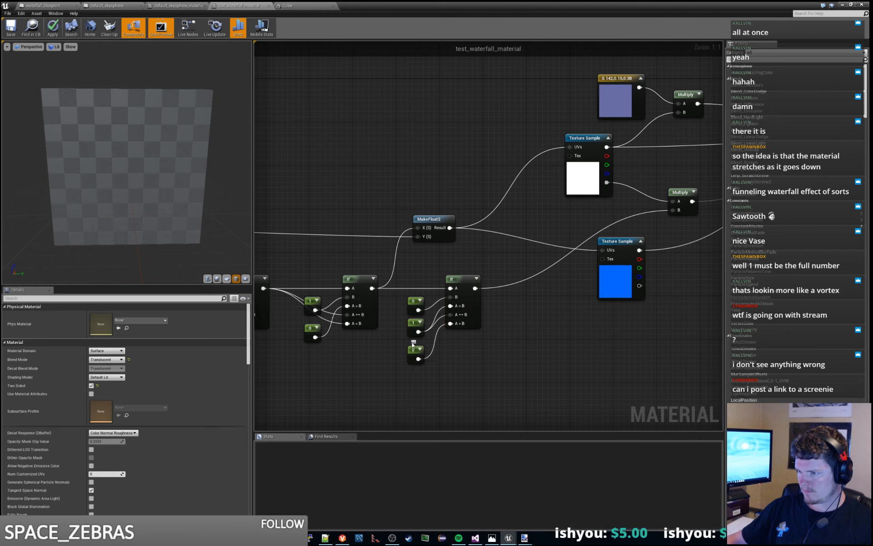
{"action": "left_click_drag", "start_coordinate": [411, 348], "coordinate": [412, 342]}
{"action": "left_click", "coordinate": [505, 370]}
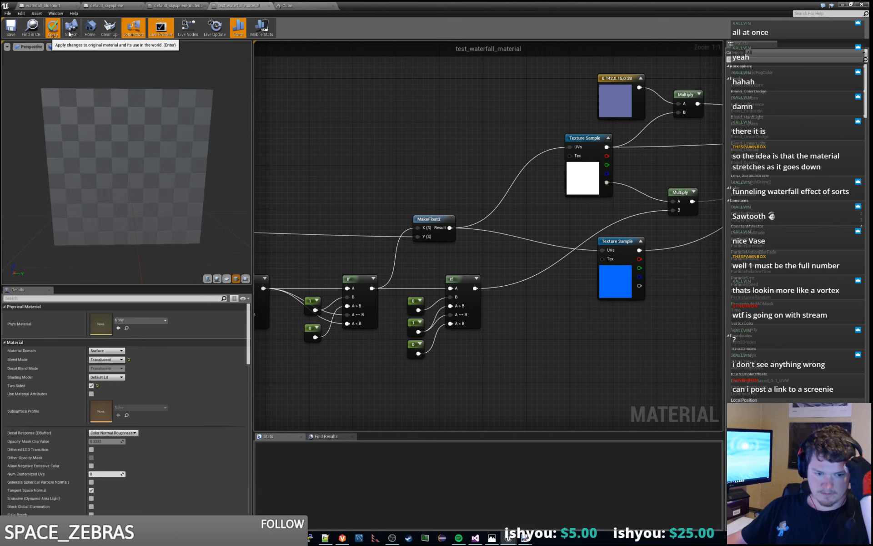
{"action": "key", "text": "Return"}
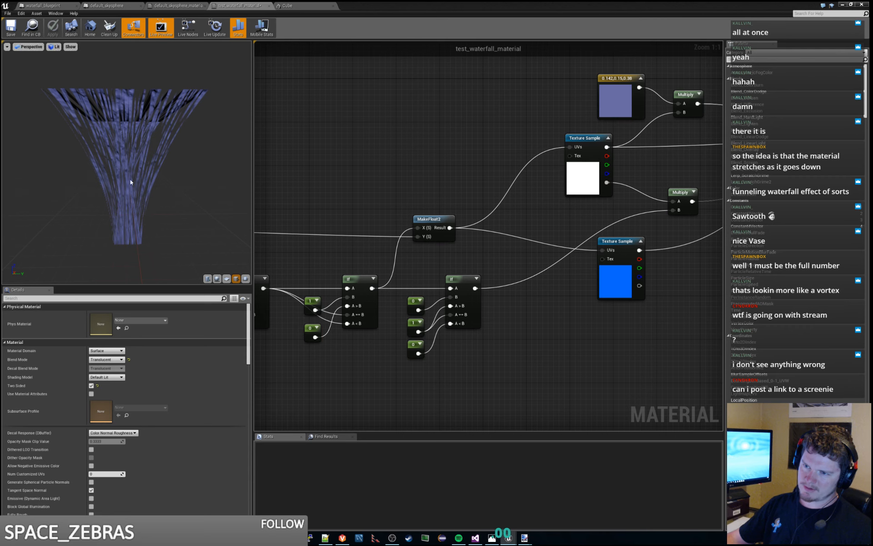
- Examine the funnel-shaped waterfall in the preview from several angles, along with the nodes feeding its opacity
{"action": "mouse_move", "coordinate": [147, 221]}
{"action": "left_mouse_down"}
{"action": "mouse_move", "coordinate": [155, 218]}
{"action": "mouse_move", "coordinate": [145, 208]}
{"action": "left_mouse_up"}
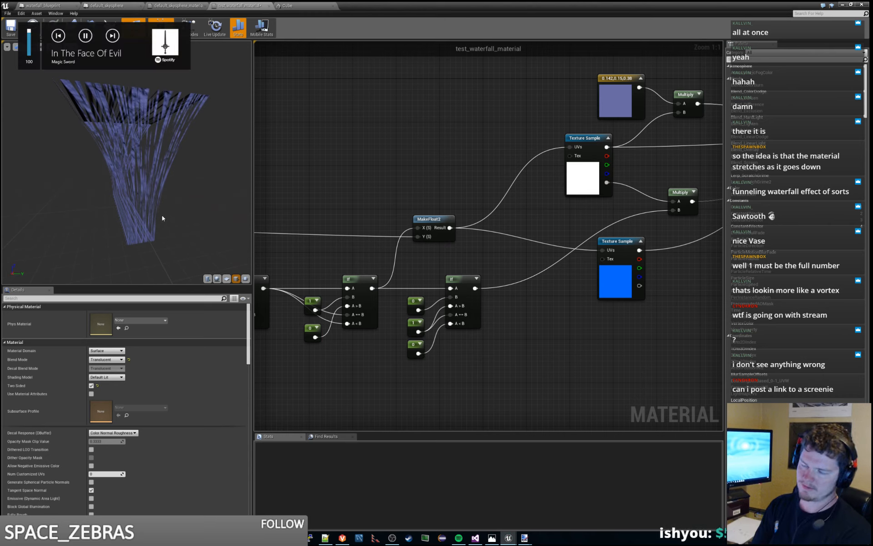
{"action": "left_click_drag", "start_coordinate": [162, 212], "coordinate": [146, 212]}
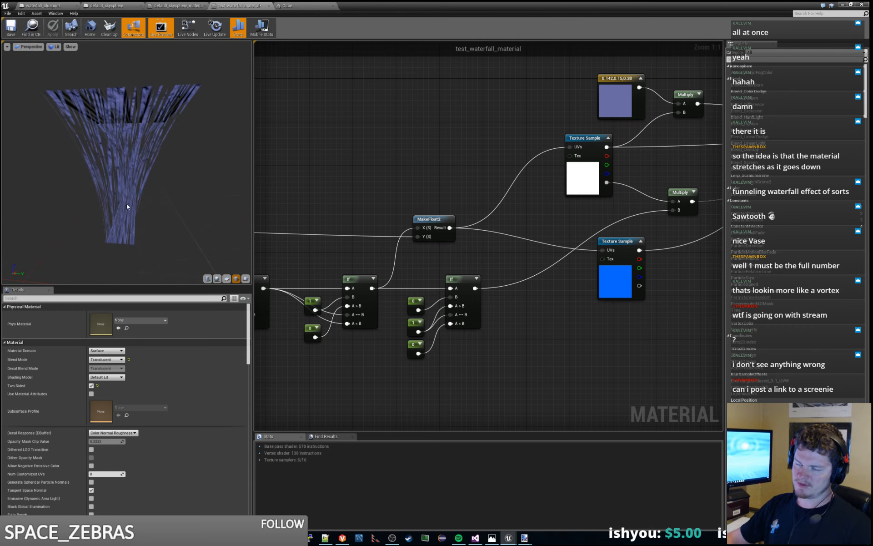
{"action": "left_click_drag", "start_coordinate": [70, 190], "coordinate": [84, 190]}
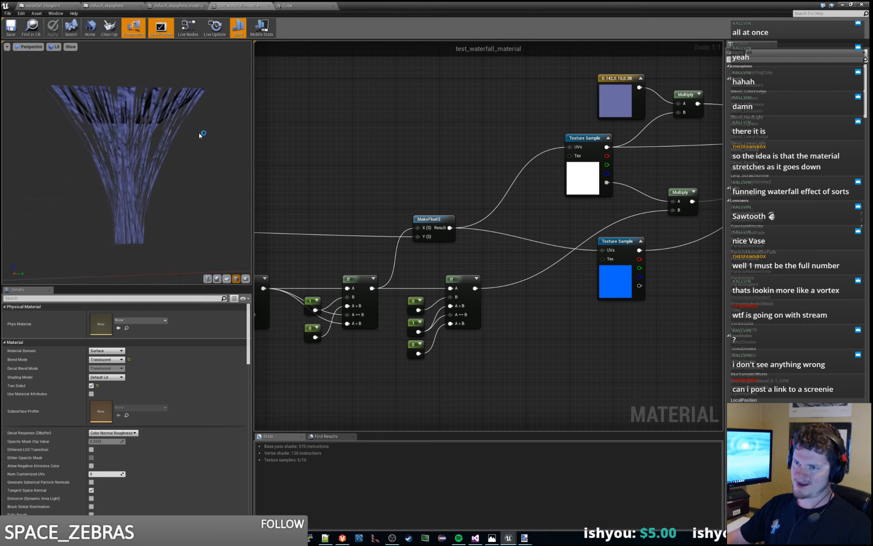
{"action": "left_click_drag", "start_coordinate": [170, 197], "coordinate": [178, 207]}
{"action": "right_click_drag", "start_coordinate": [508, 256], "coordinate": [452, 283]}
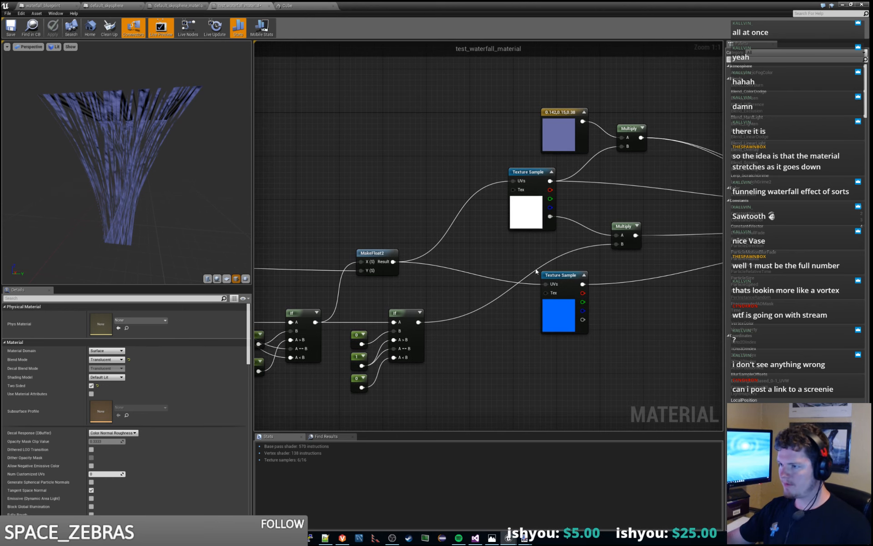
{"action": "right_click_drag", "start_coordinate": [536, 207], "coordinate": [552, 208]}
{"action": "left_click_drag", "start_coordinate": [552, 175], "coordinate": [583, 175]}
{"action": "left_click", "coordinate": [664, 174]}
{"action": "right_click_drag", "start_coordinate": [473, 310], "coordinate": [505, 208]}
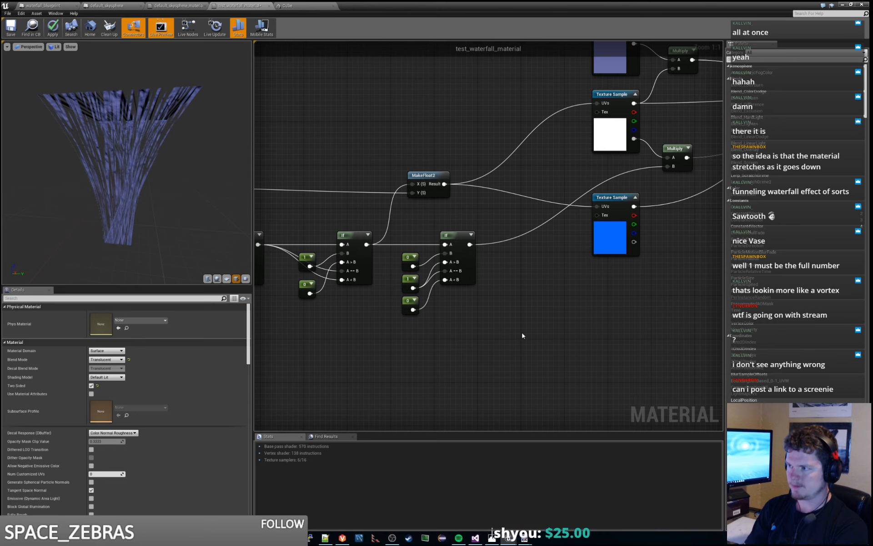
- Align the WaterfallBaseWidth parameter node beneath WaterfallBaseOffset and save the material
{"action": "scroll", "coordinate": [532, 291], "scroll_direction": "down", "scroll_amount": 2}
{"action": "right_click_drag", "start_coordinate": [531, 291], "coordinate": [722, 257]}
{"action": "right_click_drag", "start_coordinate": [369, 321], "coordinate": [544, 282]}
{"action": "left_click", "coordinate": [490, 220]}
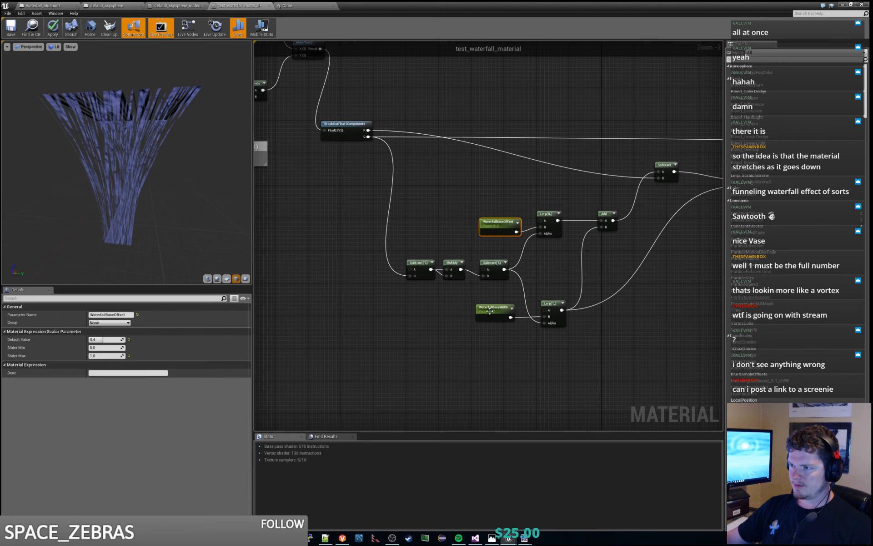
{"action": "left_click", "coordinate": [489, 312]}
{"action": "left_click_drag", "start_coordinate": [490, 306], "coordinate": [494, 306]}
{"action": "left_click", "coordinate": [534, 279]}
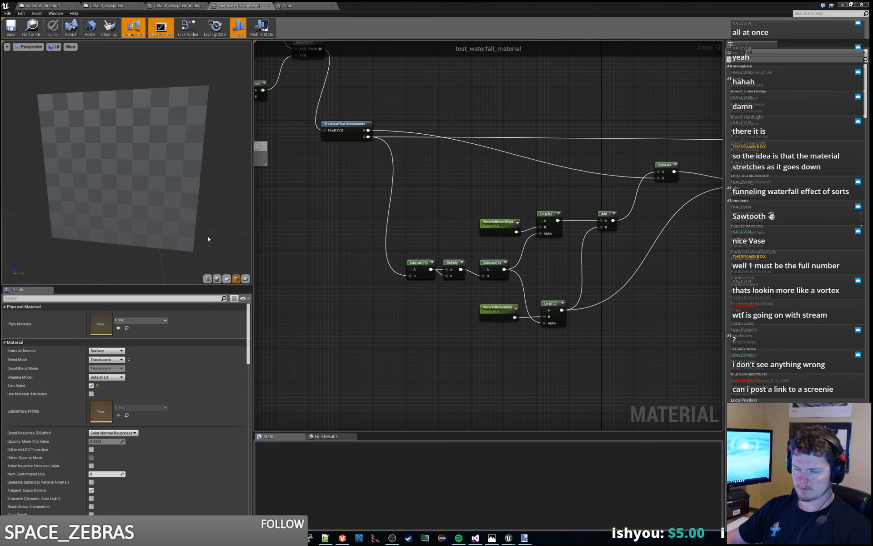
{"action": "right_click_drag", "start_coordinate": [425, 188], "coordinate": [451, 253]}
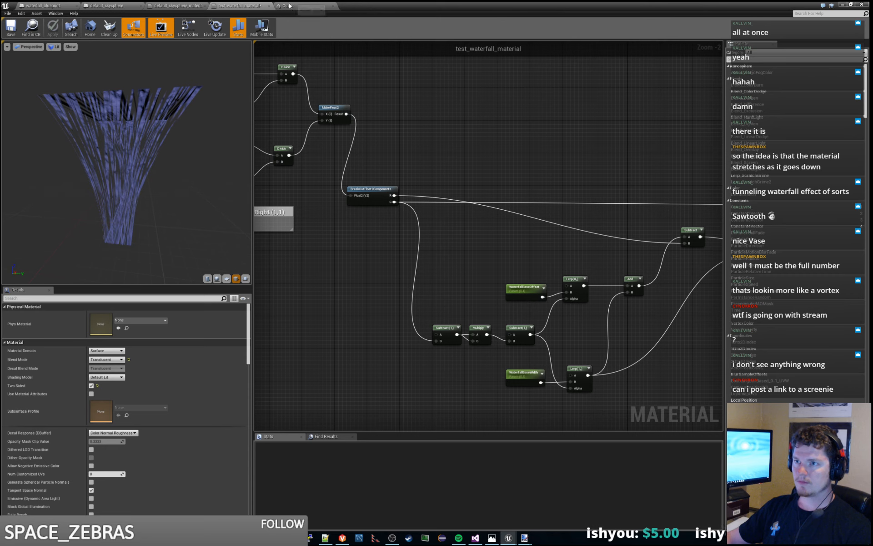
{"action": "left_click", "coordinate": [14, 31]}
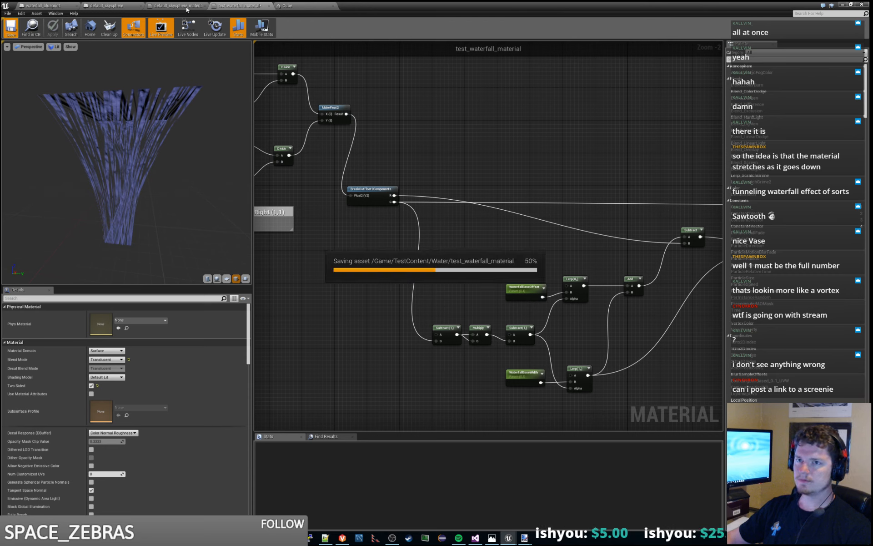
- In waterfall_blueprint's Construction Script, shift the "setup shader variables" comment box away from the preceding one and widen it
{"action": "left_click", "coordinate": [43, 6]}
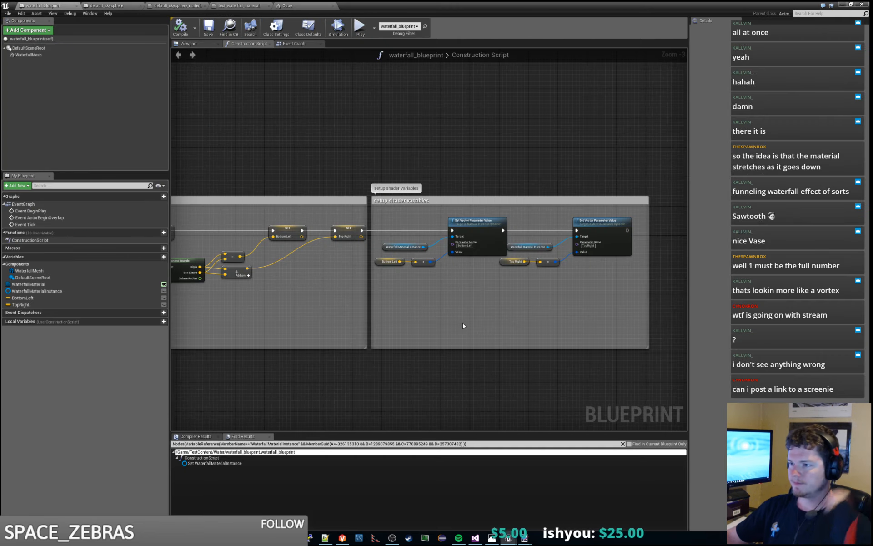
{"action": "right_click_drag", "start_coordinate": [470, 196], "coordinate": [438, 186]}
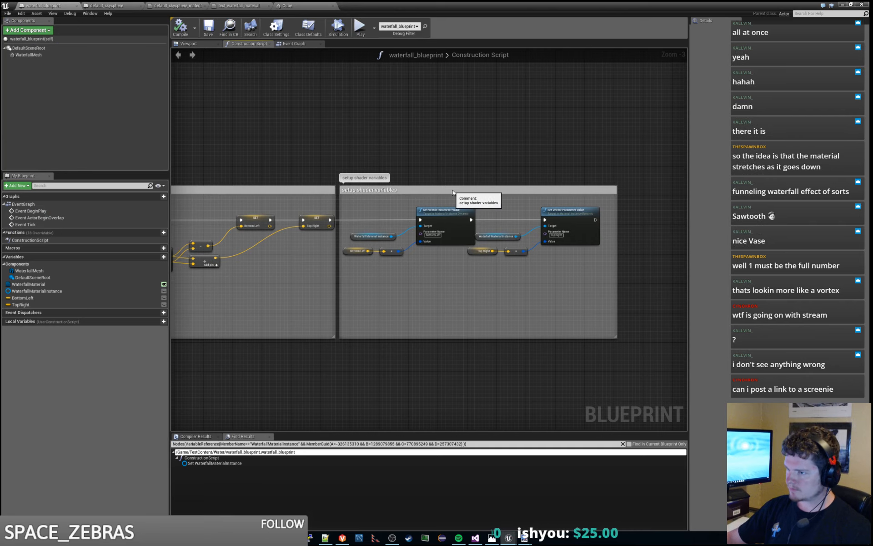
{"action": "left_click_drag", "start_coordinate": [464, 191], "coordinate": [479, 191]}
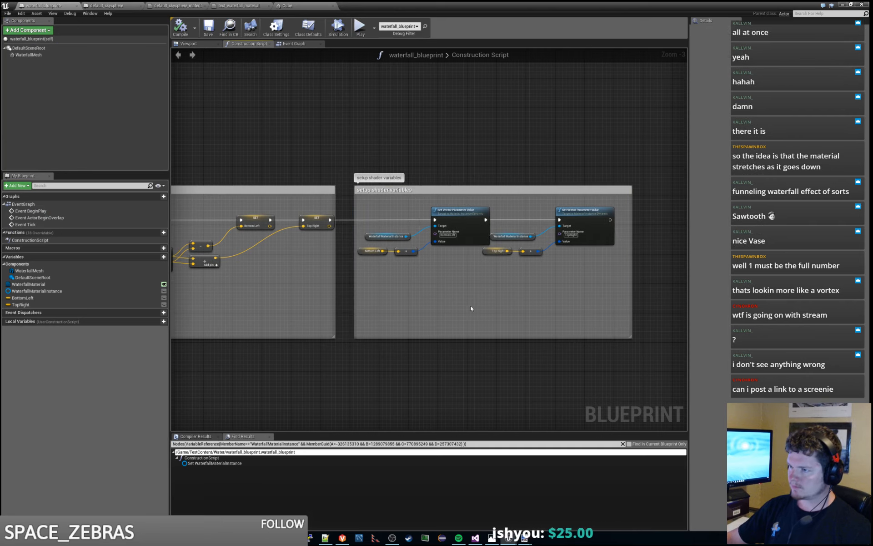
{"action": "right_click_drag", "start_coordinate": [470, 309], "coordinate": [409, 282]}
{"action": "left_click_drag", "start_coordinate": [560, 243], "coordinate": [618, 242]}
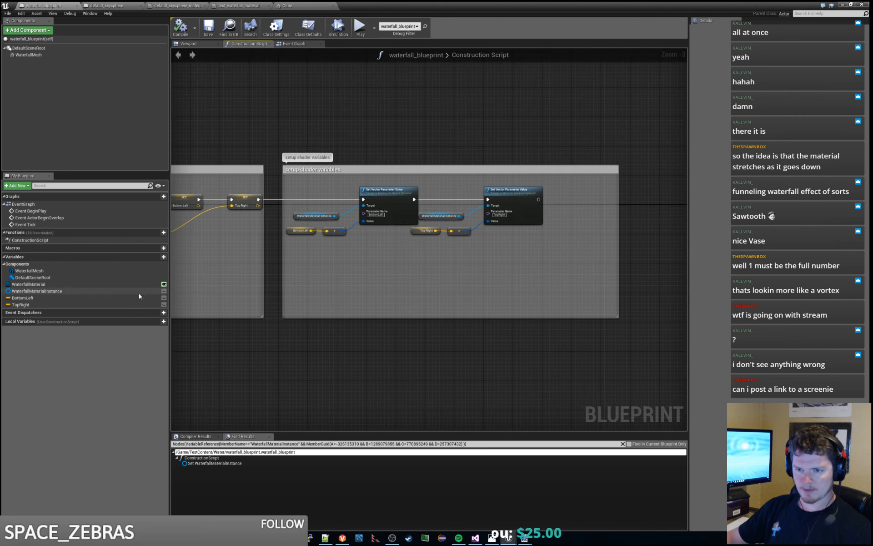
- Assign the WaterfallMaterial variable to a new category named Material
{"action": "left_click", "coordinate": [37, 285]}
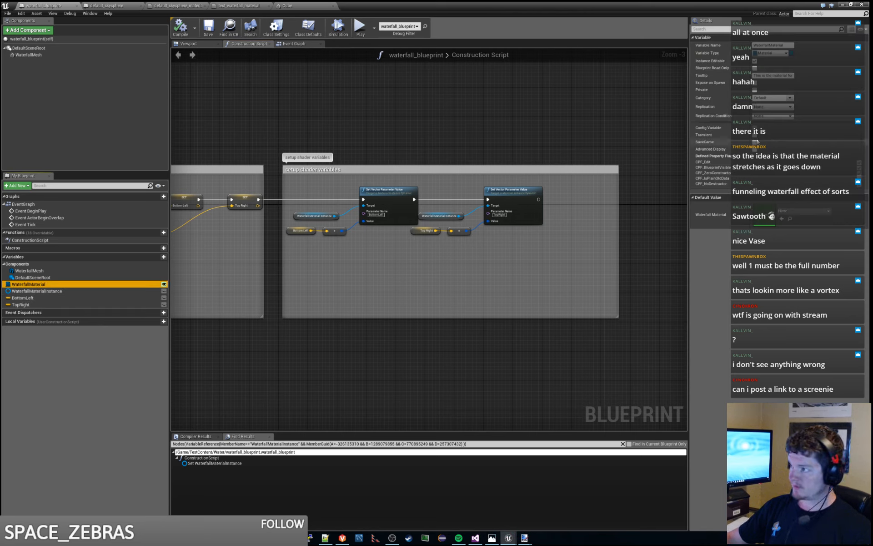
{"action": "left_click", "coordinate": [773, 97]}
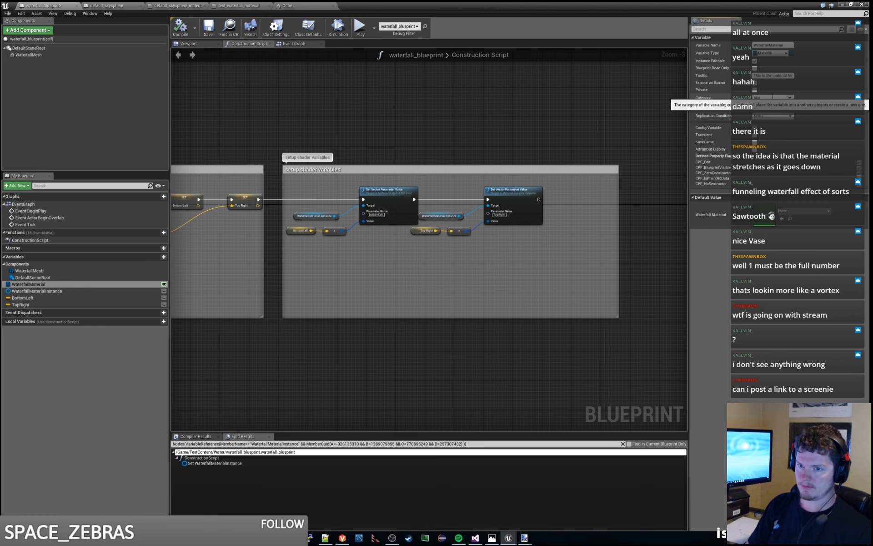
{"action": "type", "text": "Material"}
{"action": "key", "text": "Return"}
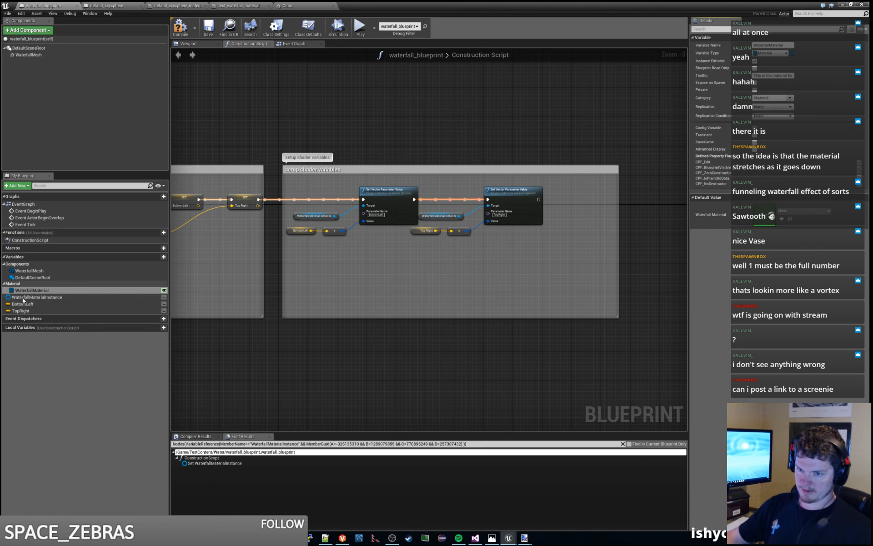
- Move the WaterfallMaterialInstance, BottomLeft and TopRight variables into the Material category
{"action": "left_click", "coordinate": [29, 297]}
{"action": "left_click", "coordinate": [23, 304]}
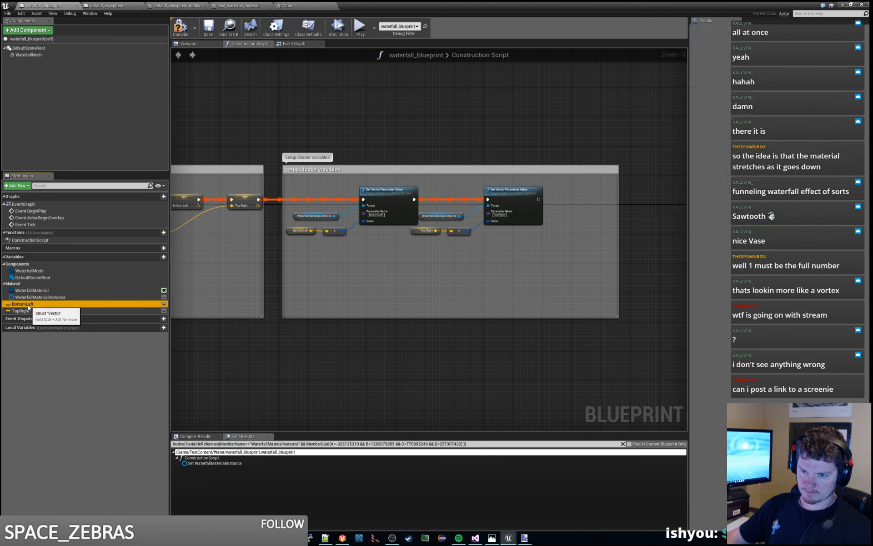
{"action": "left_click", "coordinate": [25, 310]}
{"action": "left_click_drag", "start_coordinate": [25, 310], "coordinate": [14, 285]}
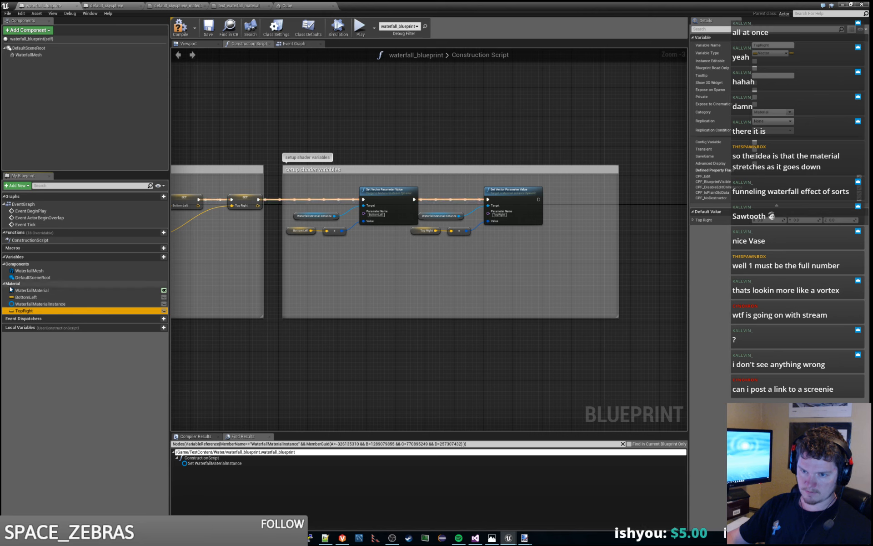
{"action": "left_click", "coordinate": [64, 362]}
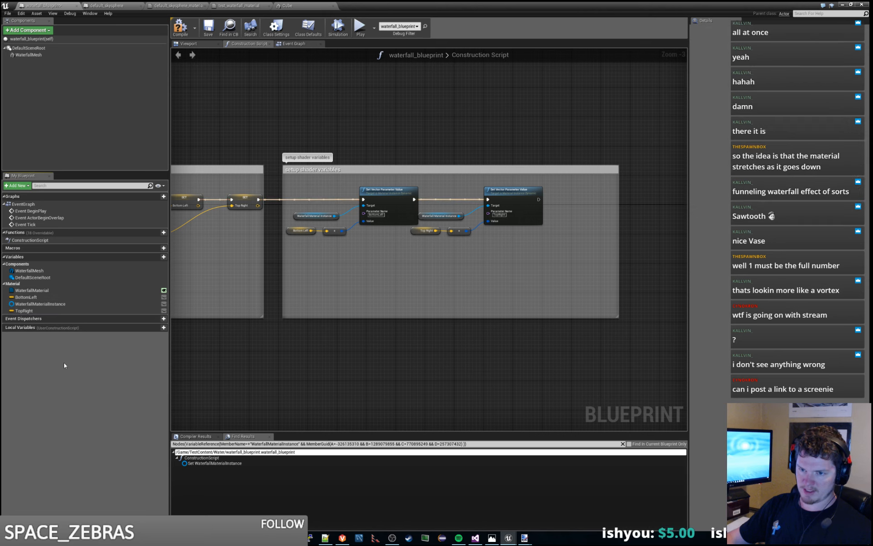
- Add a new blueprint variable named BaseWidth and set its type to Float
{"action": "left_click", "coordinate": [163, 257]}
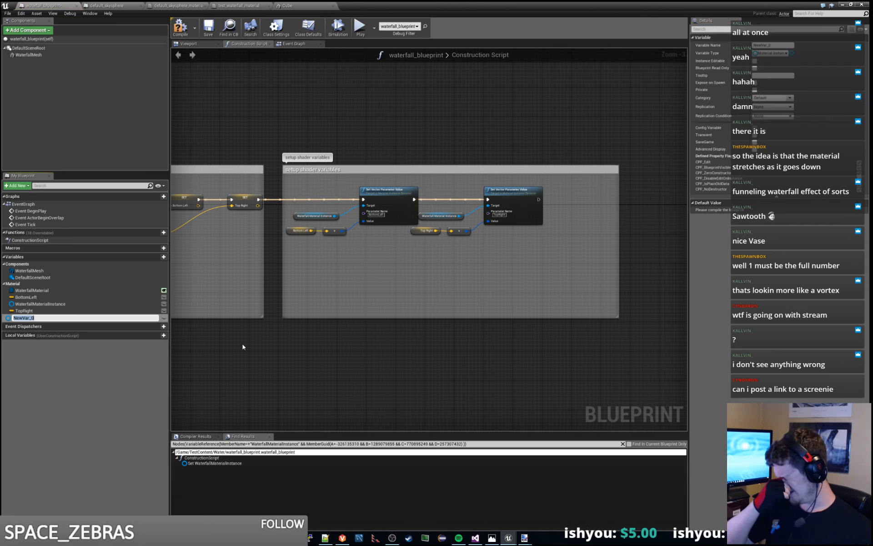
{"action": "left_click", "coordinate": [785, 45]}
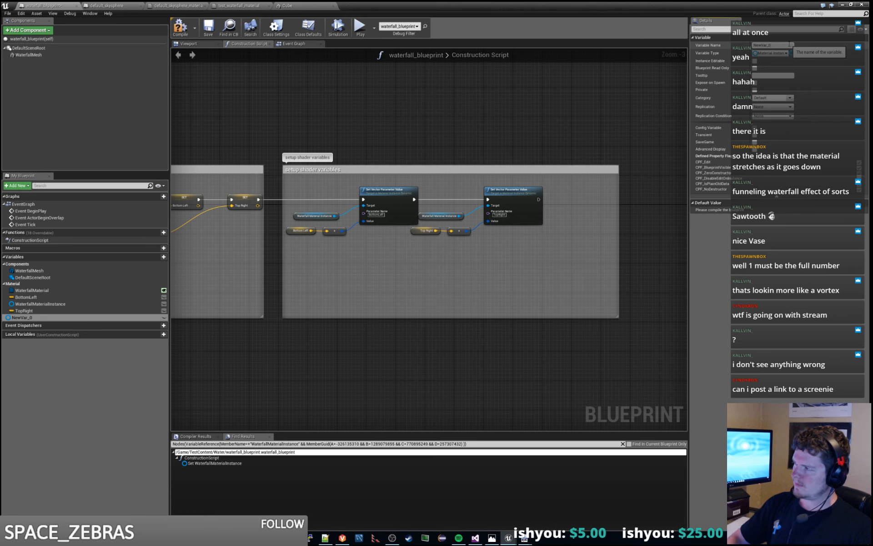
{"action": "type", "text": "BaseWidth"}
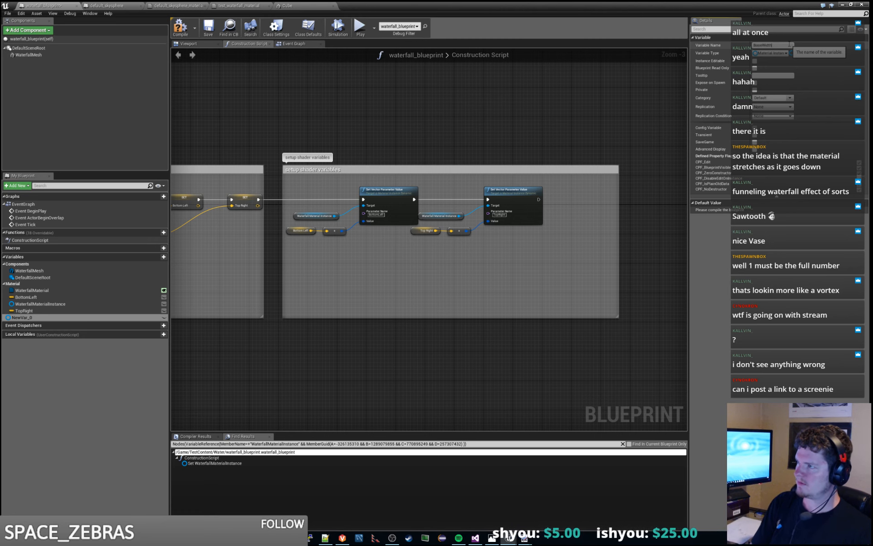
{"action": "key", "text": "Return"}
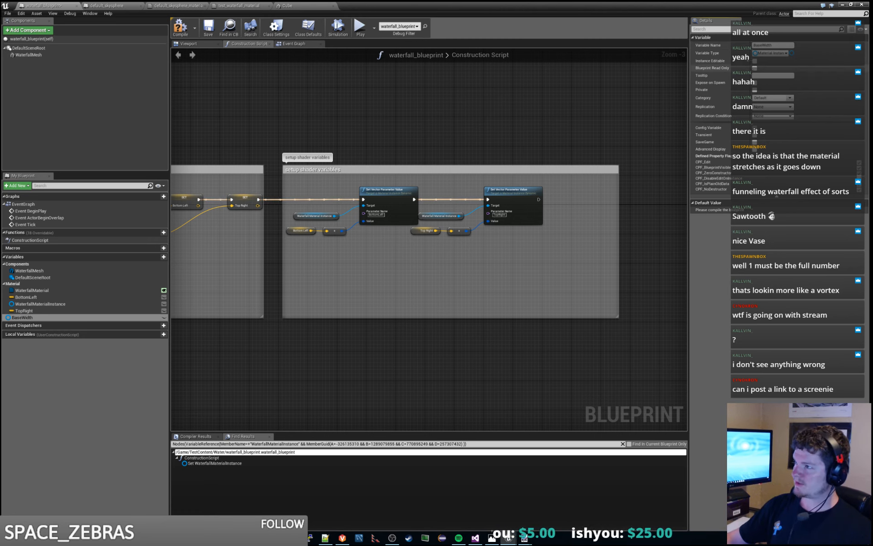
{"action": "left_click", "coordinate": [772, 53]}
{"action": "left_click", "coordinate": [774, 91]}
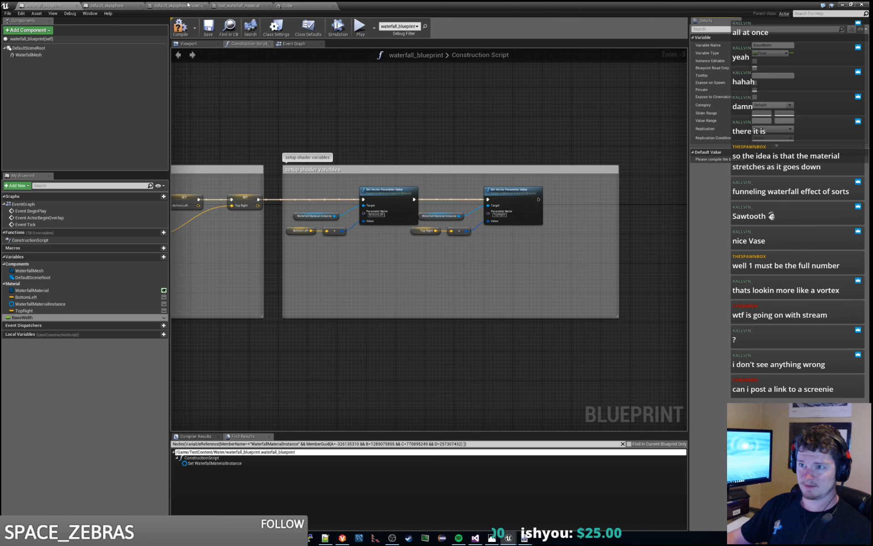
- Compile the blueprint and set the BaseWidth variable's slider range from 0 to 1
{"action": "key", "text": "F7"}
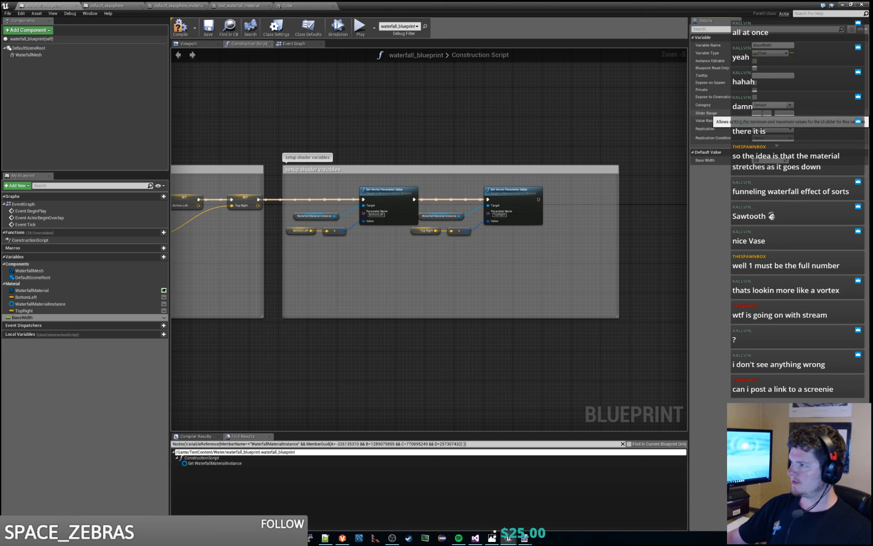
{"action": "left_click", "coordinate": [762, 113]}
{"action": "type", "text": "0"}
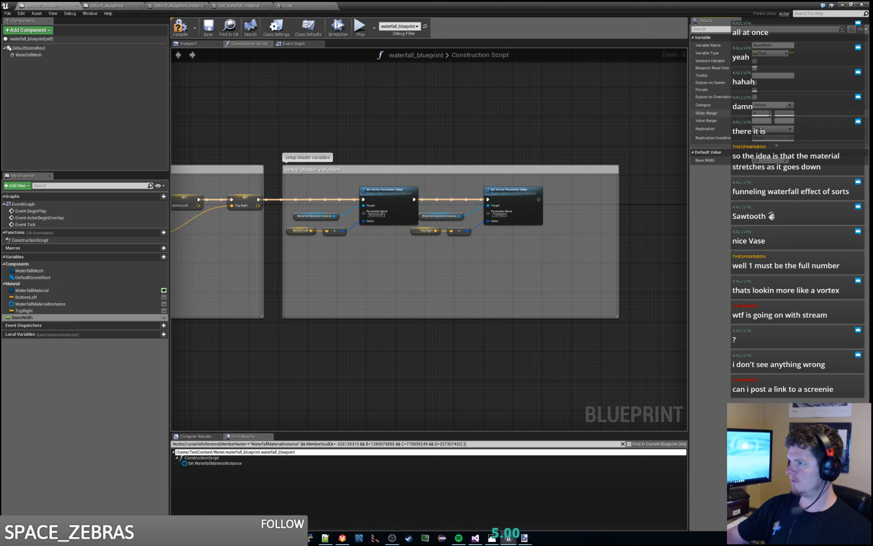
{"action": "left_click", "coordinate": [786, 113]}
{"action": "type", "text": "1"}
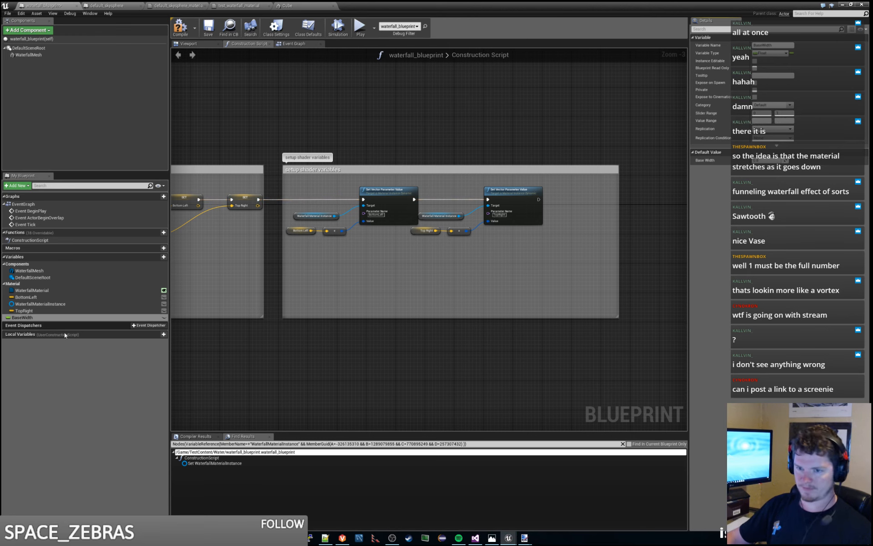
- Add another Float variable named WidthOffset to the blueprint
{"action": "left_click", "coordinate": [40, 318]}
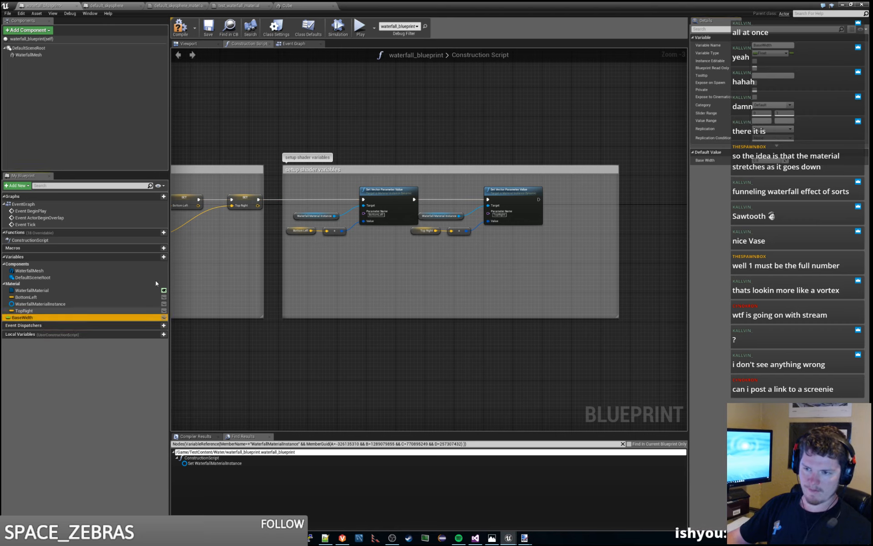
{"action": "left_click", "coordinate": [156, 257]}
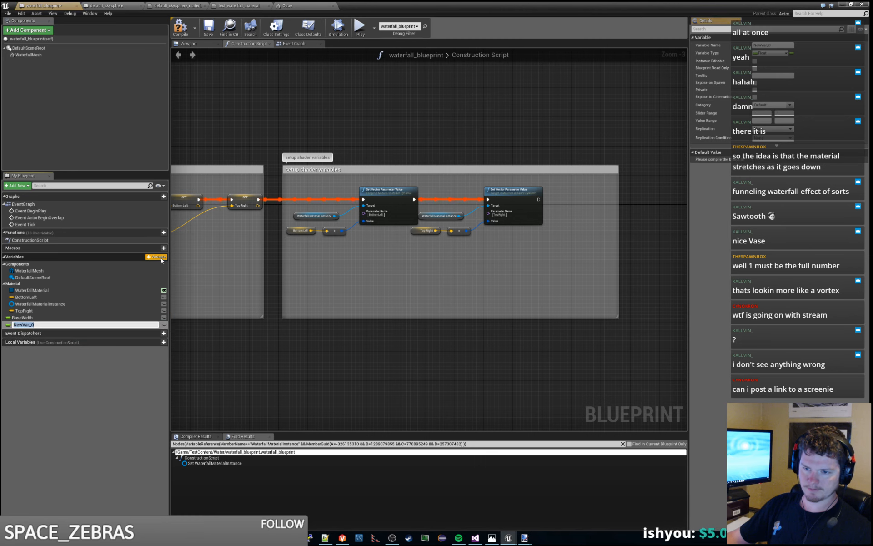
{"action": "type", "text": "WidthOffset"}
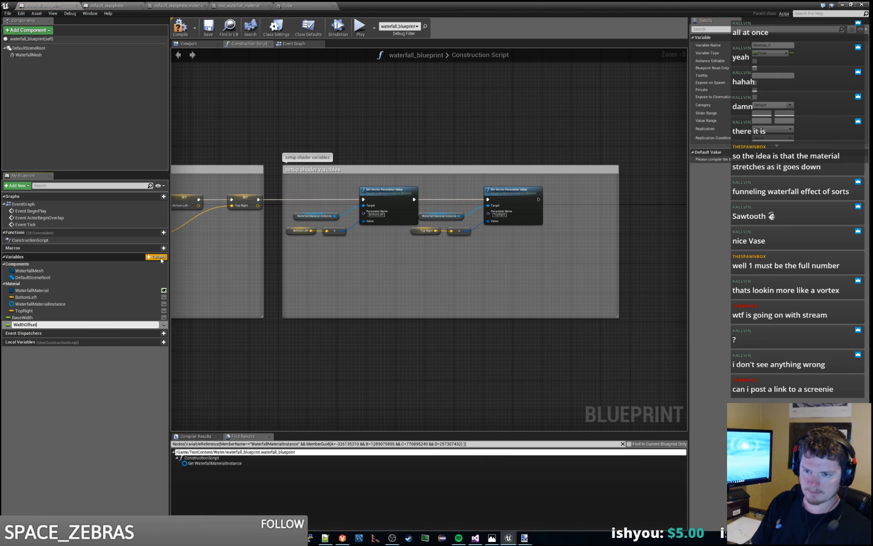
{"action": "key", "text": "Return"}
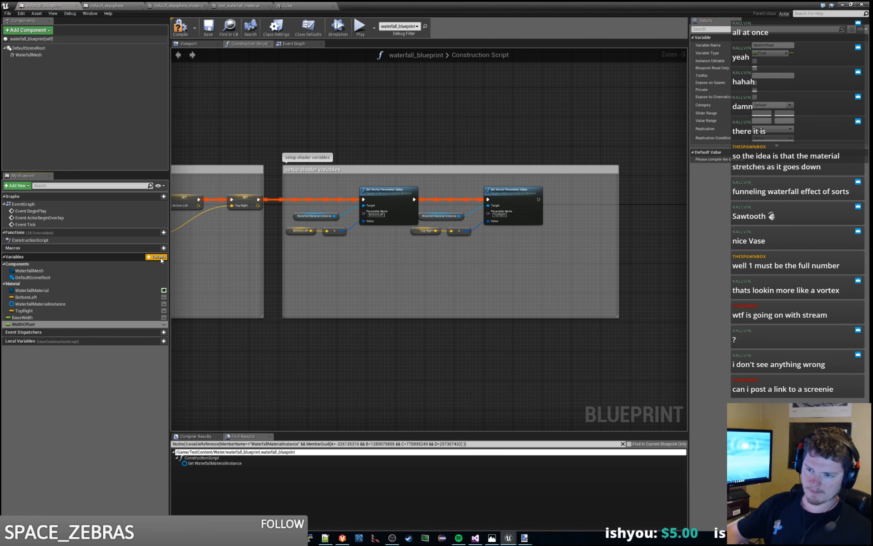
- Add a new variable named Centered to the waterfall blueprint
{"action": "left_click", "coordinate": [28, 324]}
{"action": "left_click", "coordinate": [155, 257]}
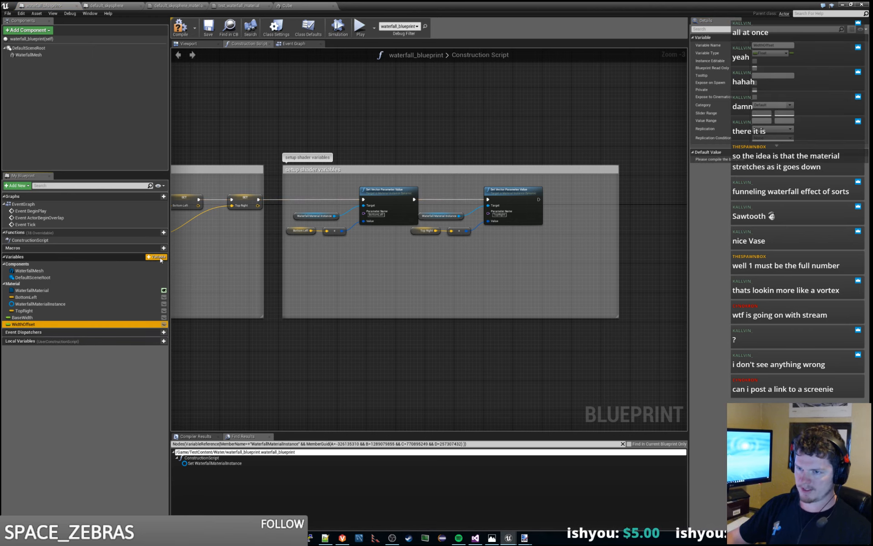
{"action": "left_click", "coordinate": [36, 332]}
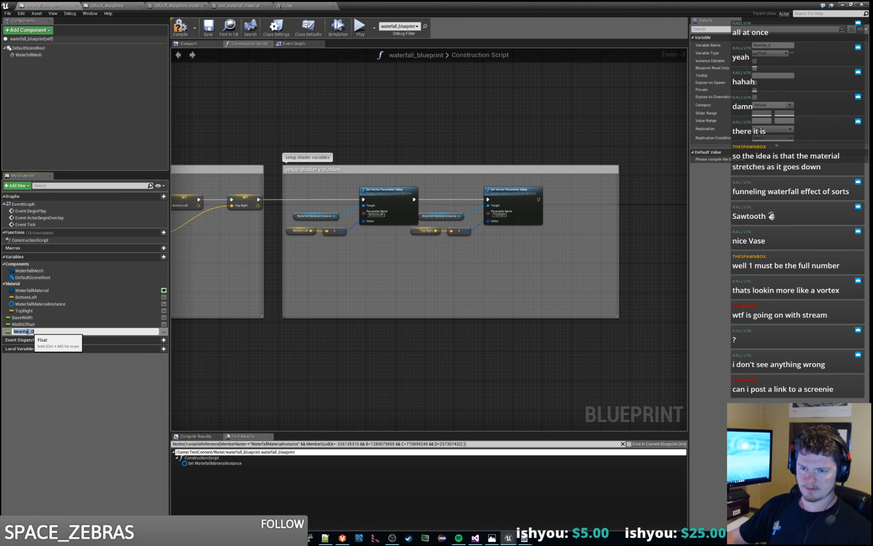
{"action": "left_click", "coordinate": [36, 331]}
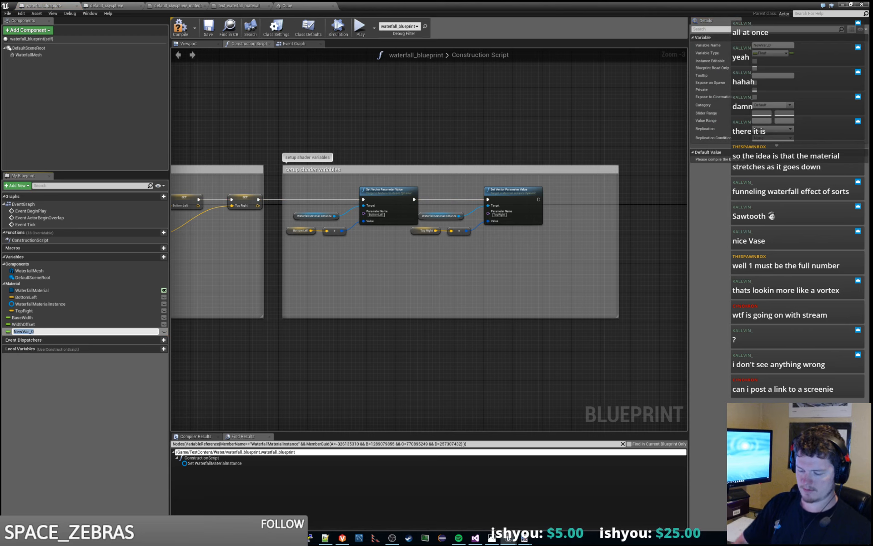
{"action": "type", "text": "Centered"}
{"action": "key", "text": "Return"}
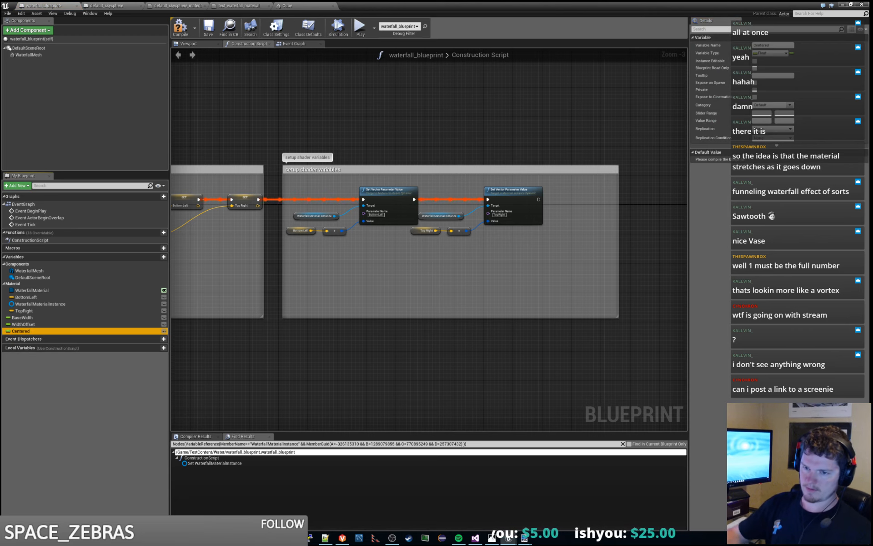
- Change the Centered variable's type to Boolean and compile the blueprint
{"action": "left_click", "coordinate": [774, 52]}
{"action": "left_click", "coordinate": [782, 72]}
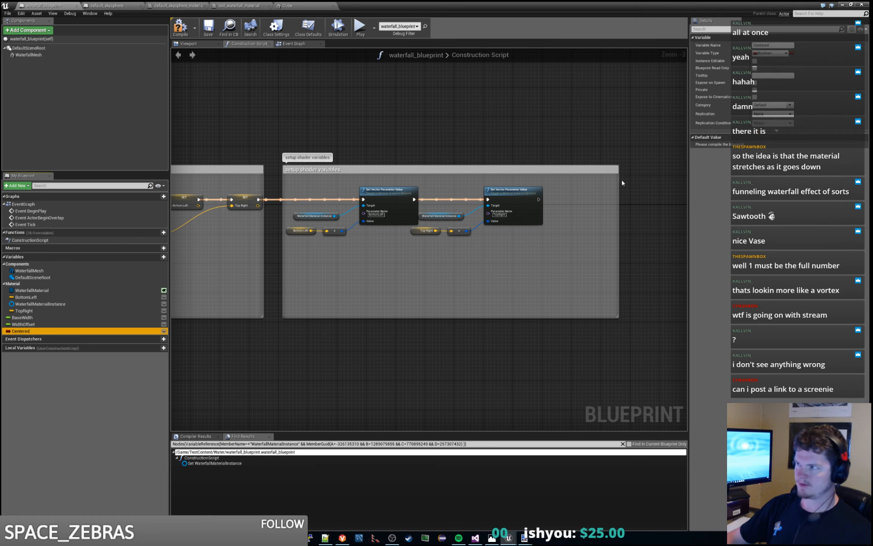
{"action": "left_click", "coordinate": [180, 27]}
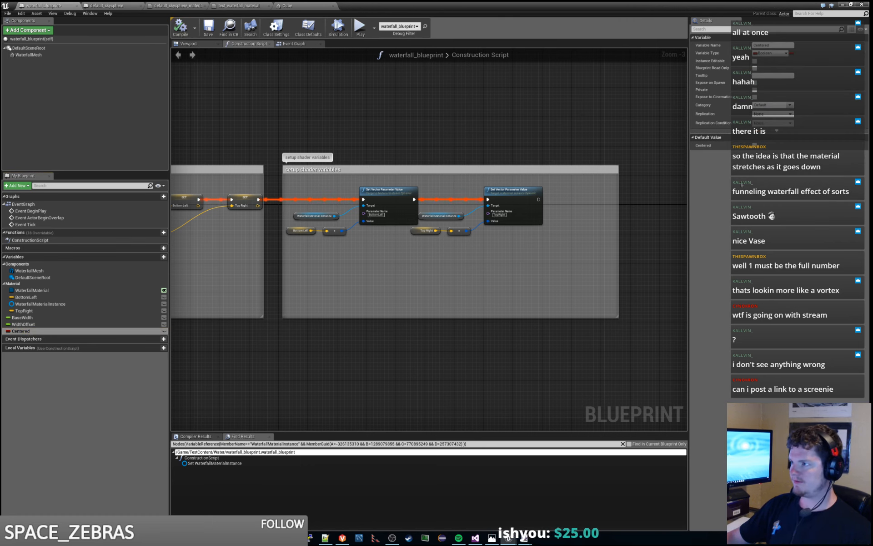
- Set the WidthOffset variable's slider range to start at 0
{"action": "left_click", "coordinate": [56, 324]}
{"action": "left_click", "coordinate": [768, 160]}
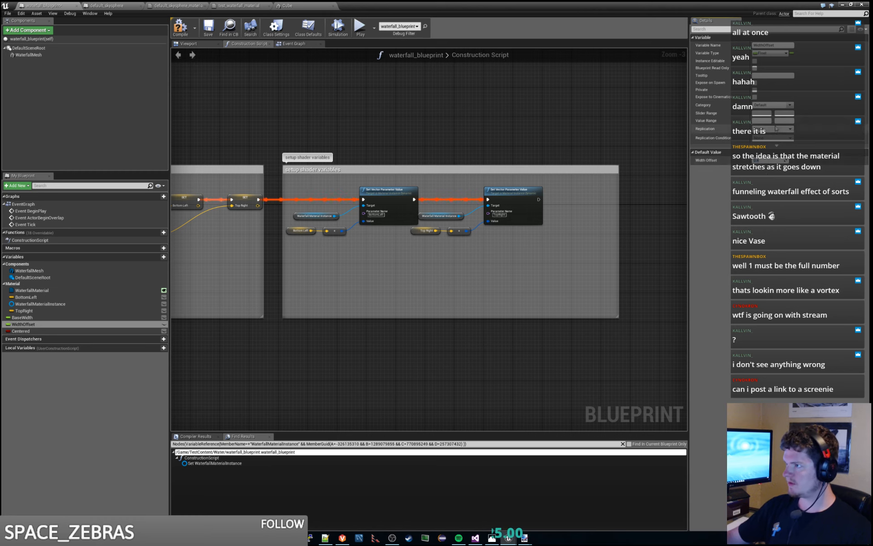
{"action": "left_click", "coordinate": [770, 114]}
{"action": "type", "text": "0"}
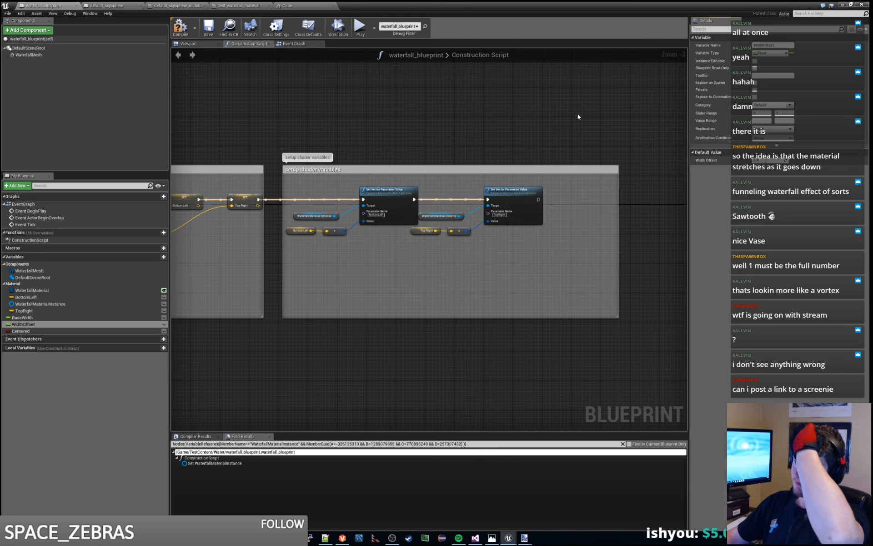
- Make the BaseWidth, WidthOffset and Centered variables editable on instances of the blueprint
{"action": "left_click", "coordinate": [163, 317]}
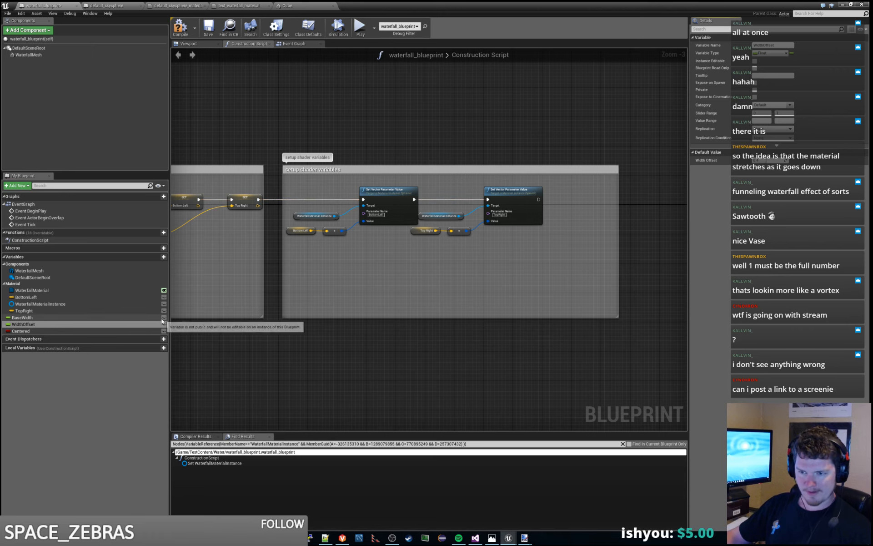
{"action": "left_click", "coordinate": [164, 324]}
{"action": "left_click", "coordinate": [164, 331]}
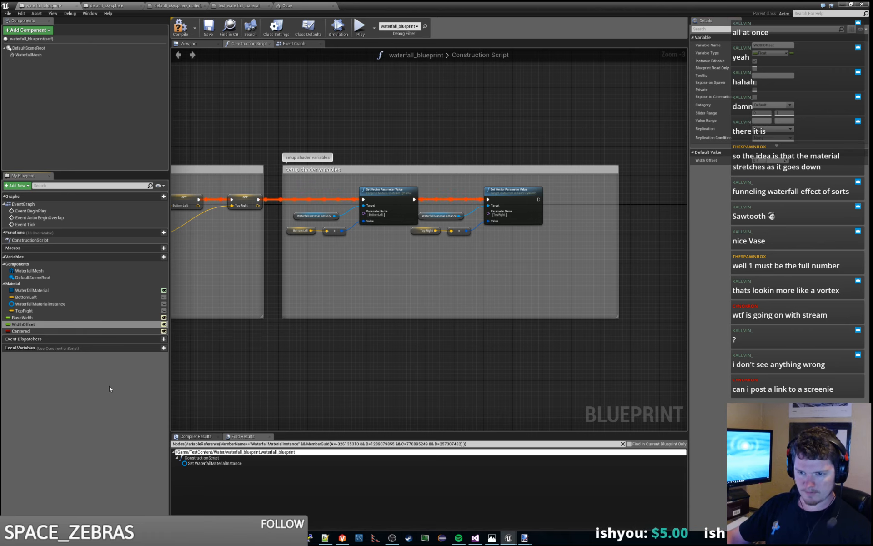
- Assign the BaseWidth variable to a new category named Falls
{"action": "left_click", "coordinate": [84, 317]}
{"action": "left_click", "coordinate": [773, 105]}
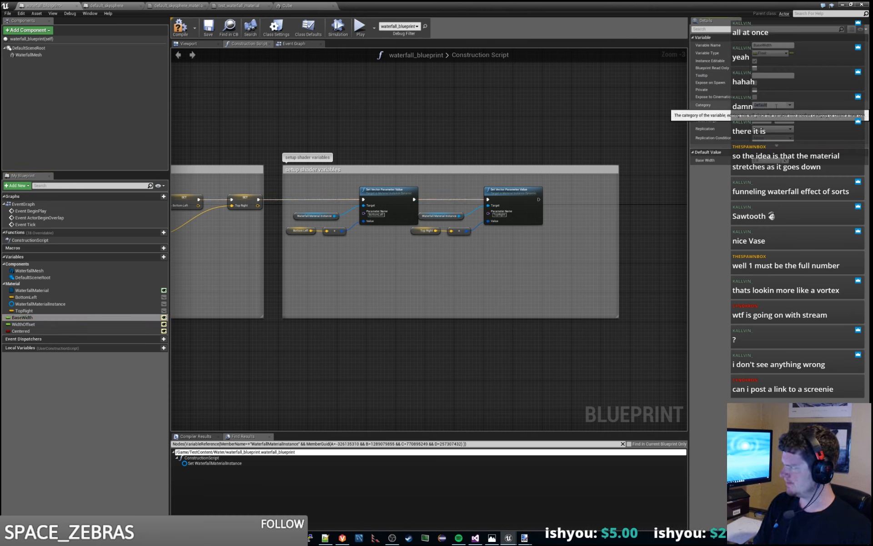
{"action": "type", "text": "Pa"}
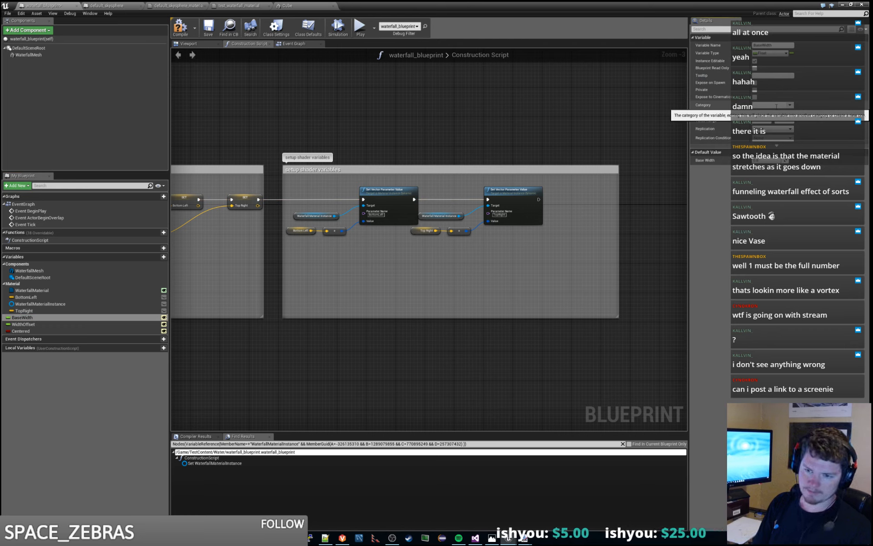
{"action": "type", "text": "lls"}
{"action": "key", "text": "Return"}
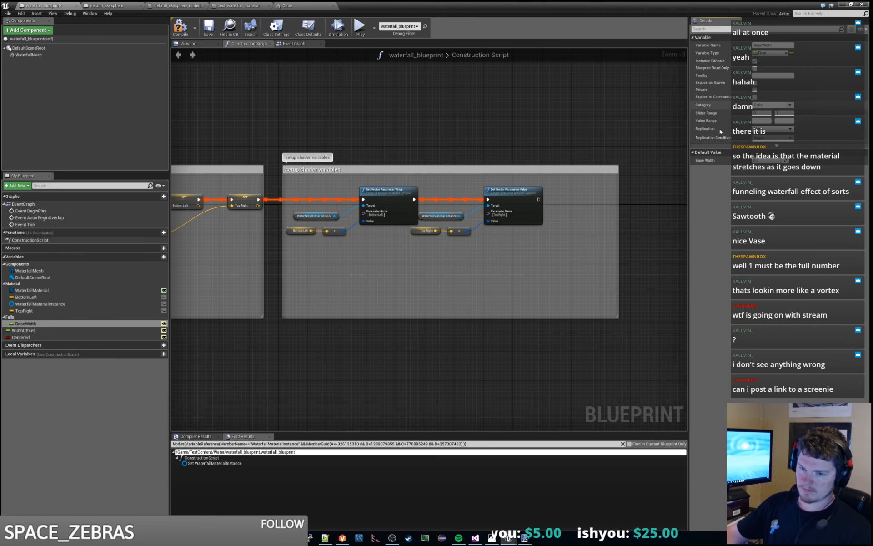
- Move the WaterfallMaterial, WidthOffset and Centered variables into the Falls category
{"action": "left_click", "coordinate": [35, 291]}
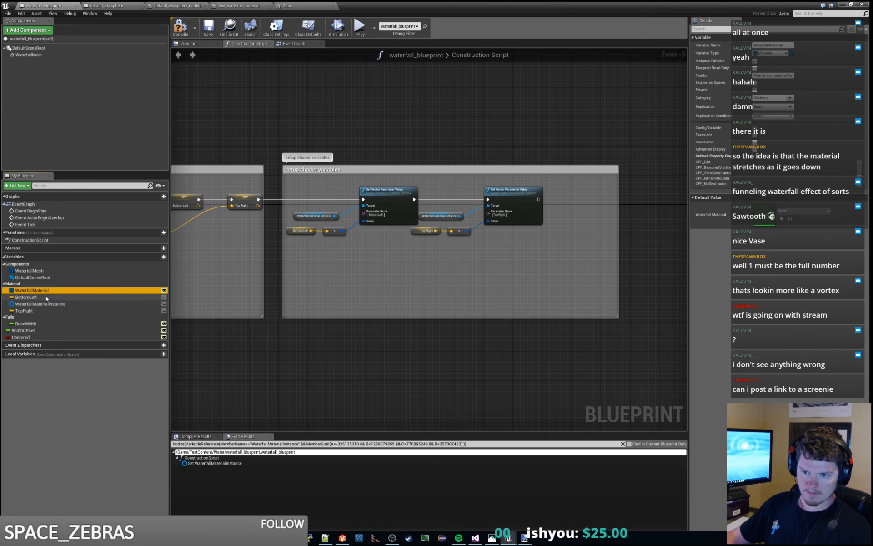
{"action": "left_click_drag", "start_coordinate": [45, 291], "coordinate": [75, 312]}
{"action": "left_click", "coordinate": [25, 331]}
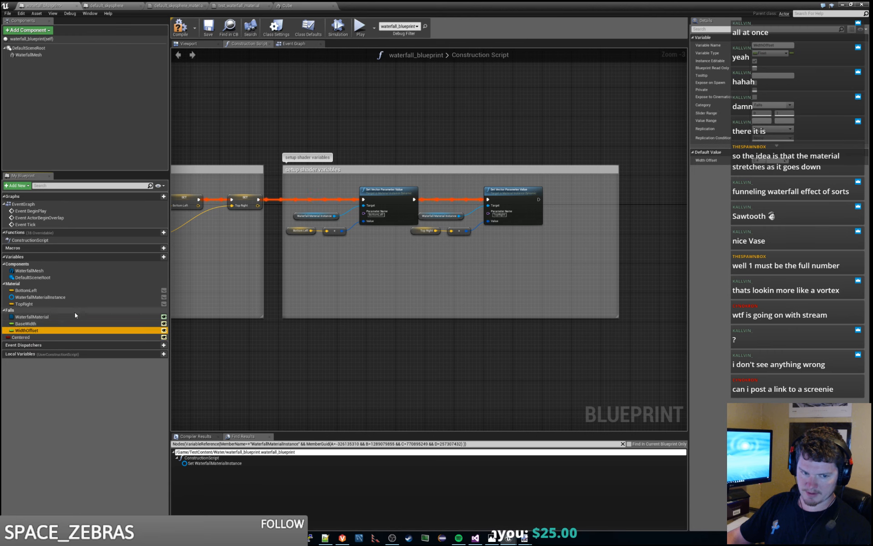
{"action": "left_click_drag", "start_coordinate": [21, 338], "coordinate": [14, 310]}
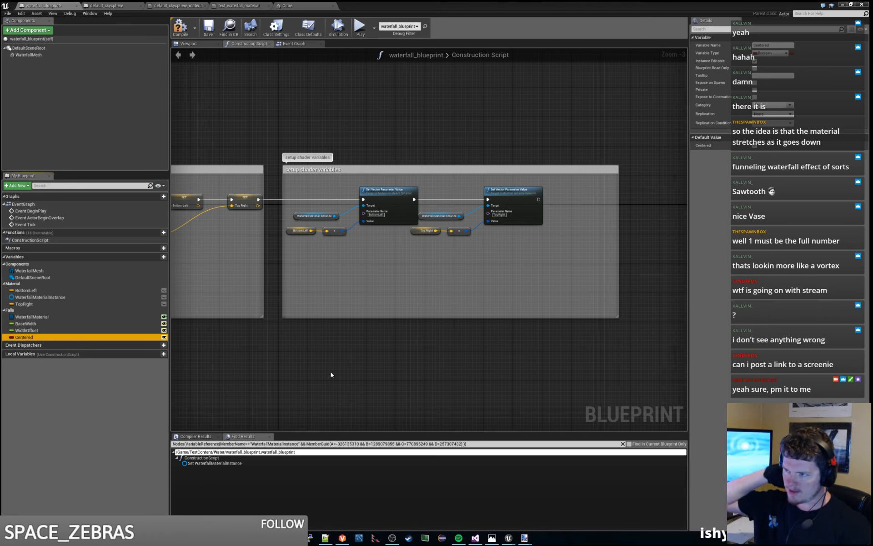
- Narrow the "setup shader variables" comment box and shift the TopRight parameter nodes slightly away from the BottomLeft ones
{"action": "right_click_drag", "start_coordinate": [406, 262], "coordinate": [343, 309]}
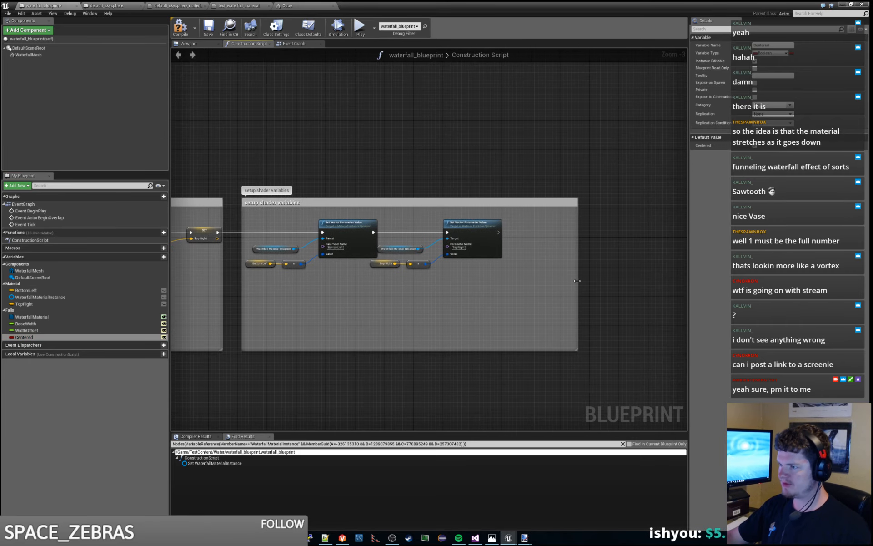
{"action": "left_click_drag", "start_coordinate": [577, 281], "coordinate": [551, 282]}
{"action": "right_click_drag", "start_coordinate": [510, 295], "coordinate": [591, 292]}
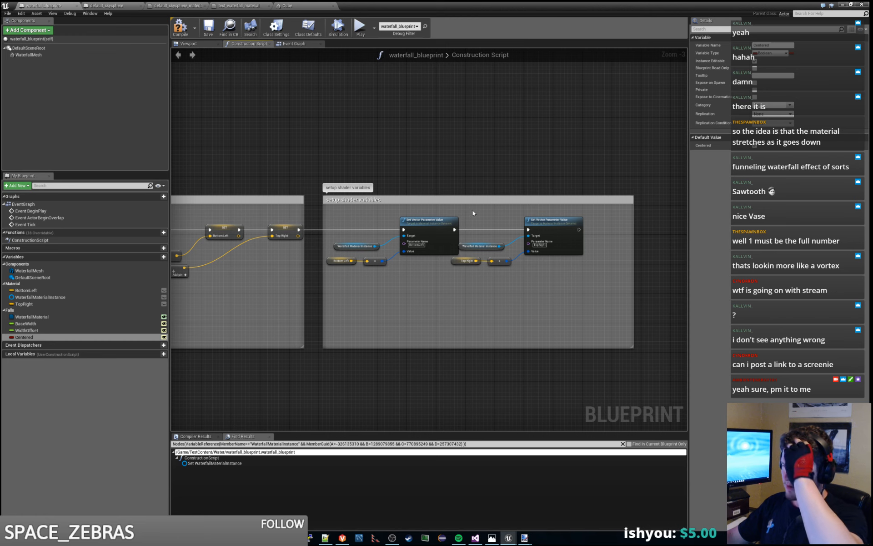
{"action": "left_click_drag", "start_coordinate": [473, 211], "coordinate": [558, 294]}
{"action": "left_click_drag", "start_coordinate": [558, 223], "coordinate": [569, 223]}
{"action": "left_click", "coordinate": [547, 286]}
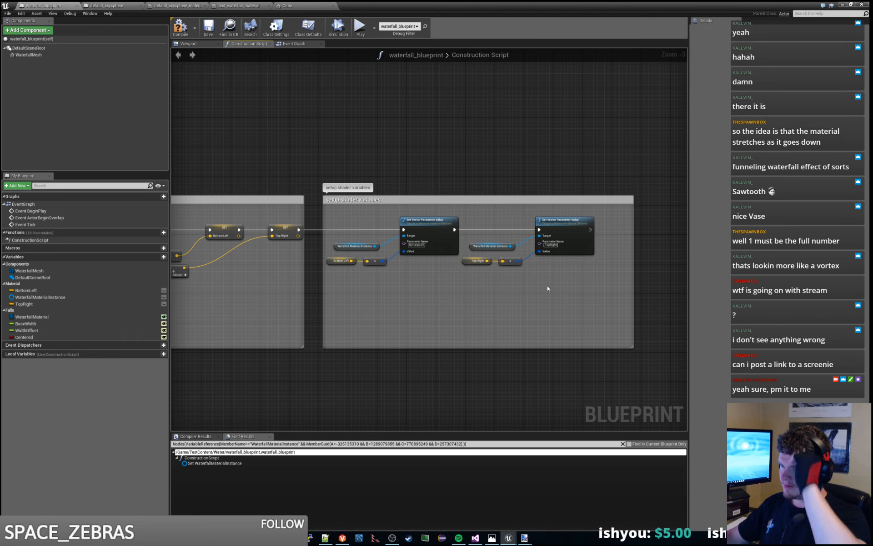
{"action": "right_click_drag", "start_coordinate": [548, 287], "coordinate": [506, 292]}
{"action": "scroll", "coordinate": [505, 292], "scroll_direction": "up", "scroll_amount": 1}
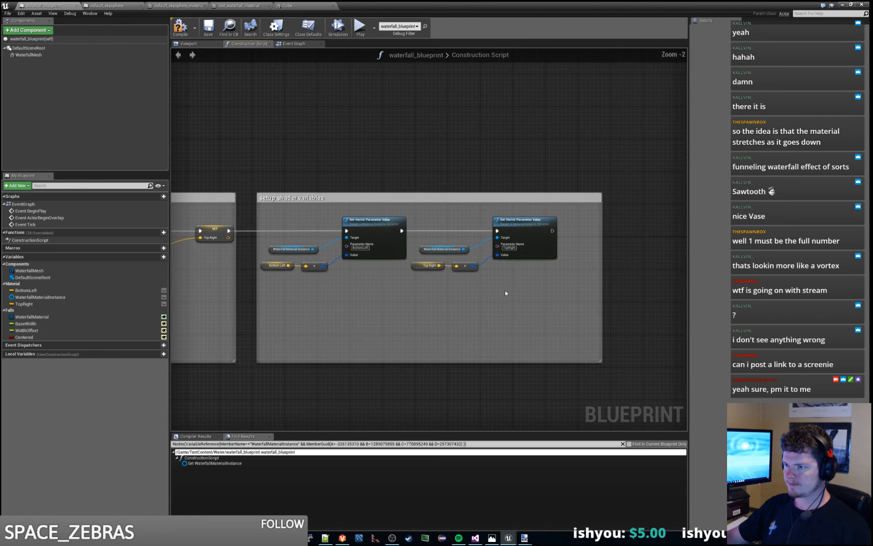
- Write tooltips for the BaseWidth and WidthOffset variables, describing WidthOffset as the offset from the left
{"action": "left_click", "coordinate": [42, 324]}
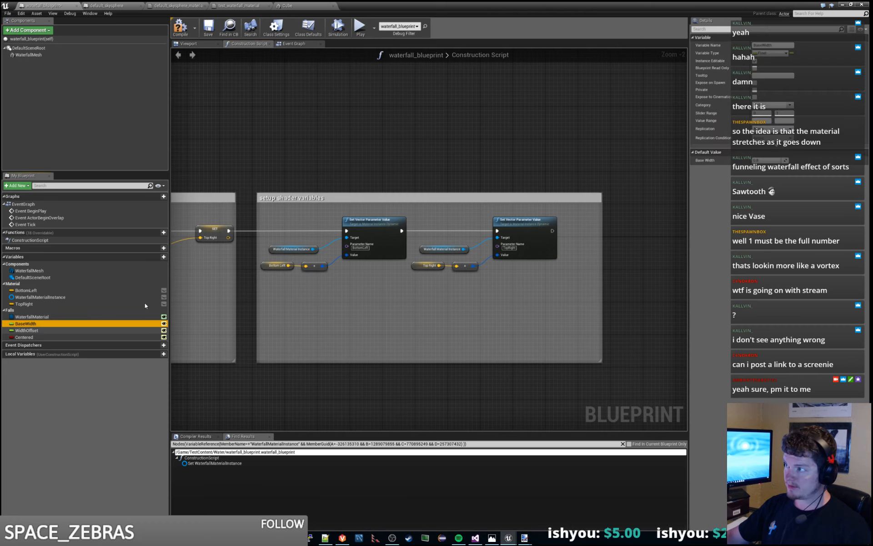
{"action": "left_click", "coordinate": [776, 76]}
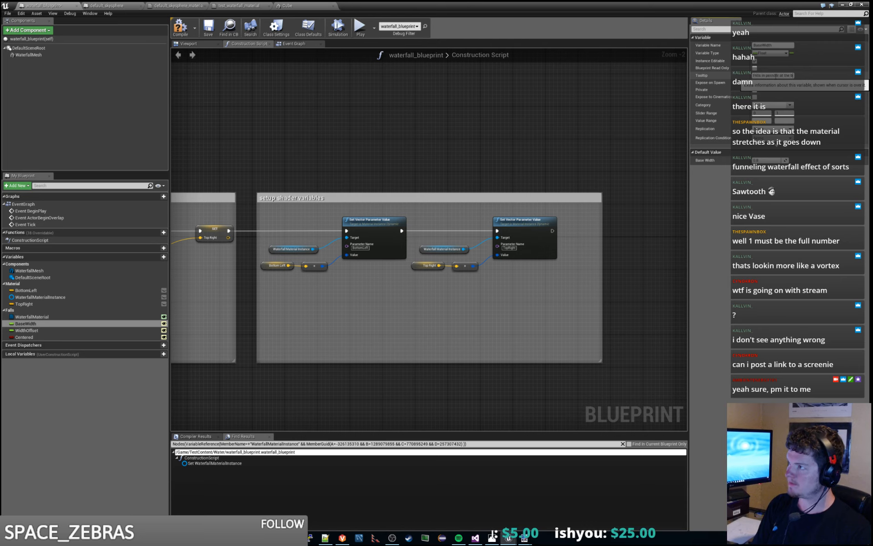
{"action": "left_click", "coordinate": [50, 330]}
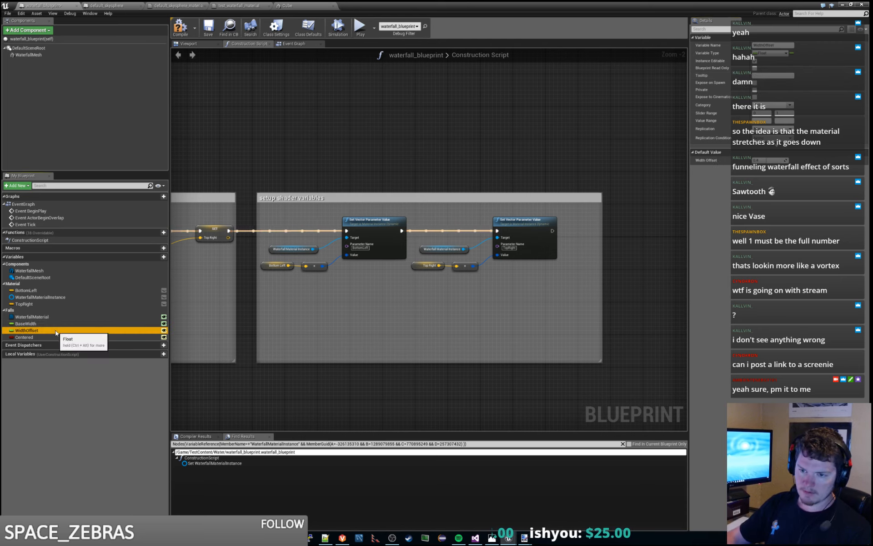
{"action": "left_click", "coordinate": [781, 76]}
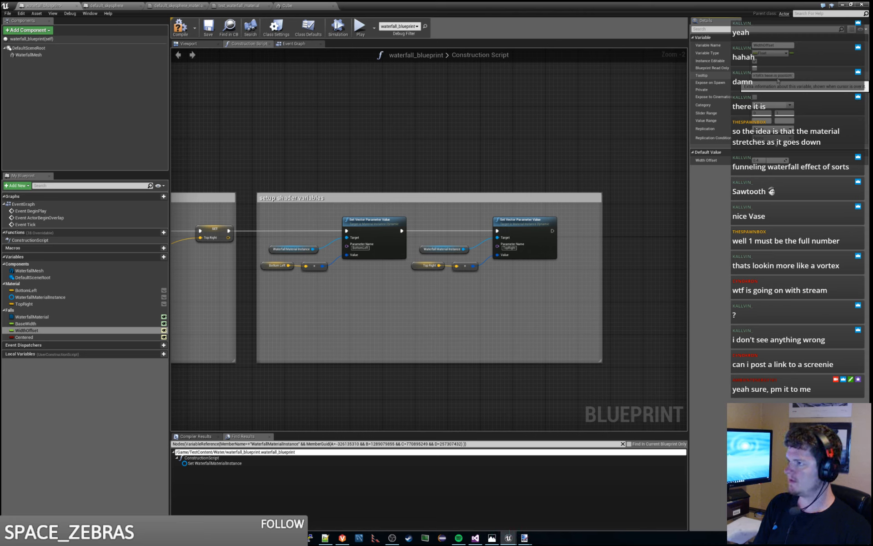
- Write a tooltip for the Centered variable that begins "If the base of the fall is"
{"action": "left_click", "coordinate": [39, 338]}
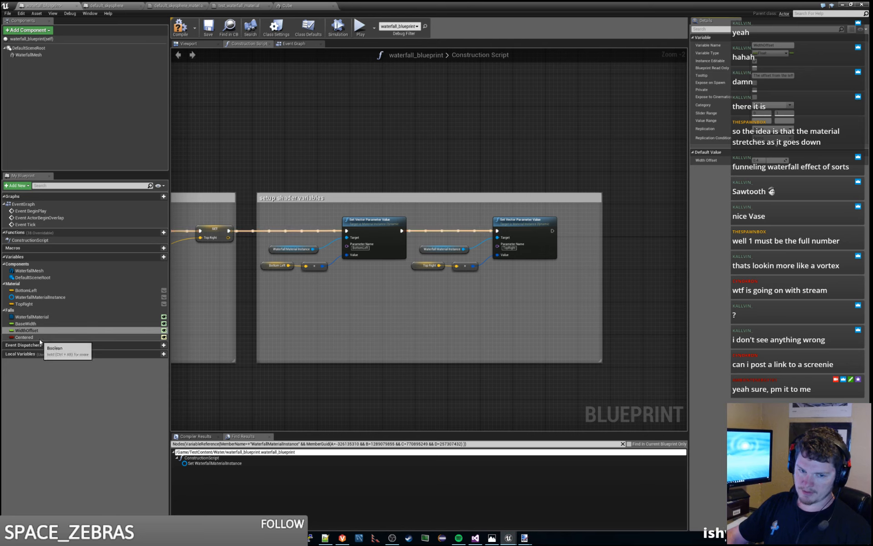
{"action": "left_click", "coordinate": [772, 75]}
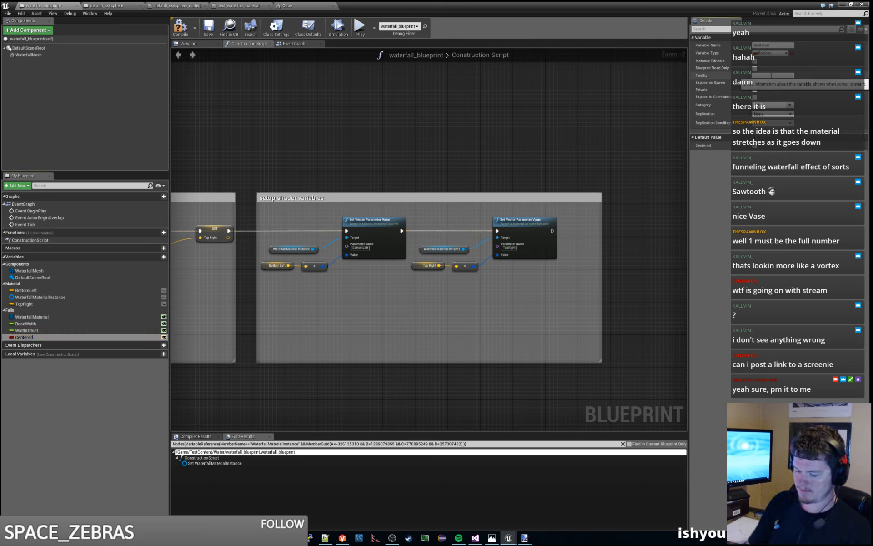
{"action": "type", "text": "If the base of the fall is"}
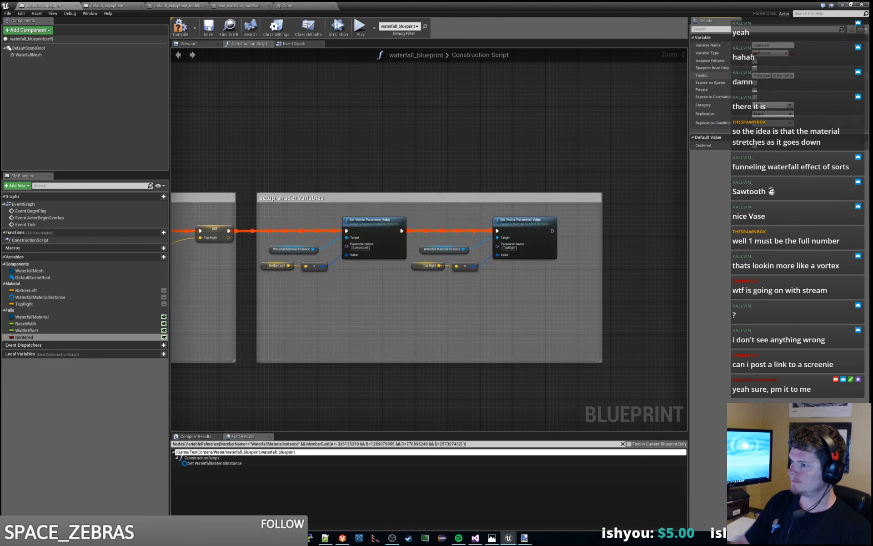
- Widen the "setup shader variables" comment box and place a copy of the WaterfallMaterialInstance node after the TopRight parameter node
{"action": "right_click_drag", "start_coordinate": [606, 253], "coordinate": [518, 233]}
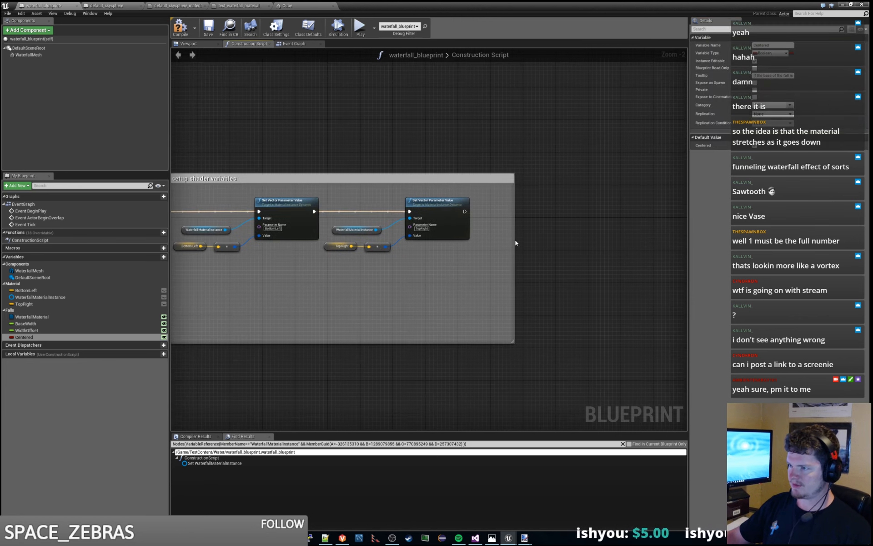
{"action": "left_click_drag", "start_coordinate": [514, 238], "coordinate": [617, 235]}
{"action": "left_click", "coordinate": [358, 228]}
{"action": "key", "text": "ctrl+c"}
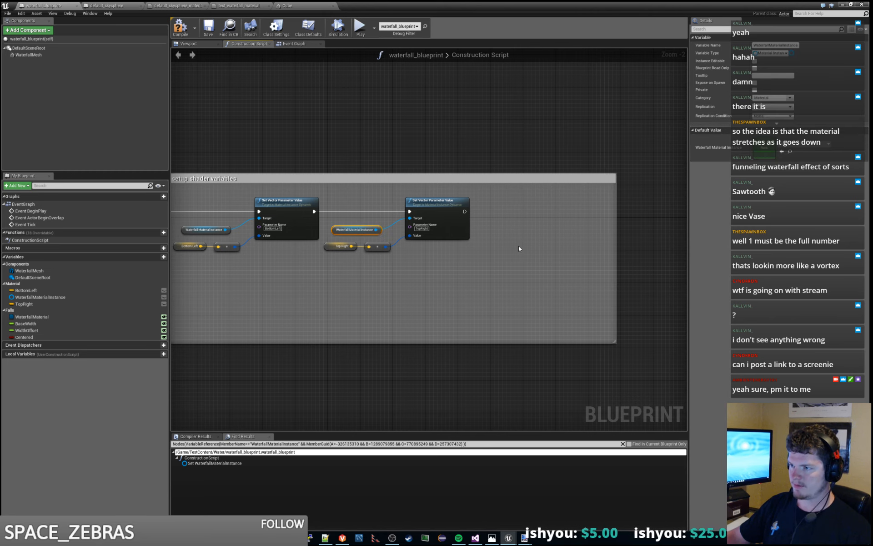
{"action": "key", "text": "ctrl+v"}
{"action": "right_click_drag", "start_coordinate": [554, 243], "coordinate": [512, 244]}
{"action": "left_click", "coordinate": [489, 234]}
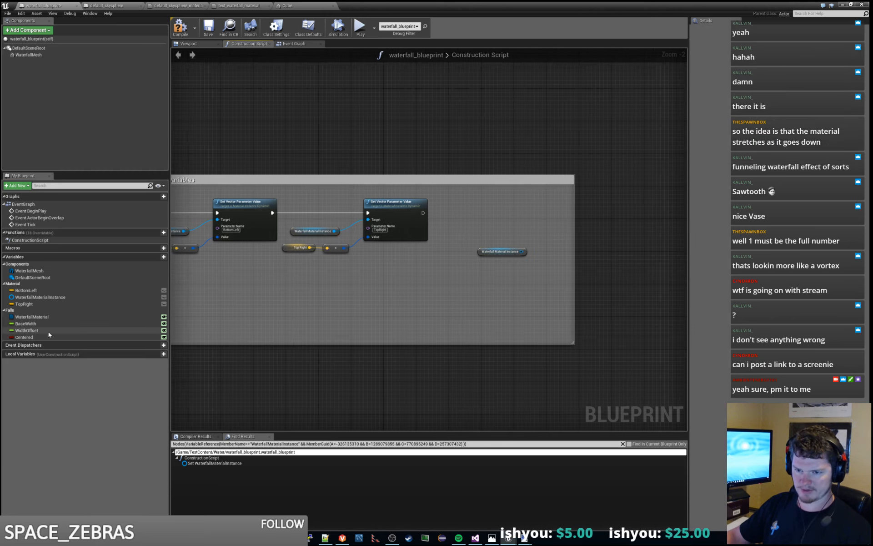
- Place a getter node for the Centered variable above the copied WaterfallMaterialInstance node
{"action": "left_click_drag", "start_coordinate": [48, 336], "coordinate": [515, 227]}
{"action": "left_click", "coordinate": [541, 300]}
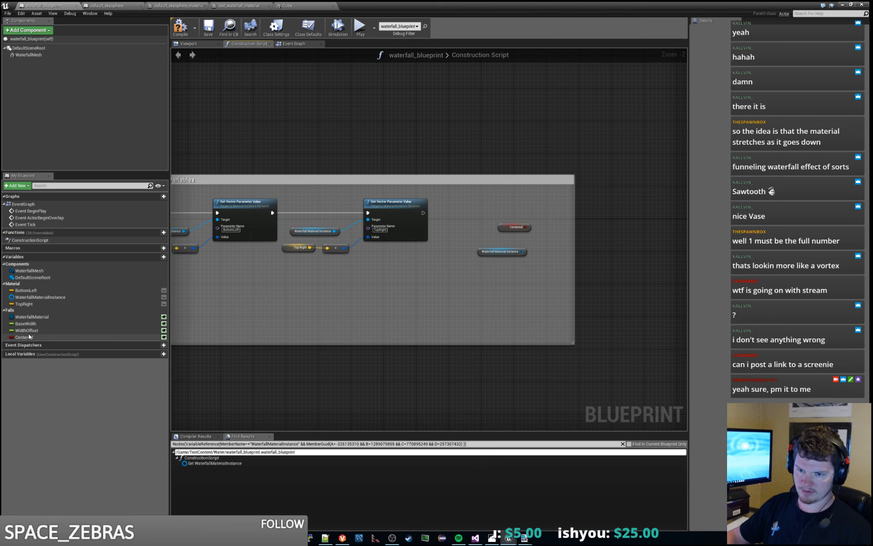
{"action": "left_click", "coordinate": [514, 227]}
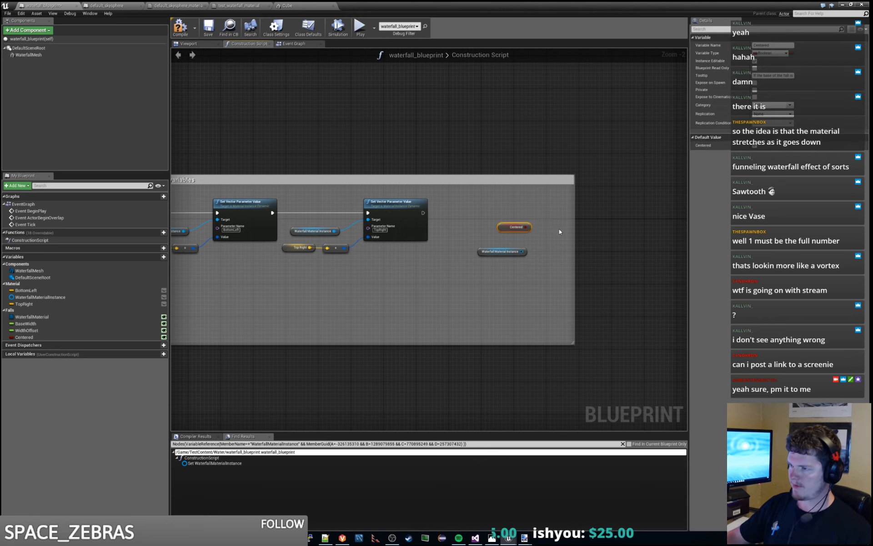
- Add a Branch node beside the Centered getter in the construction script
{"action": "left_click", "coordinate": [552, 206]}
{"action": "right_click", "coordinate": [552, 206]}
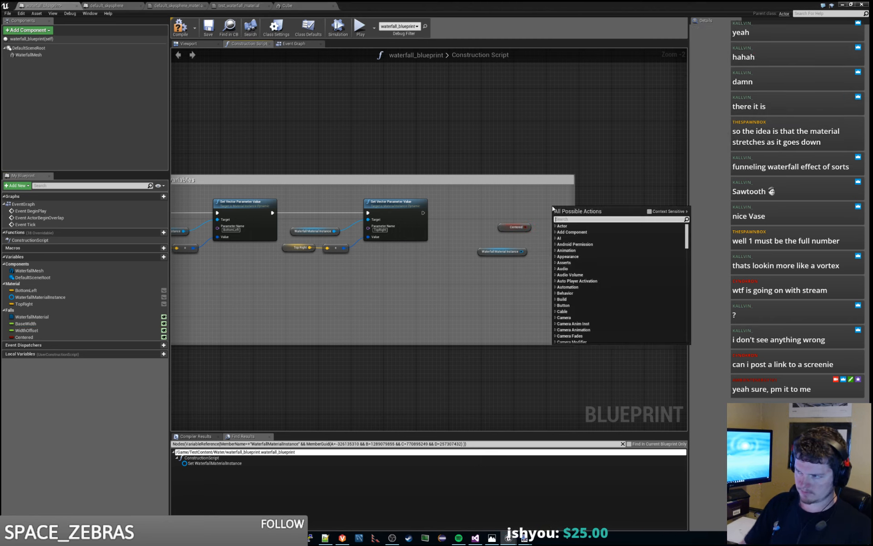
{"action": "type", "text": "branch"}
{"action": "key", "text": "Return"}
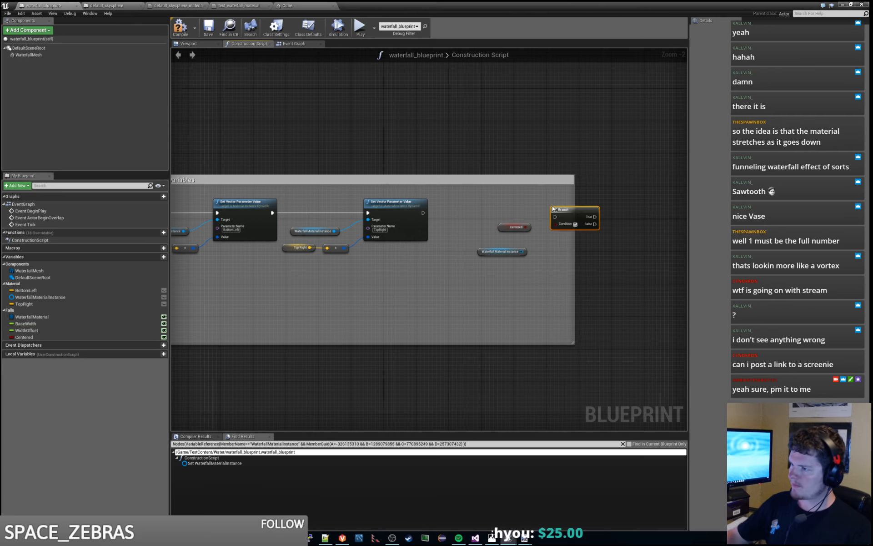
- Connect the TopRight Set Vector Parameter Value node's execution output to the Branch and wire Centered into its Condition
{"action": "left_click_drag", "start_coordinate": [423, 213], "coordinate": [534, 209]}
{"action": "left_click", "coordinate": [519, 225]}
{"action": "left_click", "coordinate": [572, 213], "text": "shift"}
{"action": "left_click", "coordinate": [600, 214]}
{"action": "right_click_drag", "start_coordinate": [601, 214], "coordinate": [506, 236]}
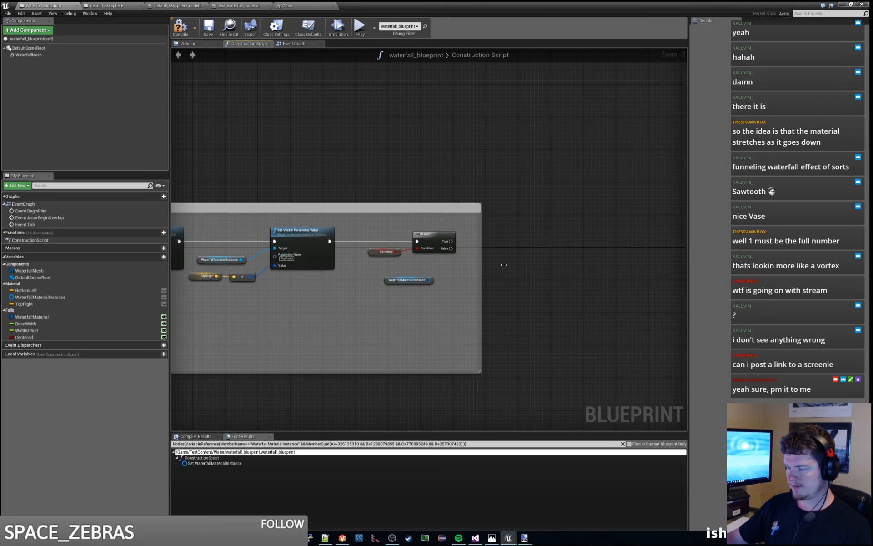
- Widen the shader variables comment box so it extends further past the Branch node
{"action": "left_click_drag", "start_coordinate": [504, 264], "coordinate": [585, 229]}
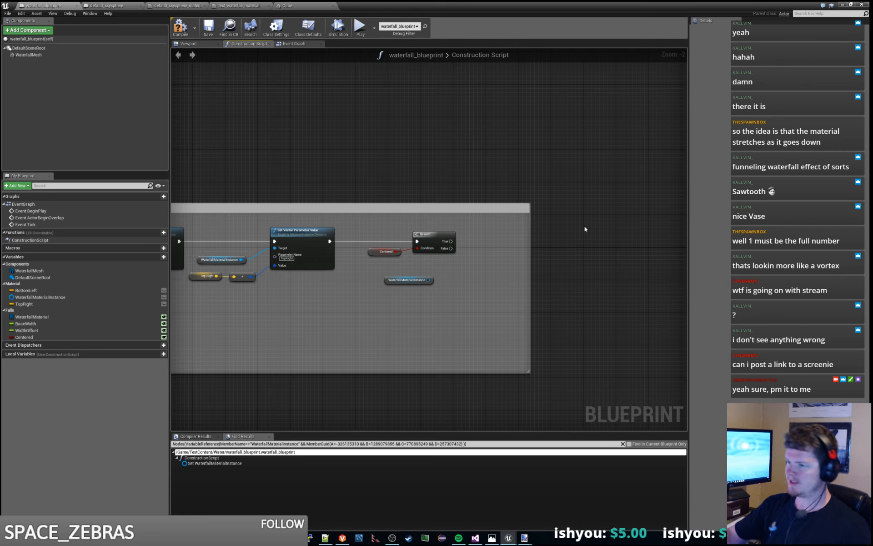
{"action": "right_click", "coordinate": [610, 237]}
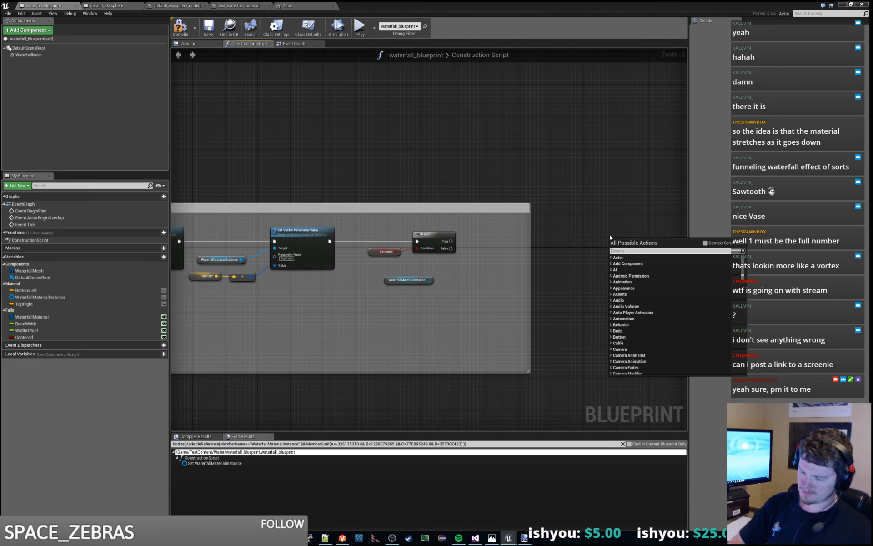
{"action": "type", "text": "minus"}
{"action": "key", "text": "Return"}
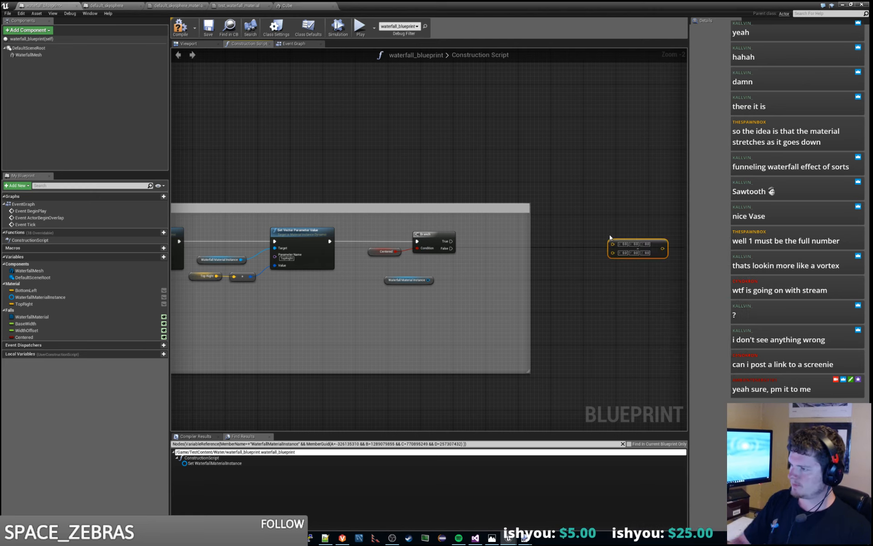
{"action": "key", "text": "Delete"}
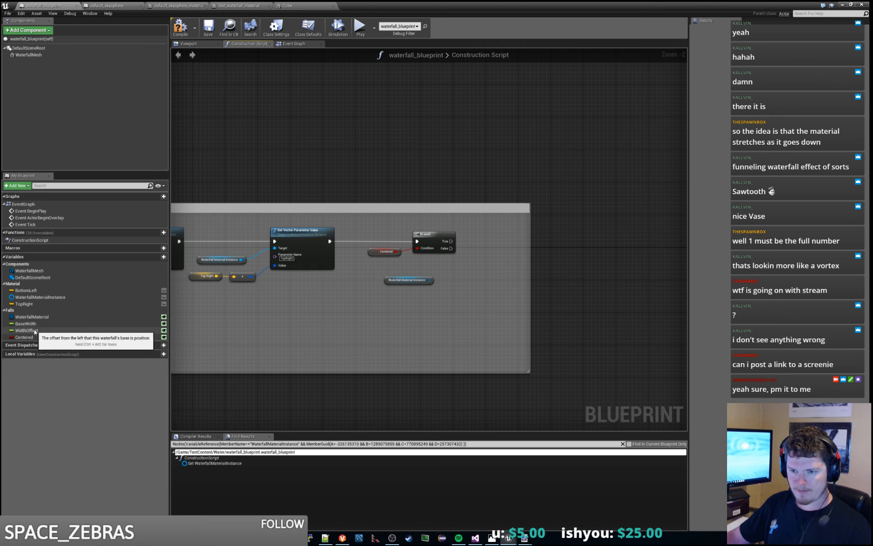
- Place a getter for the BaseWidth variable beyond the comment box and feed it into a new float - float node
{"action": "left_click_drag", "start_coordinate": [44, 324], "coordinate": [618, 218]}
{"action": "left_click", "coordinate": [569, 238]}
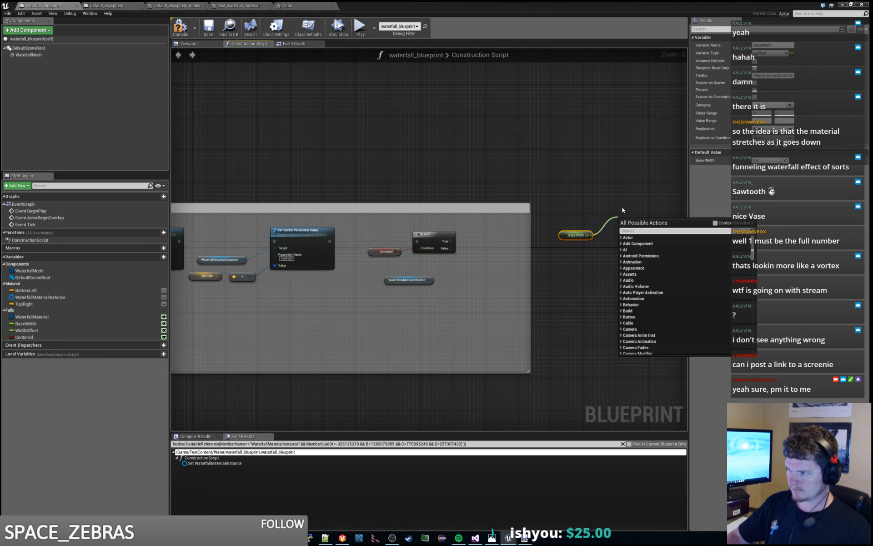
{"action": "type", "text": "subtrac"}
{"action": "key", "text": "Up"}
{"action": "key", "text": "Up"}
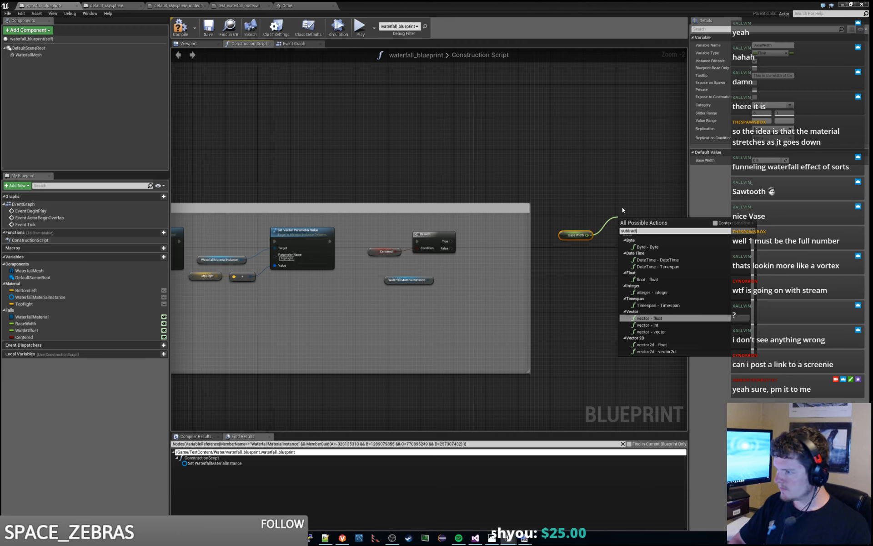
{"action": "key", "text": "Up"}
{"action": "key", "text": "Up"}
{"action": "key", "text": "Up"}
{"action": "key", "text": "Return"}
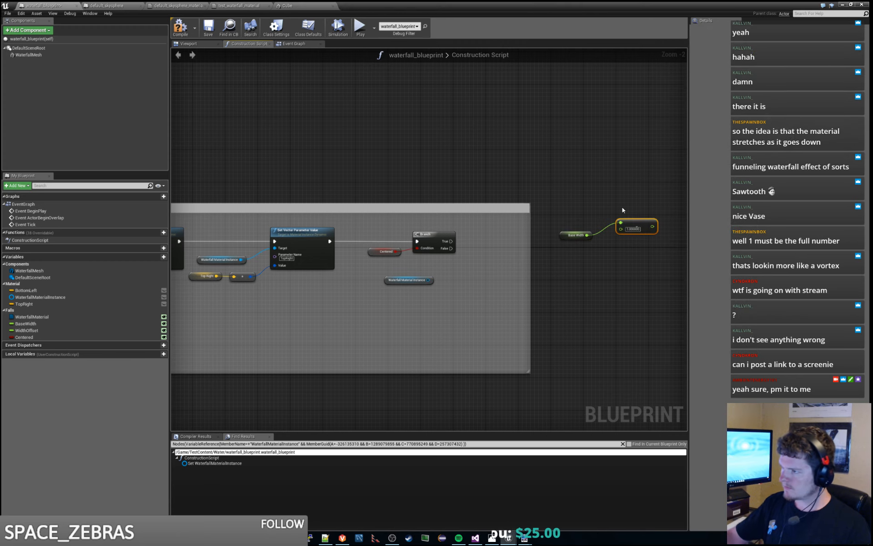
- Rewire Base Width to the subtraction node's second input and set its first input to 1
{"action": "left_click", "coordinate": [623, 208]}
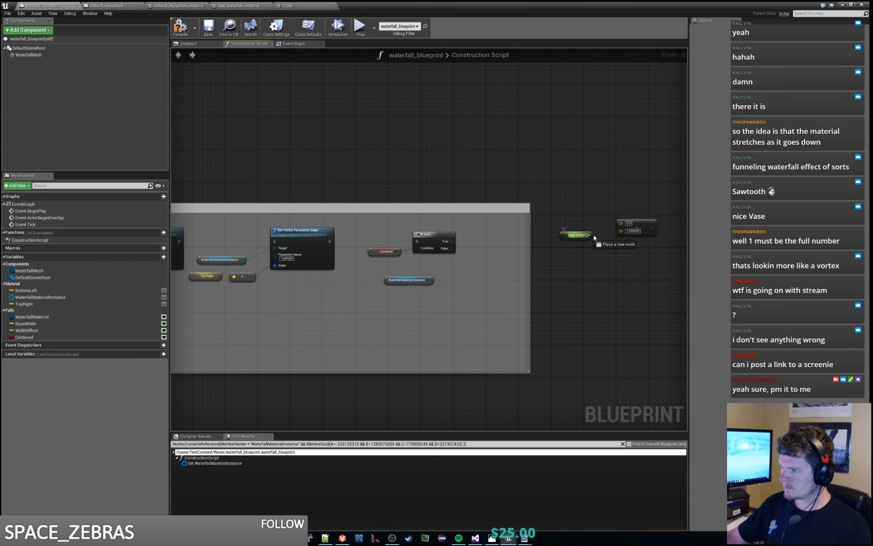
{"action": "left_click_drag", "start_coordinate": [593, 234], "coordinate": [621, 231]}
{"action": "left_click", "coordinate": [628, 223]}
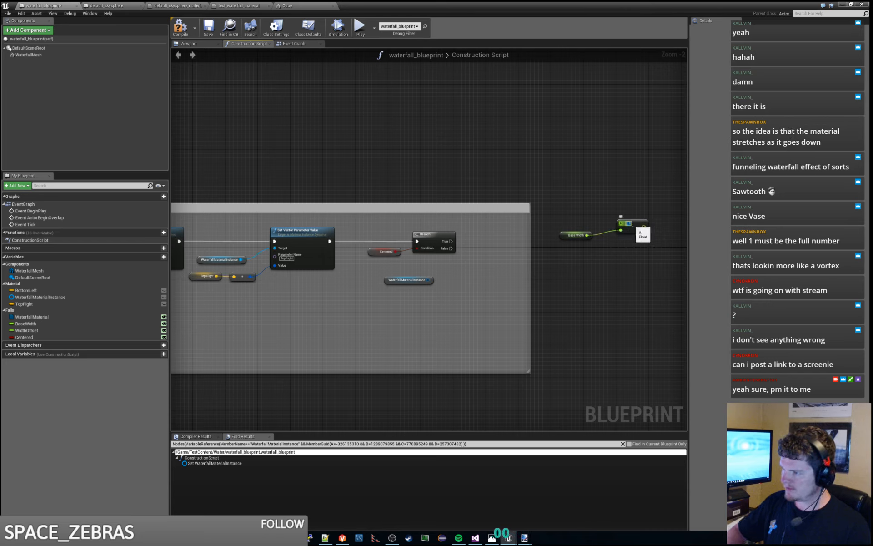
{"action": "type", "text": "1"}
{"action": "left_click_drag", "start_coordinate": [641, 224], "coordinate": [631, 223]}
- Insert a float multiply node between Base Width and the subtraction node's second input
{"action": "mouse_move", "coordinate": [580, 236]}
{"action": "left_mouse_down"}
{"action": "mouse_move", "coordinate": [519, 236]}
{"action": "mouse_move", "coordinate": [588, 240]}
{"action": "left_mouse_up"}
{"action": "type", "text": "multiply"}
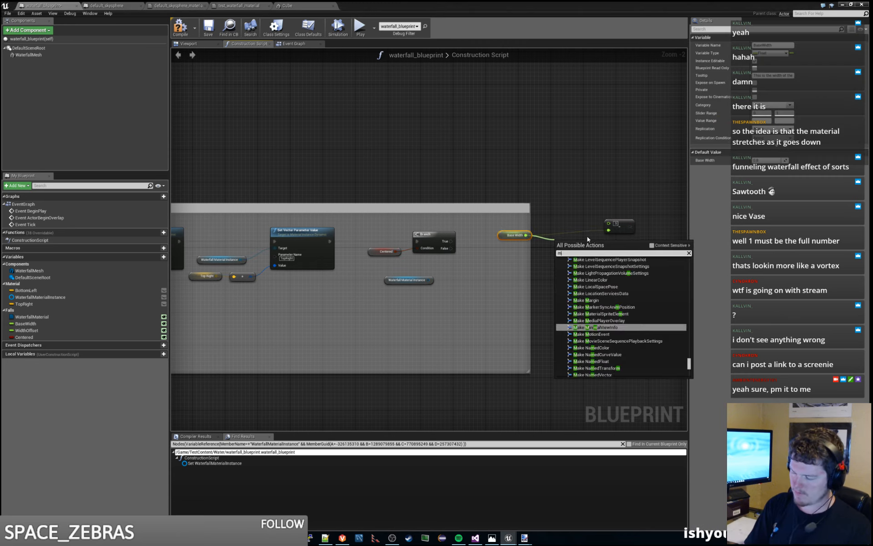
{"action": "key", "text": "Up"}
{"action": "key", "text": "Up"}
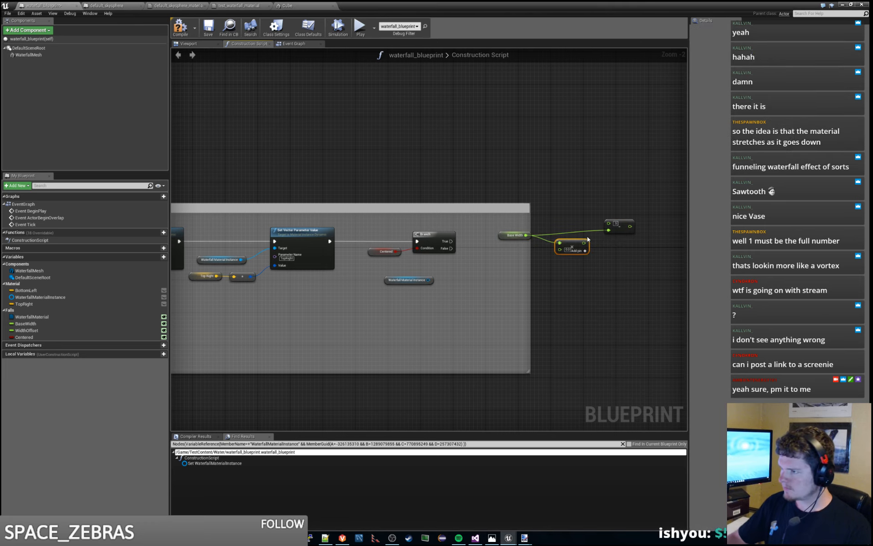
{"action": "key", "text": "Return"}
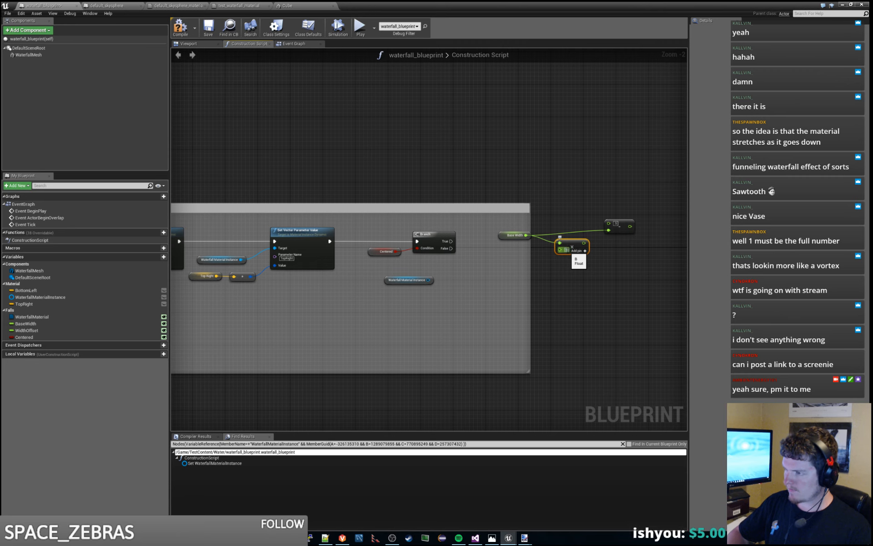
{"action": "left_click_drag", "start_coordinate": [584, 243], "coordinate": [621, 231]}
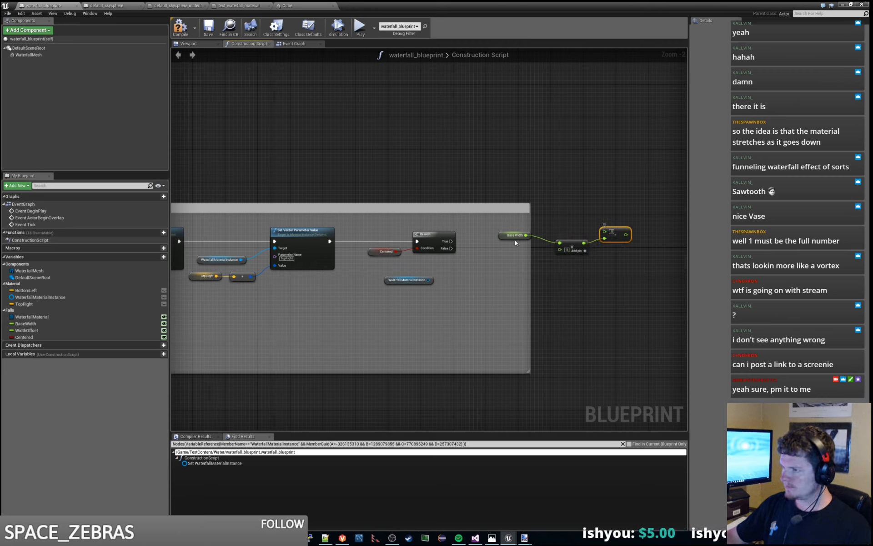
{"action": "left_click_drag", "start_coordinate": [505, 236], "coordinate": [530, 251]}
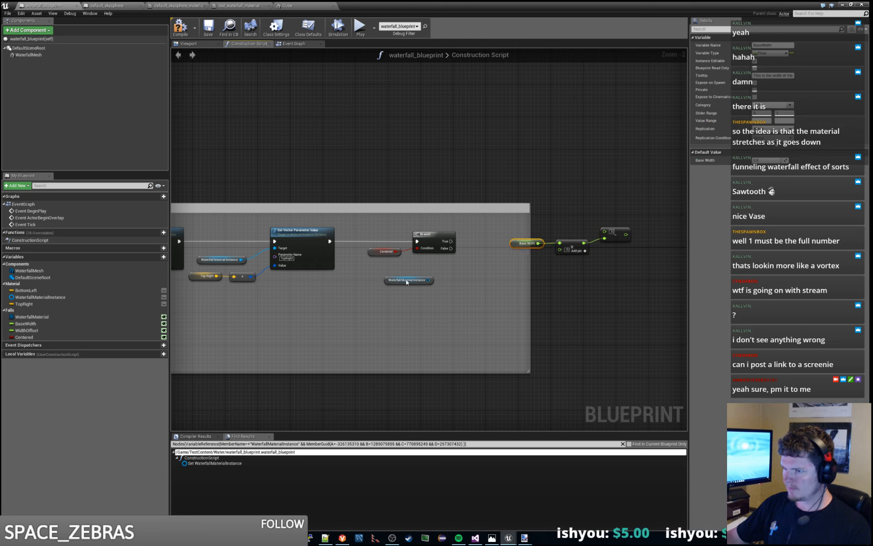
- Add a Set node for WidthOffset, feed it the subtraction result, and connect the Branch's True output to its execution input
{"action": "left_click_drag", "start_coordinate": [37, 328], "coordinate": [557, 145]}
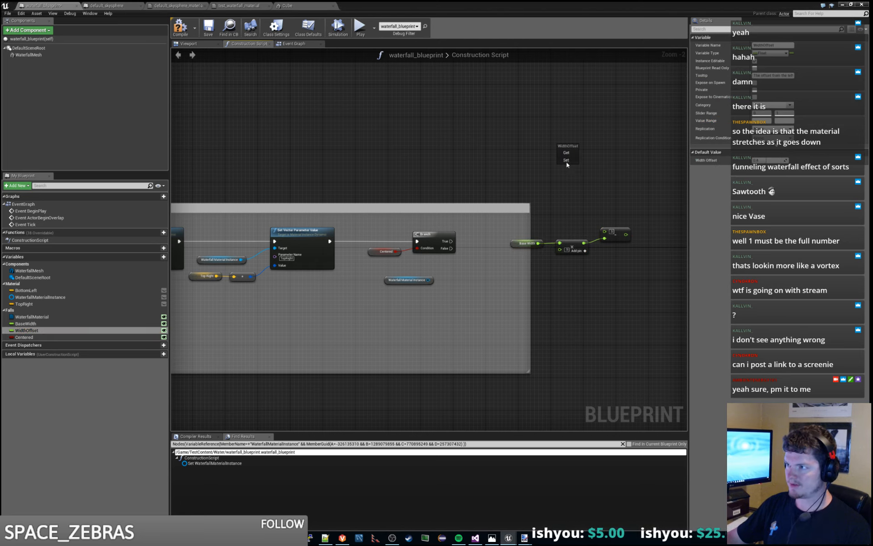
{"action": "left_click", "coordinate": [566, 161]}
{"action": "left_click_drag", "start_coordinate": [625, 234], "coordinate": [659, 225]}
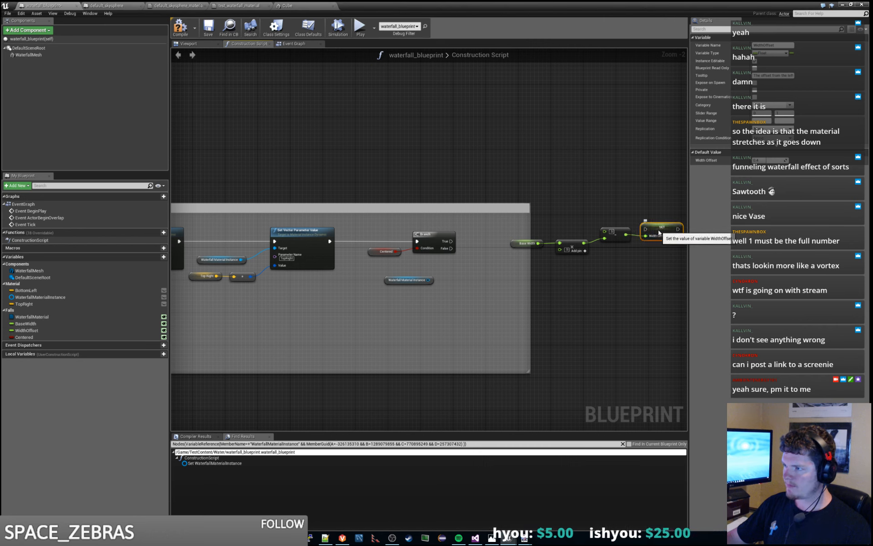
{"action": "left_click_drag", "start_coordinate": [450, 241], "coordinate": [625, 220]}
- Move the Base Width, multiply, subtract and Set Width Offset nodes together to line up with the Branch's True output
{"action": "left_click_drag", "start_coordinate": [510, 182], "coordinate": [636, 279]}
{"action": "left_click", "coordinate": [519, 210], "text": "ctrl"}
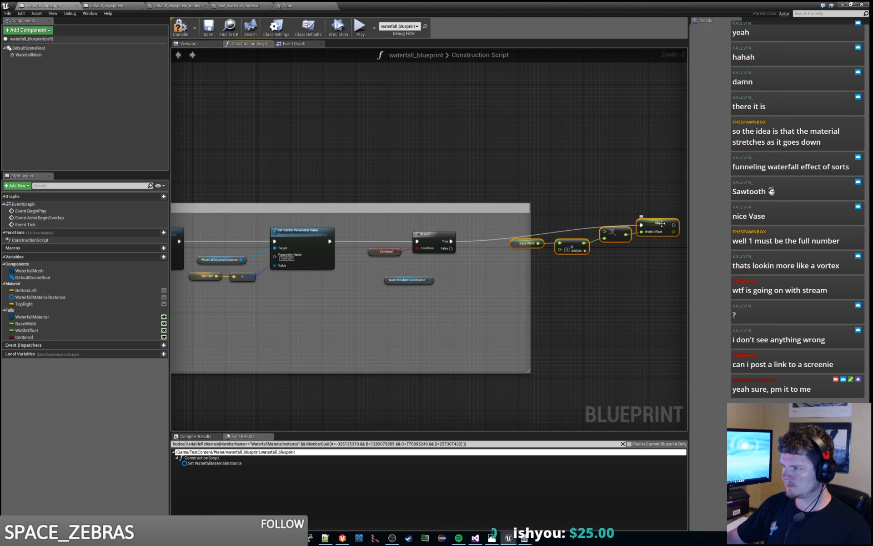
{"action": "left_click_drag", "start_coordinate": [661, 223], "coordinate": [616, 239]}
{"action": "left_click", "coordinate": [543, 293]}
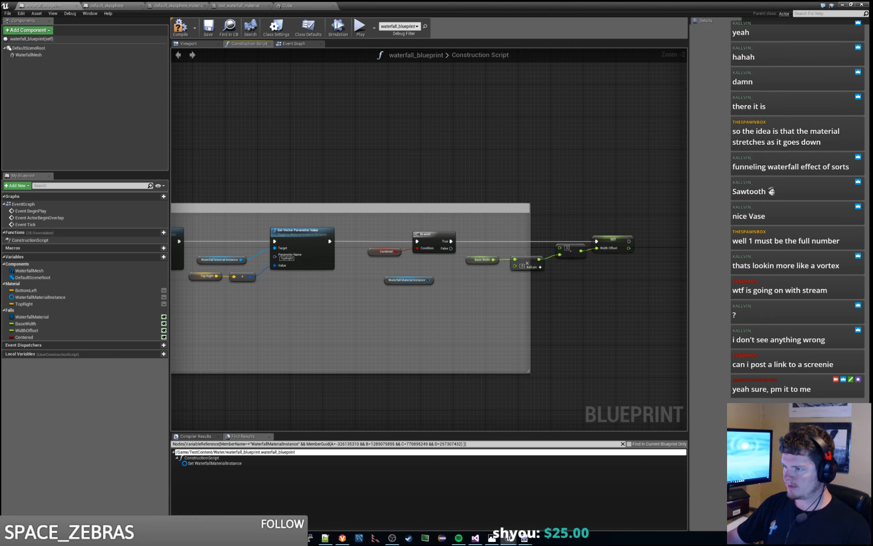
- Move the WaterfallMaterialInstance getter past the Set Width Offset node
{"action": "right_click_drag", "start_coordinate": [417, 287], "coordinate": [368, 273]}
{"action": "left_click_drag", "start_coordinate": [360, 264], "coordinate": [607, 271]}
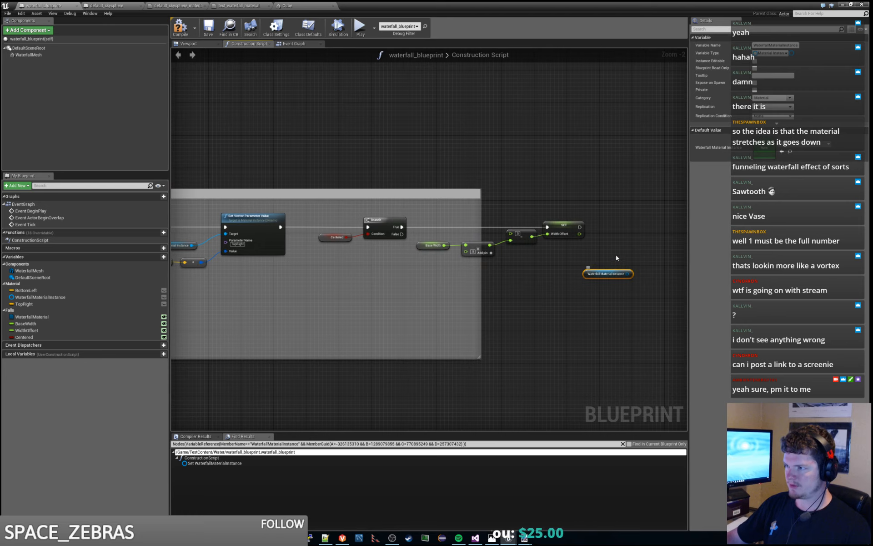
{"action": "right_click_drag", "start_coordinate": [619, 252], "coordinate": [533, 290]}
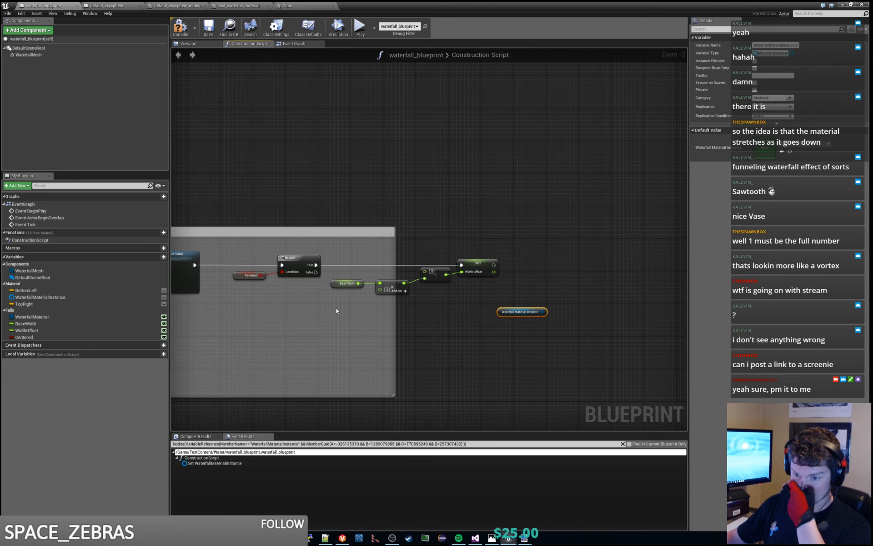
{"action": "left_click_drag", "start_coordinate": [36, 317], "coordinate": [591, 270]}
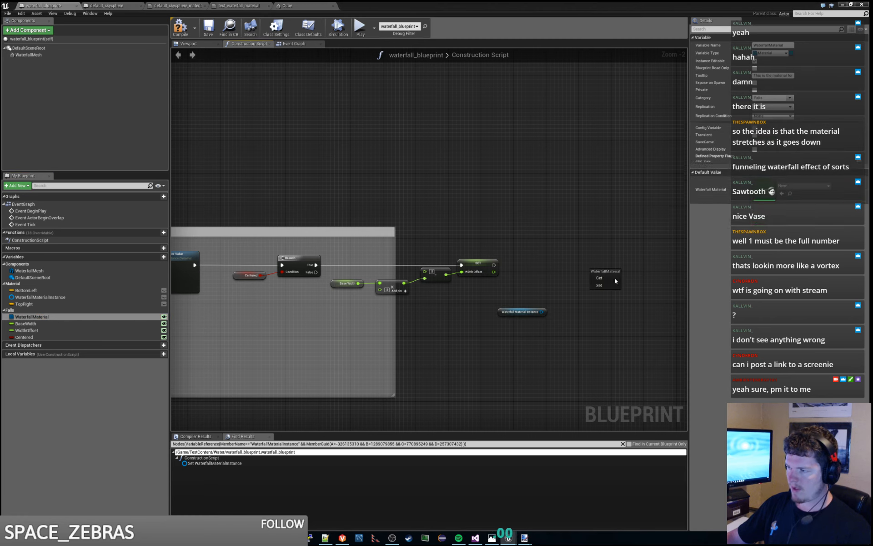
{"action": "left_click", "coordinate": [609, 278]}
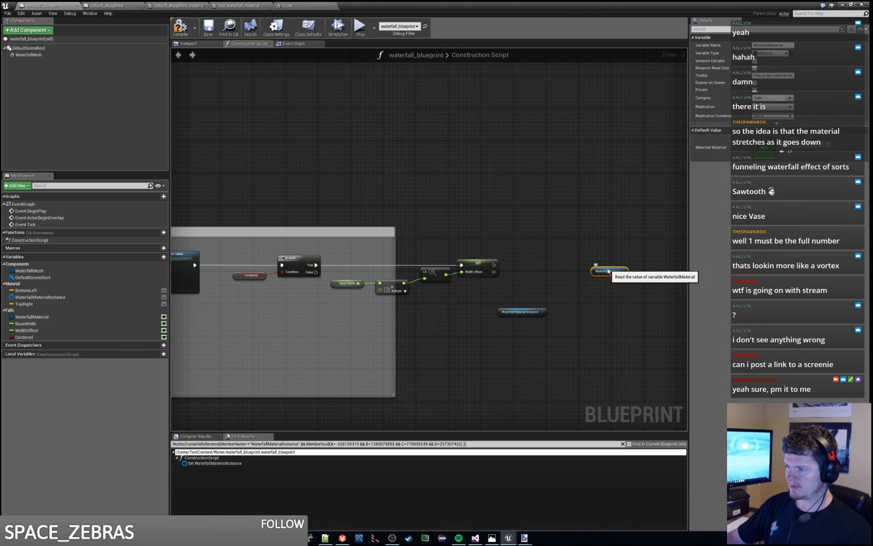
{"action": "key", "text": "Delete"}
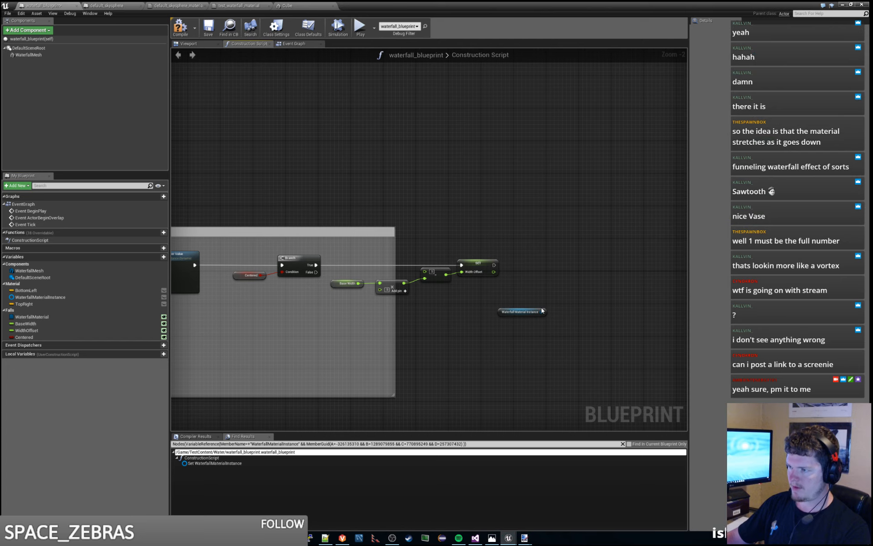
{"action": "left_click_drag", "start_coordinate": [545, 311], "coordinate": [591, 244]}
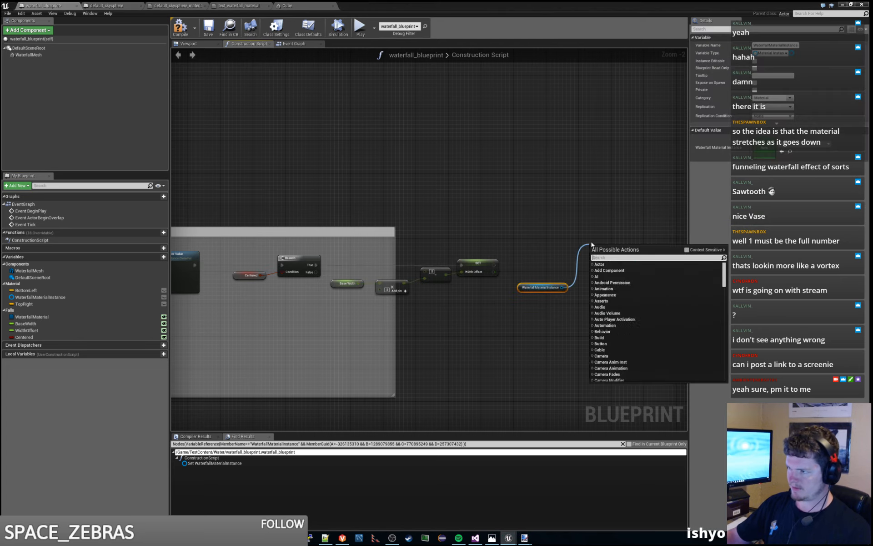
{"action": "type", "text": "setscalar"}
{"action": "key", "text": "Up"}
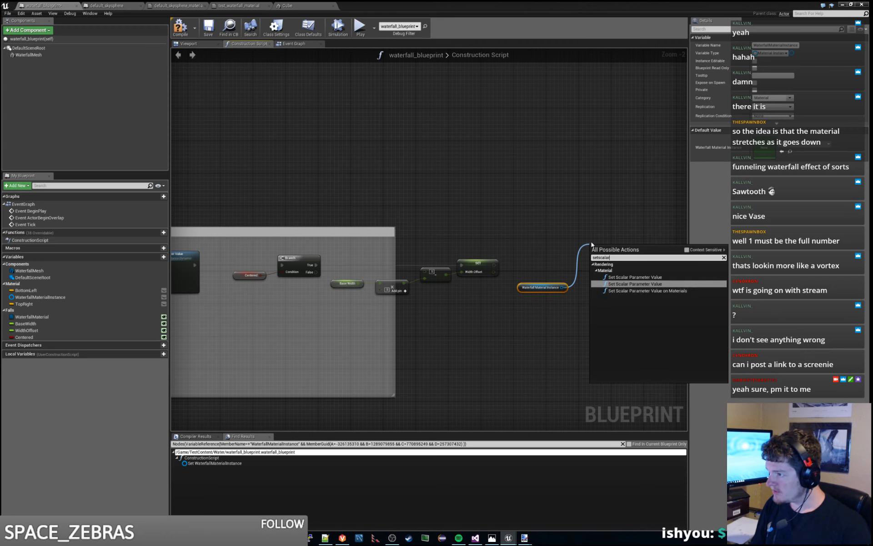
{"action": "left_click", "coordinate": [691, 250]}
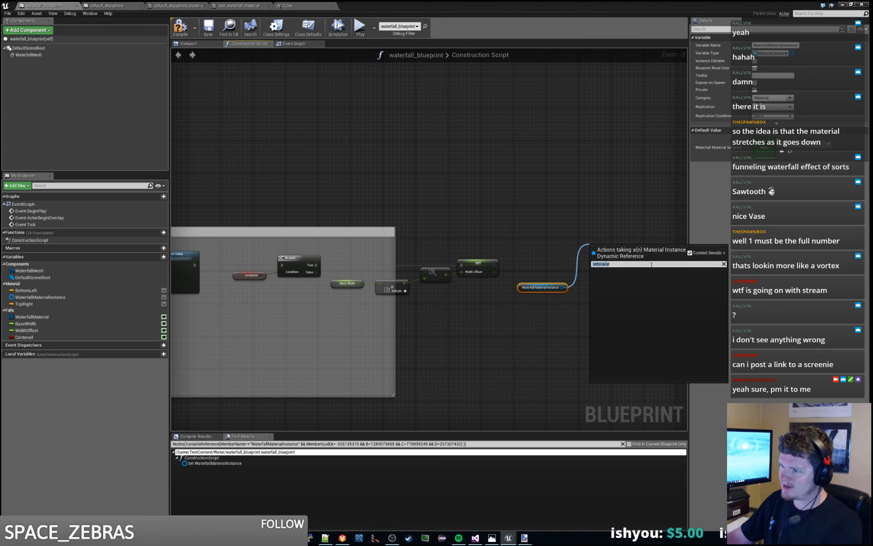
{"action": "left_click", "coordinate": [690, 253]}
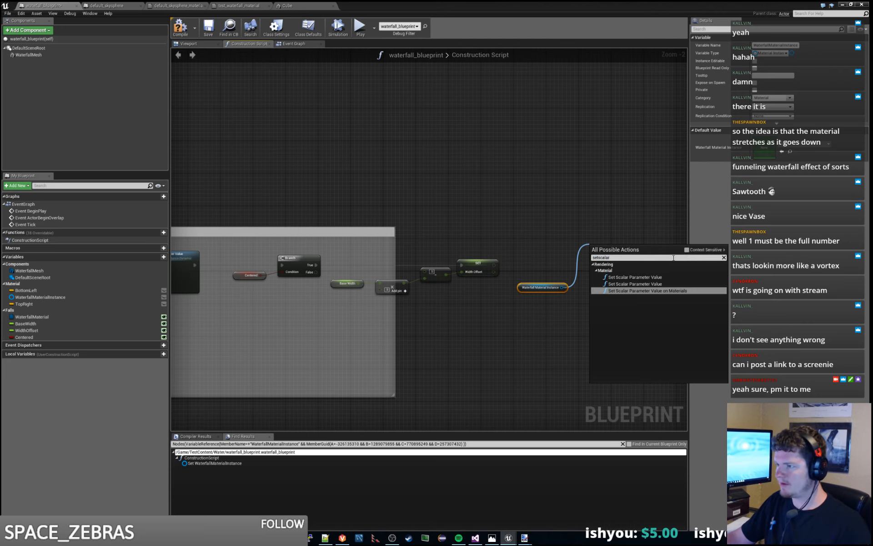
{"action": "left_click", "coordinate": [664, 288]}
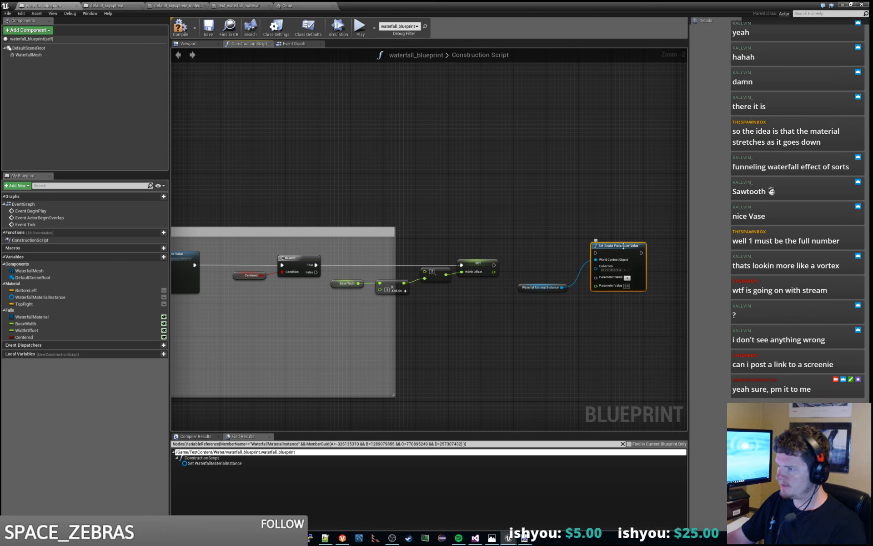
{"action": "key", "text": "Delete"}
- Add a Set Scalar Parameter Value node for a dynamic material instance, with the WaterfallMaterialInstance getter as its target
{"action": "left_click_drag", "start_coordinate": [562, 287], "coordinate": [582, 246]}
{"action": "type", "text": "set"}
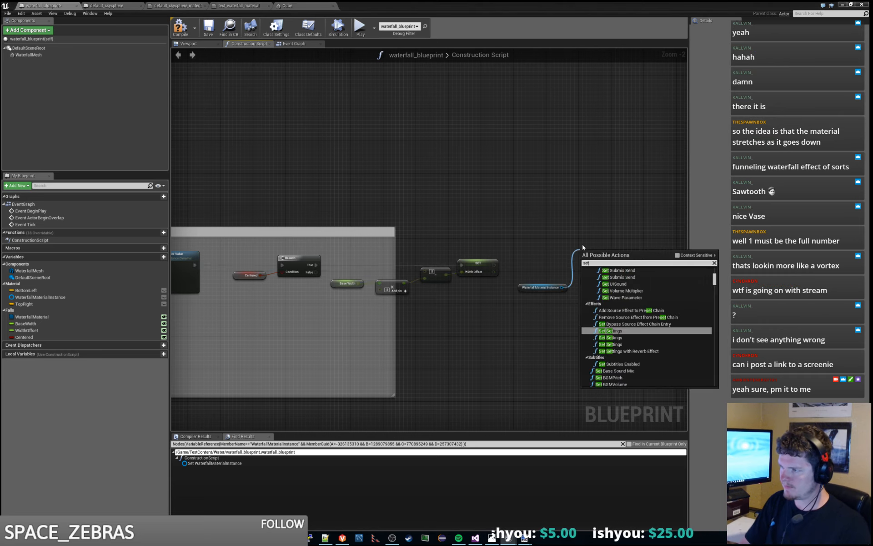
{"action": "type", "text": "scalar"}
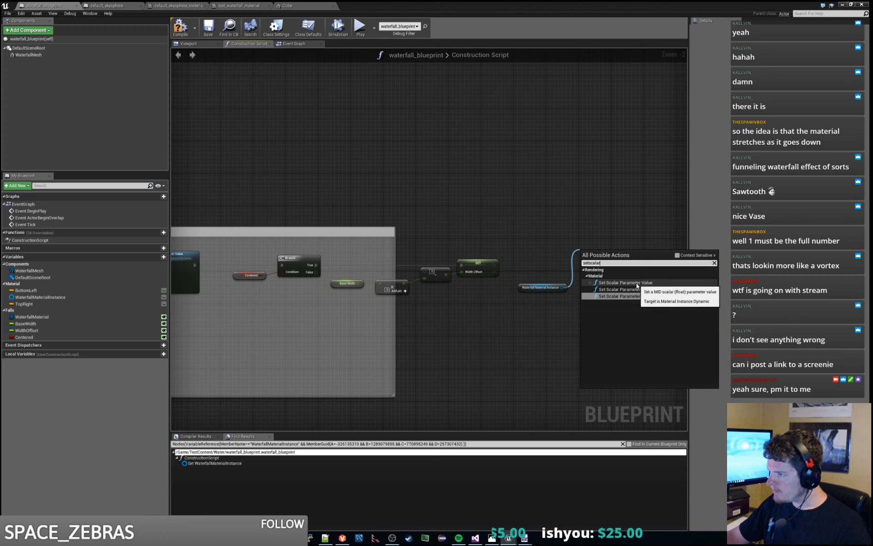
{"action": "left_click", "coordinate": [637, 284]}
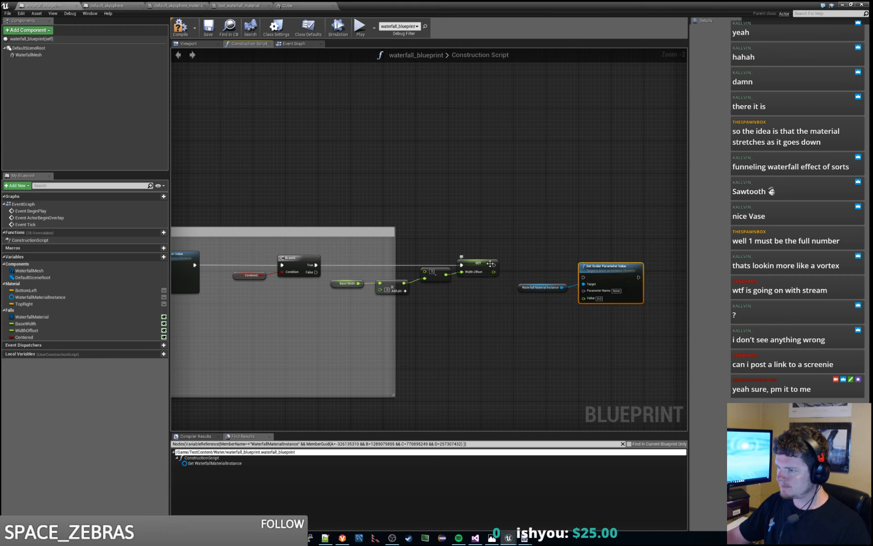
- Connect the Set Width Offset output and the Branch's False output to Set Scalar Parameter Value, and align it and its target getter
{"action": "left_click_drag", "start_coordinate": [494, 265], "coordinate": [583, 277]}
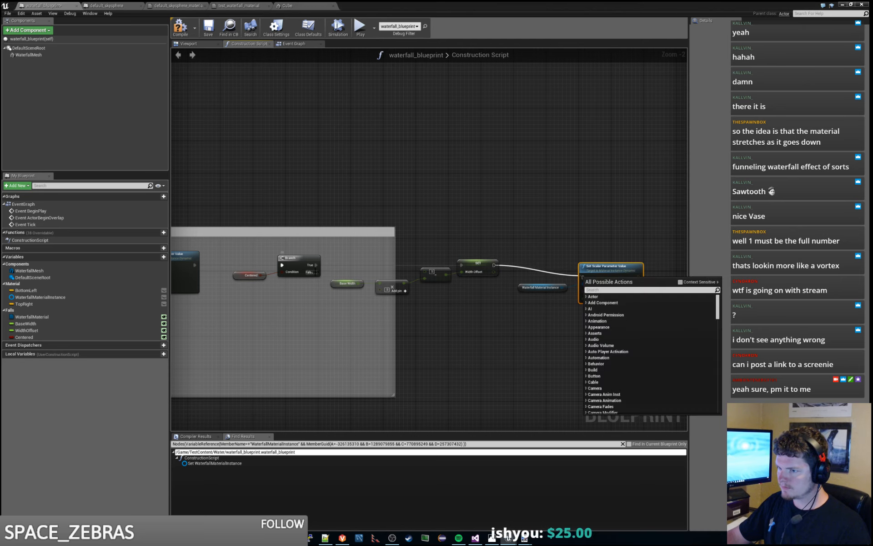
{"action": "left_click", "coordinate": [550, 250]}
{"action": "left_click_drag", "start_coordinate": [494, 265], "coordinate": [584, 276]}
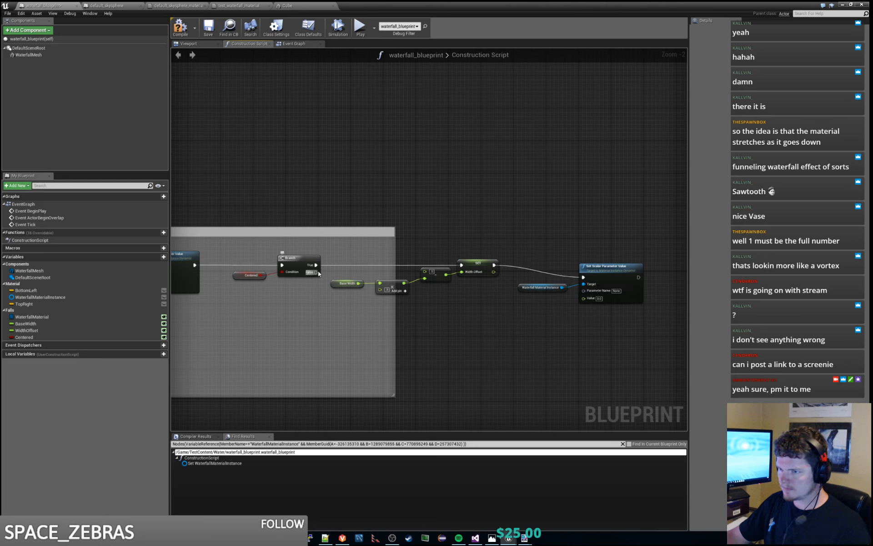
{"action": "left_click_drag", "start_coordinate": [318, 272], "coordinate": [603, 251]}
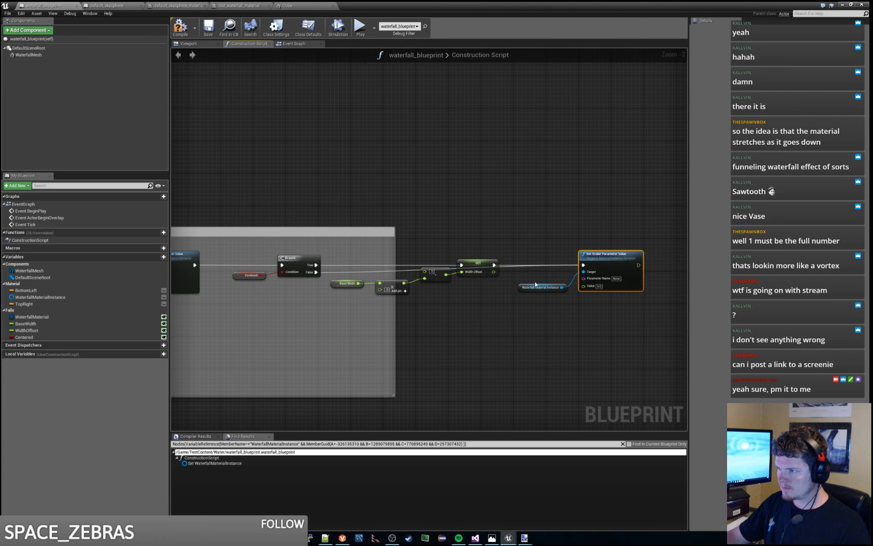
{"action": "left_click_drag", "start_coordinate": [535, 284], "coordinate": [531, 277]}
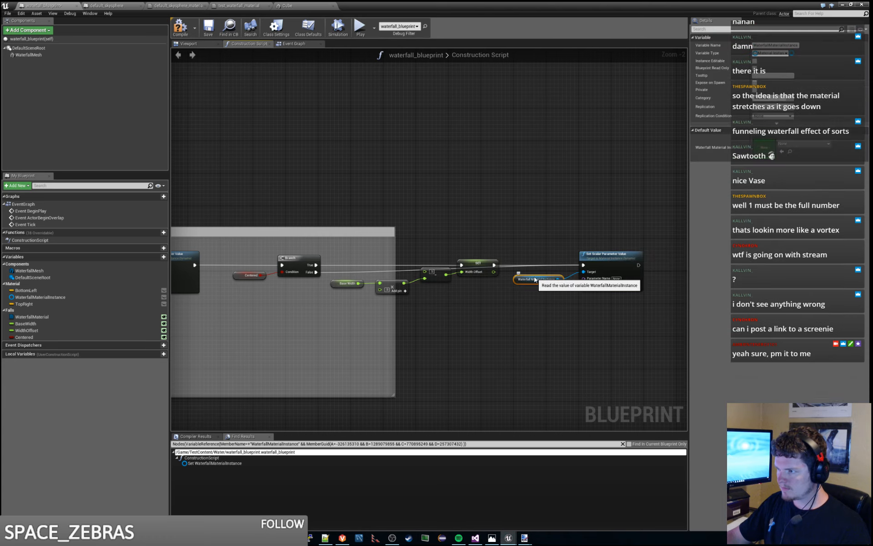
- Copy the WaterfallBaseOffset parameter name from test_waterfall_material into the Parameter Name of waterfall_blueprint's Set Scalar Parameter Value node
{"action": "left_click", "coordinate": [287, 6]}
{"action": "left_click", "coordinate": [254, 6]}
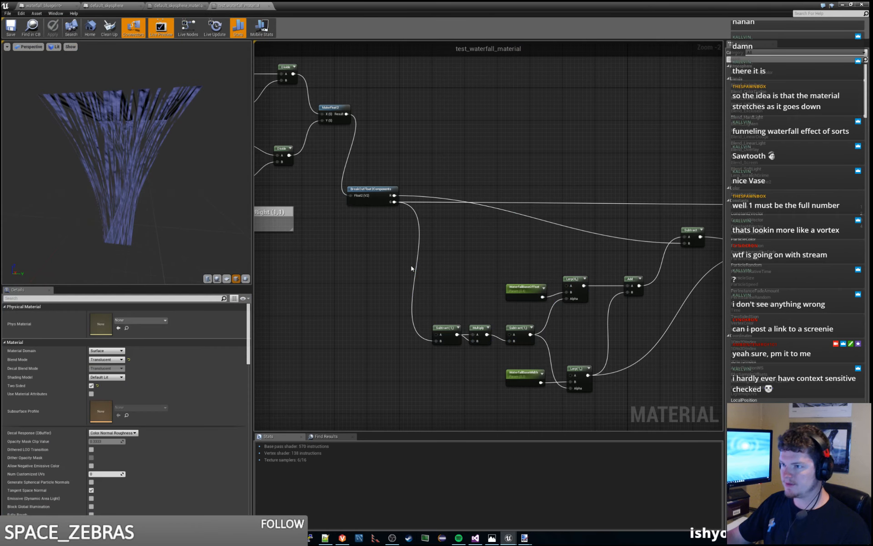
{"action": "right_click_drag", "start_coordinate": [411, 269], "coordinate": [433, 220]}
{"action": "left_click", "coordinate": [548, 240]}
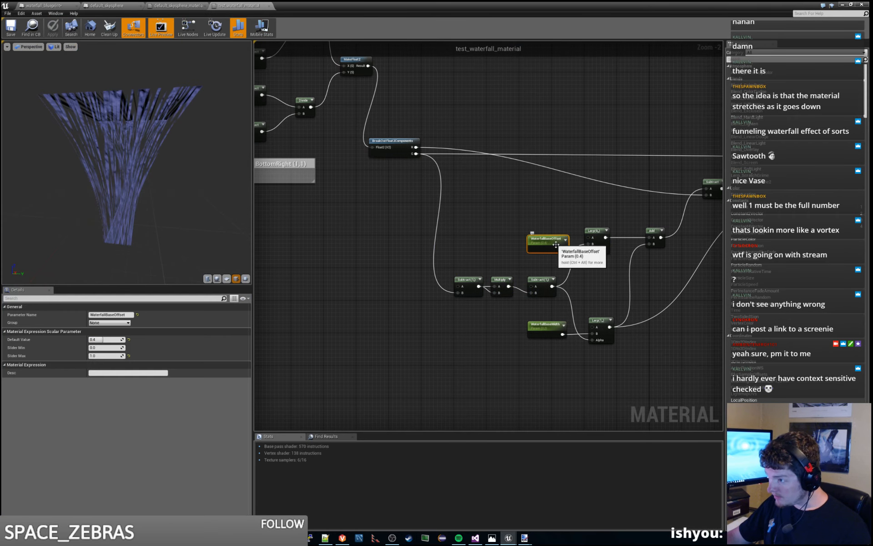
{"action": "left_click", "coordinate": [130, 314]}
{"action": "key", "text": "ctrl+c"}
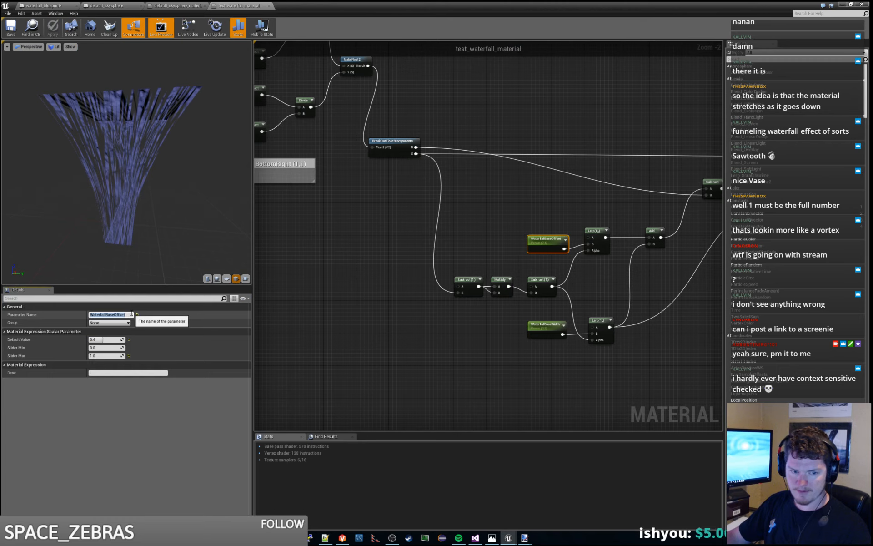
{"action": "left_click", "coordinate": [391, 328]}
{"action": "left_click", "coordinate": [178, 6]}
{"action": "left_click", "coordinate": [69, 5]}
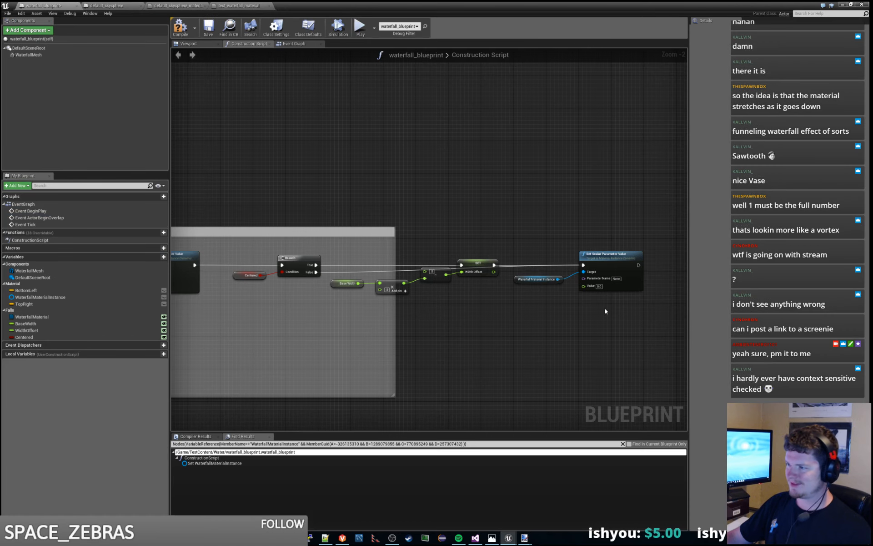
{"action": "left_click", "coordinate": [616, 279]}
{"action": "key", "text": "ctrl+v"}
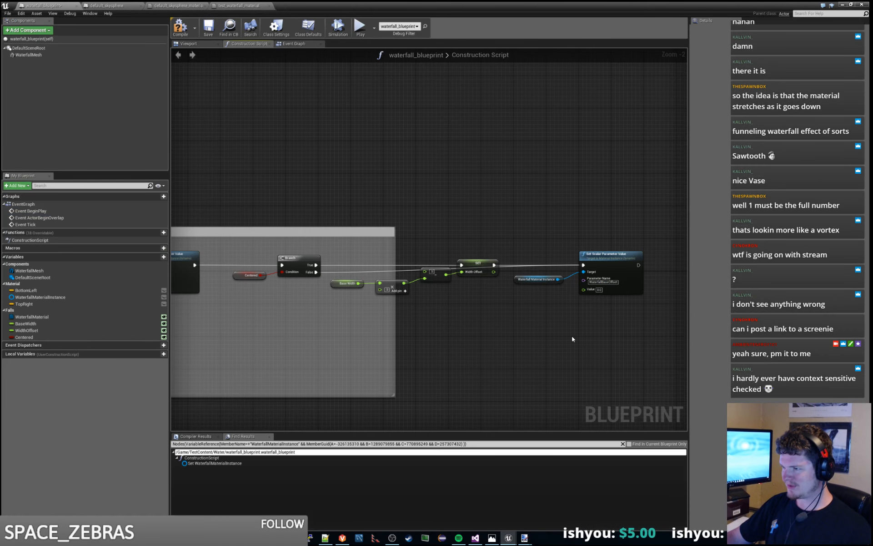
- Add a WidthOffset getter, connect it to the Value input of Set Scalar Parameter Value, and place it beneath the material instance getter
{"action": "right_click_drag", "start_coordinate": [572, 339], "coordinate": [513, 318]}
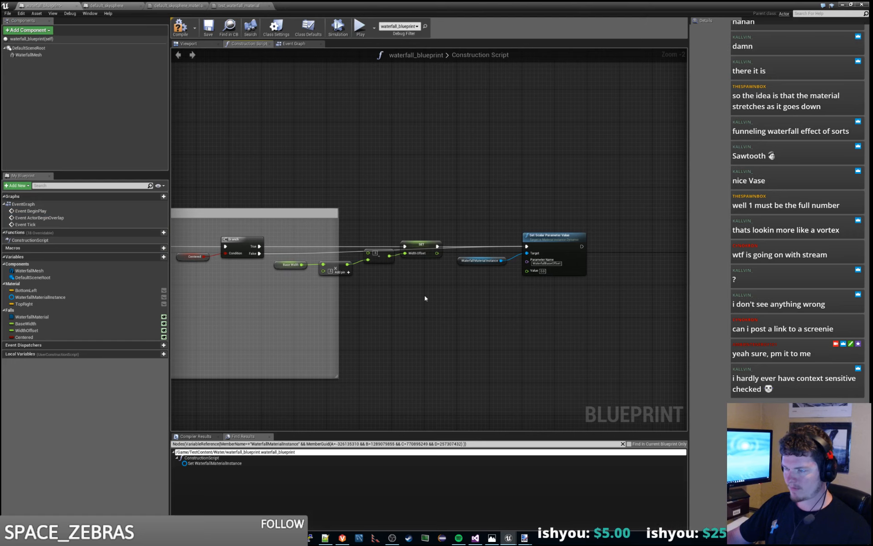
{"action": "left_click_drag", "start_coordinate": [526, 271], "coordinate": [482, 292]}
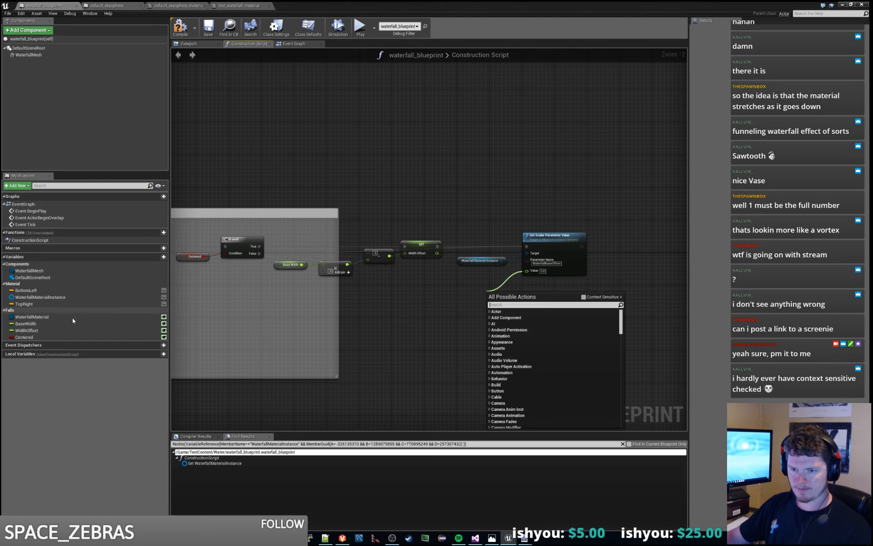
{"action": "left_click", "coordinate": [61, 326]}
{"action": "left_click", "coordinate": [48, 330]}
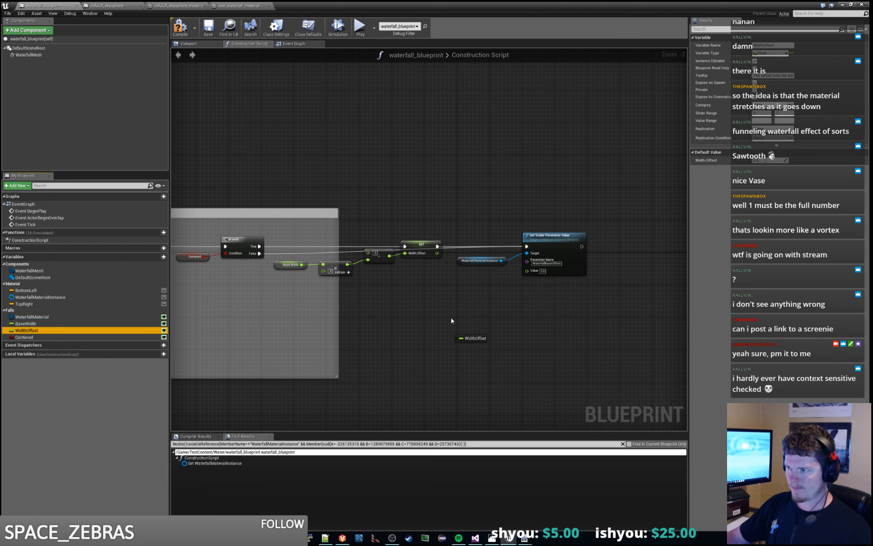
{"action": "left_click", "coordinate": [67, 330]}
{"action": "left_click_drag", "start_coordinate": [66, 330], "coordinate": [527, 271]}
{"action": "left_click", "coordinate": [419, 324]}
{"action": "left_click_drag", "start_coordinate": [422, 319], "coordinate": [492, 273]}
{"action": "left_click", "coordinate": [478, 312]}
{"action": "left_click", "coordinate": [492, 301]}
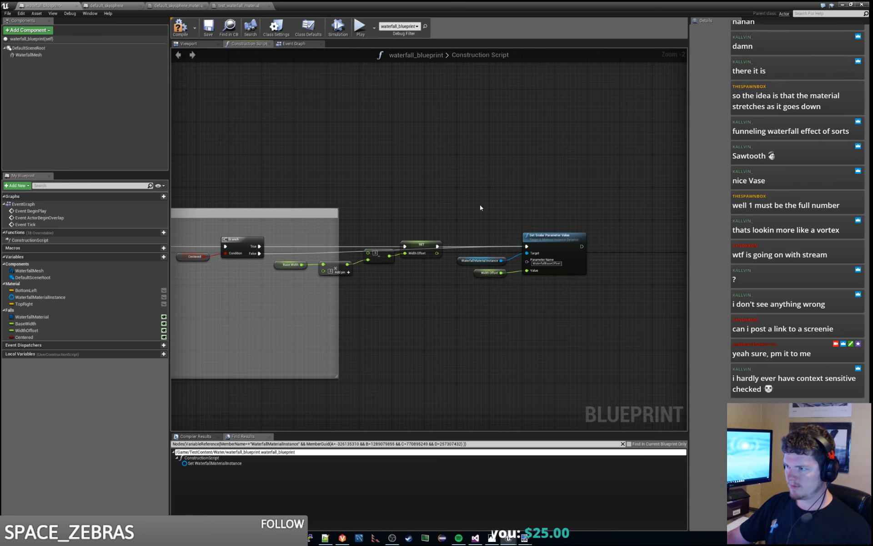
- Duplicate the Set Scalar Parameter Value node, place the copy after the original, and chain their execution pins
{"action": "right_click_drag", "start_coordinate": [622, 236], "coordinate": [534, 243]}
{"action": "left_click", "coordinate": [488, 251]}
{"action": "key", "text": "ctrl+c"}
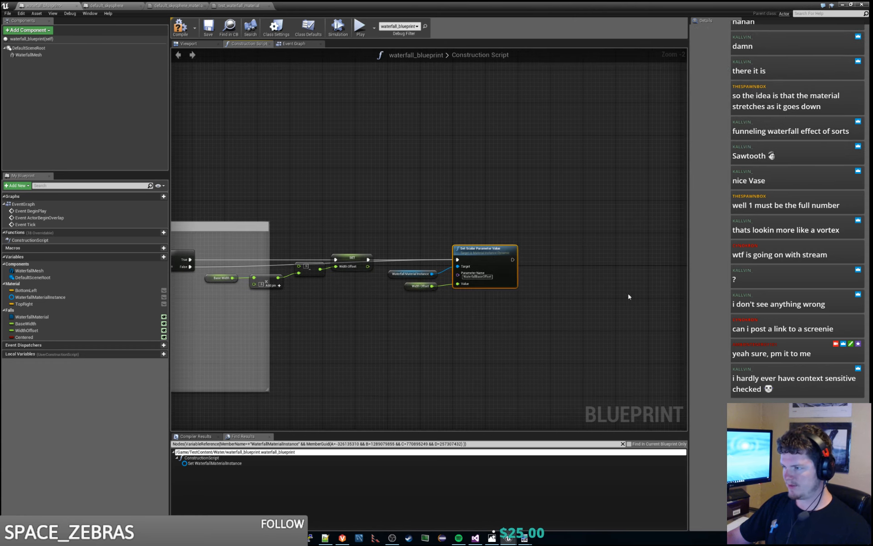
{"action": "key", "text": "ctrl+v"}
{"action": "left_click_drag", "start_coordinate": [661, 300], "coordinate": [574, 251]}
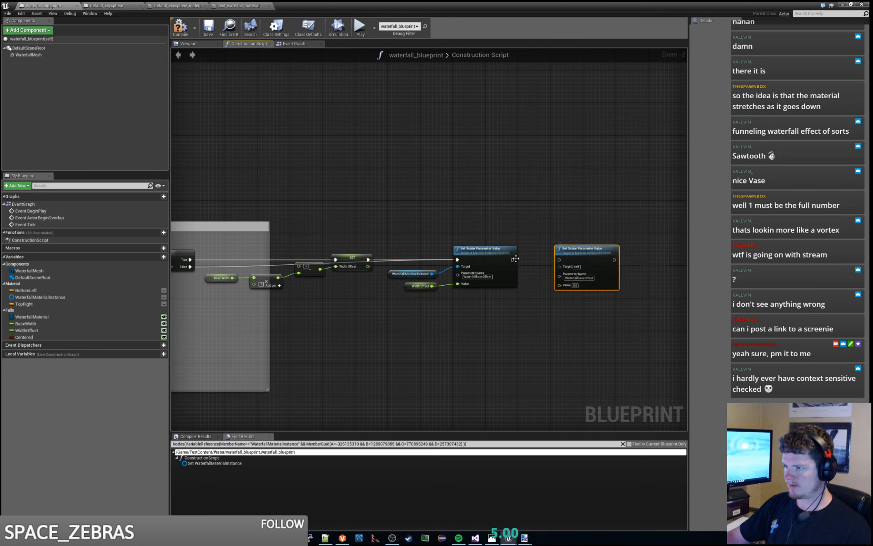
{"action": "left_click_drag", "start_coordinate": [512, 259], "coordinate": [559, 260]}
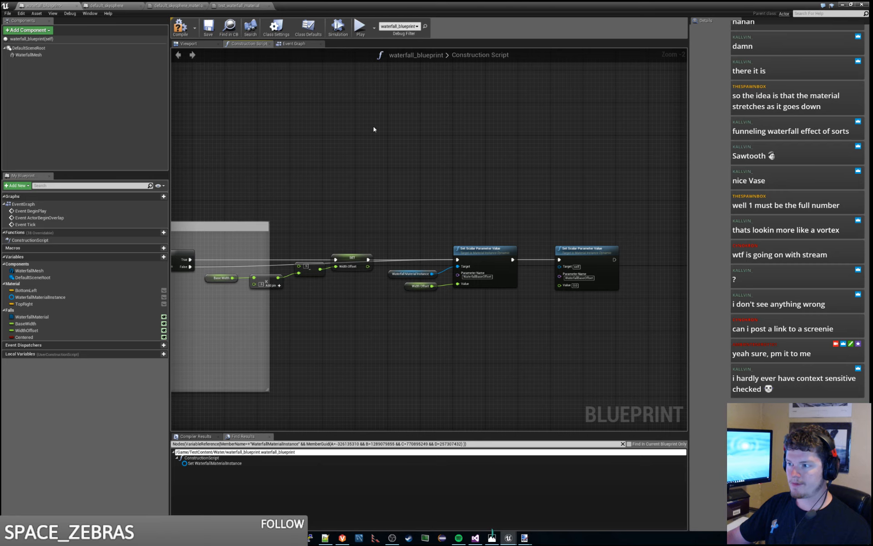
- Copy the WaterfallBaseWidth parameter name from test_waterfall_material into the Parameter Name of the second Set Scalar Parameter Value node
{"action": "left_click", "coordinate": [249, 4]}
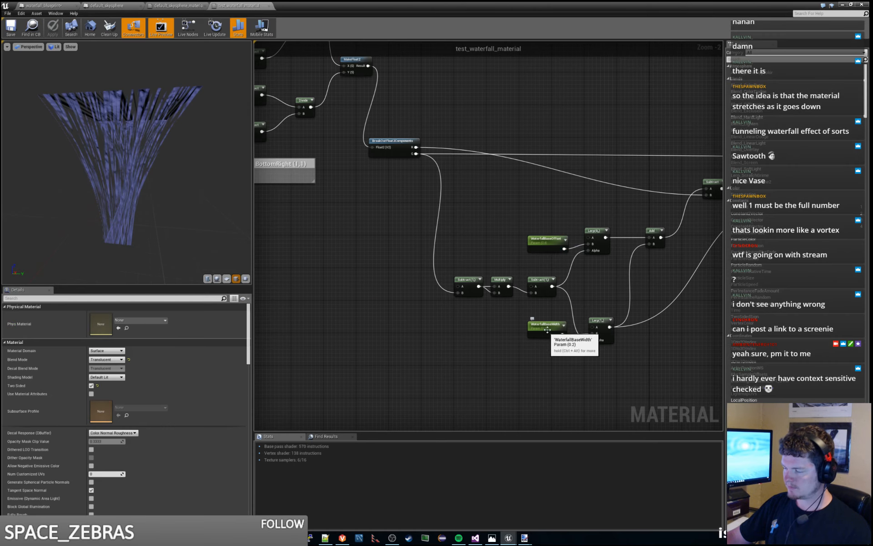
{"action": "left_click", "coordinate": [523, 327]}
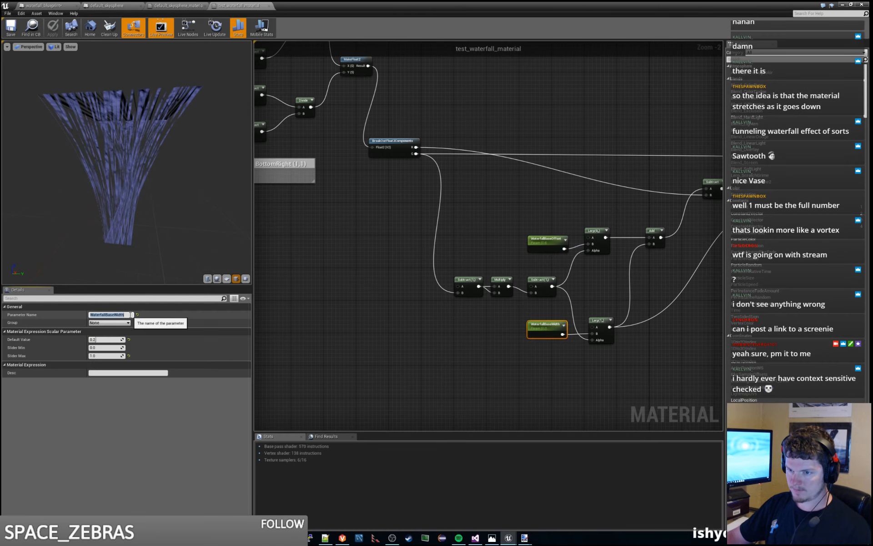
{"action": "left_click", "coordinate": [178, 6]}
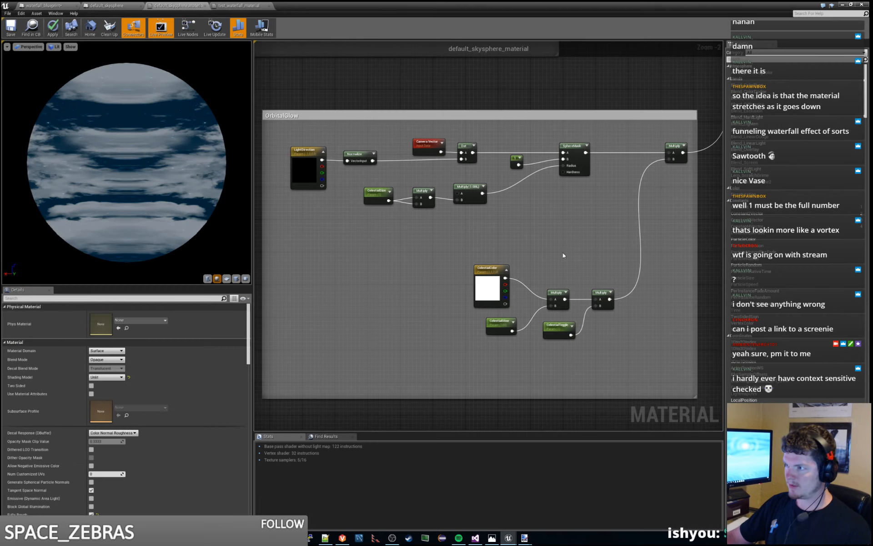
{"action": "left_click", "coordinate": [44, 6]}
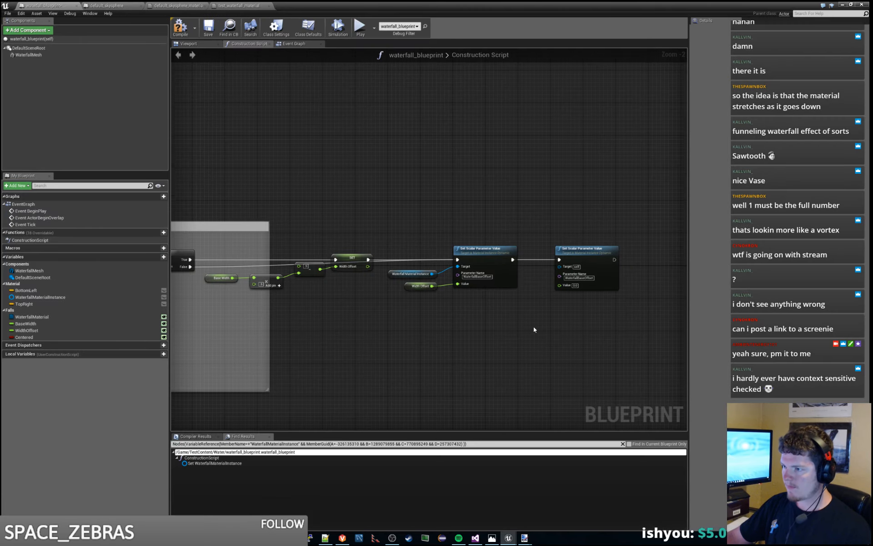
{"action": "left_click", "coordinate": [587, 278]}
{"action": "key", "text": "ctrl+v"}
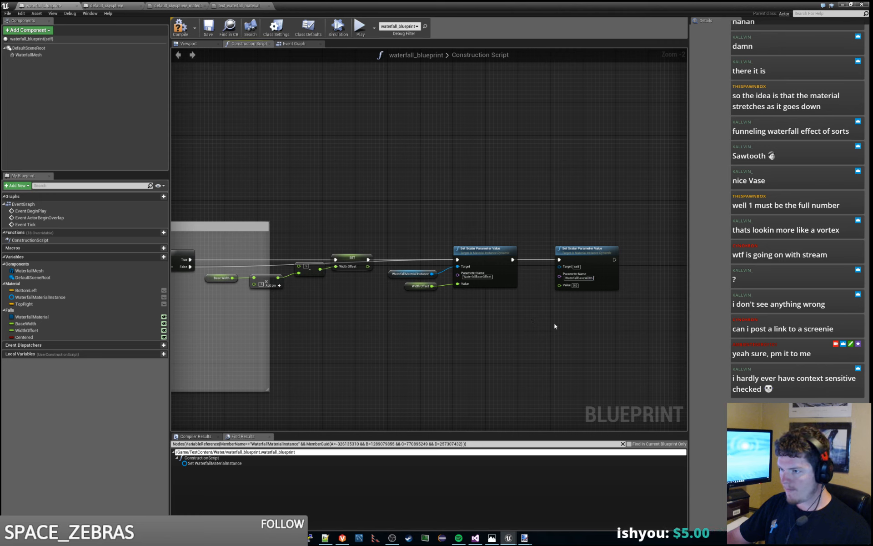
- Feed a BaseWidth getter into the second Set Scalar Parameter Value node's Value and a WaterfallMaterialInstance getter into its Target
{"action": "left_click_drag", "start_coordinate": [39, 325], "coordinate": [558, 285]}
{"action": "left_click", "coordinate": [522, 335]}
{"action": "left_click_drag", "start_coordinate": [531, 327], "coordinate": [559, 267]}
{"action": "left_click", "coordinate": [410, 272]}
{"action": "key", "text": "ctrl+c"}
{"action": "key", "text": "ctrl+v"}
- Extend the comment box around both Set Scalar Parameter Value nodes, compile waterfall_blueprint, and return to the level editor
{"action": "left_click_drag", "start_coordinate": [270, 334], "coordinate": [640, 334]}
{"action": "left_click", "coordinate": [485, 162]}
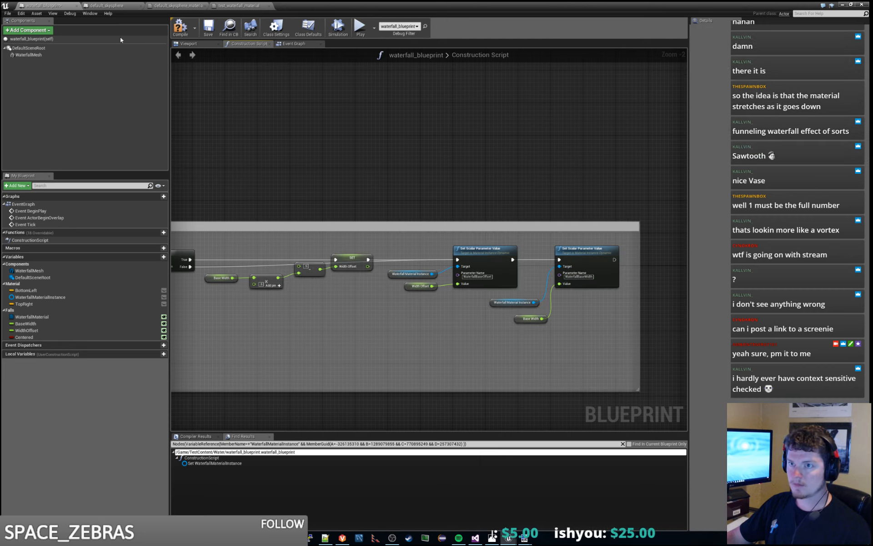
{"action": "left_click", "coordinate": [183, 28]}
{"action": "left_click", "coordinate": [842, 5]}
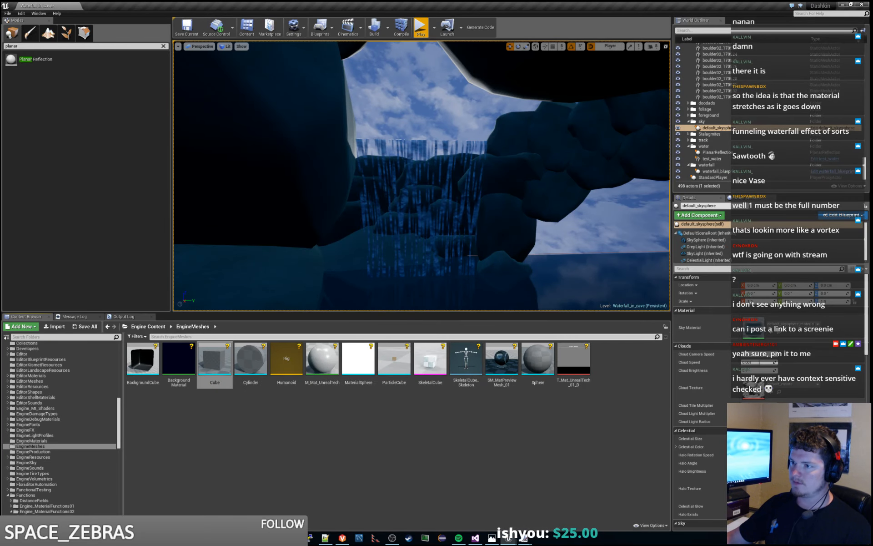
- Select the waterfall in the level and adjust its Base Width while viewing it up close
{"action": "left_click", "coordinate": [418, 157]}
{"action": "key", "text": "w"}
{"action": "right_click_drag", "start_coordinate": [418, 157], "coordinate": [430, 176]}
{"action": "key", "text": "s"}
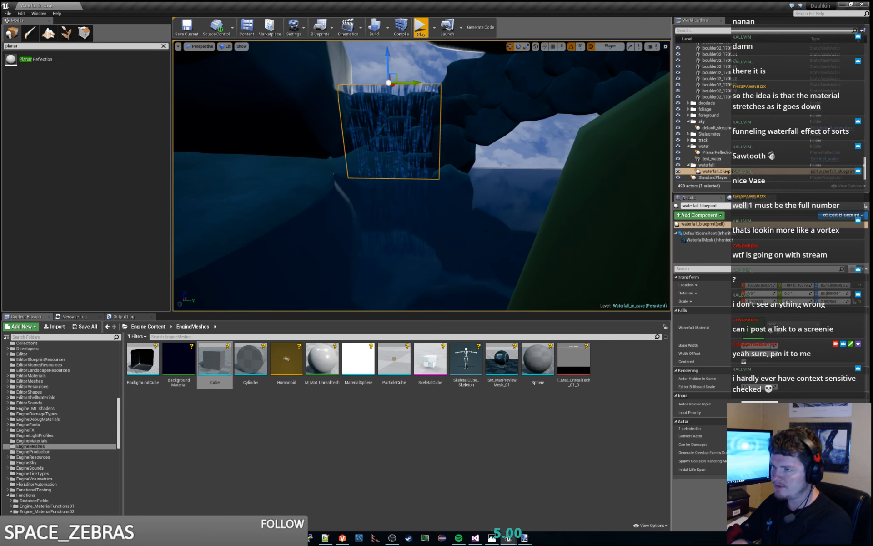
{"action": "key", "text": "w"}
{"action": "right_click_drag", "start_coordinate": [523, 205], "coordinate": [516, 190]}
{"action": "key", "text": "s"}
{"action": "mouse_move", "coordinate": [759, 345]}
{"action": "left_mouse_down"}
{"action": "mouse_move", "coordinate": [737, 346]}
{"action": "mouse_move", "coordinate": [758, 345]}
{"action": "left_mouse_up"}
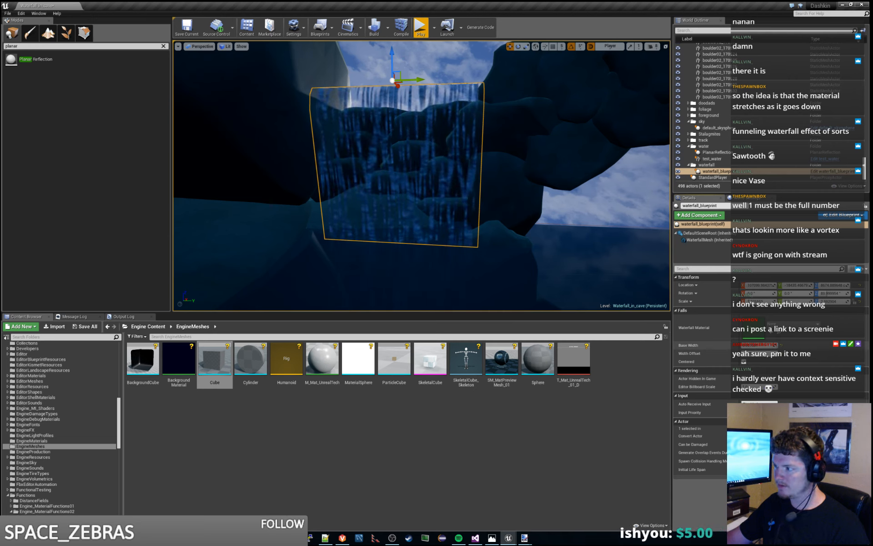
{"action": "mouse_move", "coordinate": [759, 345]}
{"action": "left_mouse_down"}
{"action": "mouse_move", "coordinate": [748, 345]}
{"action": "mouse_move", "coordinate": [758, 345]}
{"action": "left_mouse_up"}
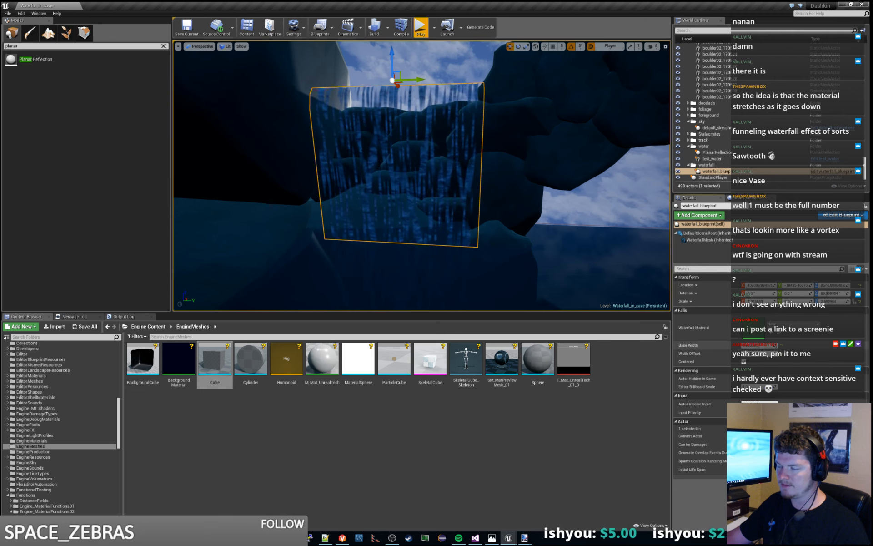
- Pull the view back from the waterfall and save the Waterfall_in_cave level
{"action": "left_click", "coordinate": [603, 201]}
{"action": "key", "text": "s"}
{"action": "right_click_drag", "start_coordinate": [603, 201], "coordinate": [623, 241]}
{"action": "key", "text": "ctrl+s"}
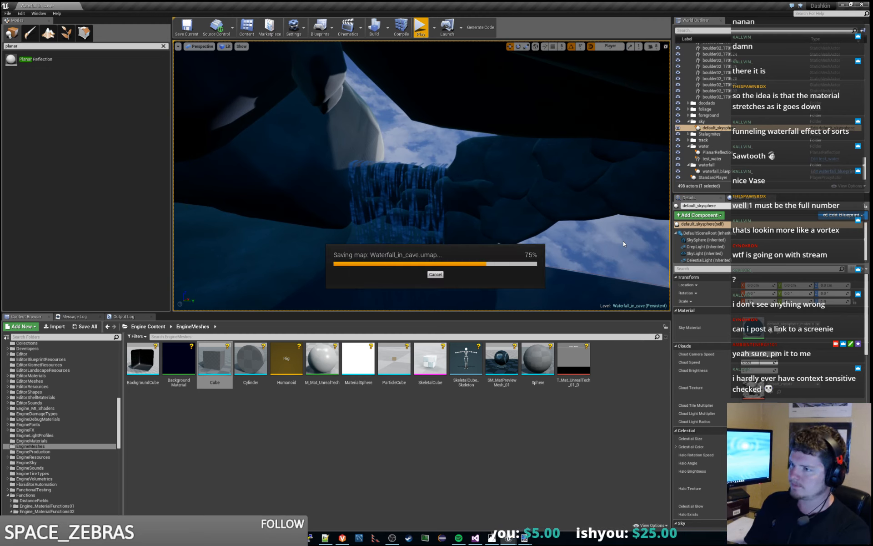
- Compare the waterfall in the cave with the reference painting CAV_day-2560.jpg in Photos, then return to the level
{"action": "right_click_drag", "start_coordinate": [623, 241], "coordinate": [587, 242]}
{"action": "key", "text": "w"}
{"action": "key", "text": "s"}
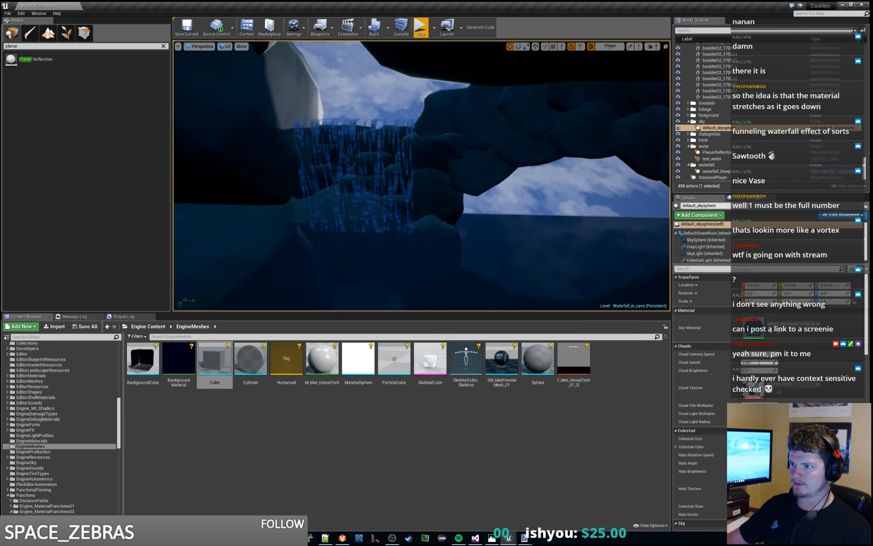
{"action": "key", "text": "d"}
{"action": "right_click_drag", "start_coordinate": [317, 216], "coordinate": [304, 228]}
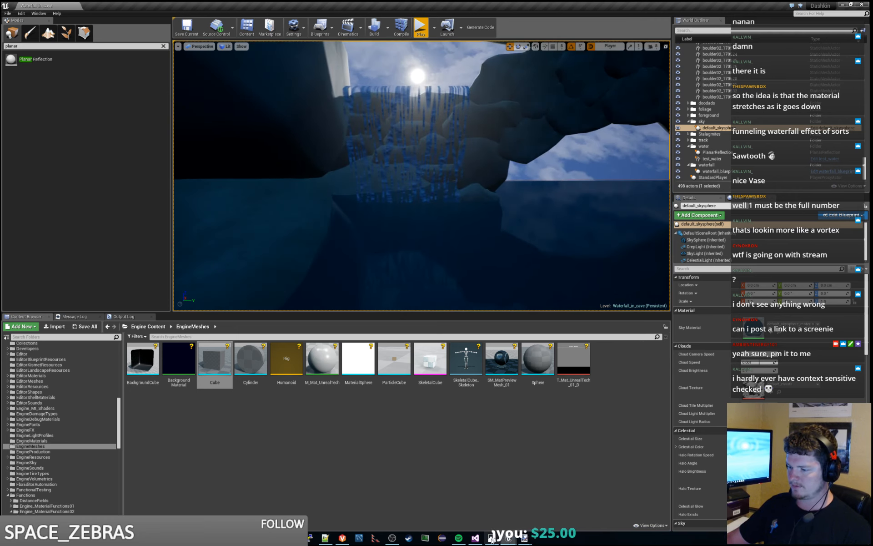
{"action": "key", "text": "alt+Tab"}
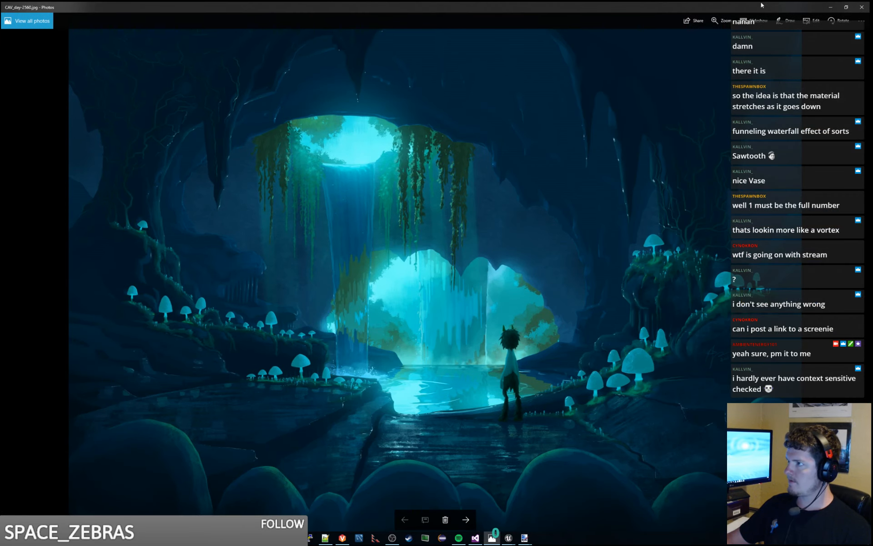
{"action": "left_click", "coordinate": [832, 6]}
- Play the level to check how the waterfall looks from the game camera, with the waterfall actor selected for a second run
{"action": "right_click_drag", "start_coordinate": [437, 70], "coordinate": [430, 64]}
{"action": "key", "text": "w"}
{"action": "left_click", "coordinate": [421, 27]}
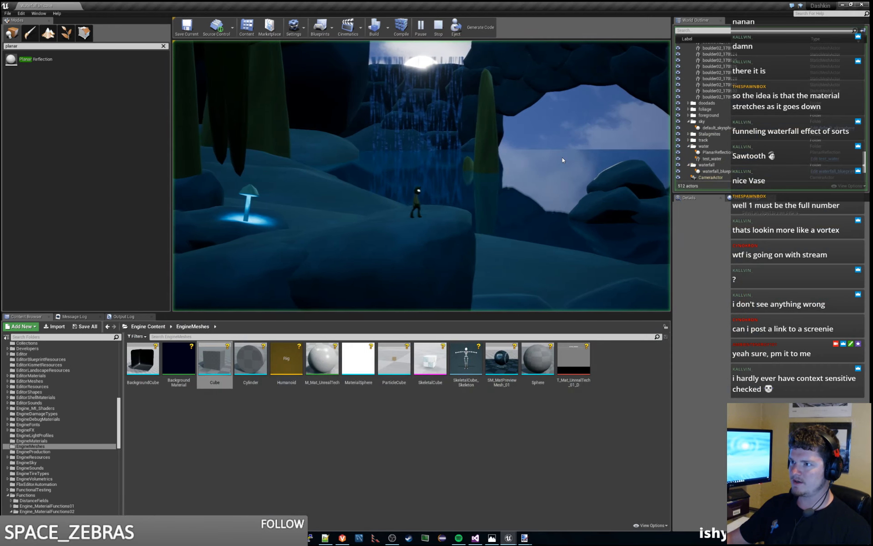
{"action": "key", "text": "Escape"}
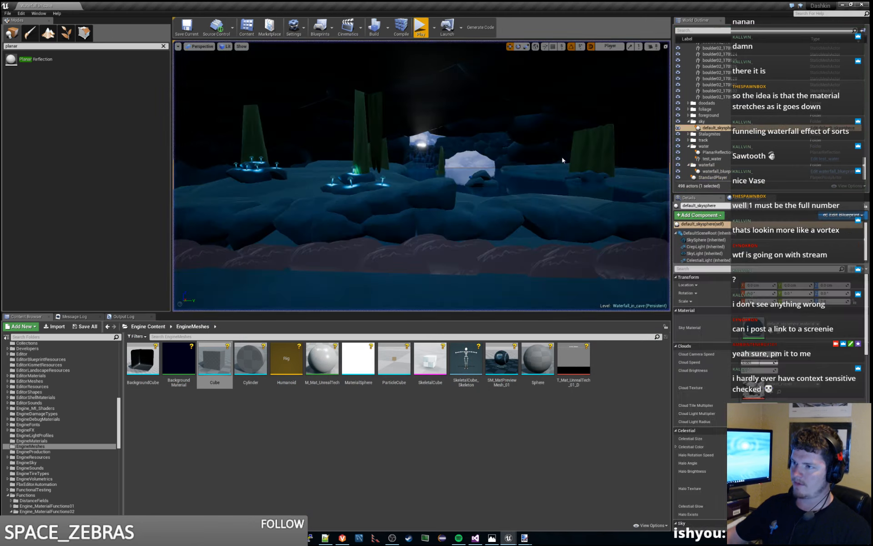
{"action": "left_click", "coordinate": [425, 159]}
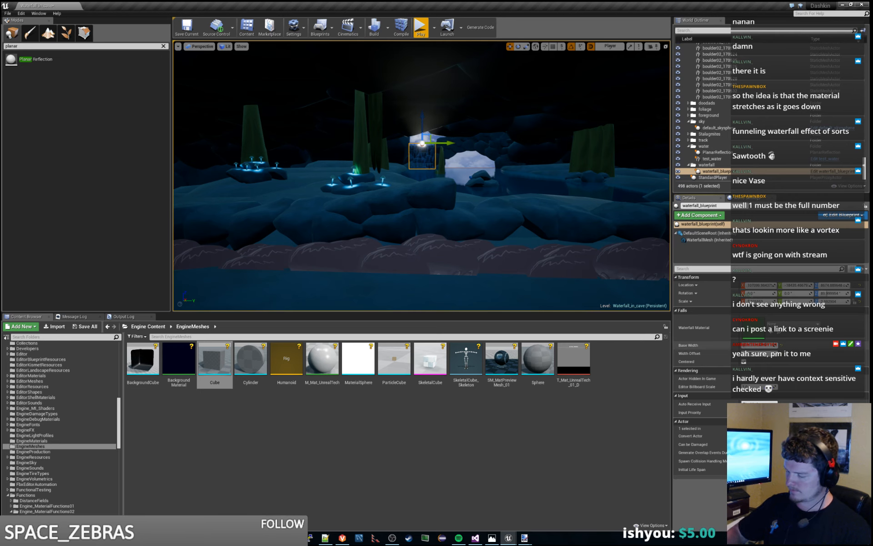
{"action": "key", "text": "alt+p"}
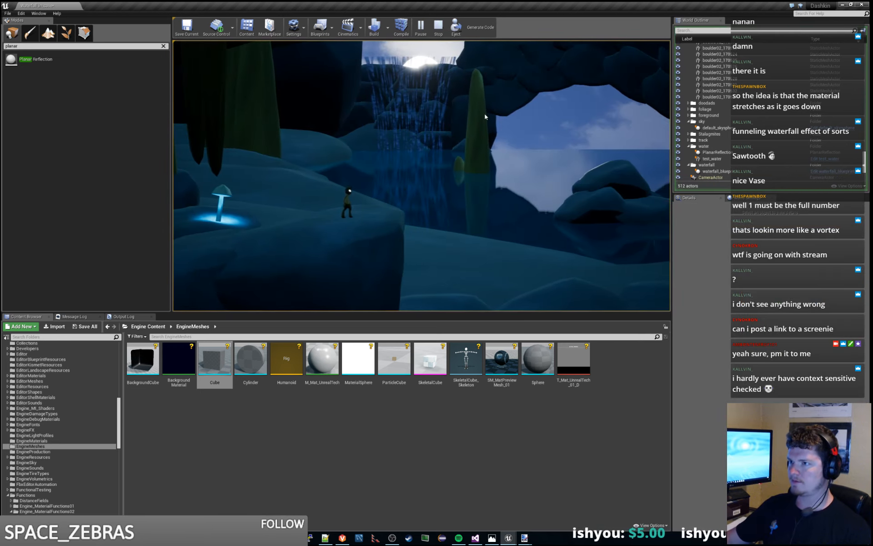
{"action": "key", "text": "Escape"}
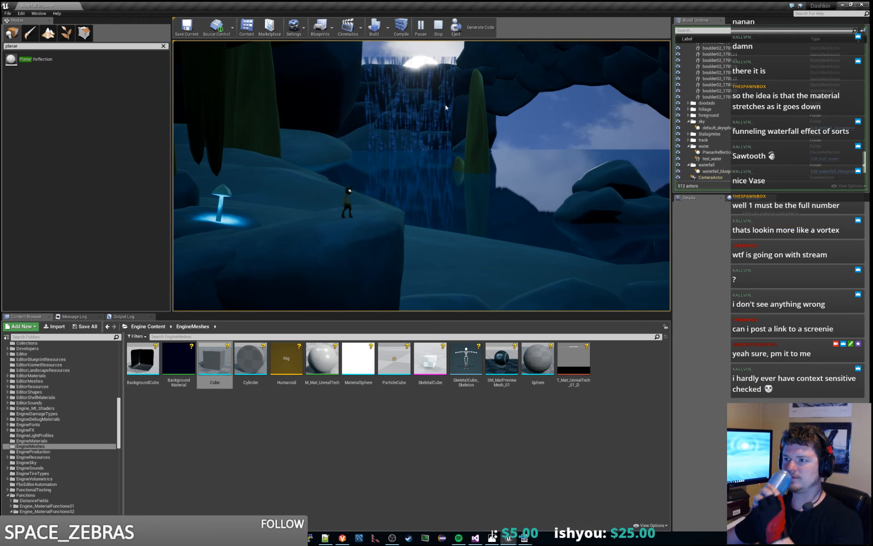
{"action": "left_click", "coordinate": [438, 26]}
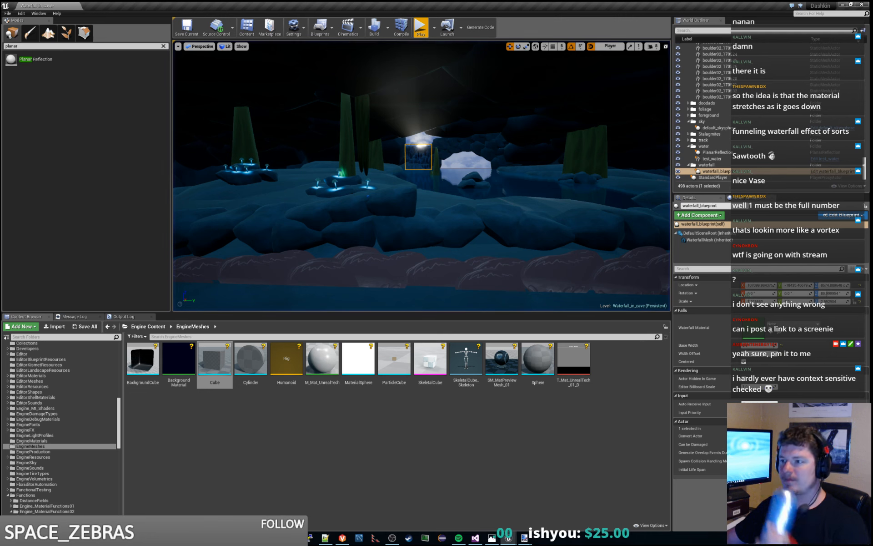
- Examine the waterfall and cave opening from several viewpoints across the water
{"action": "left_click", "coordinate": [418, 119]}
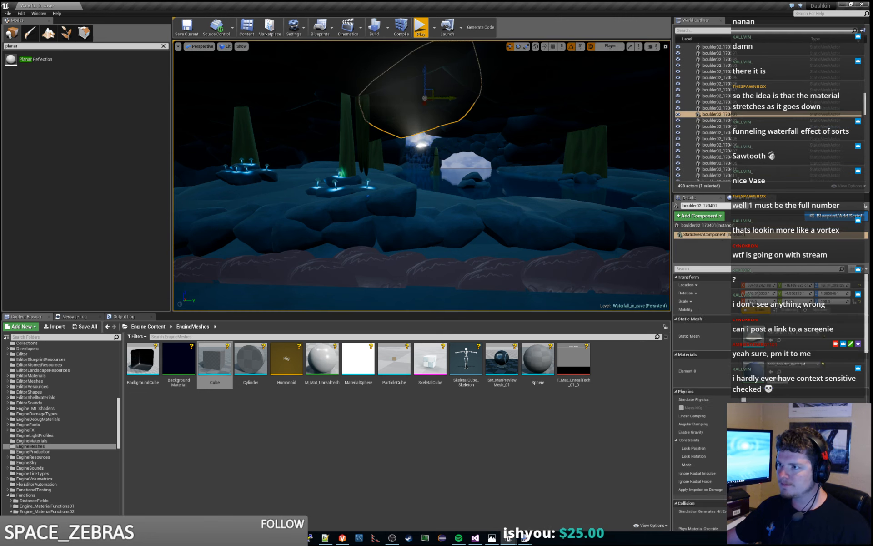
{"action": "left_click", "coordinate": [419, 118]}
{"action": "left_click_drag", "start_coordinate": [422, 116], "coordinate": [422, 124]}
{"action": "key", "text": "f"}
{"action": "right_click_drag", "start_coordinate": [422, 136], "coordinate": [402, 157]}
{"action": "right_click_drag", "start_coordinate": [573, 211], "coordinate": [600, 213]}
{"action": "left_click", "coordinate": [579, 143]}
{"action": "right_click_drag", "start_coordinate": [599, 159], "coordinate": [582, 170]}
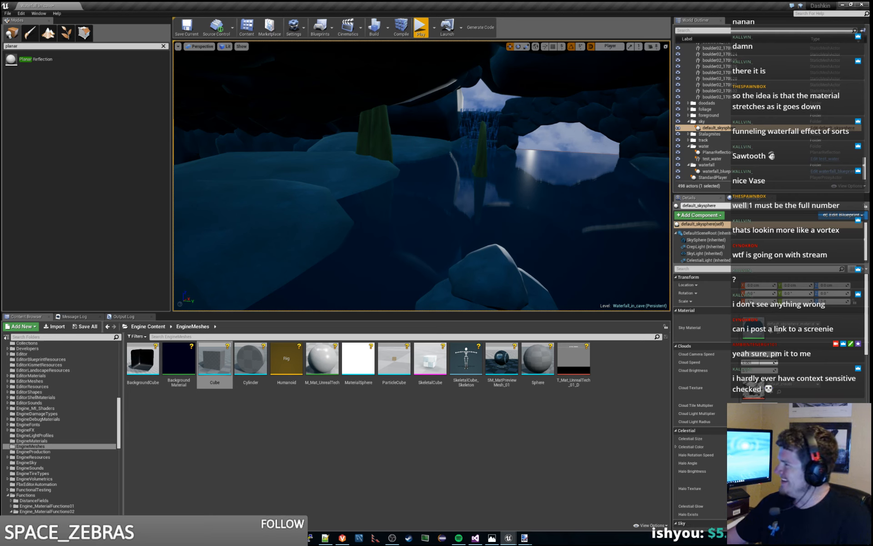
{"action": "mouse_move", "coordinate": [582, 170]}
{"action": "right_mouse_down"}
{"action": "mouse_move", "coordinate": [597, 178]}
{"action": "mouse_move", "coordinate": [587, 178]}
{"action": "right_mouse_up"}
{"action": "right_click_drag", "start_coordinate": [482, 110], "coordinate": [478, 90]}
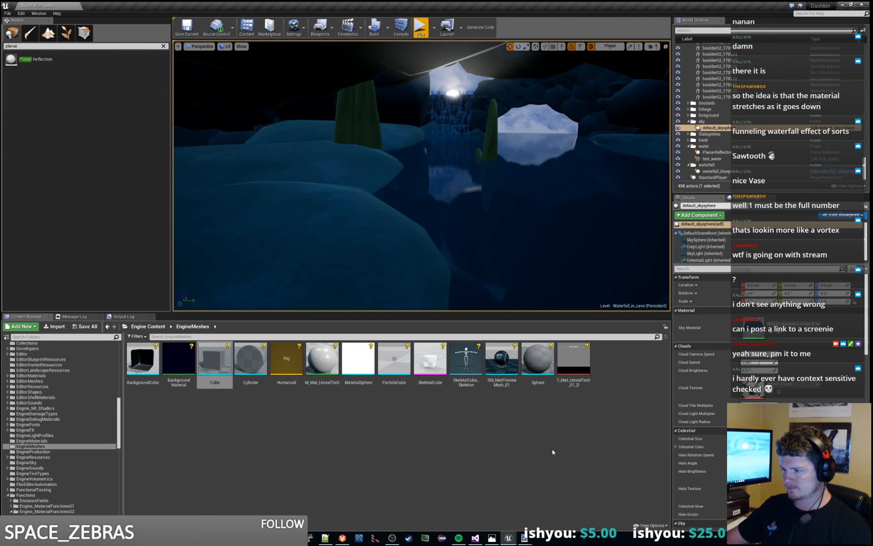
- Switch to the Notepad++ notes, remove the blank line above the base 'u' width item, and review the waterfall and water tasks
{"action": "scroll", "coordinate": [55, 414], "scroll_direction": "up", "scroll_amount": 10}
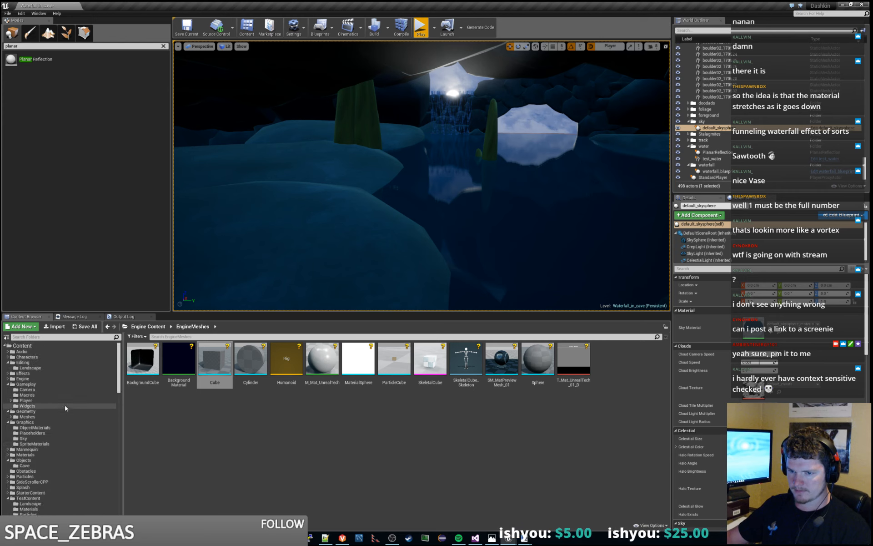
{"action": "left_click", "coordinate": [325, 538]}
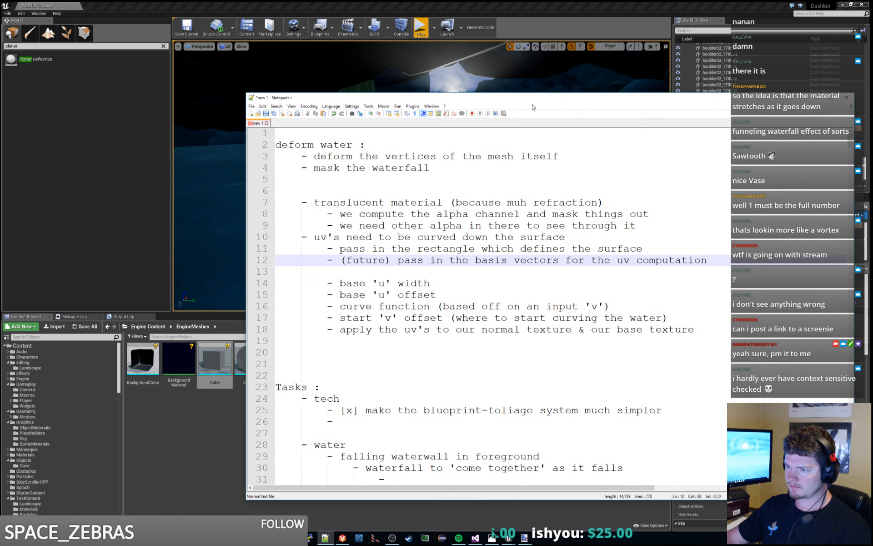
{"action": "key", "text": "Delete"}
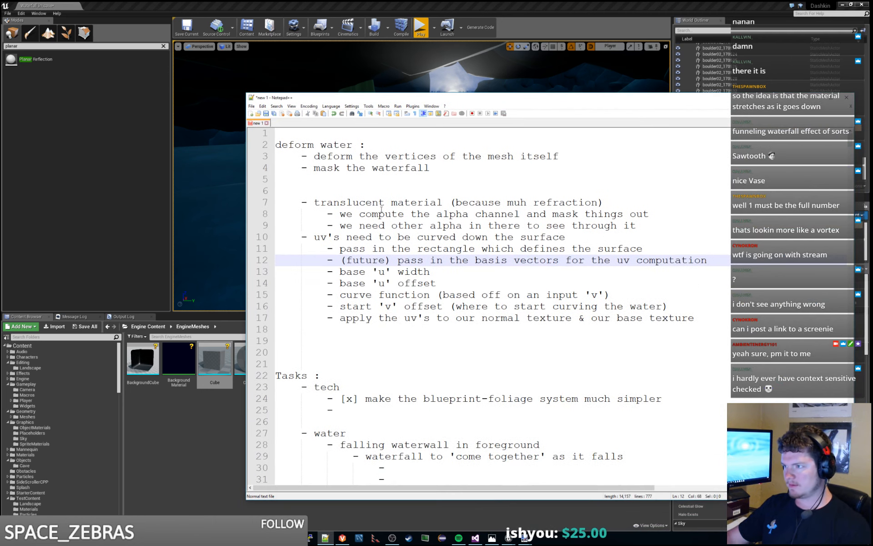
{"action": "left_click_drag", "start_coordinate": [391, 202], "coordinate": [673, 226]}
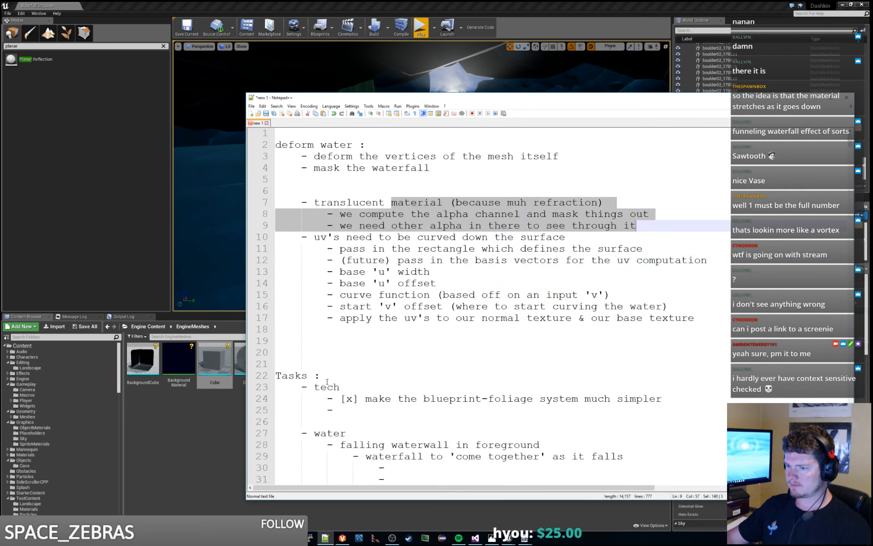
{"action": "left_click", "coordinate": [327, 381]}
{"action": "scroll", "coordinate": [440, 349], "scroll_direction": "down", "scroll_amount": 2}
{"action": "left_click_drag", "start_coordinate": [366, 386], "coordinate": [613, 386]}
{"action": "left_click", "coordinate": [627, 329]}
{"action": "left_click", "coordinate": [712, 250]}
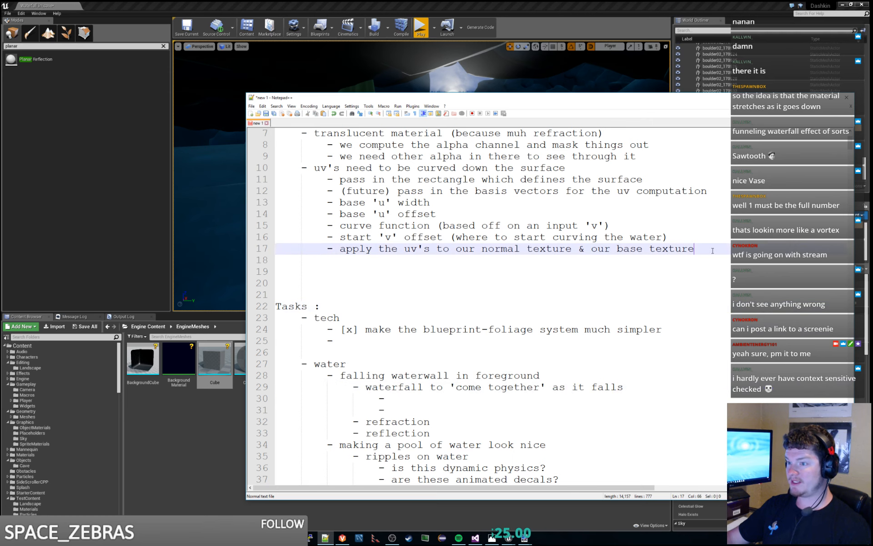
- Add the item "- panning of texture" below the uv items in the deform water list, and return to the Unreal Editor
{"action": "scroll", "coordinate": [713, 251], "scroll_direction": "up", "scroll_amount": 2}
{"action": "key", "text": "Return"}
{"action": "key", "text": "Return"}
{"action": "type", "text": "- pan"}
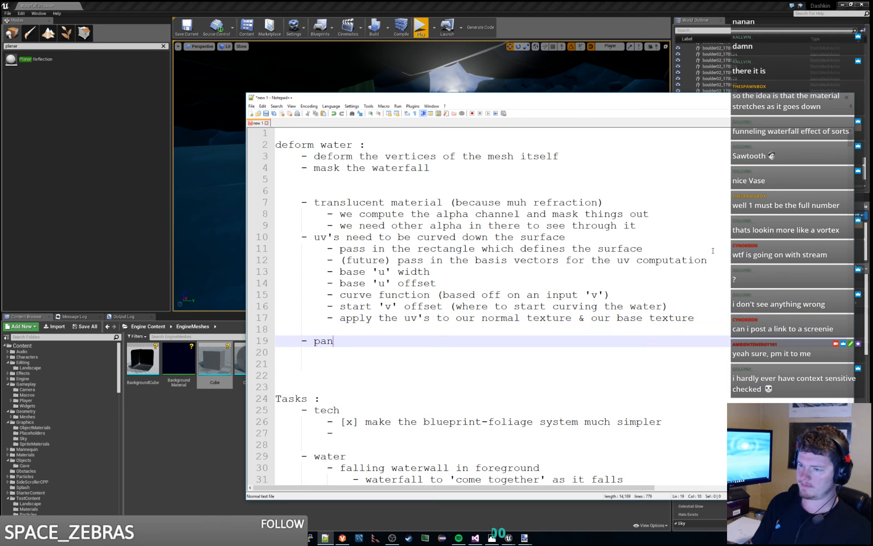
{"action": "type", "text": "ning of texture"}
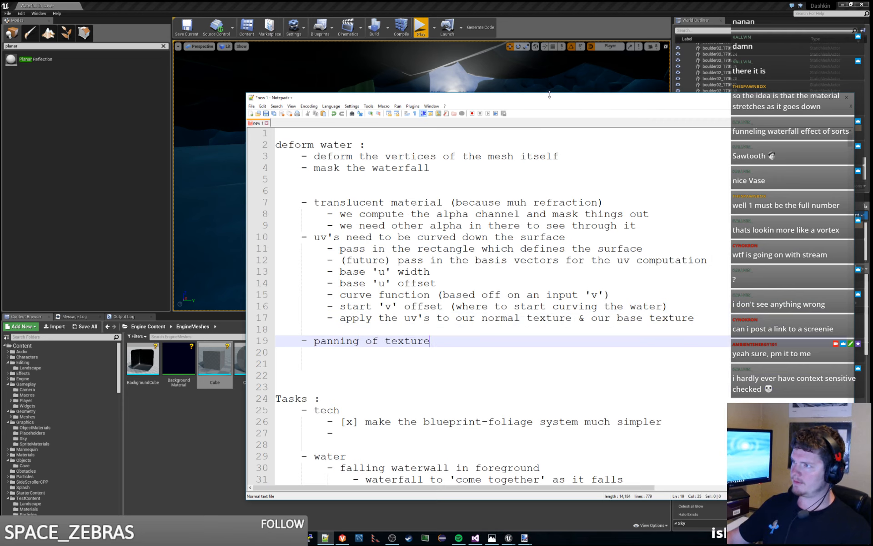
{"action": "left_click_drag", "start_coordinate": [551, 97], "coordinate": [872, 96]}
{"action": "key", "text": "alt+Tab"}
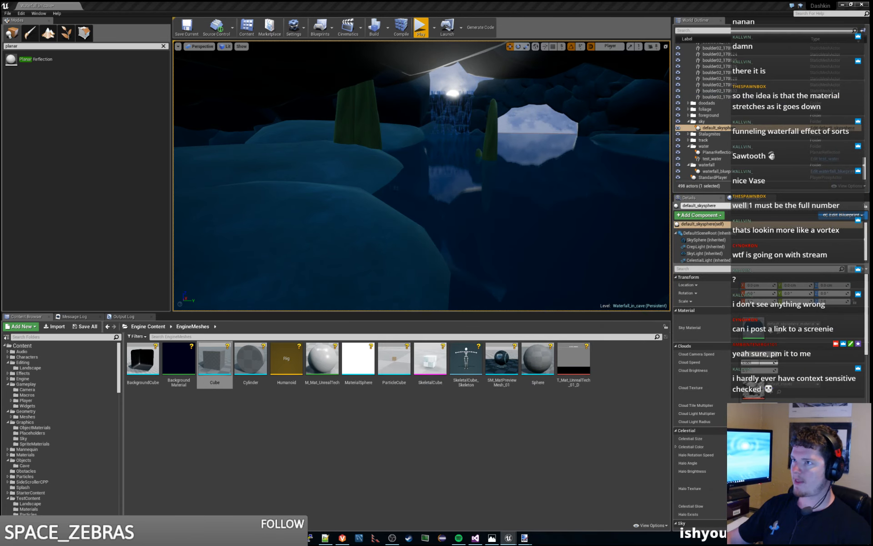
- In test_waterfall_material, set the WaterfallBaseWidth parameter's default value to 0.7
{"action": "key", "text": "alt+Tab"}
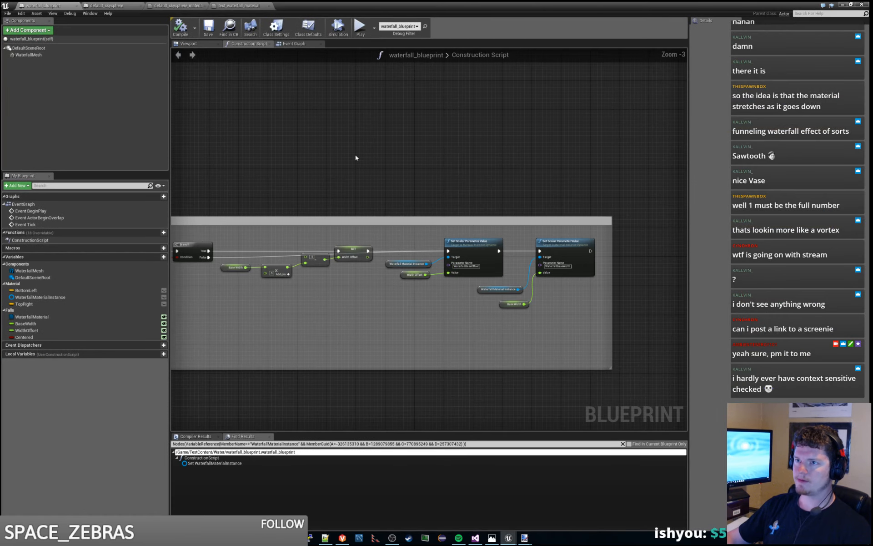
{"action": "left_click", "coordinate": [239, 5]}
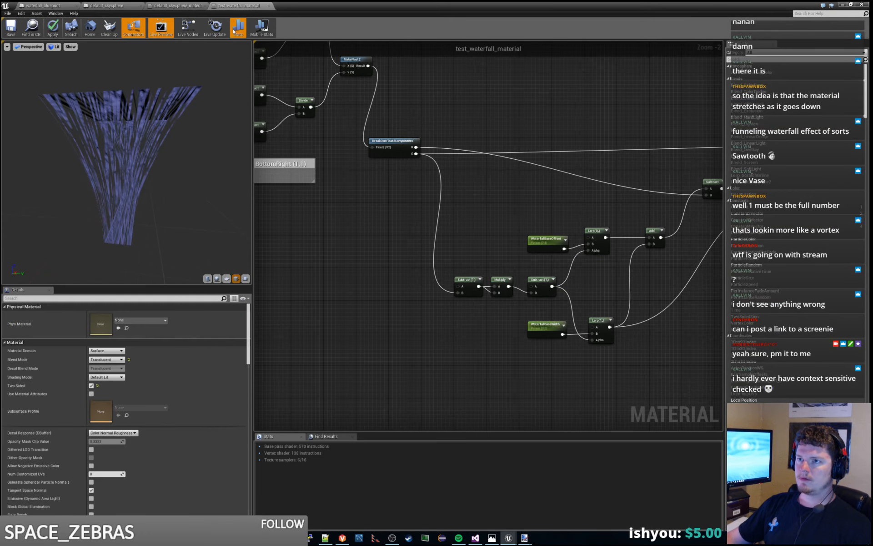
{"action": "right_click_drag", "start_coordinate": [345, 212], "coordinate": [373, 212]}
{"action": "left_click", "coordinate": [578, 215]}
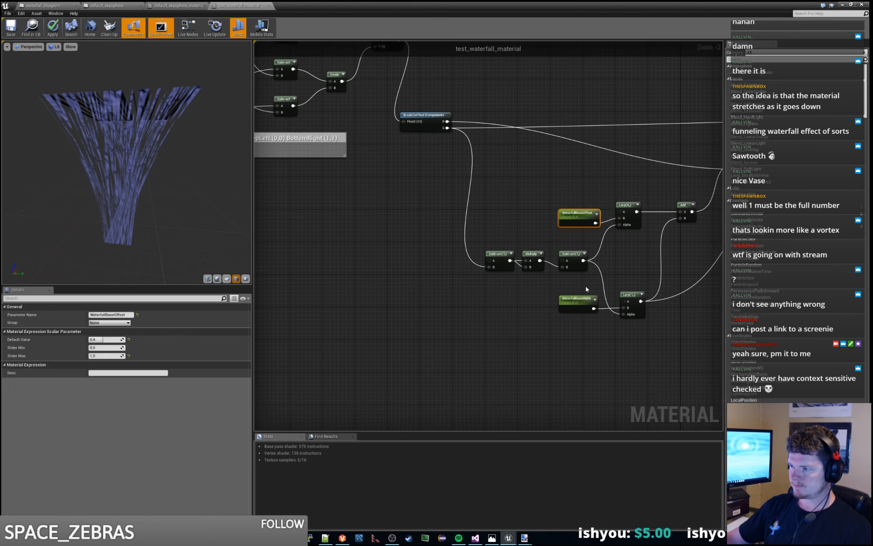
{"action": "left_click", "coordinate": [582, 300]}
{"action": "left_click", "coordinate": [99, 340]}
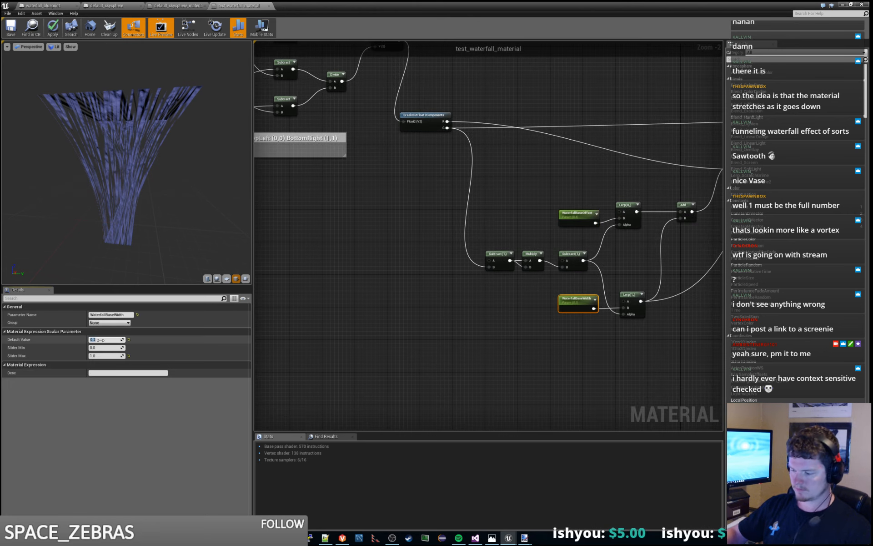
{"action": "type", "text": "0.7"}
{"action": "key", "text": "Return"}
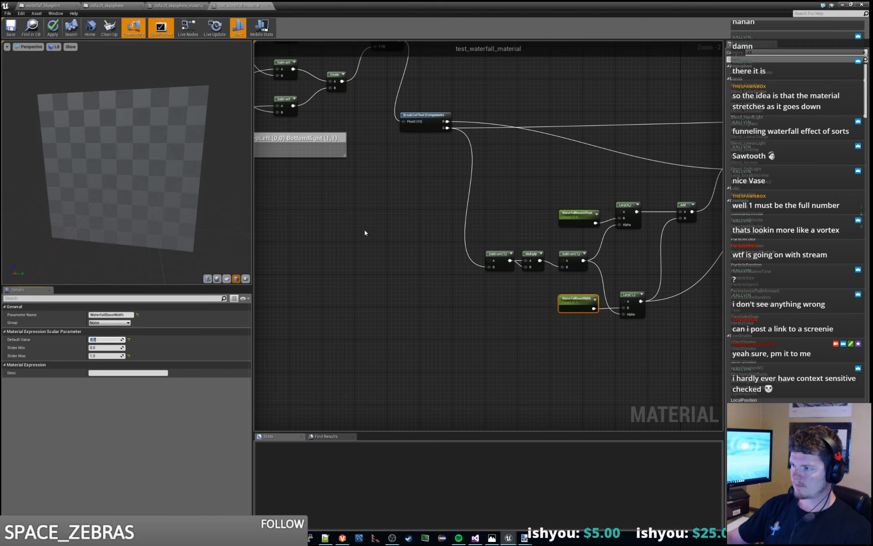
- Set the WaterfallBaseOffset parameter's default value to 0.15 and check the waterfall's shape in the material preview
{"action": "left_click", "coordinate": [578, 212]}
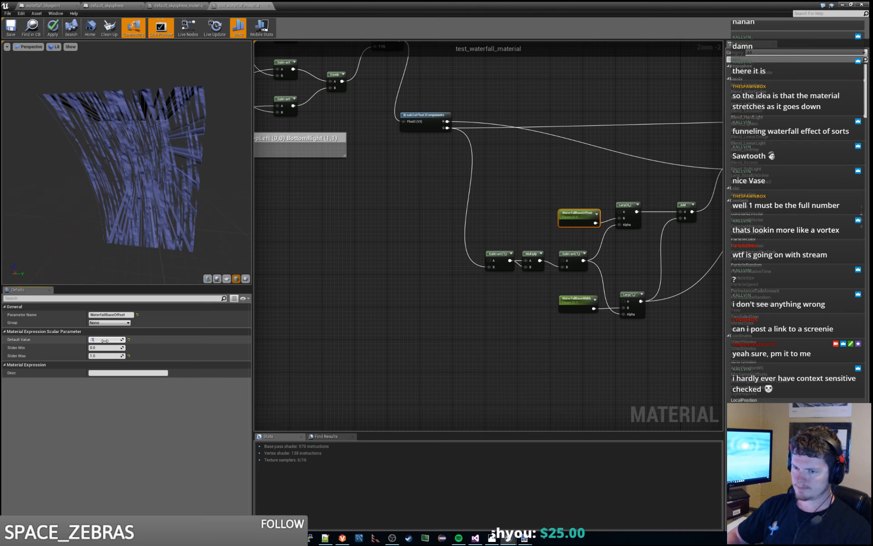
{"action": "type", "text": "5"}
{"action": "key", "text": "Return"}
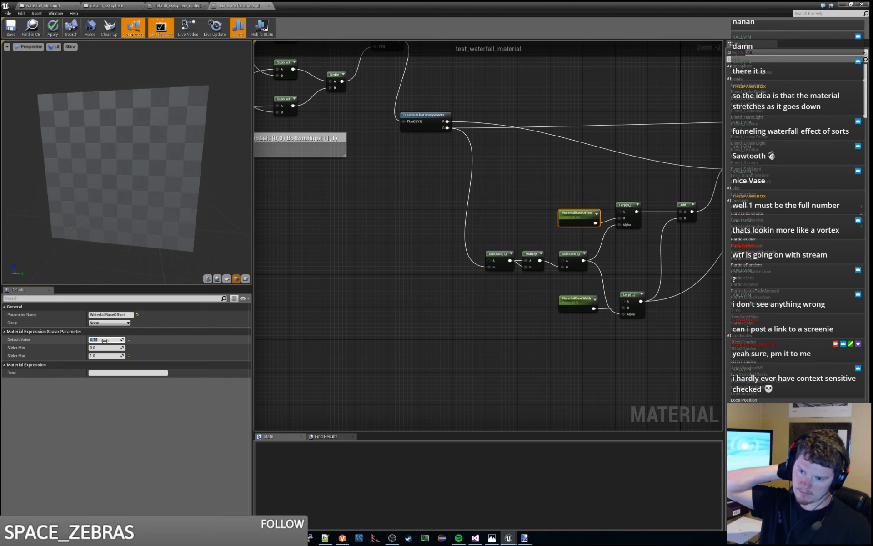
{"action": "left_click", "coordinate": [410, 198]}
{"action": "right_click_drag", "start_coordinate": [348, 235], "coordinate": [401, 225]}
{"action": "mouse_move", "coordinate": [195, 199]}
{"action": "left_mouse_down"}
{"action": "mouse_move", "coordinate": [227, 215]}
{"action": "mouse_move", "coordinate": [207, 228]}
{"action": "mouse_move", "coordinate": [194, 194]}
{"action": "left_mouse_up"}
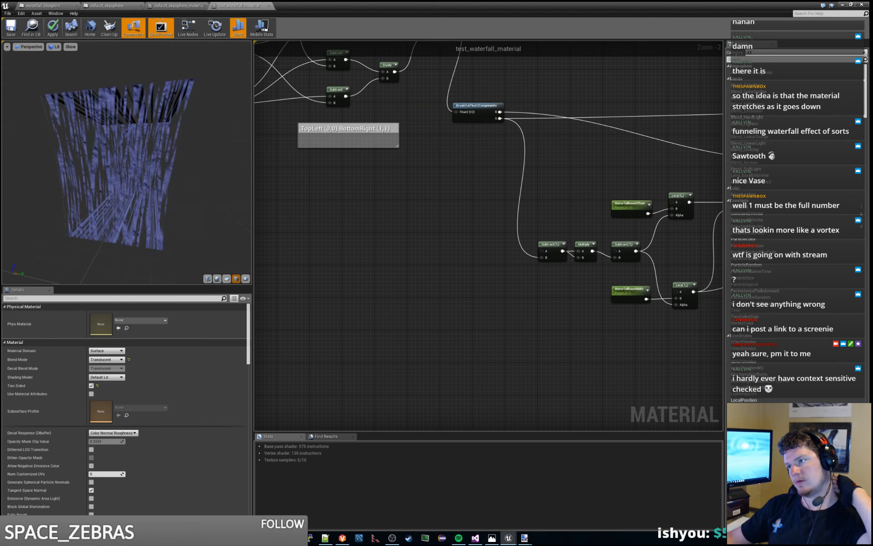
- Move the MakeFloat2 node up, away from the If nodes, to clear space before the texture samples
{"action": "right_click_drag", "start_coordinate": [646, 256], "coordinate": [293, 345]}
{"action": "right_click_drag", "start_coordinate": [539, 365], "coordinate": [361, 342]}
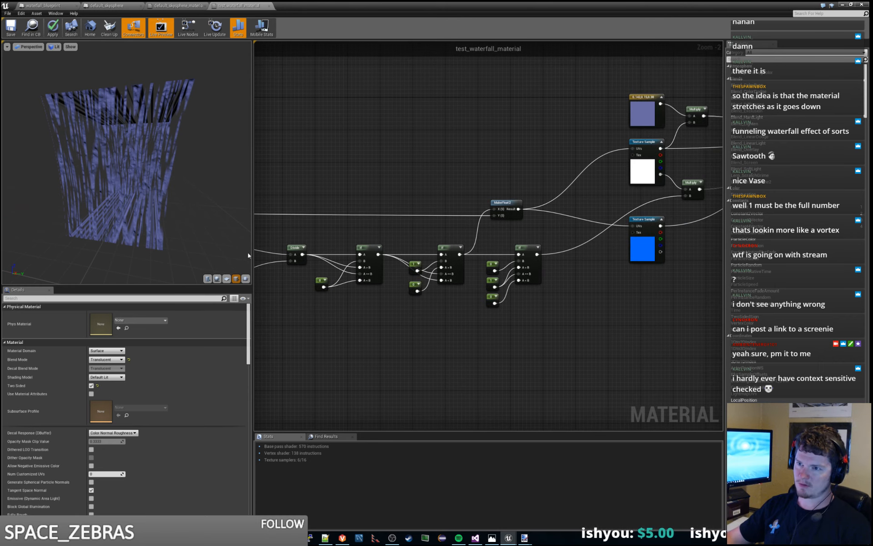
{"action": "left_click_drag", "start_coordinate": [483, 240], "coordinate": [526, 316]}
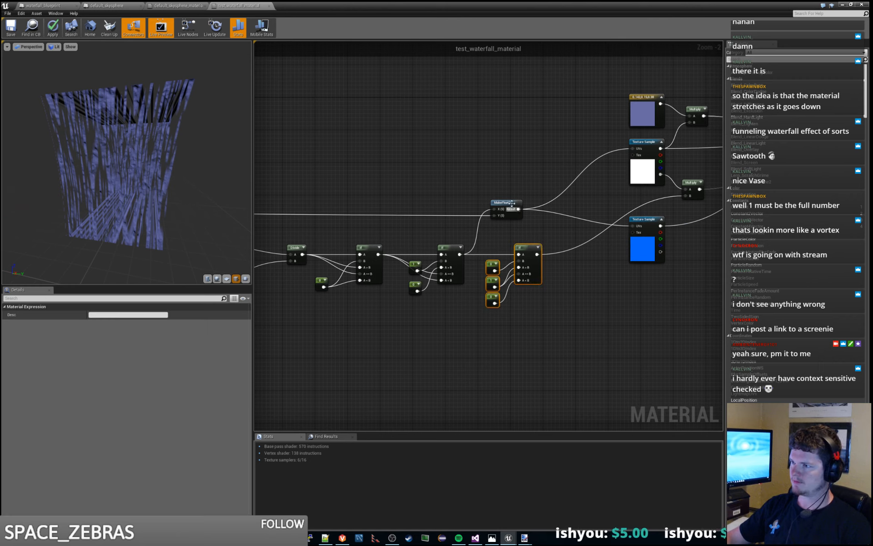
{"action": "left_click_drag", "start_coordinate": [512, 203], "coordinate": [489, 168]}
{"action": "right_click", "coordinate": [541, 128]}
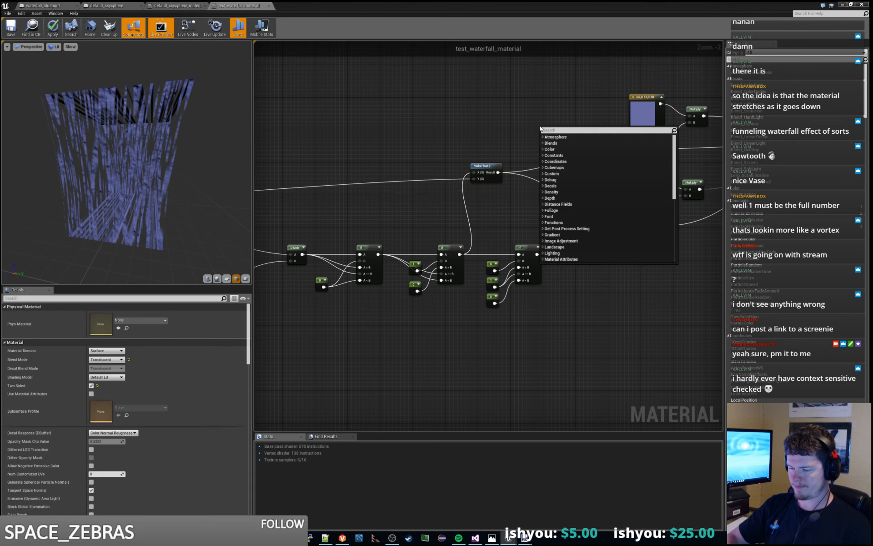
{"action": "left_click", "coordinate": [411, 113]}
- Add a Panner node near the texture samples and set its Speed Y to 1
{"action": "scroll", "coordinate": [407, 119], "scroll_direction": "down", "scroll_amount": 6}
{"action": "right_click_drag", "start_coordinate": [335, 147], "coordinate": [566, 210]}
{"action": "scroll", "coordinate": [560, 209], "scroll_direction": "up", "scroll_amount": 4}
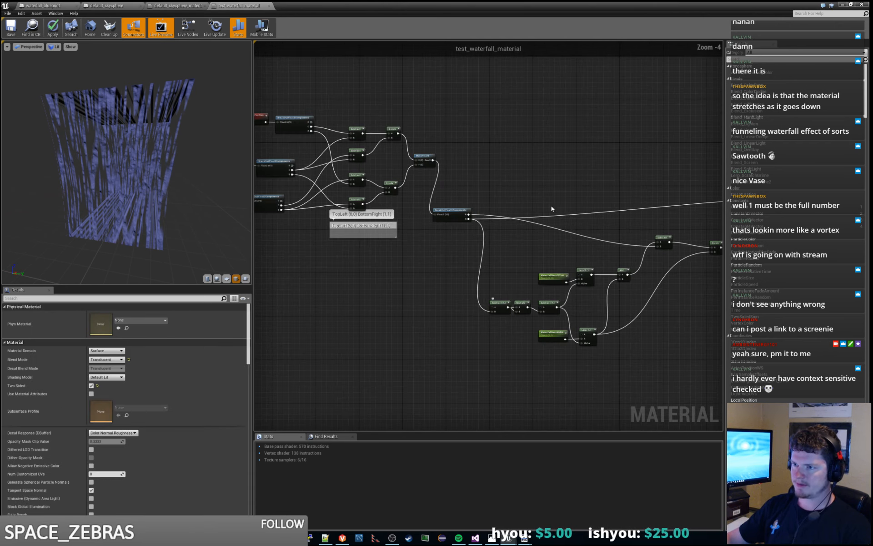
{"action": "scroll", "coordinate": [551, 205], "scroll_direction": "down", "scroll_amount": 1}
{"action": "right_click_drag", "start_coordinate": [600, 174], "coordinate": [328, 208]}
{"action": "right_click", "coordinate": [517, 199]}
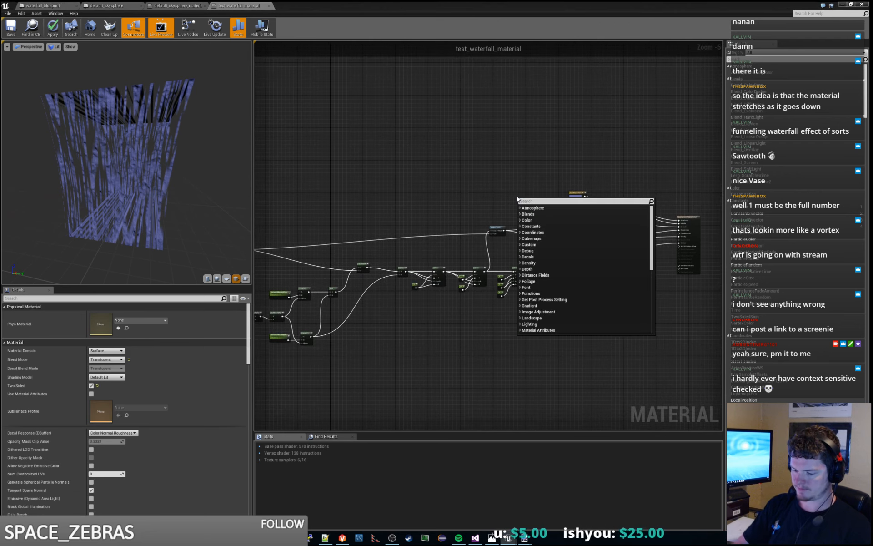
{"action": "type", "text": "panner"}
{"action": "key", "text": "Return"}
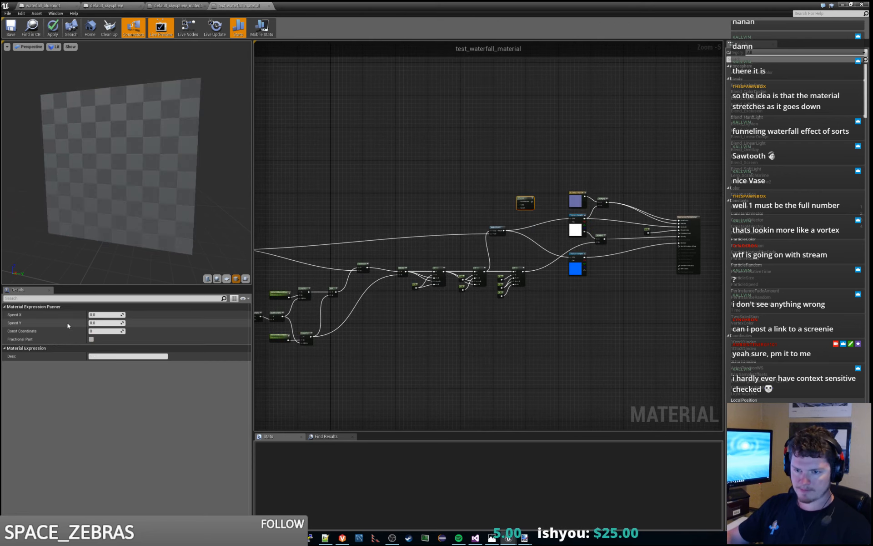
{"action": "left_click", "coordinate": [105, 322]}
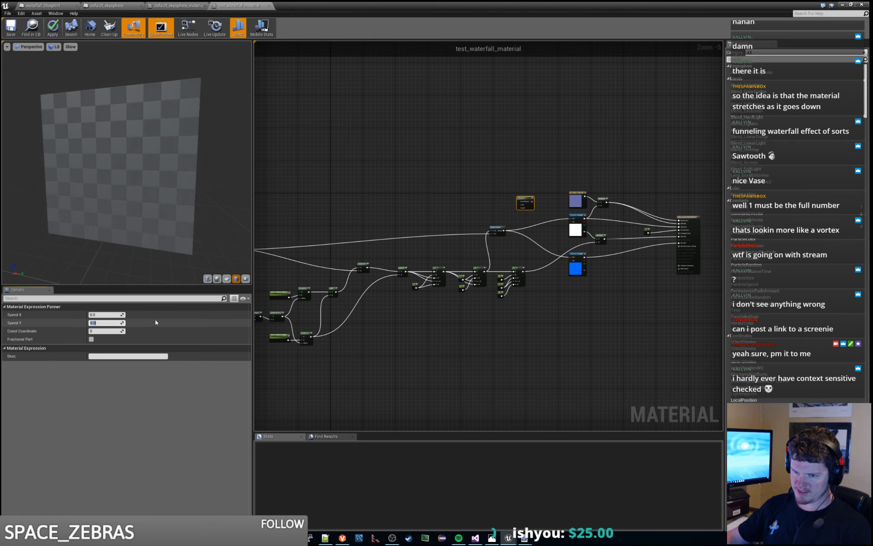
{"action": "type", "text": "1"}
{"action": "key", "text": "Return"}
- Route the MakeFloat2 result through the Panner into the UVs of both texture samples, and place the Panner beside MakeFloat2
{"action": "scroll", "coordinate": [421, 232], "scroll_direction": "up", "scroll_amount": 3}
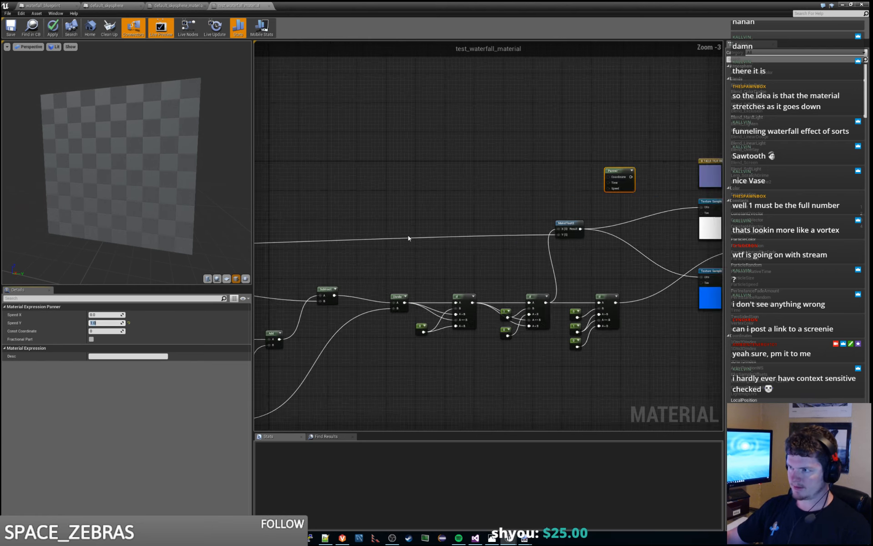
{"action": "right_click_drag", "start_coordinate": [569, 236], "coordinate": [431, 256]}
{"action": "left_click_drag", "start_coordinate": [448, 250], "coordinate": [479, 192]}
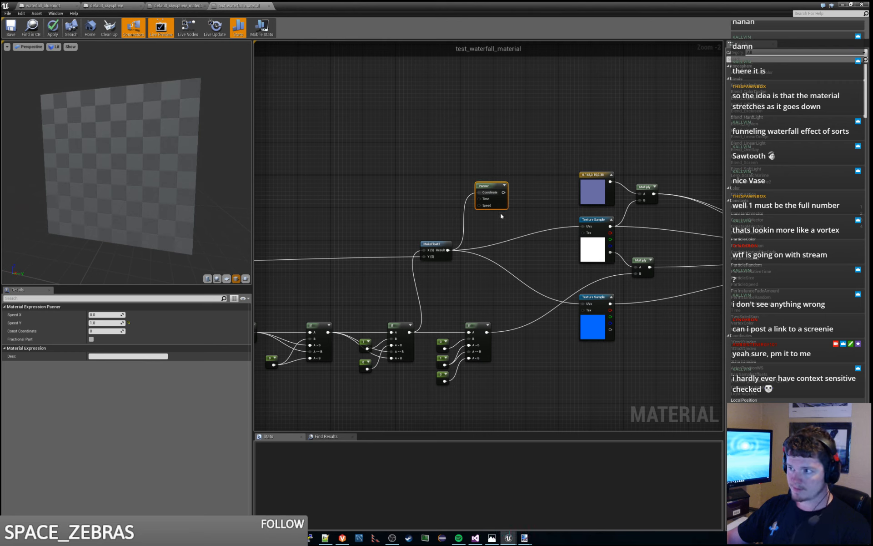
{"action": "left_click_drag", "start_coordinate": [502, 193], "coordinate": [584, 228]}
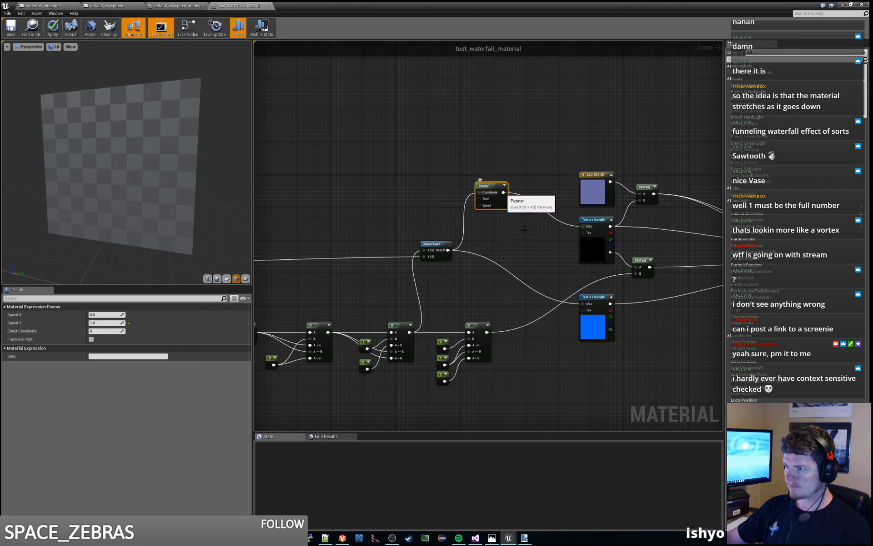
{"action": "left_click_drag", "start_coordinate": [503, 192], "coordinate": [583, 304]}
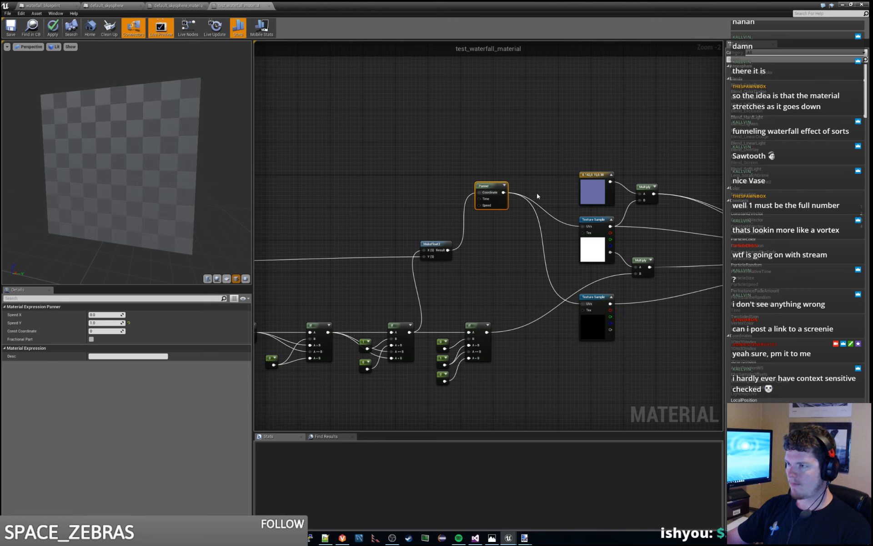
{"action": "left_click_drag", "start_coordinate": [494, 188], "coordinate": [489, 243]}
{"action": "left_click", "coordinate": [477, 210]}
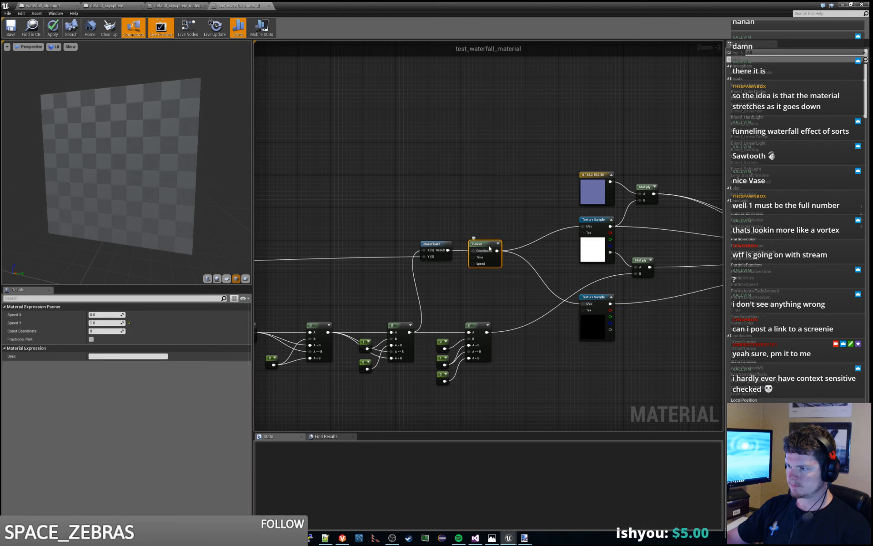
{"action": "left_click", "coordinate": [500, 213]}
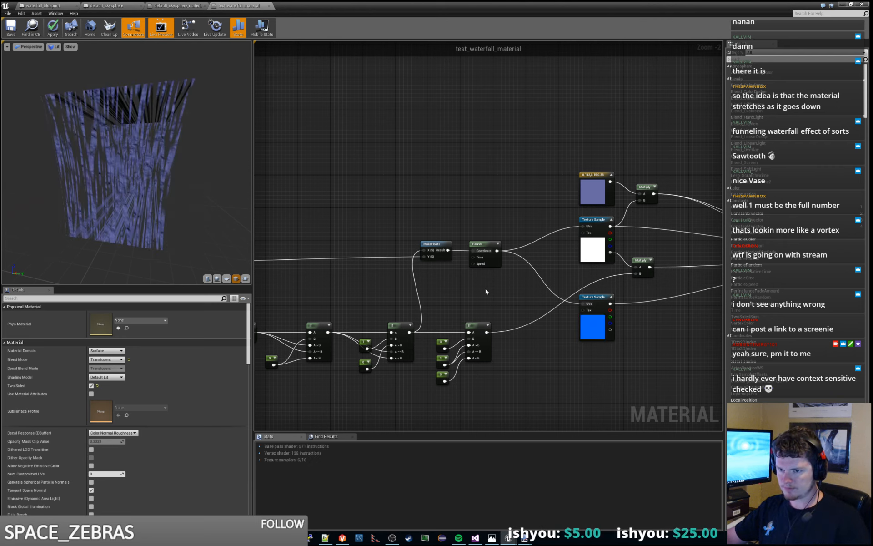
- Examine the panning waterfall in the material preview and up close in the cave level, and select its waterfall_blueprint actor
{"action": "left_click_drag", "start_coordinate": [152, 127], "coordinate": [163, 143]}
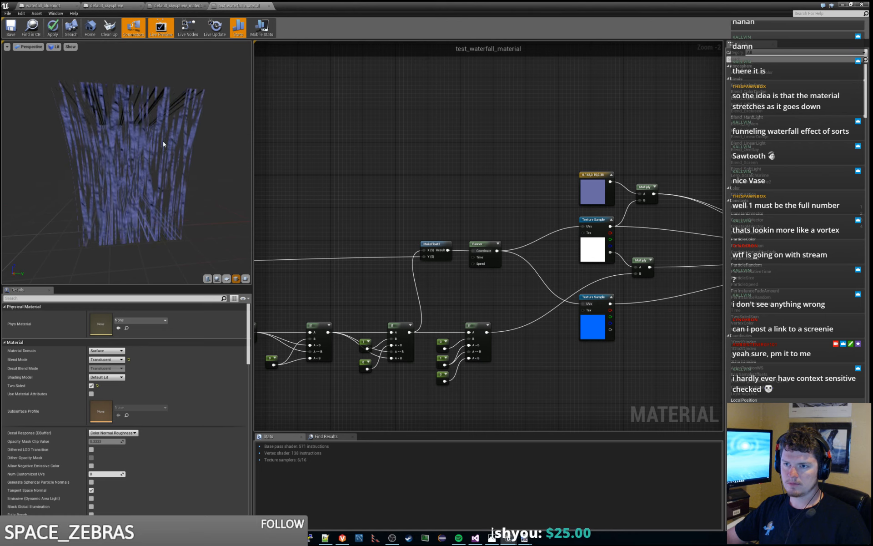
{"action": "left_click_drag", "start_coordinate": [165, 144], "coordinate": [189, 150]}
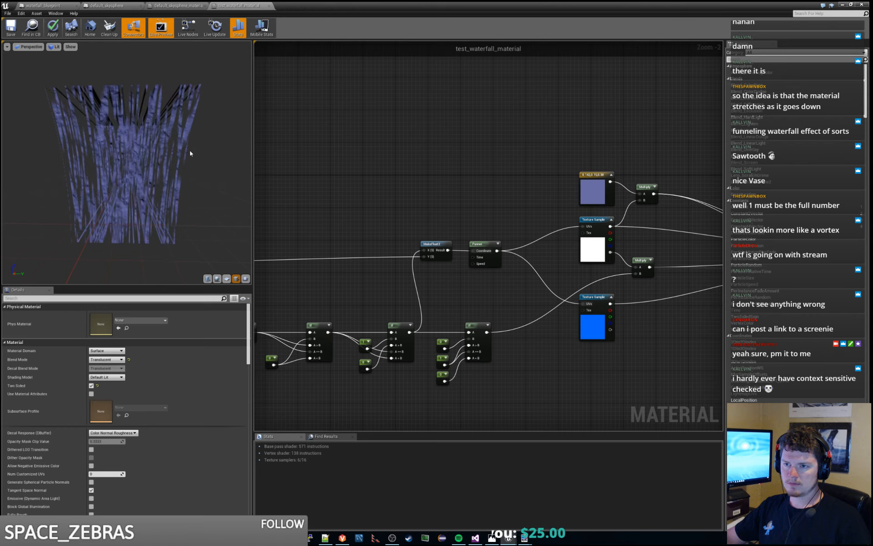
{"action": "key", "text": "alt+Tab"}
{"action": "left_click", "coordinate": [420, 28]}
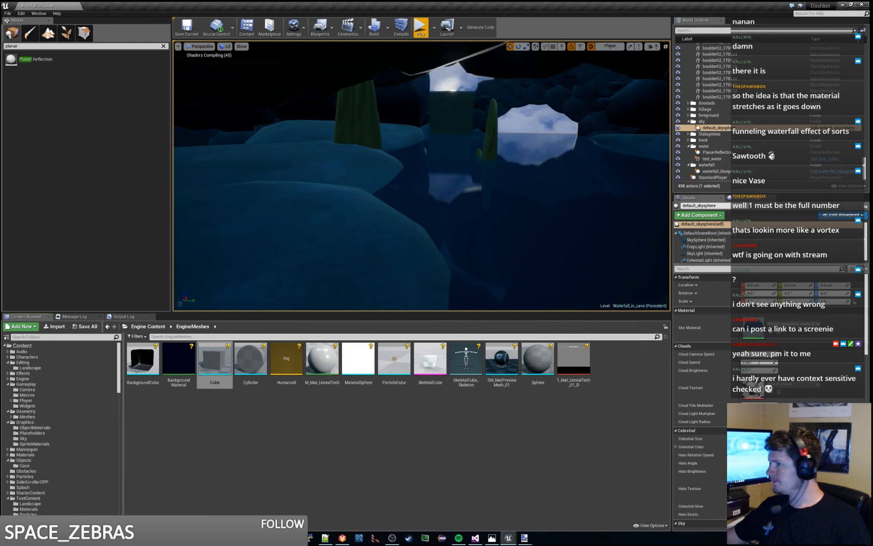
{"action": "right_click_drag", "start_coordinate": [394, 187], "coordinate": [414, 145]}
{"action": "key", "text": "w"}
{"action": "key", "text": "w"}
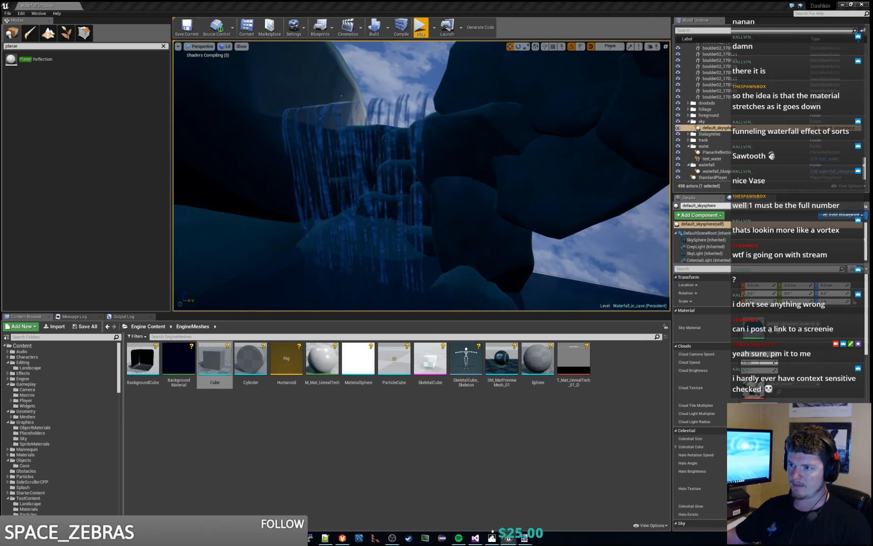
{"action": "mouse_move", "coordinate": [400, 222]}
{"action": "right_mouse_down"}
{"action": "mouse_move", "coordinate": [426, 224]}
{"action": "mouse_move", "coordinate": [402, 228]}
{"action": "right_mouse_up"}
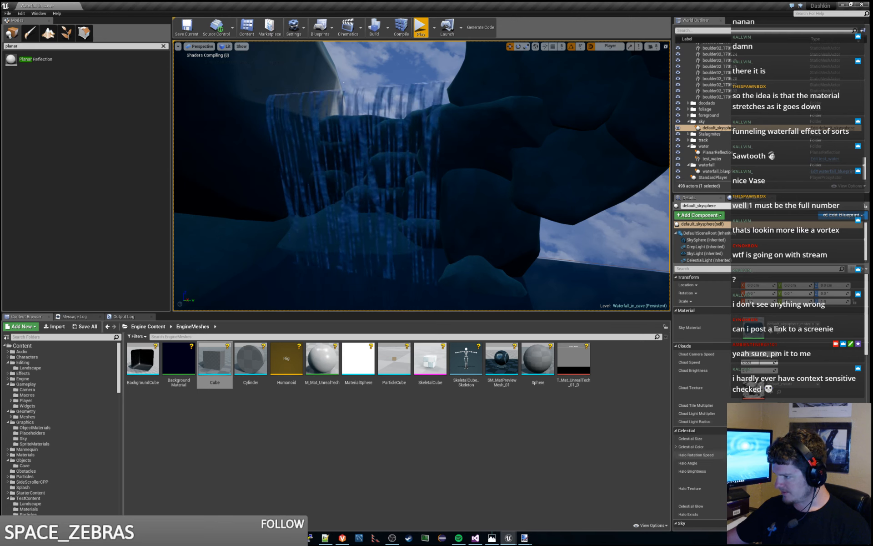
{"action": "left_click", "coordinate": [343, 82]}
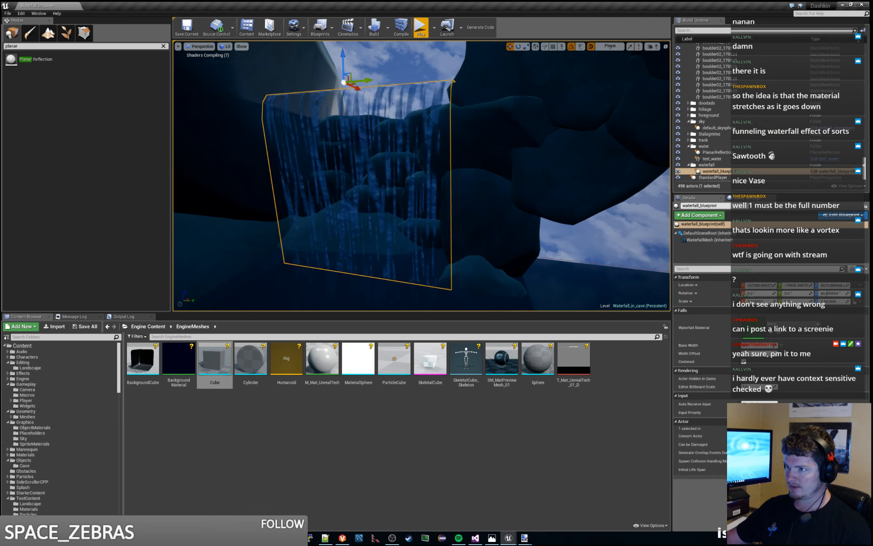
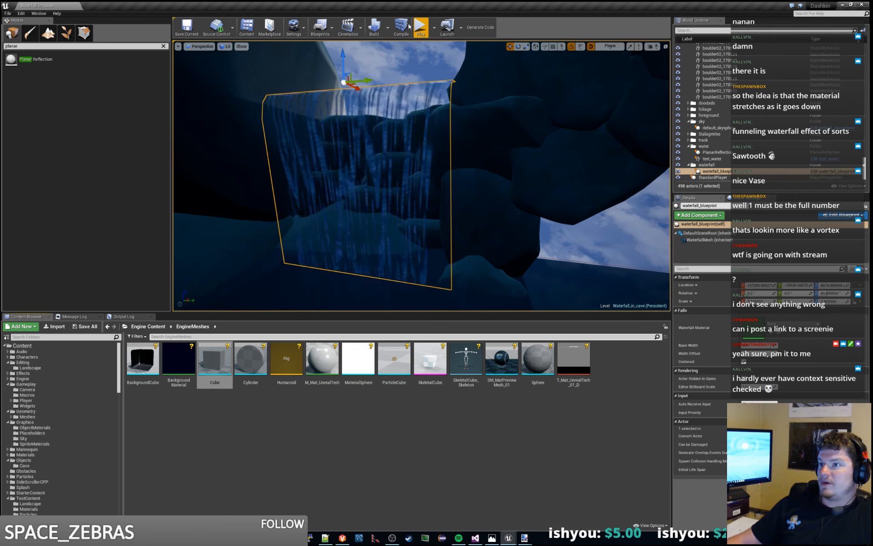
- Return to the waterfall material graph and add a Multiply node in the empty area near the BreakOutFloat2Components node
{"action": "key", "text": "alt+Tab"}
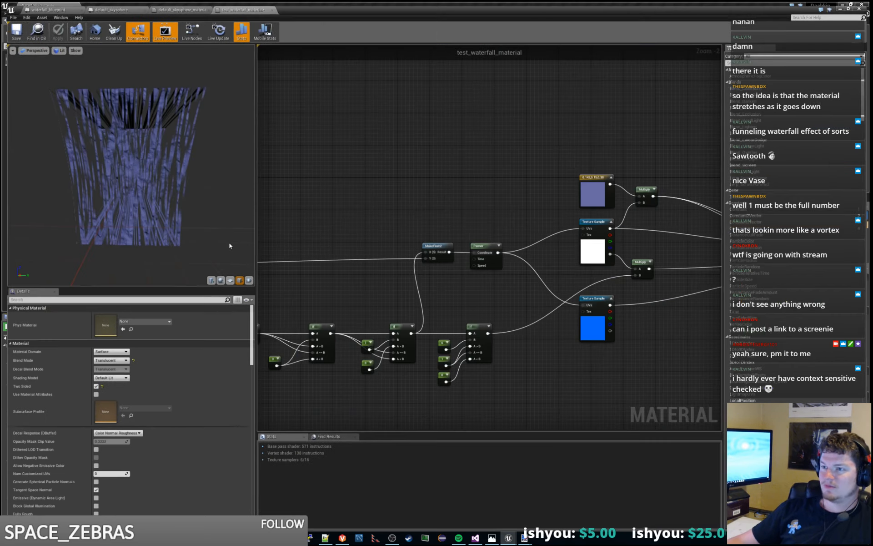
{"action": "right_click_drag", "start_coordinate": [365, 208], "coordinate": [396, 152]}
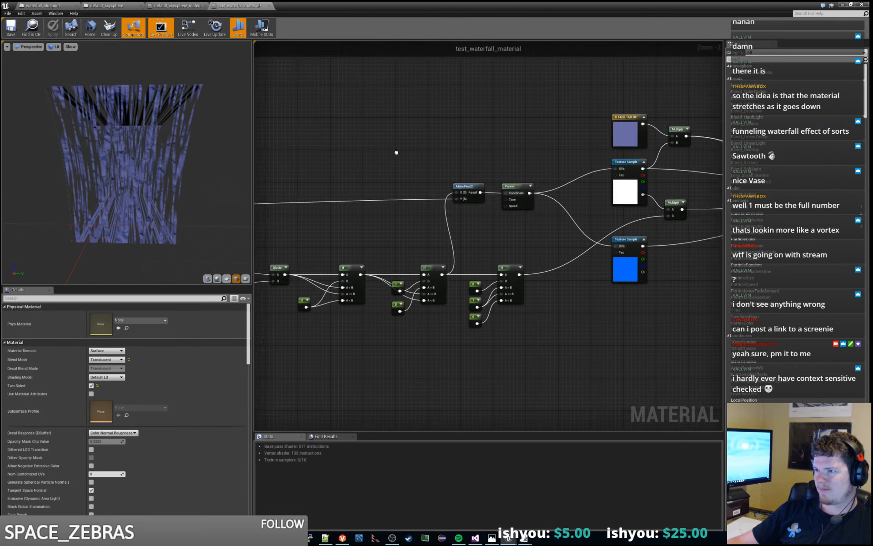
{"action": "scroll", "coordinate": [392, 197], "scroll_direction": "down", "scroll_amount": 1}
{"action": "right_click_drag", "start_coordinate": [392, 196], "coordinate": [440, 214]}
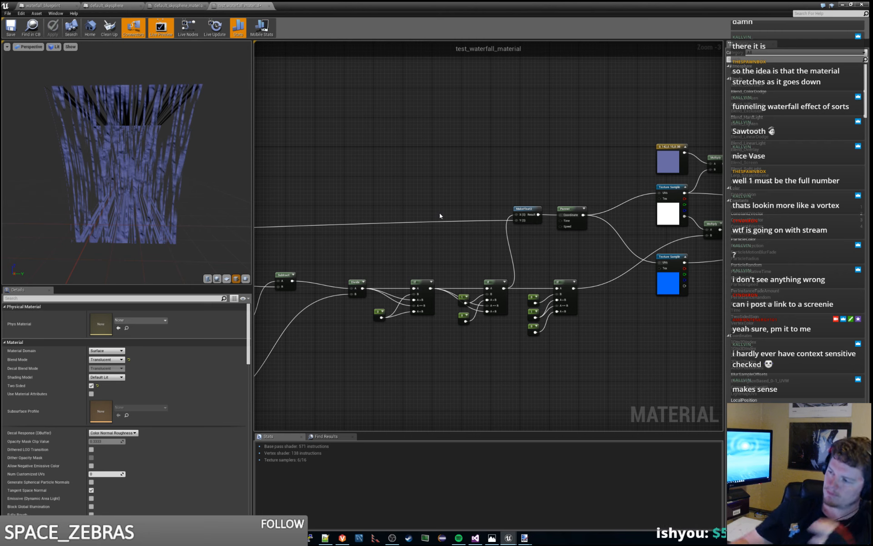
{"action": "right_click_drag", "start_coordinate": [347, 189], "coordinate": [452, 190]}
{"action": "right_click", "coordinate": [437, 193]}
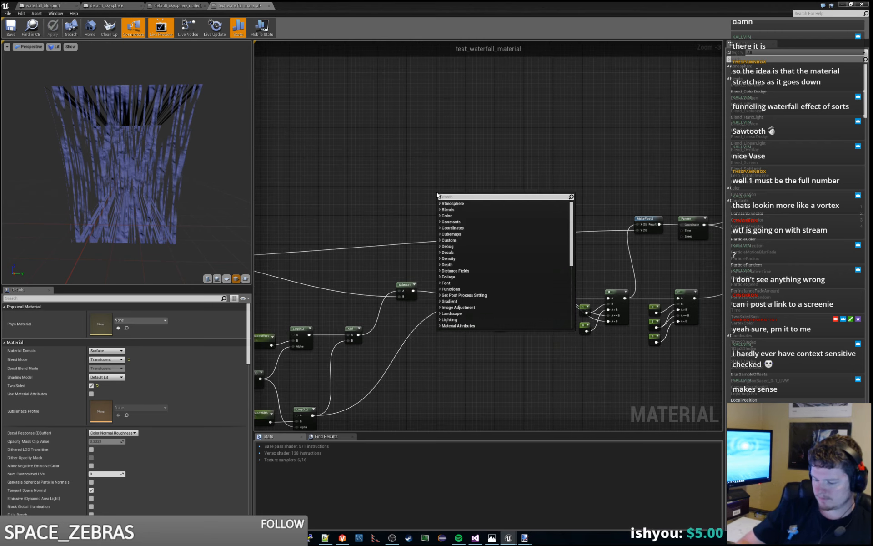
{"action": "type", "text": "multiply"}
{"action": "key", "text": "Return"}
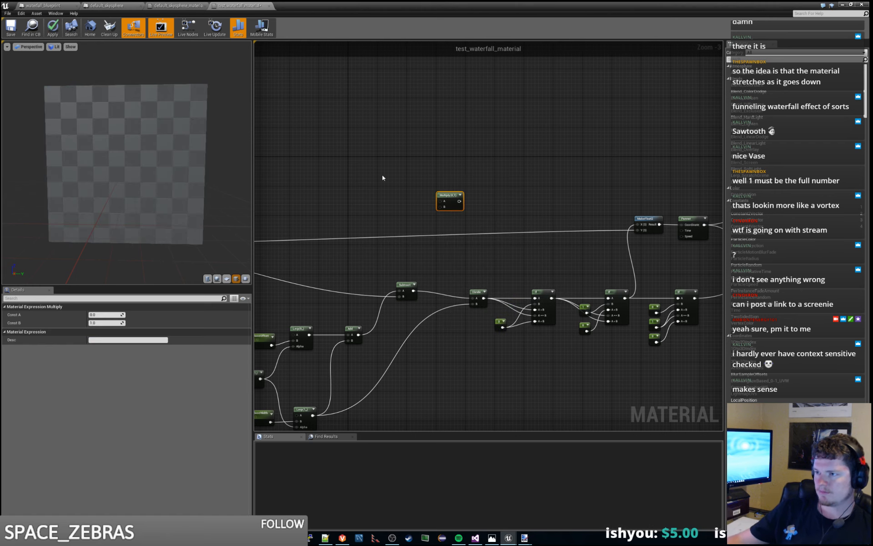
{"action": "left_click_drag", "start_coordinate": [455, 196], "coordinate": [292, 179]}
- Add a Constant node with the value 0.1 and place it just above the new Multiply node
{"action": "right_click", "coordinate": [320, 163]}
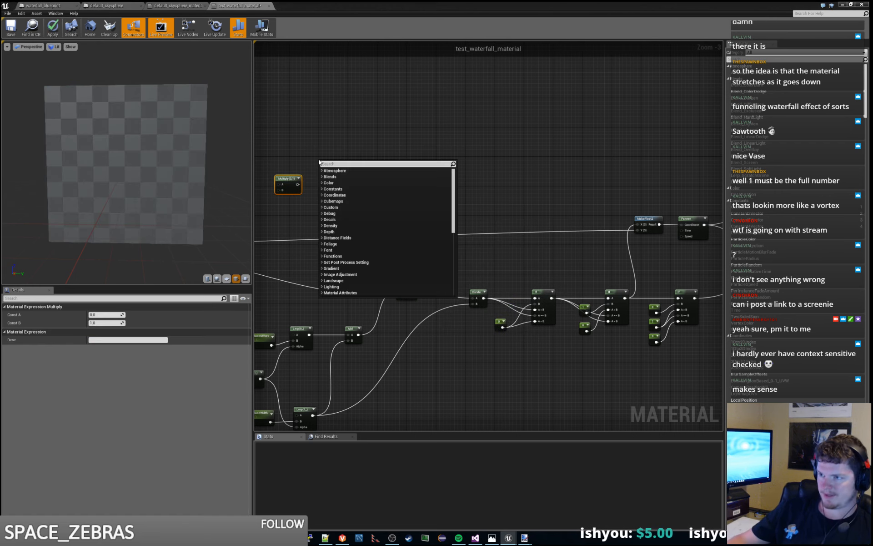
{"action": "type", "text": "constant"}
{"action": "key", "text": "Return"}
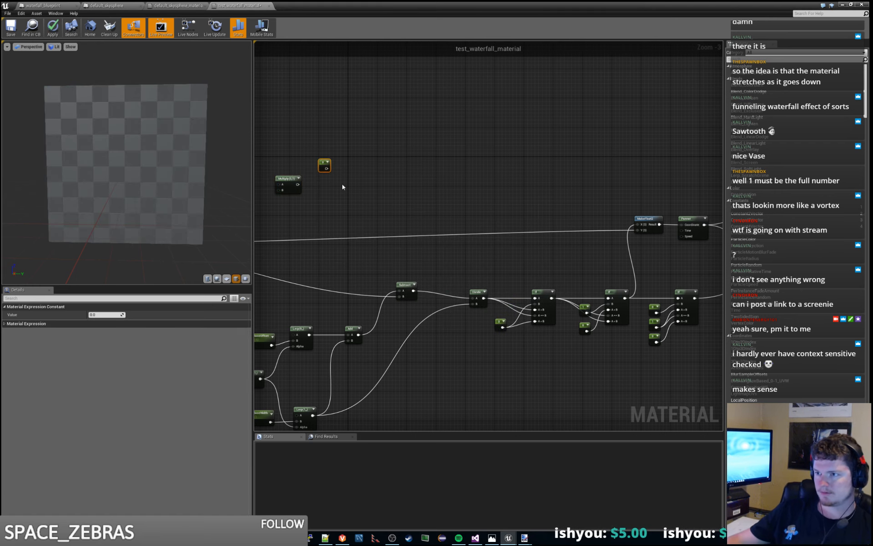
{"action": "left_click_drag", "start_coordinate": [326, 166], "coordinate": [308, 161]}
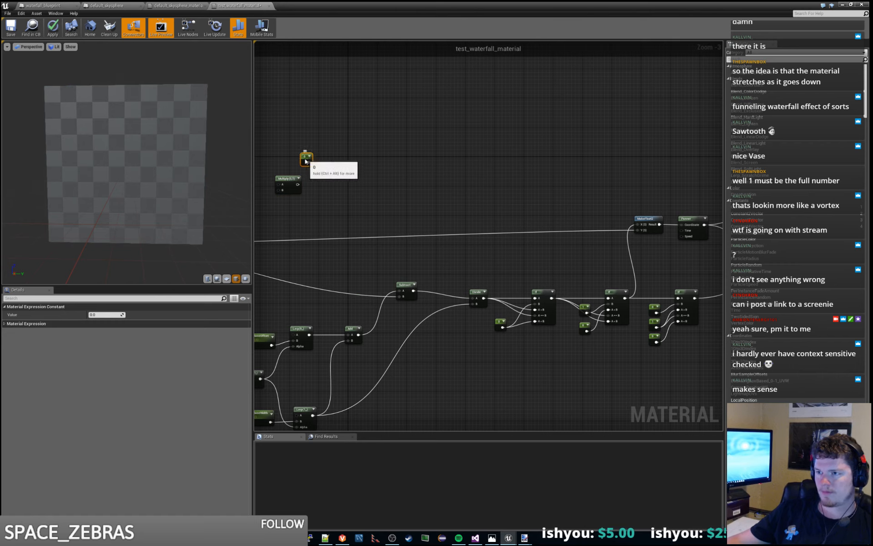
{"action": "left_click", "coordinate": [107, 314]}
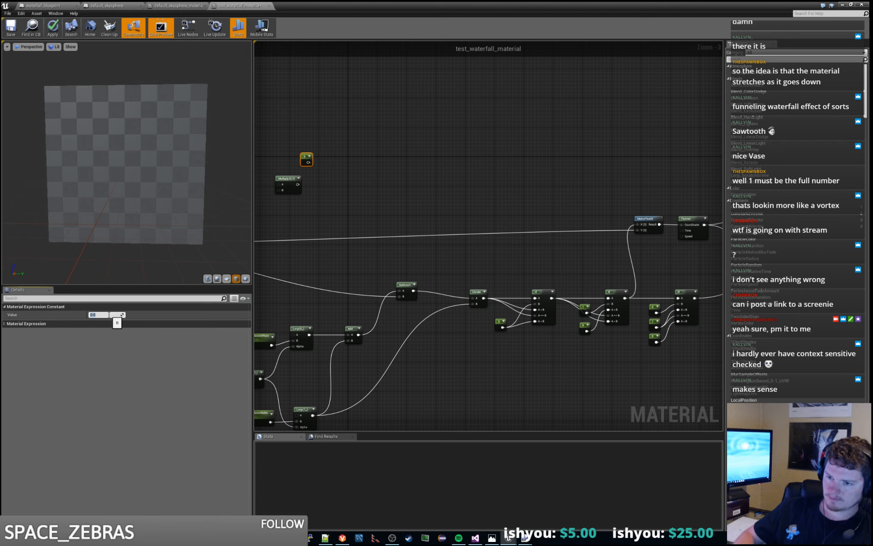
{"action": "type", "text": "0.1"}
{"action": "key", "text": "Return"}
{"action": "left_click_drag", "start_coordinate": [302, 156], "coordinate": [287, 159]}
- Connect the G output of BreakOutFloat2Components to both A and B of the new Multiply node to square it
{"action": "right_click_drag", "start_coordinate": [282, 145], "coordinate": [520, 174]}
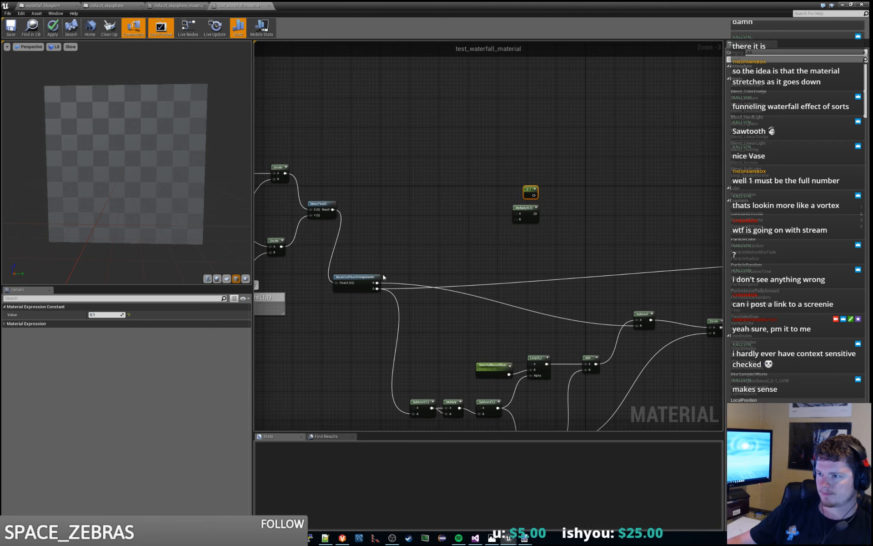
{"action": "left_click_drag", "start_coordinate": [377, 282], "coordinate": [518, 217]}
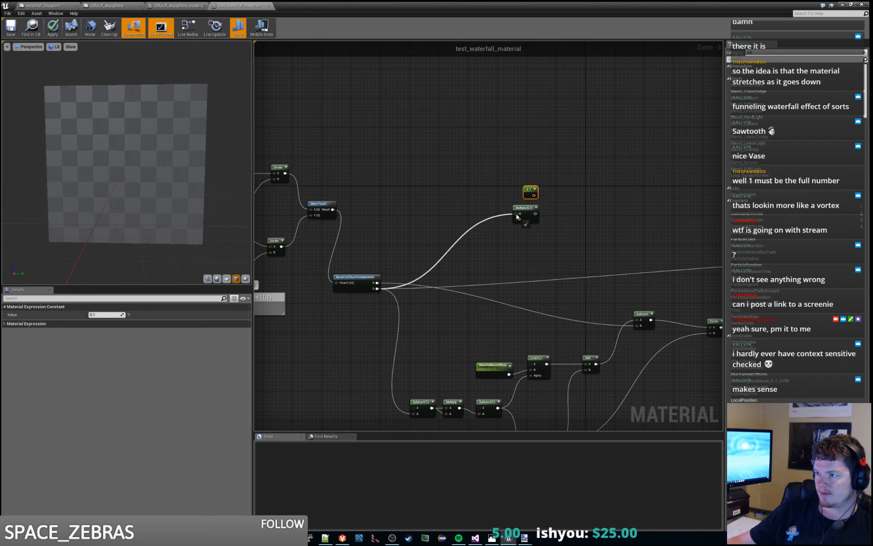
{"action": "left_click_drag", "start_coordinate": [377, 288], "coordinate": [516, 222]}
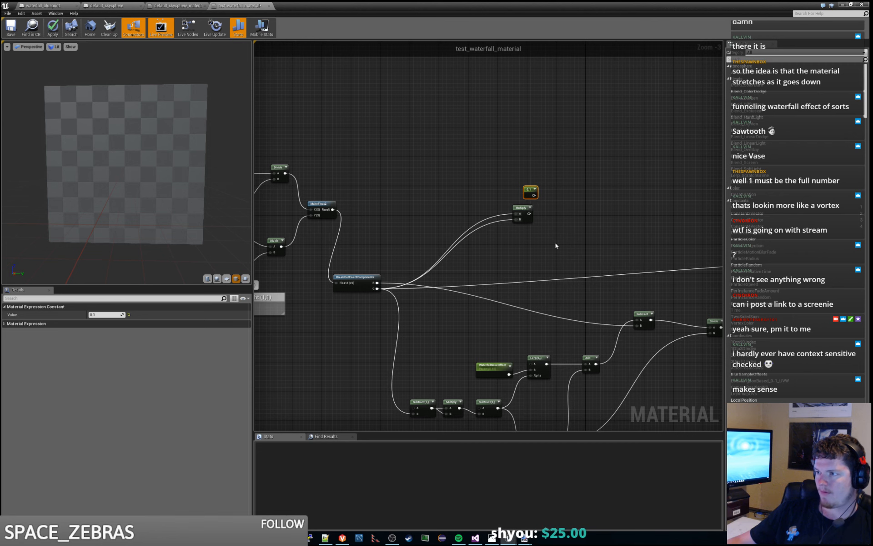
- Add a second Multiply node that multiplies the 0.1 constant by the squared result, and place it beside them
{"action": "right_click_drag", "start_coordinate": [555, 245], "coordinate": [469, 249]}
{"action": "right_click", "coordinate": [509, 209]}
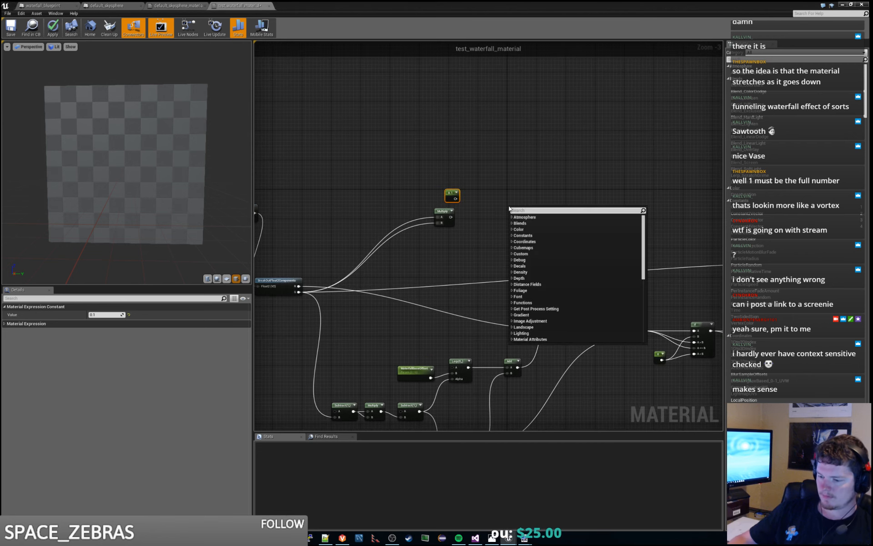
{"action": "type", "text": "multiply"}
{"action": "key", "text": "Return"}
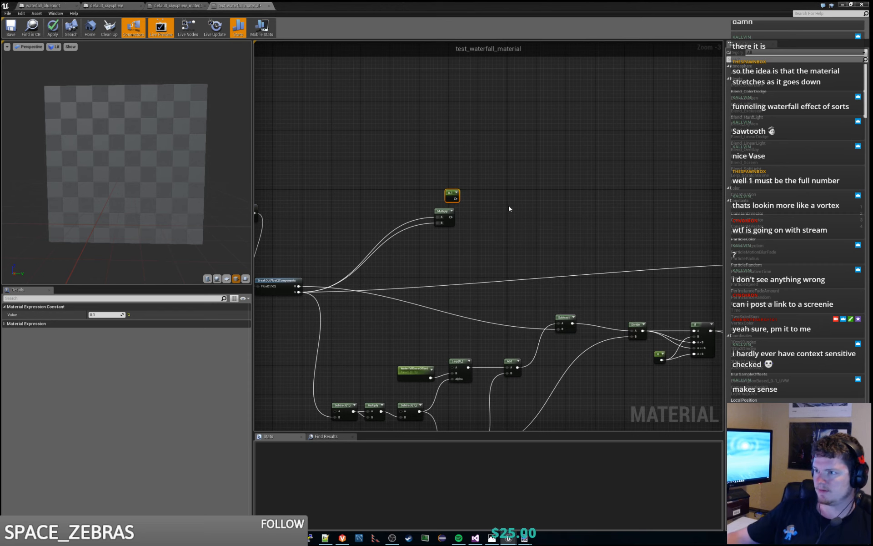
{"action": "left_click_drag", "start_coordinate": [455, 199], "coordinate": [489, 196]}
{"action": "right_click_drag", "start_coordinate": [547, 207], "coordinate": [457, 212]}
{"action": "scroll", "coordinate": [458, 220], "scroll_direction": "down", "scroll_amount": 1}
{"action": "left_click_drag", "start_coordinate": [412, 203], "coordinate": [410, 205]}
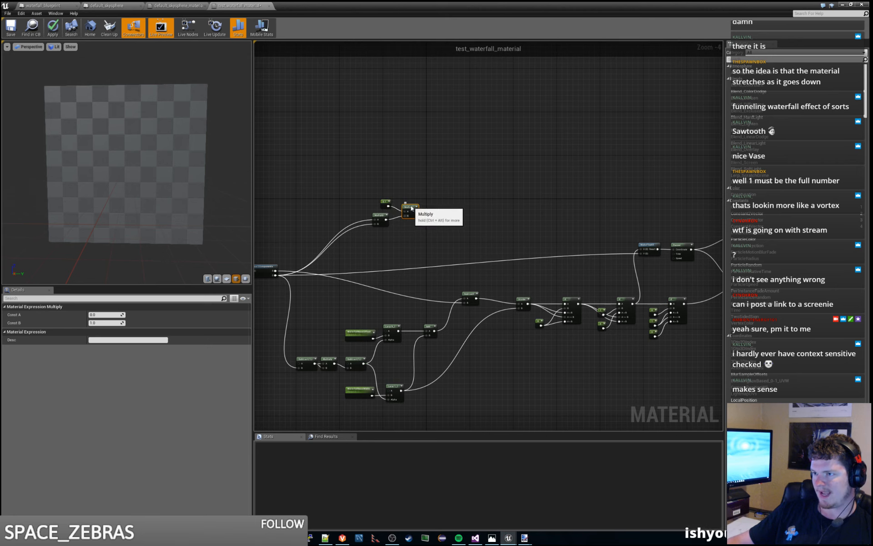
- Add an unconnected Add node just above the MakeFloat2 node
{"action": "right_click_drag", "start_coordinate": [521, 209], "coordinate": [415, 213]}
{"action": "right_click", "coordinate": [542, 232]}
{"action": "type", "text": "add"}
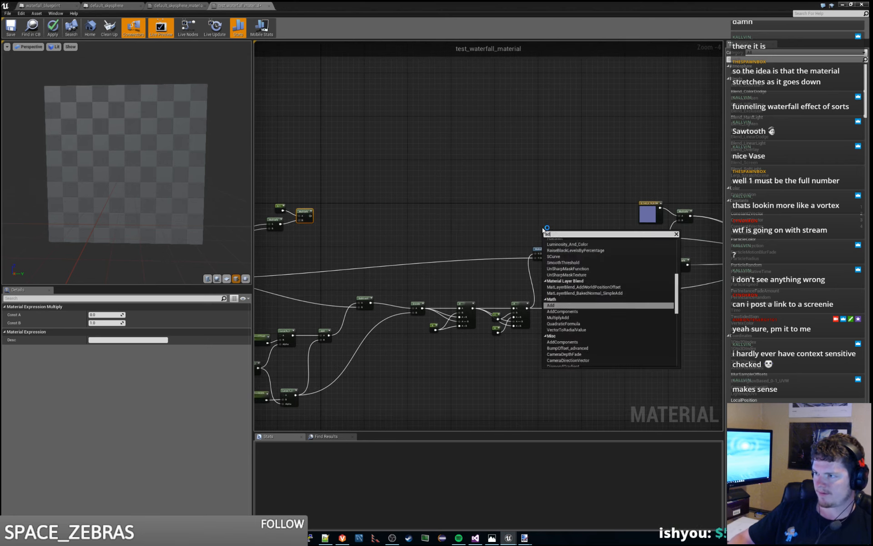
{"action": "key", "text": "Return"}
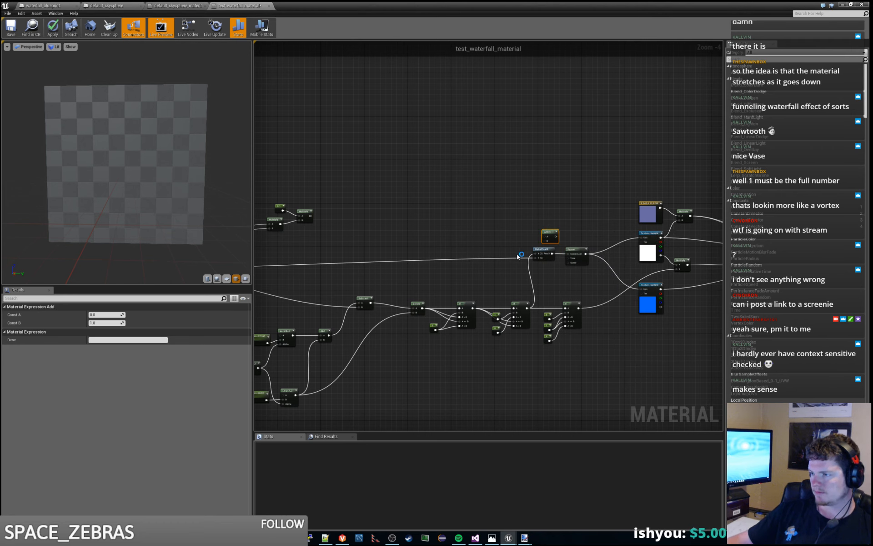
{"action": "left_click_drag", "start_coordinate": [576, 281], "coordinate": [550, 255]}
{"action": "left_click", "coordinate": [598, 225]}
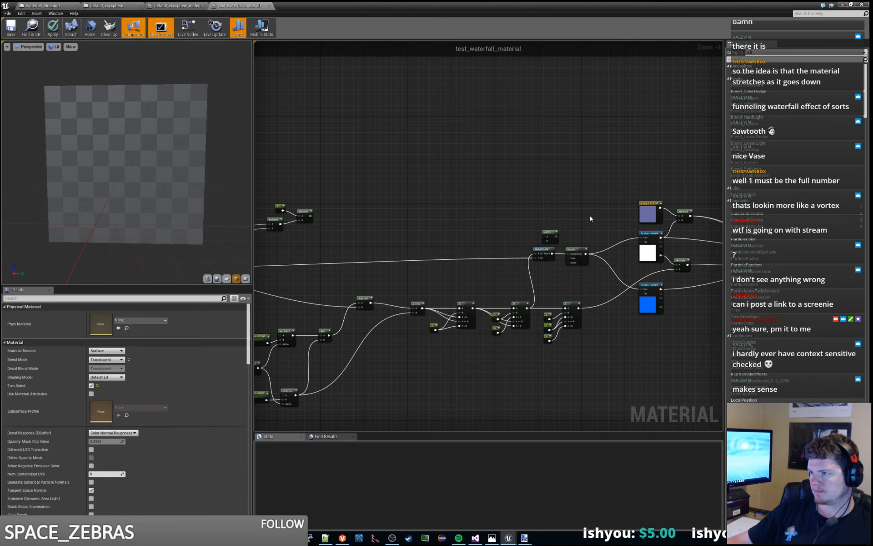
- Move the texture samples and material output away from the Panner, and place the two Multiply nodes and their constant above MakeFloat2
{"action": "right_click_drag", "start_coordinate": [590, 216], "coordinate": [382, 204]}
{"action": "left_click_drag", "start_coordinate": [424, 179], "coordinate": [639, 302]}
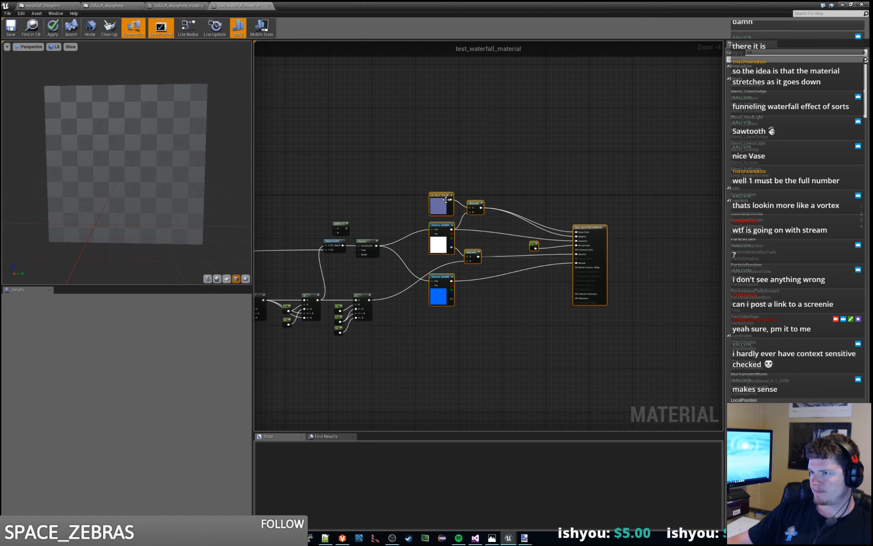
{"action": "left_click_drag", "start_coordinate": [445, 199], "coordinate": [515, 199]}
{"action": "right_click_drag", "start_coordinate": [438, 199], "coordinate": [676, 191]}
{"action": "left_click_drag", "start_coordinate": [287, 172], "coordinate": [619, 190]}
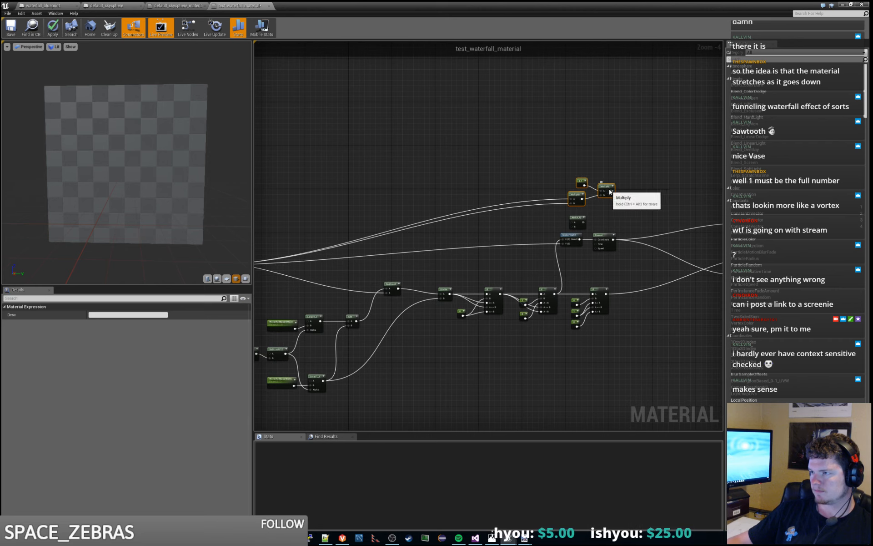
- Add another Add node between the Panner and the texture samples
{"action": "right_click_drag", "start_coordinate": [625, 193], "coordinate": [498, 204]}
{"action": "right_click", "coordinate": [498, 203]}
{"action": "type", "text": "add"}
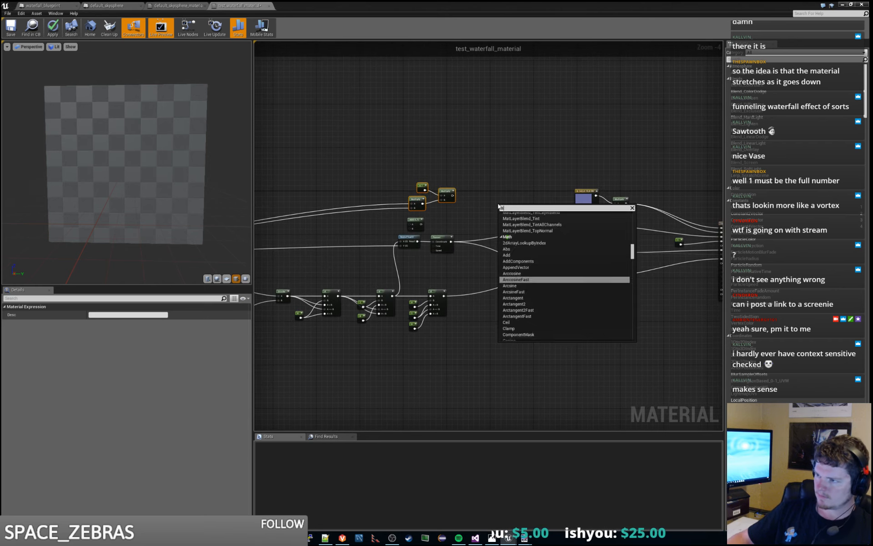
{"action": "key", "text": "Return"}
{"action": "scroll", "coordinate": [498, 203], "scroll_direction": "up", "scroll_amount": 4}
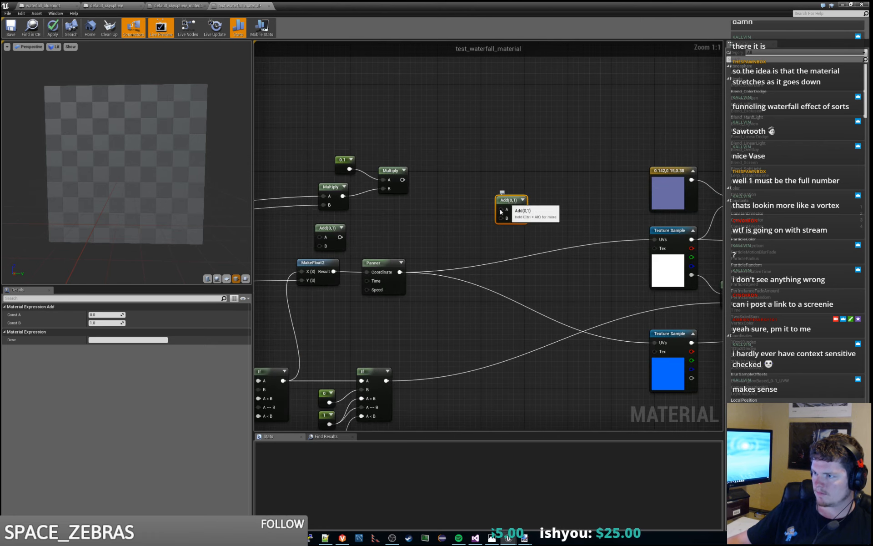
{"action": "left_click_drag", "start_coordinate": [500, 201], "coordinate": [464, 231]}
- Feed the scaled Multiply result and the Panner into the Add node, and route its output to the UVs of both texture samples
{"action": "left_click_drag", "start_coordinate": [403, 180], "coordinate": [465, 239]}
{"action": "left_click_drag", "start_coordinate": [403, 271], "coordinate": [657, 239]}
{"action": "left_click_drag", "start_coordinate": [480, 239], "coordinate": [655, 343]}
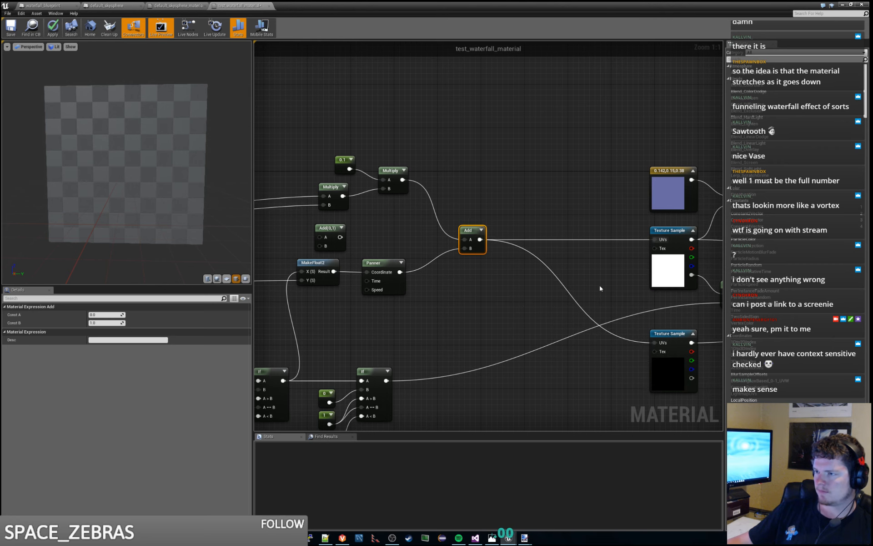
- Examine the changed flow of the waterfall in the material preview and on the waterfall in the cave level
{"action": "scroll", "coordinate": [600, 288], "scroll_direction": "down", "scroll_amount": 2}
{"action": "right_click_drag", "start_coordinate": [517, 305], "coordinate": [498, 264]}
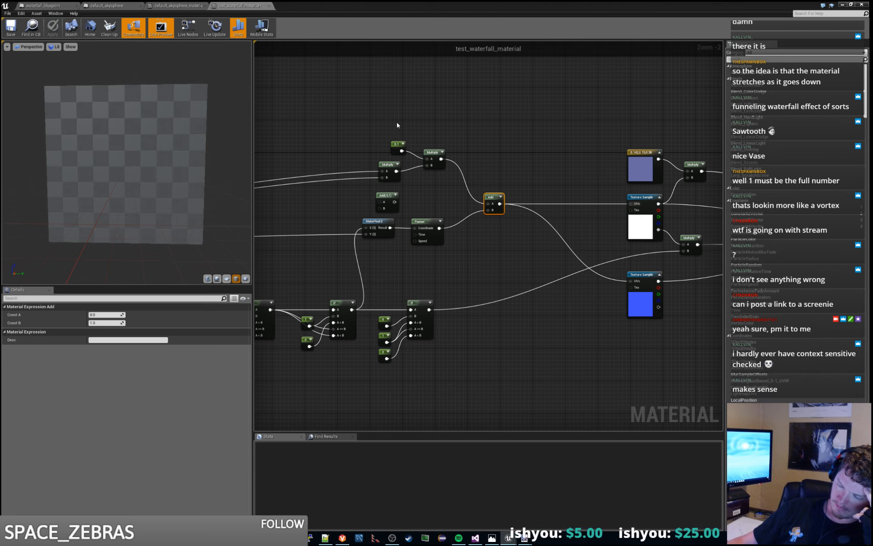
{"action": "left_click_drag", "start_coordinate": [191, 160], "coordinate": [168, 171]}
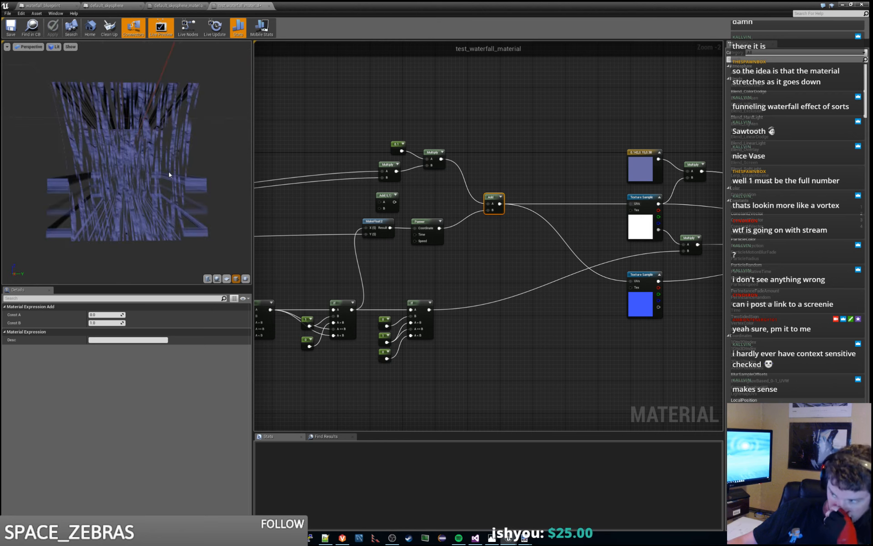
{"action": "left_click_drag", "start_coordinate": [228, 193], "coordinate": [190, 186]}
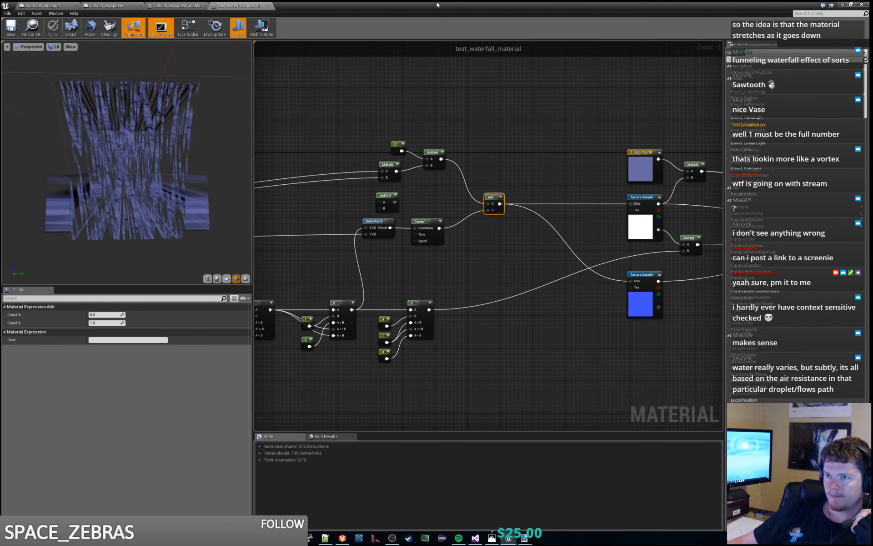
{"action": "left_click", "coordinate": [843, 5]}
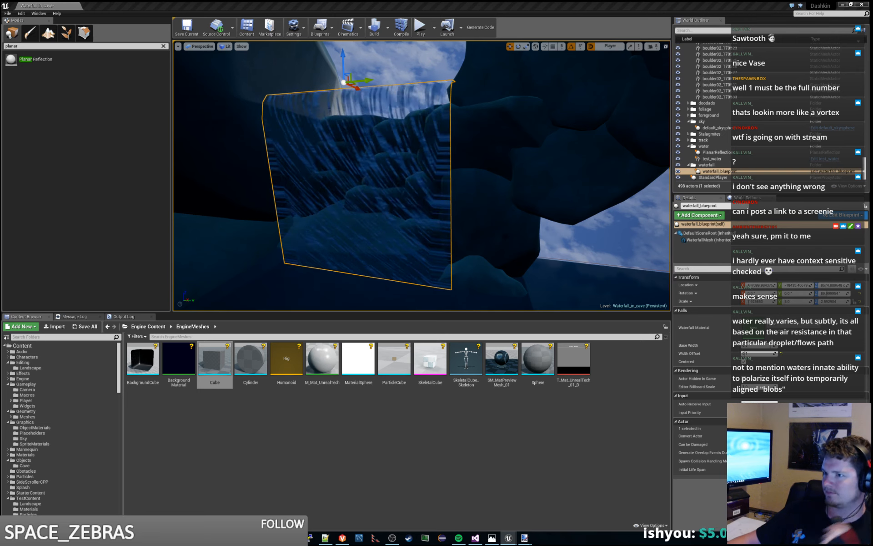
{"action": "mouse_move", "coordinate": [422, 176]}
{"action": "right_mouse_down"}
{"action": "mouse_move", "coordinate": [464, 191]}
{"action": "mouse_move", "coordinate": [414, 200]}
{"action": "mouse_move", "coordinate": [411, 188]}
{"action": "right_mouse_up"}
{"action": "key", "text": "s"}
{"action": "key", "text": "w"}
{"action": "key", "text": "w"}
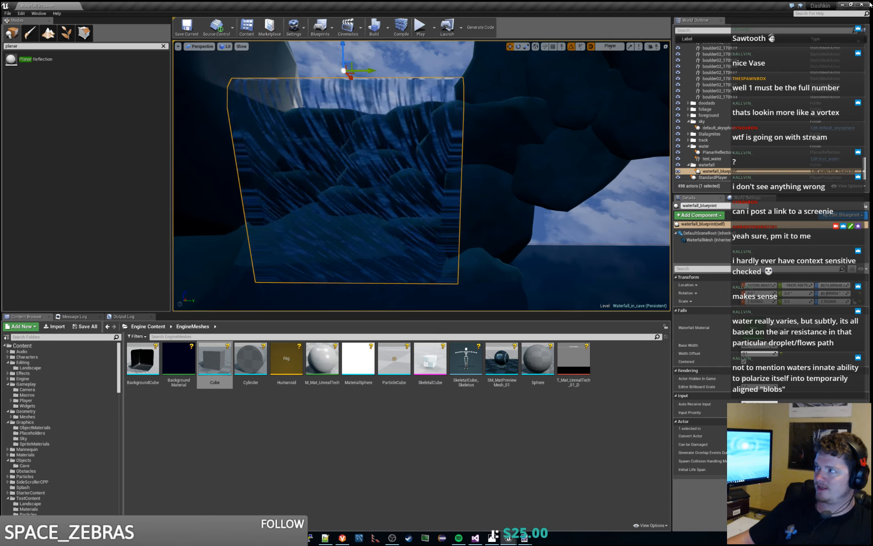
- Return to the material graph and add a BreakOutFloat2Components node fed by the Panner's output
{"action": "left_click_drag", "start_coordinate": [871, 5], "coordinate": [290, 1]}
{"action": "right_click_drag", "start_coordinate": [560, 211], "coordinate": [484, 218]}
{"action": "scroll", "coordinate": [432, 173], "scroll_direction": "up", "scroll_amount": 2}
{"action": "right_click_drag", "start_coordinate": [424, 168], "coordinate": [512, 151]}
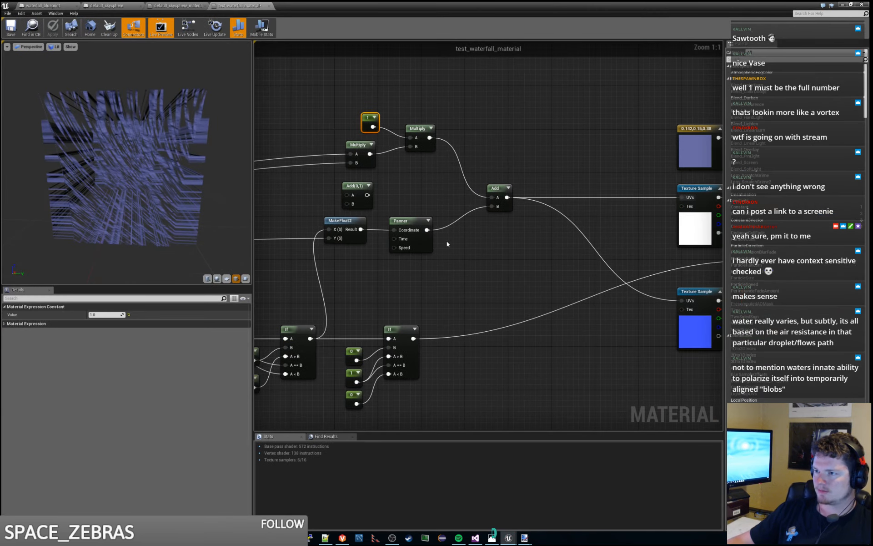
{"action": "right_click", "coordinate": [414, 221]}
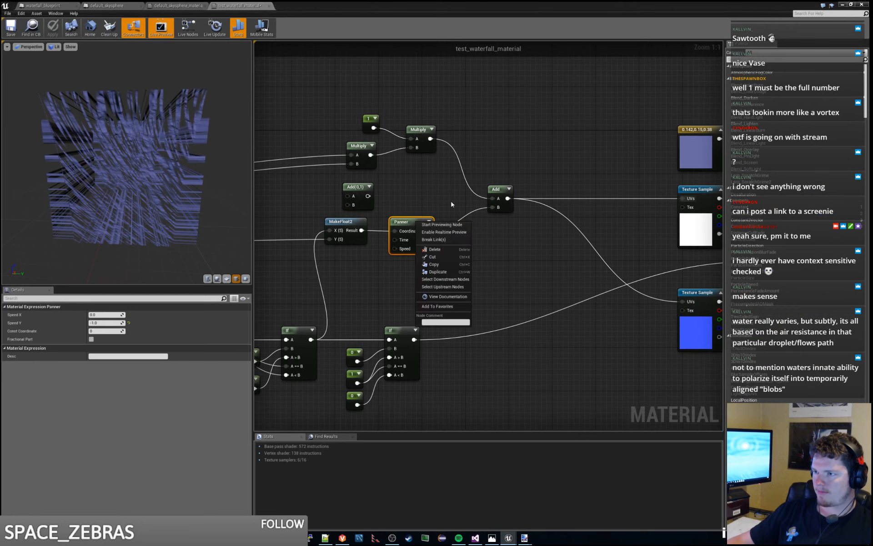
{"action": "left_click", "coordinate": [453, 204]}
{"action": "left_click_drag", "start_coordinate": [428, 231], "coordinate": [483, 237]}
{"action": "type", "text": "break"}
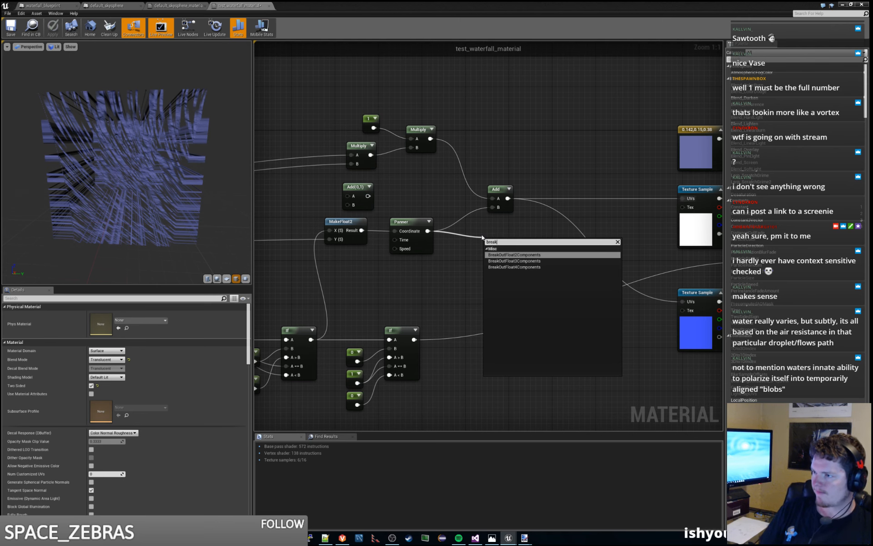
{"action": "key", "text": "Return"}
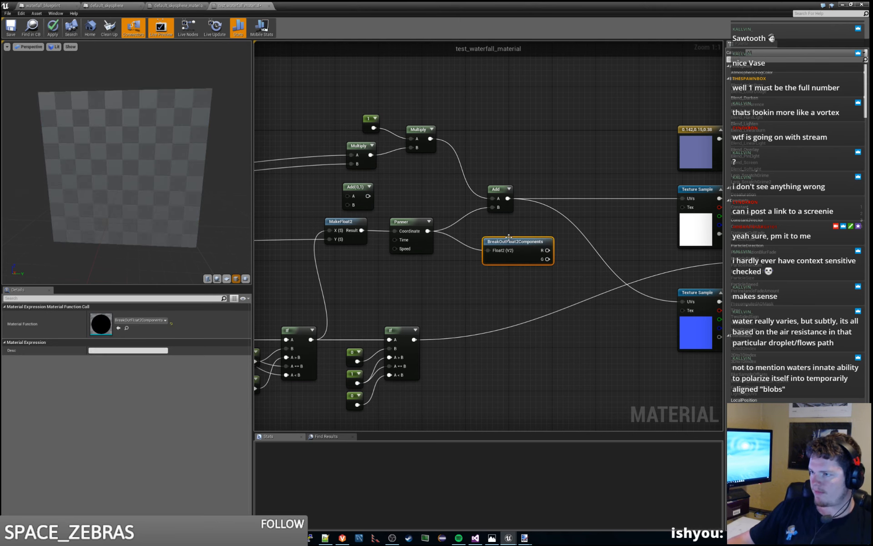
- Place BreakOutFloat2Components beside the Panner, shift the Add node away, and connect the G output to its B input
{"action": "left_click_drag", "start_coordinate": [509, 236], "coordinate": [481, 227]}
{"action": "left_click_drag", "start_coordinate": [507, 186], "coordinate": [543, 171]}
{"action": "left_click_drag", "start_coordinate": [519, 250], "coordinate": [542, 193]}
{"action": "left_click", "coordinate": [556, 190]}
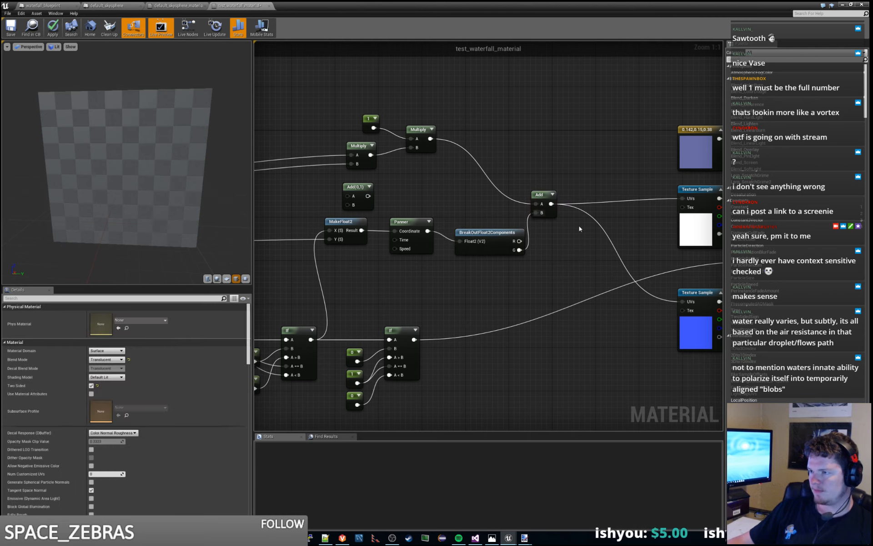
- Add a MakeFloat2 node to the material graph and place it beside the BreakOutFloat2Components node
{"action": "right_click_drag", "start_coordinate": [565, 254], "coordinate": [498, 264]}
{"action": "right_click", "coordinate": [500, 255]}
{"action": "type", "text": "crea"}
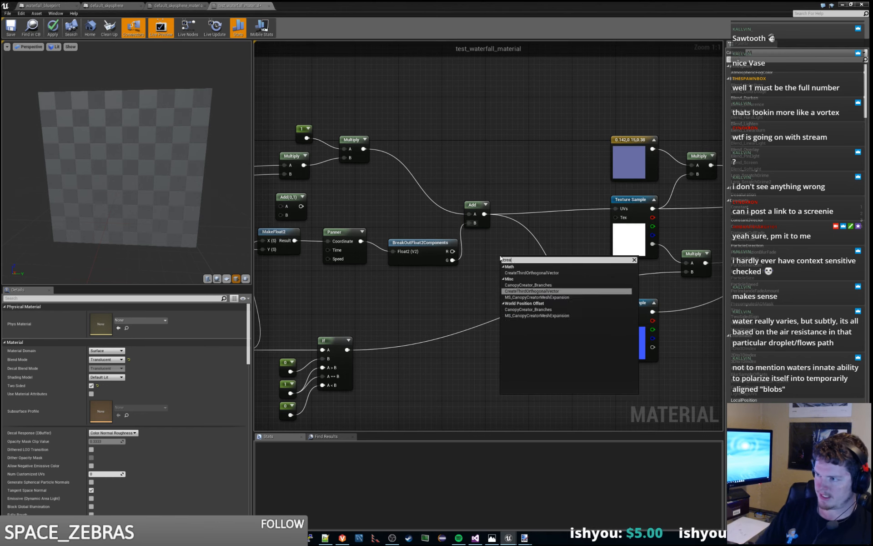
{"action": "type", "text": "tef"}
{"action": "type", "text": "make"}
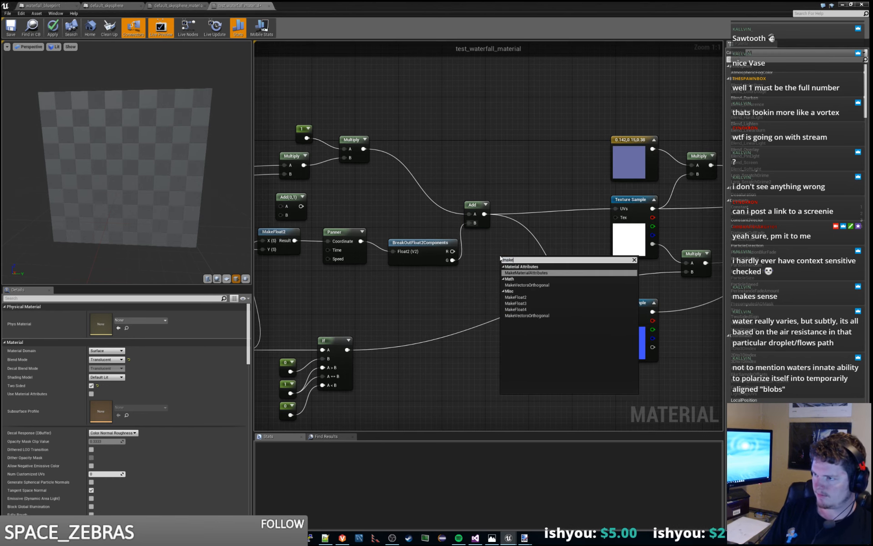
{"action": "key", "text": "Down"}
{"action": "key", "text": "Down"}
{"action": "key", "text": "Return"}
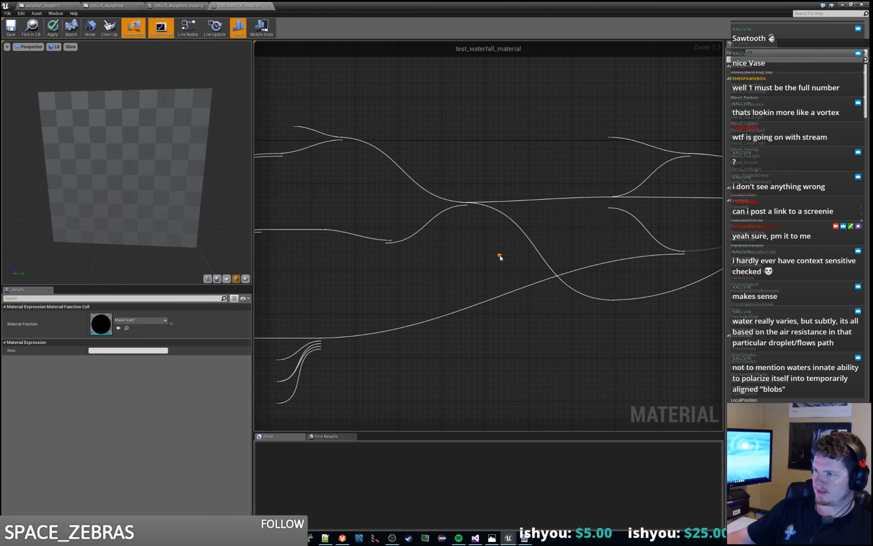
{"action": "left_click_drag", "start_coordinate": [516, 260], "coordinate": [523, 243]}
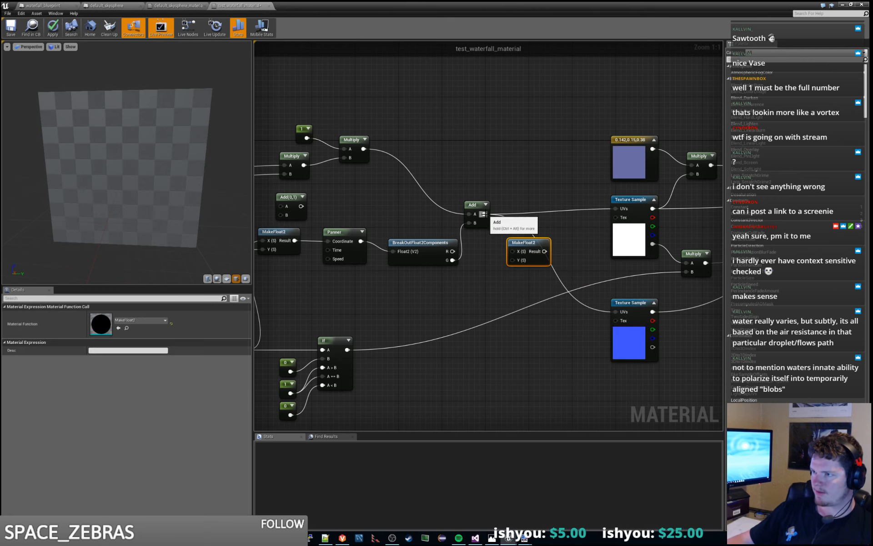
- Feed the R output and the Add result into MakeFloat2's X and Y, and route its Result to both texture samples' UVs
{"action": "left_click_drag", "start_coordinate": [485, 214], "coordinate": [514, 261]}
{"action": "left_click_drag", "start_coordinate": [453, 251], "coordinate": [616, 208]}
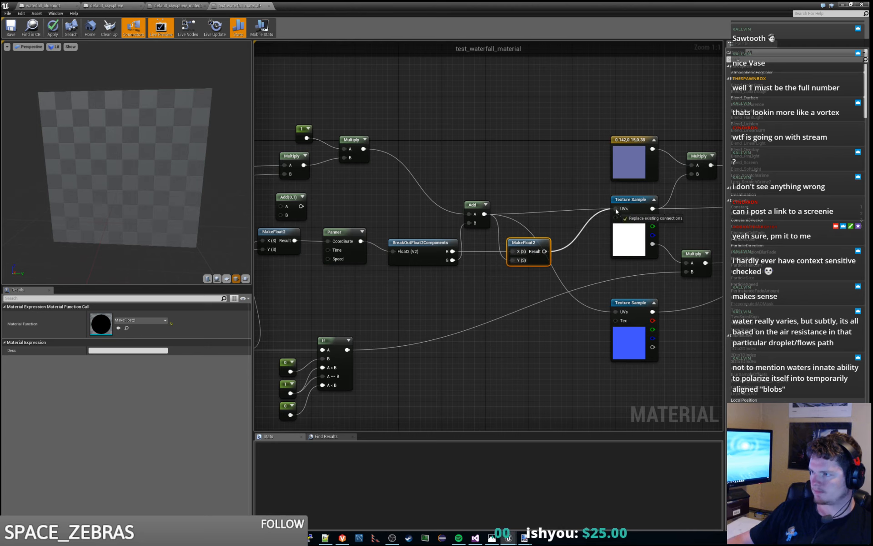
{"action": "left_click_drag", "start_coordinate": [544, 251], "coordinate": [615, 314]}
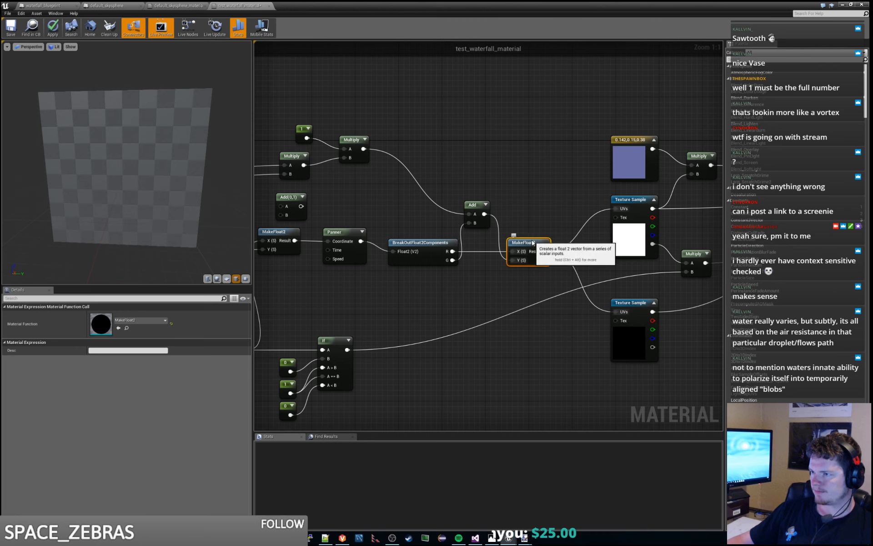
{"action": "mouse_move", "coordinate": [475, 206]}
{"action": "left_mouse_down"}
{"action": "mouse_move", "coordinate": [474, 144]}
{"action": "mouse_move", "coordinate": [480, 214]}
{"action": "left_mouse_up"}
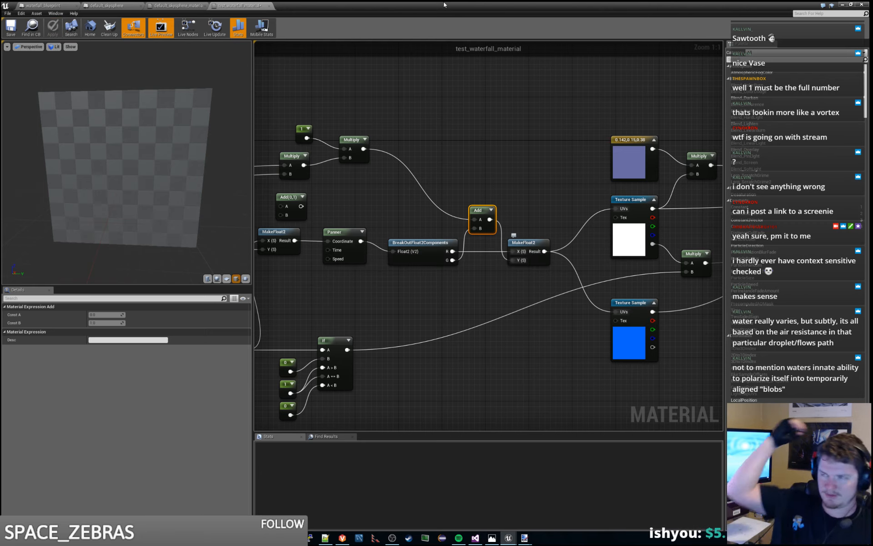
- Examine the updated waterfall flow on the waterfall mesh in the cave level from several viewpoints
{"action": "left_click", "coordinate": [842, 5]}
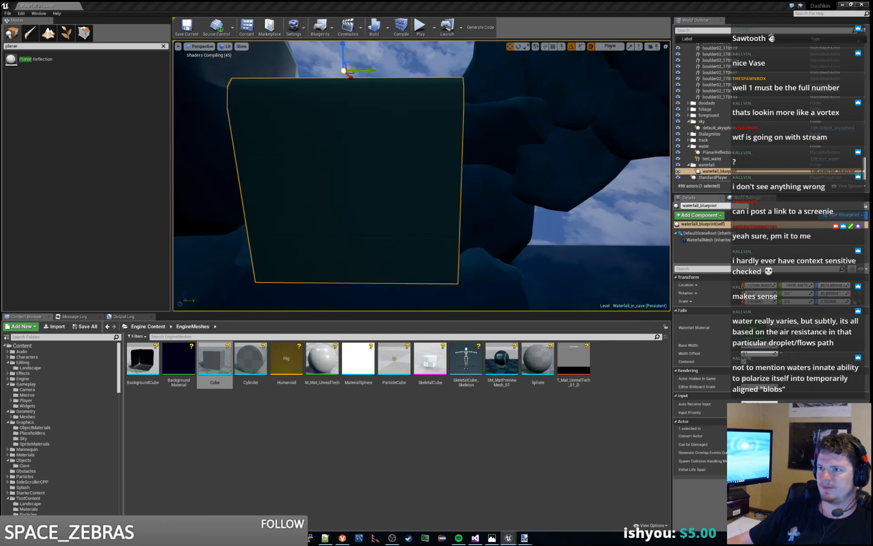
{"action": "right_click_drag", "start_coordinate": [420, 115], "coordinate": [357, 115]}
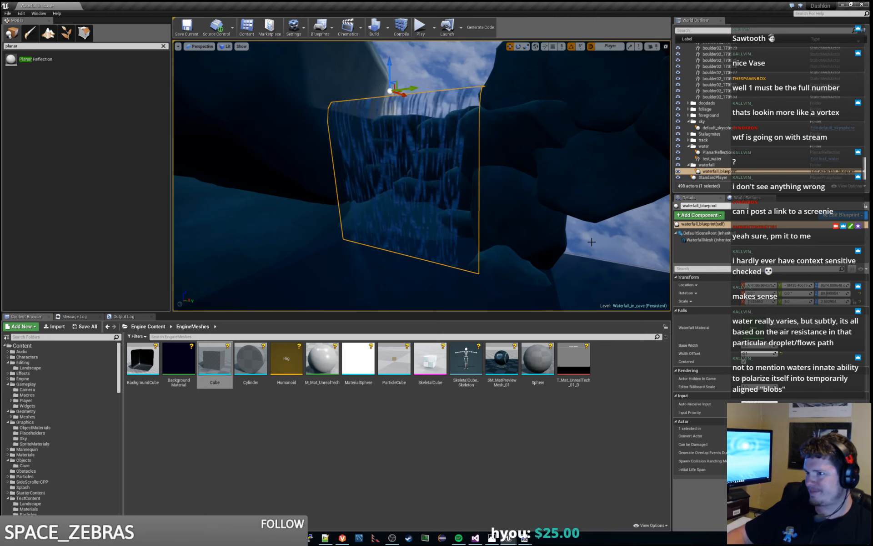
{"action": "mouse_move", "coordinate": [422, 176]}
{"action": "right_mouse_down"}
{"action": "mouse_move", "coordinate": [439, 171]}
{"action": "mouse_move", "coordinate": [401, 186]}
{"action": "mouse_move", "coordinate": [419, 190]}
{"action": "right_mouse_up"}
{"action": "key", "text": "w"}
{"action": "key", "text": "s"}
{"action": "key", "text": "s"}
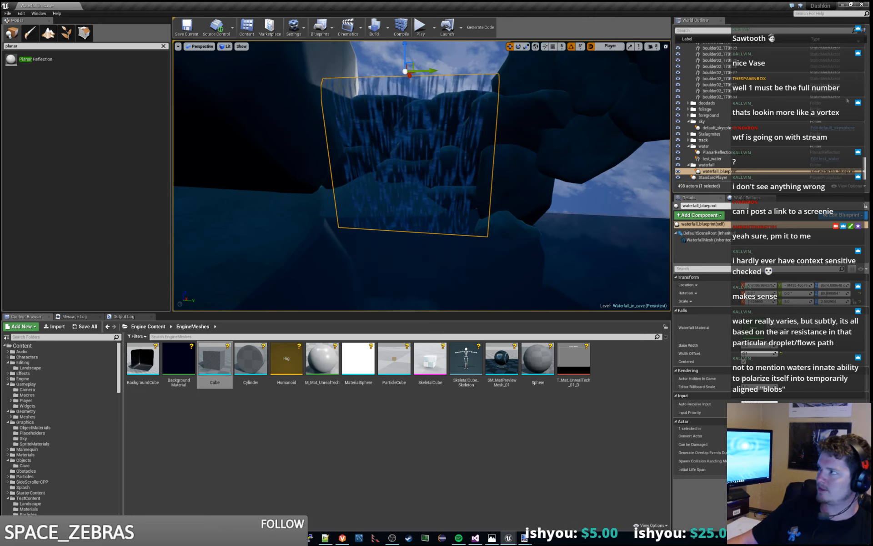
- Return to the material graph and add a Subtract node ahead of the Multiply node that squares the vertical coordinate
{"action": "key", "text": "alt+Tab"}
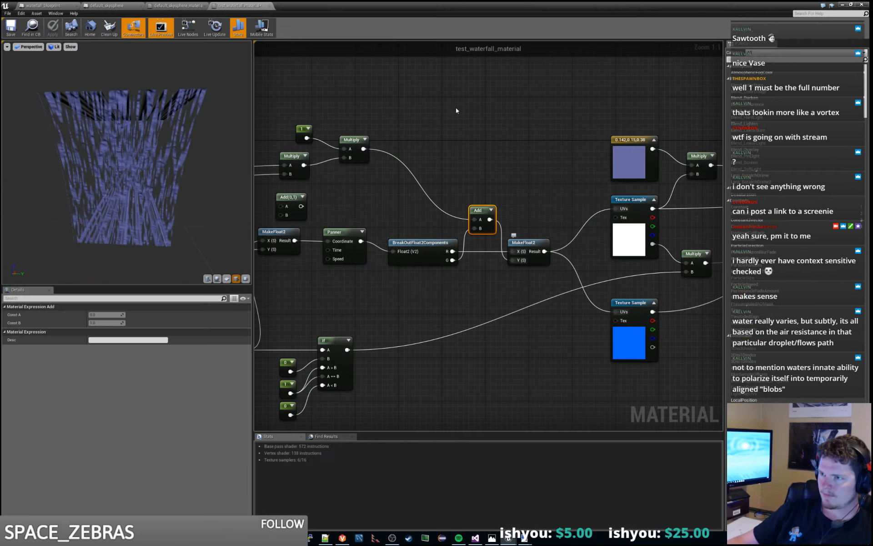
{"action": "right_click_drag", "start_coordinate": [455, 108], "coordinate": [639, 126]}
{"action": "right_click_drag", "start_coordinate": [325, 231], "coordinate": [559, 180]}
{"action": "right_click_drag", "start_coordinate": [341, 215], "coordinate": [701, 167]}
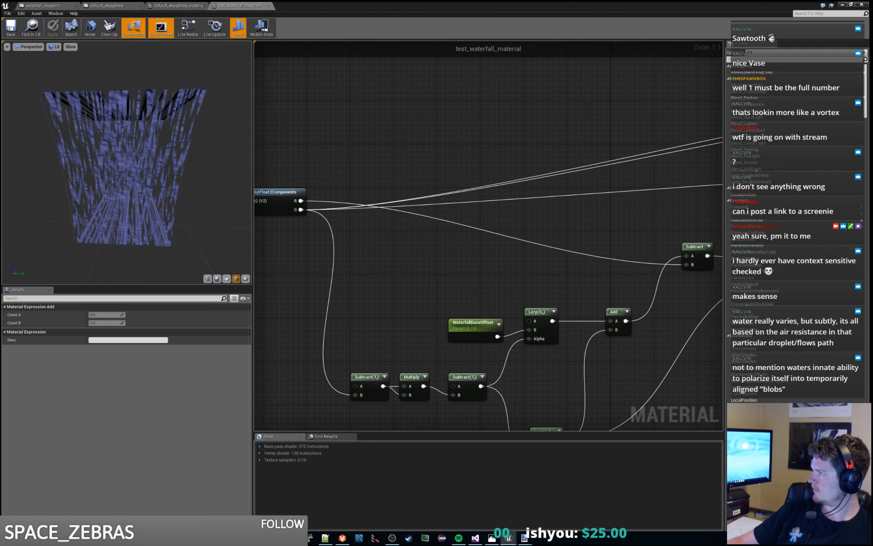
{"action": "left_click", "coordinate": [521, 132]}
{"action": "mouse_move", "coordinate": [540, 124]}
{"action": "right_mouse_down"}
{"action": "mouse_move", "coordinate": [343, 211]}
{"action": "mouse_move", "coordinate": [246, 225]}
{"action": "right_mouse_up"}
{"action": "right_click_drag", "start_coordinate": [571, 166], "coordinate": [369, 205]}
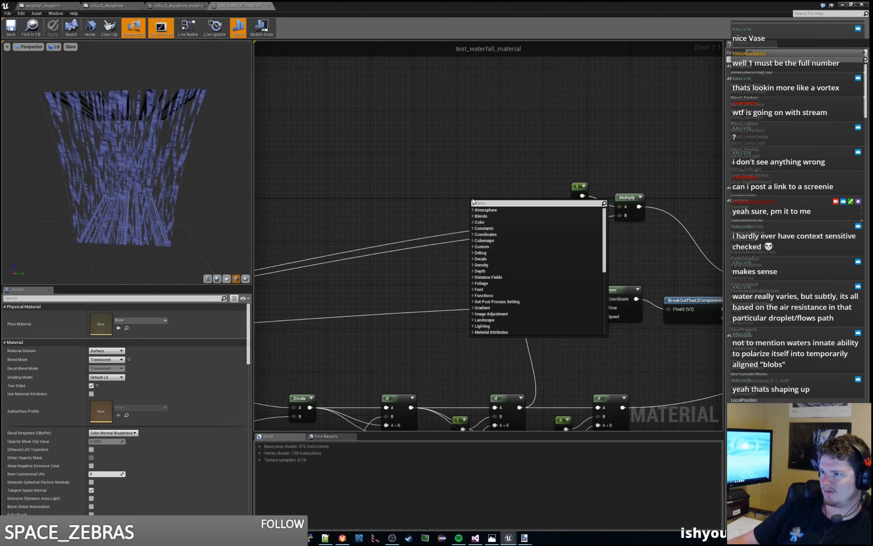
{"action": "right_click", "coordinate": [473, 202]}
{"action": "type", "text": "subtract"}
{"action": "key", "text": "Return"}
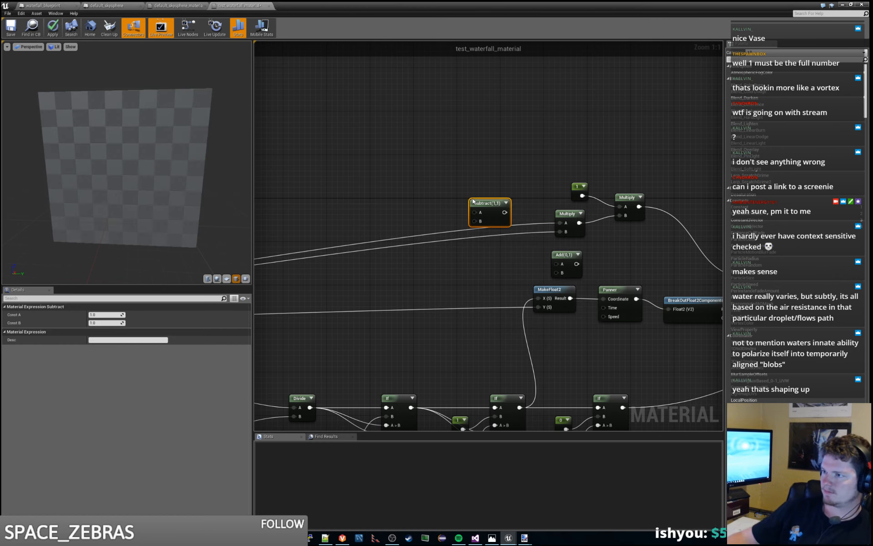
- Feed the vertical coordinate into the Subtract node's B input and its output into both inputs of the squaring Multiply
{"action": "left_click_drag", "start_coordinate": [486, 203], "coordinate": [453, 197]}
{"action": "mouse_move", "coordinate": [560, 223]}
{"action": "left_mouse_down", "text": "ctrl"}
{"action": "mouse_move", "coordinate": [438, 218]}
{"action": "mouse_move", "coordinate": [560, 222]}
{"action": "left_mouse_up", "text": "ctrl"}
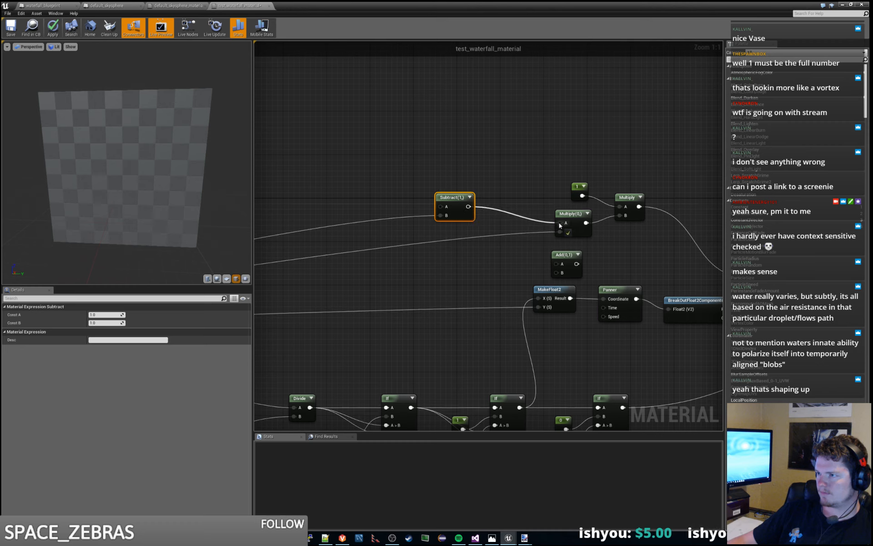
{"action": "left_click_drag", "start_coordinate": [468, 207], "coordinate": [487, 221]}
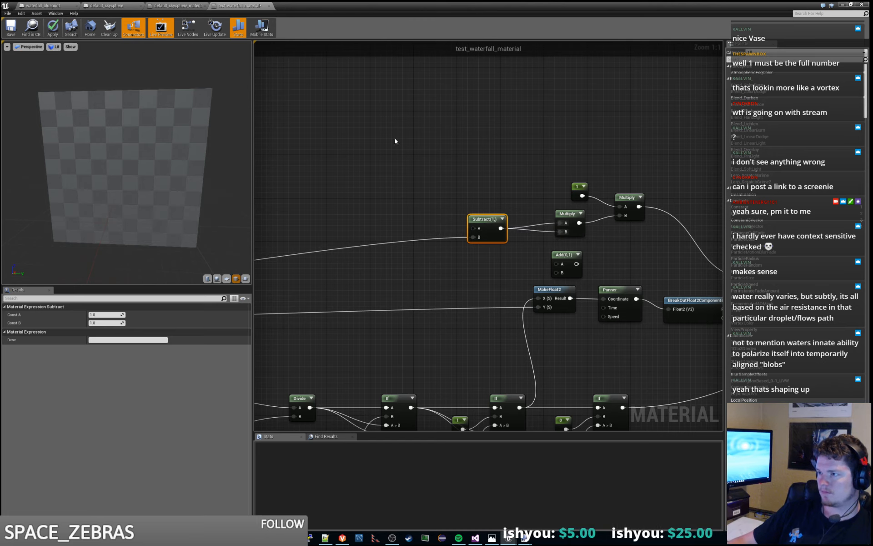
{"action": "right_click_drag", "start_coordinate": [395, 139], "coordinate": [430, 137]}
{"action": "left_click_drag", "start_coordinate": [523, 220], "coordinate": [512, 221]}
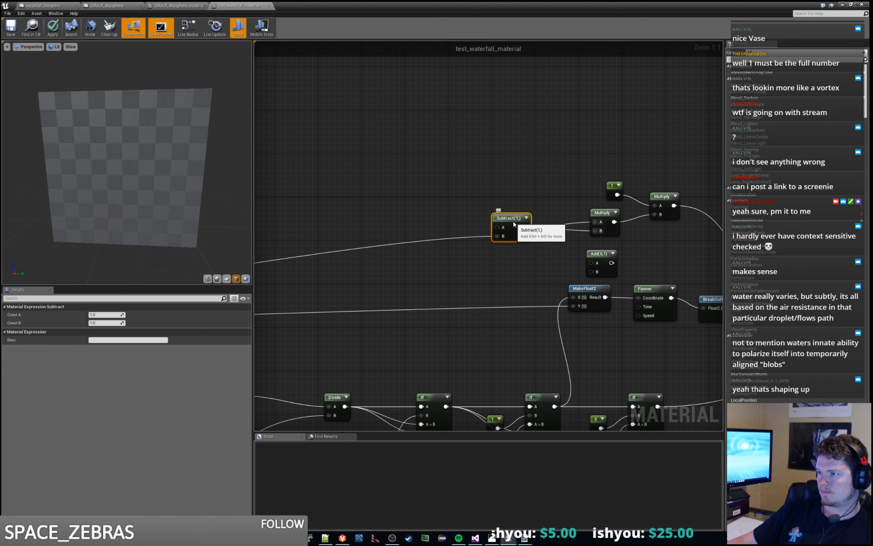
- Look over the rewired node chain and apply the changes to the waterfall material
{"action": "left_click", "coordinate": [449, 207]}
{"action": "scroll", "coordinate": [556, 189], "scroll_direction": "down", "scroll_amount": 3}
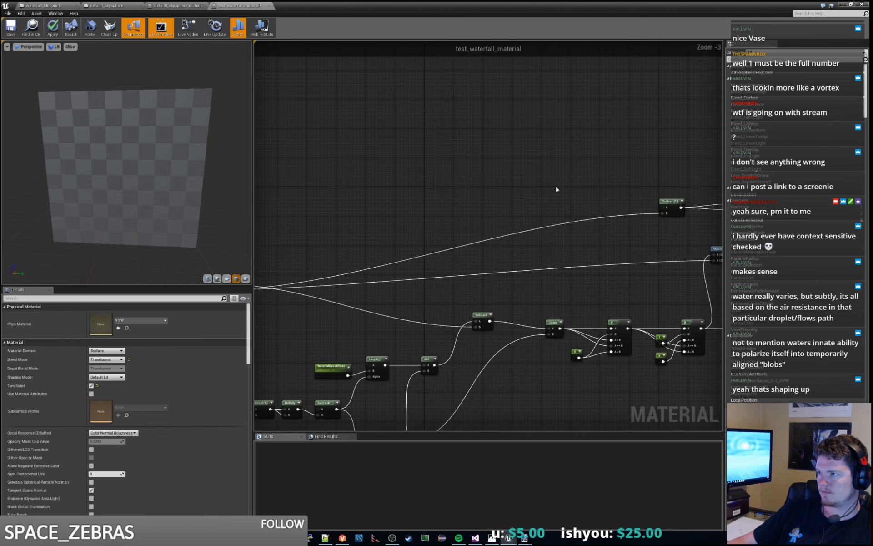
{"action": "right_click_drag", "start_coordinate": [556, 189], "coordinate": [367, 211]}
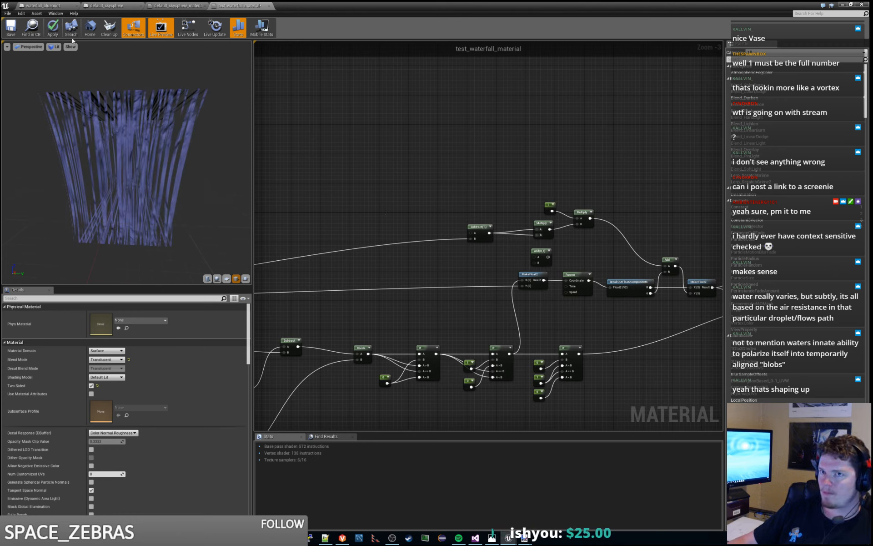
{"action": "key", "text": "Return"}
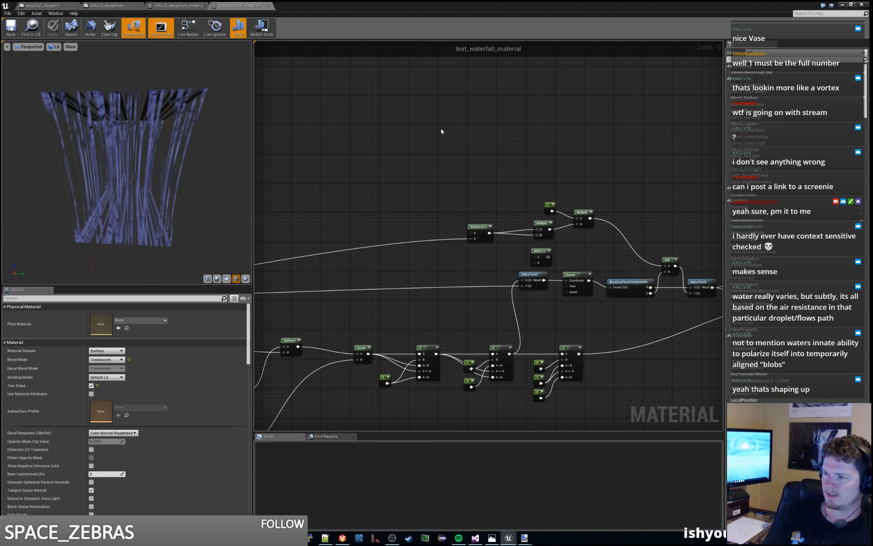
- Check how the waterfall with the inverted squared distance flows in the cave level
{"action": "double_click", "coordinate": [351, 2]}
{"action": "left_click_drag", "start_coordinate": [413, 7], "coordinate": [872, 7]}
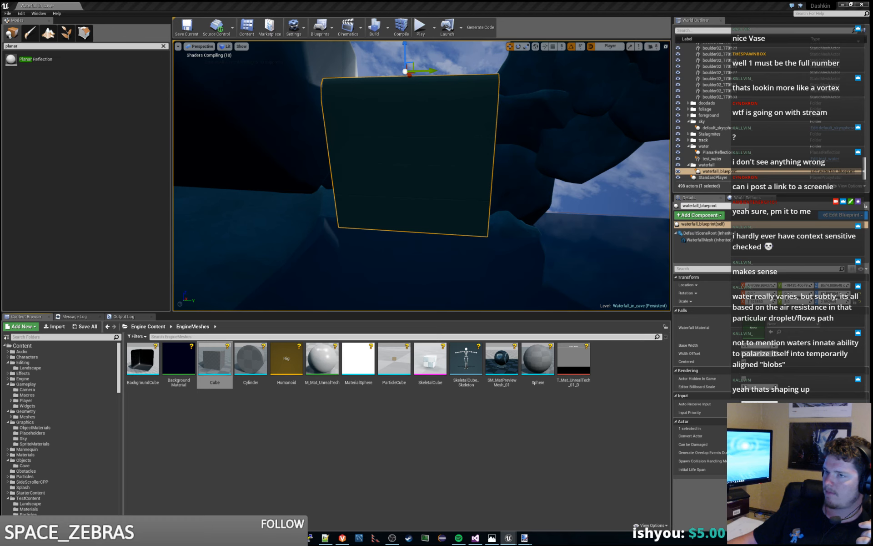
{"action": "right_click_drag", "start_coordinate": [596, 175], "coordinate": [650, 173]}
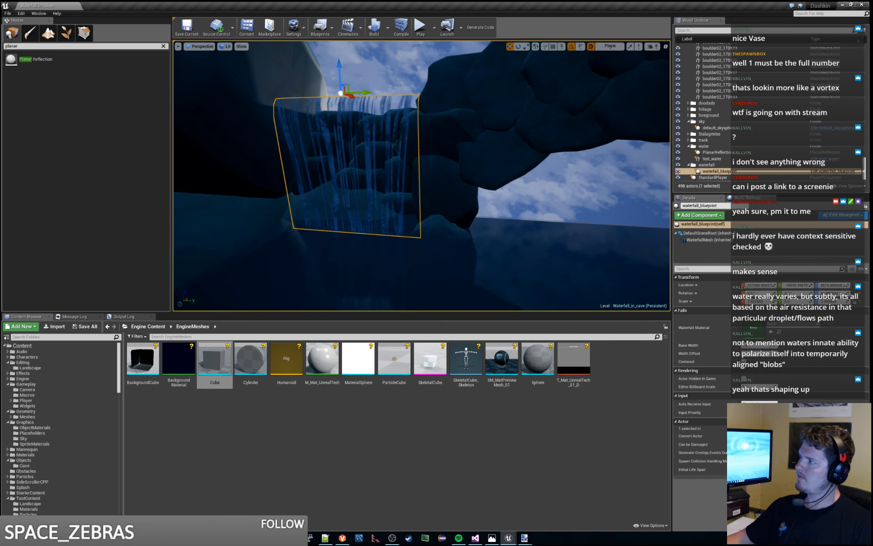
- Return to the material graph and spread the Subtract and two Multiply nodes apart to make room between the Multiply nodes
{"action": "key", "text": "alt+Tab"}
{"action": "right_click_drag", "start_coordinate": [426, 199], "coordinate": [376, 161]}
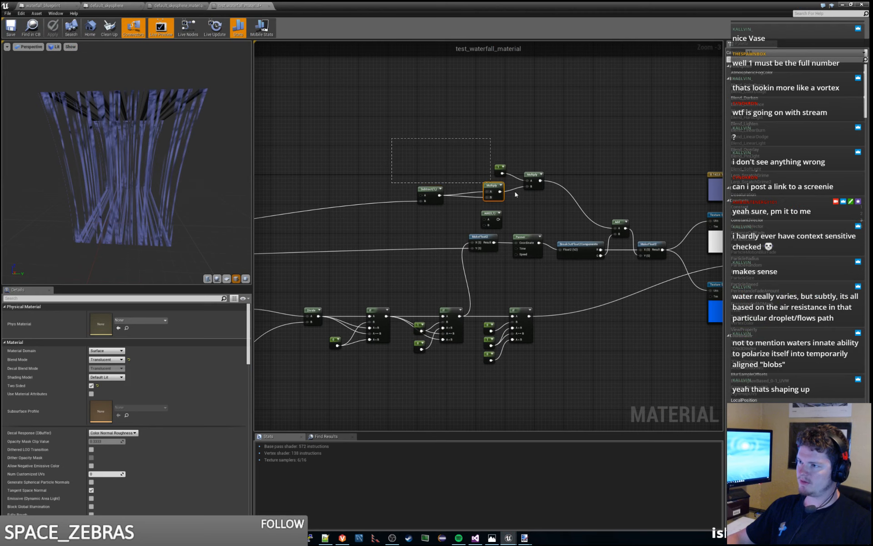
{"action": "left_click_drag", "start_coordinate": [515, 192], "coordinate": [417, 187]}
{"action": "left_click", "coordinate": [452, 180]}
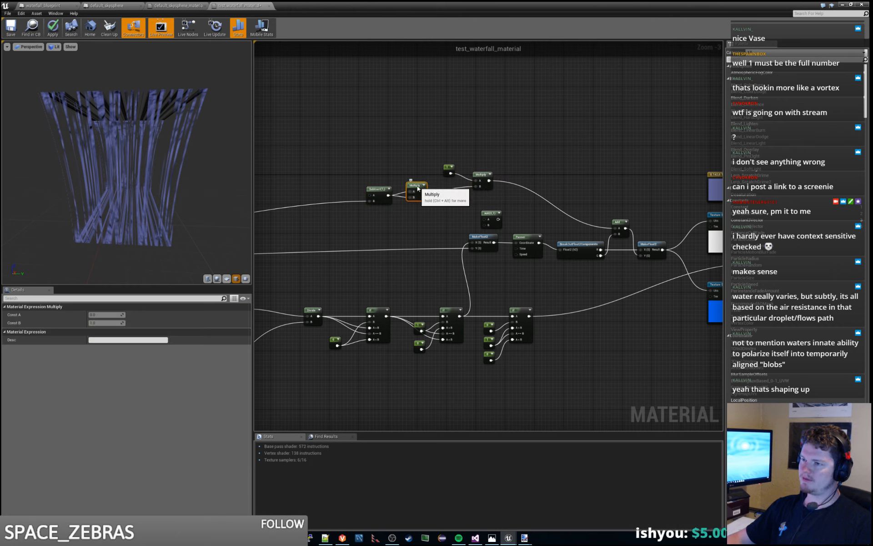
{"action": "left_click_drag", "start_coordinate": [488, 196], "coordinate": [531, 173]}
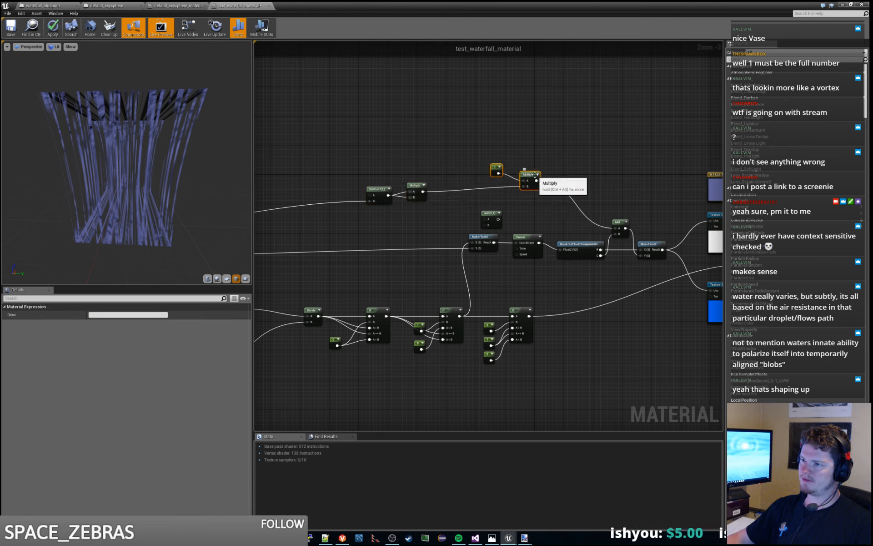
- Insert a second Subtract node between the Multiply nodes, with the squared result in B and its output feeding the final Multiply
{"action": "right_click", "coordinate": [428, 173]}
{"action": "type", "text": "subtract"}
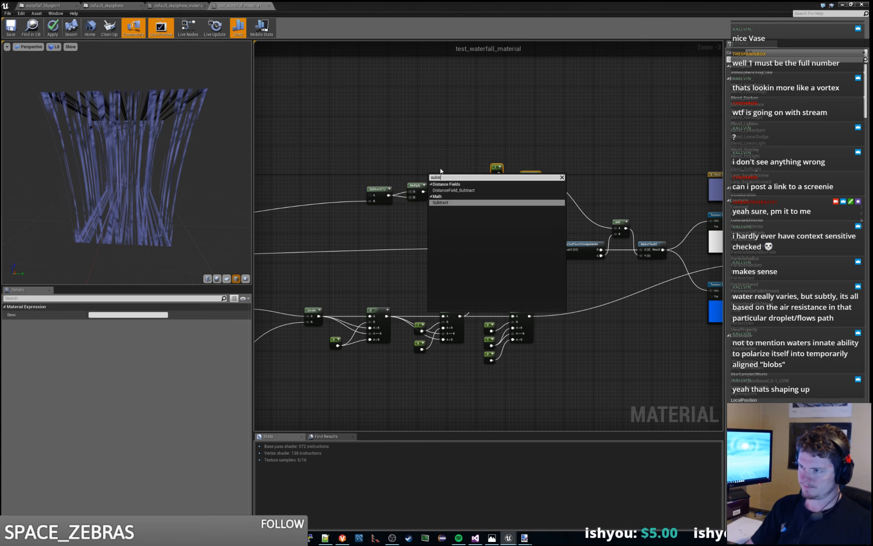
{"action": "key", "text": "Return"}
{"action": "left_click_drag", "start_coordinate": [442, 176], "coordinate": [457, 196]}
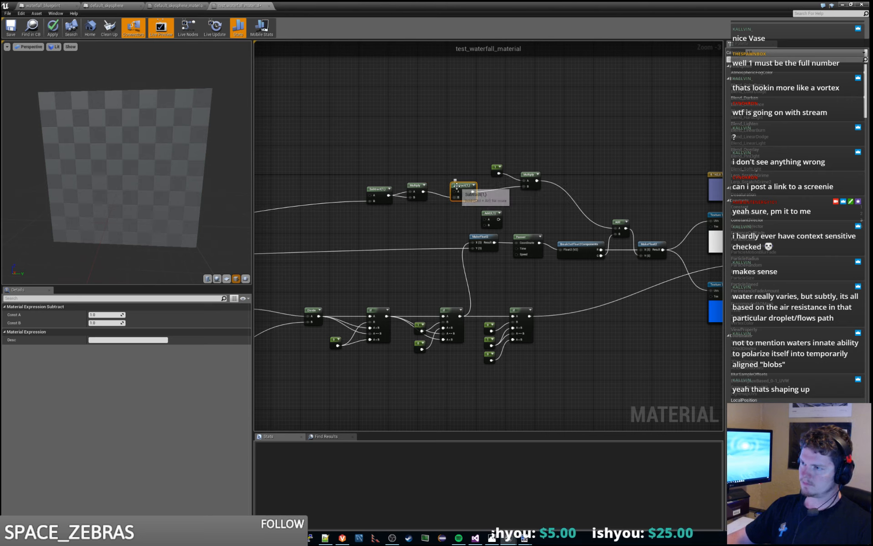
{"action": "left_click_drag", "start_coordinate": [457, 186], "coordinate": [442, 187]}
- Move the constant and the final Multiply next to the second Subtract node and save the material
{"action": "left_click_drag", "start_coordinate": [485, 148], "coordinate": [496, 178]}
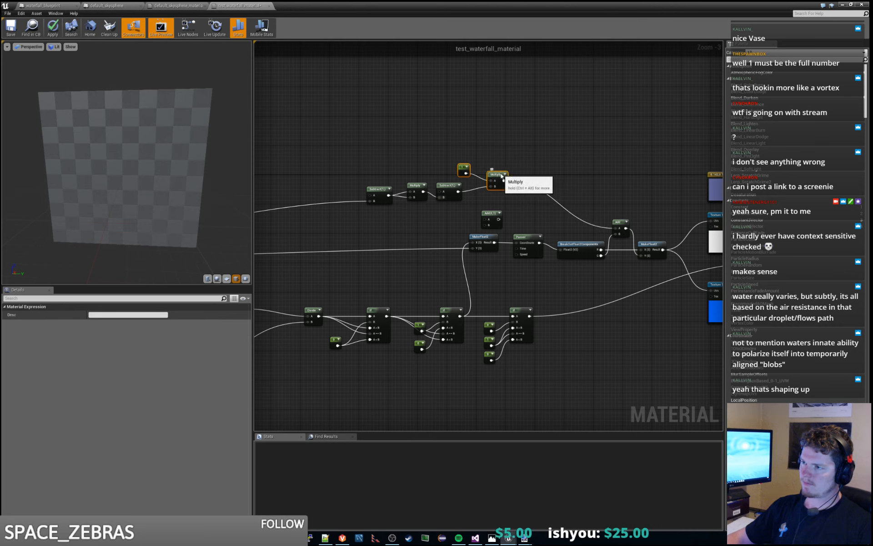
{"action": "left_click", "coordinate": [493, 151]}
{"action": "left_click_drag", "start_coordinate": [453, 149], "coordinate": [508, 175]}
{"action": "left_click", "coordinate": [504, 169], "text": "ctrl"}
{"action": "left_click", "coordinate": [471, 161]}
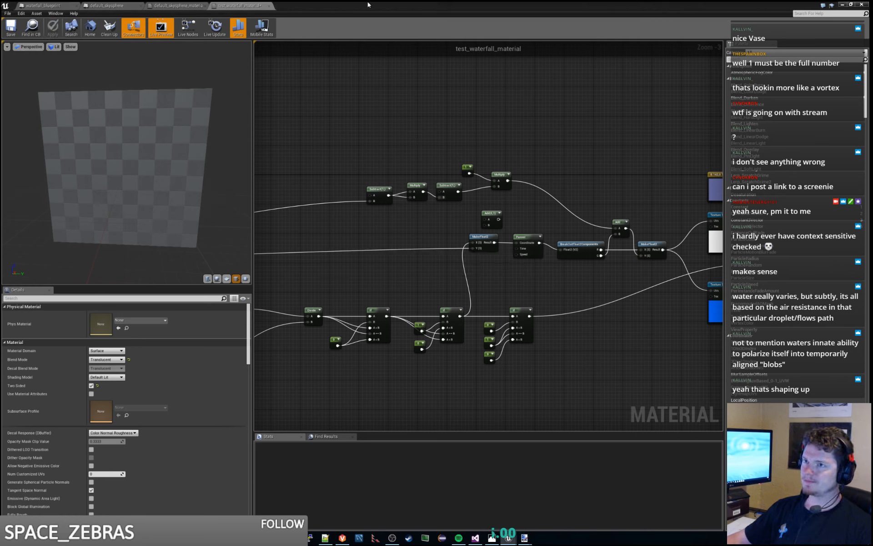
{"action": "left_click", "coordinate": [13, 31]}
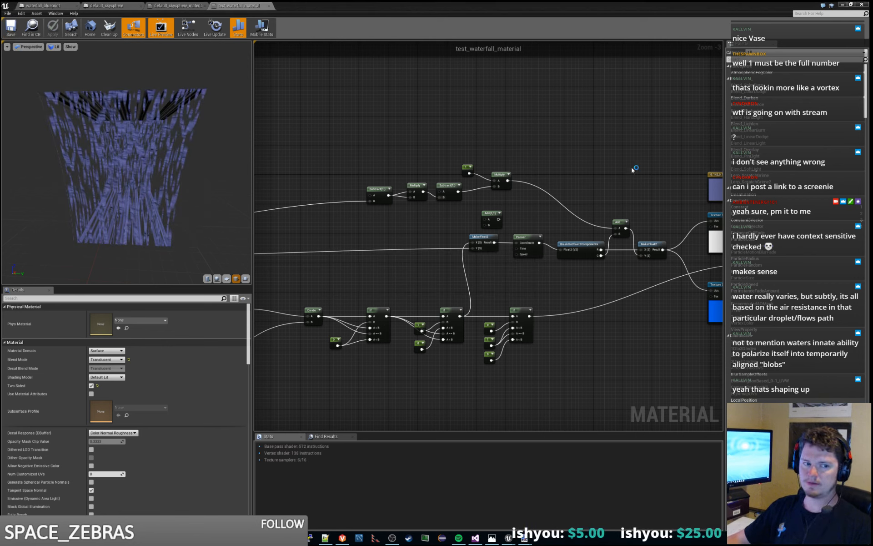
- Examine the waterfall's new flow in the cave level from close up and from farther back
{"action": "double_click", "coordinate": [571, 6]}
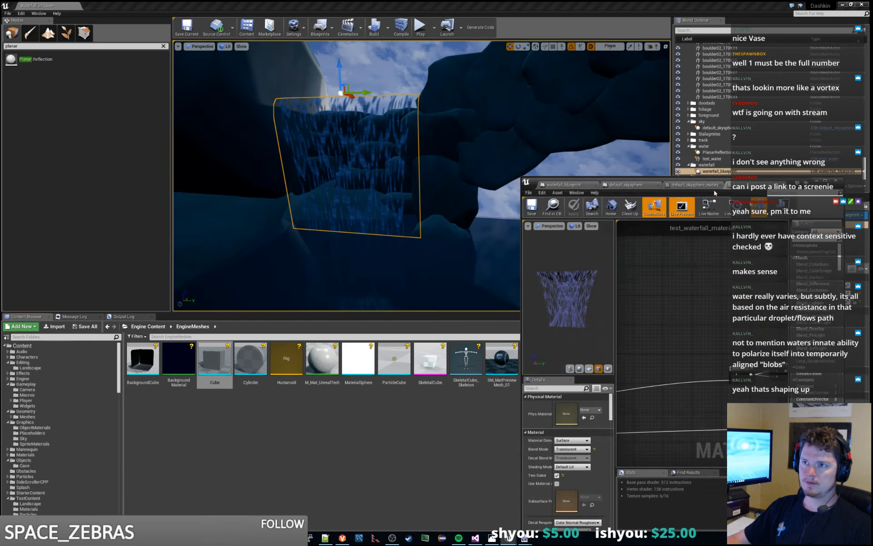
{"action": "left_click", "coordinate": [571, 6]}
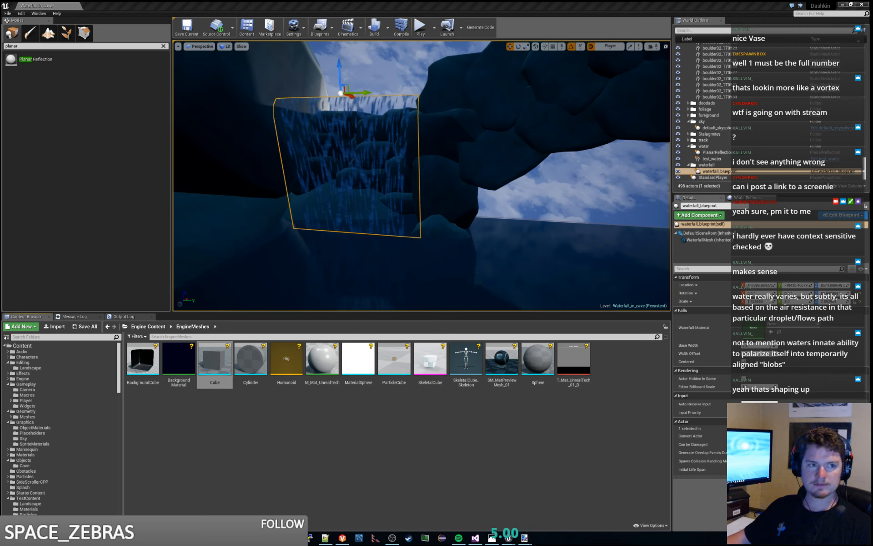
{"action": "left_click", "coordinate": [550, 195]}
{"action": "right_click_drag", "start_coordinate": [550, 194], "coordinate": [488, 175]}
{"action": "key", "text": "w"}
{"action": "key", "text": "s"}
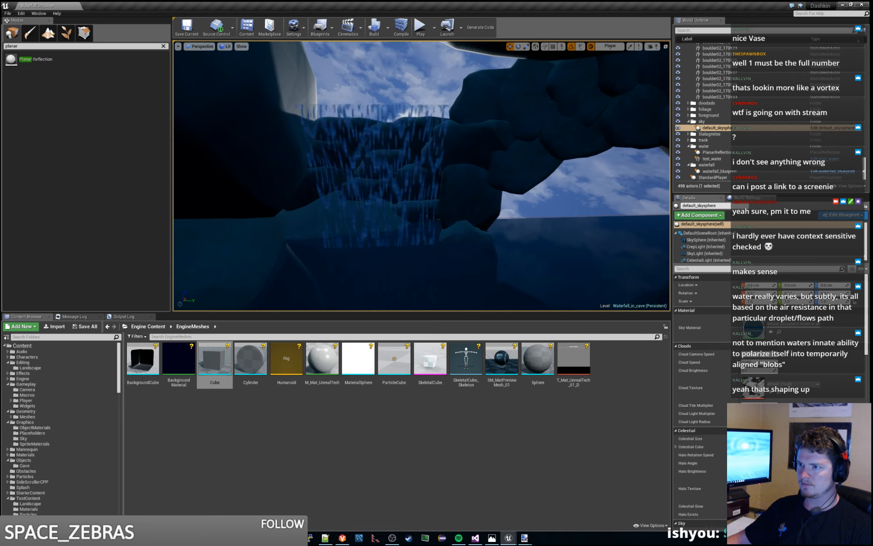
{"action": "key", "text": "s"}
{"action": "mouse_move", "coordinate": [488, 175]}
{"action": "right_mouse_down"}
{"action": "mouse_move", "coordinate": [517, 176]}
{"action": "mouse_move", "coordinate": [493, 187]}
{"action": "mouse_move", "coordinate": [492, 176]}
{"action": "mouse_move", "coordinate": [497, 189]}
{"action": "right_mouse_up"}
{"action": "key", "text": "d"}
{"action": "key", "text": "w"}
{"action": "key", "text": "s"}
{"action": "key", "text": "w"}
{"action": "key", "text": "w"}
{"action": "key", "text": "s"}
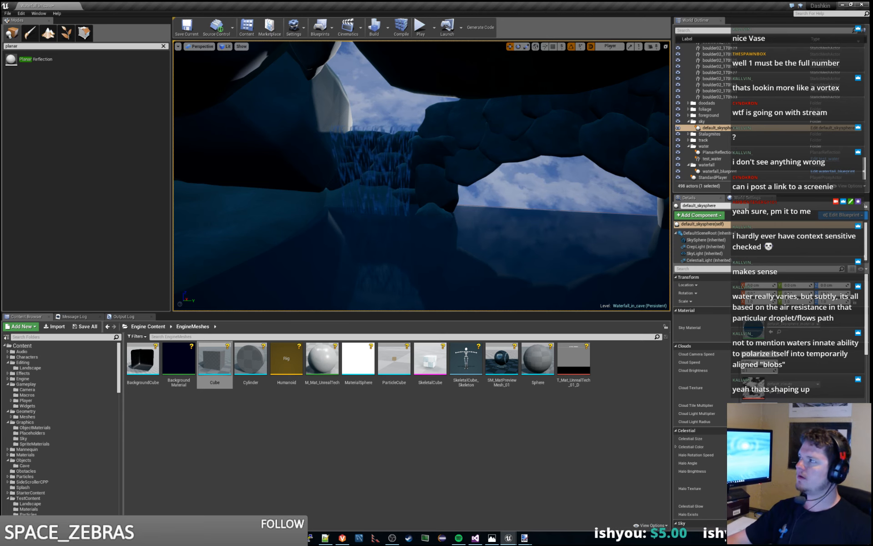
- Return to the material graph and inspect the rotated waterfall preview and the whole node network
{"action": "key", "text": "alt+Tab"}
{"action": "right_click_drag", "start_coordinate": [360, 82], "coordinate": [457, 86]}
{"action": "left_click_drag", "start_coordinate": [113, 167], "coordinate": [184, 173]}
{"action": "scroll", "coordinate": [440, 187], "scroll_direction": "down", "scroll_amount": 2}
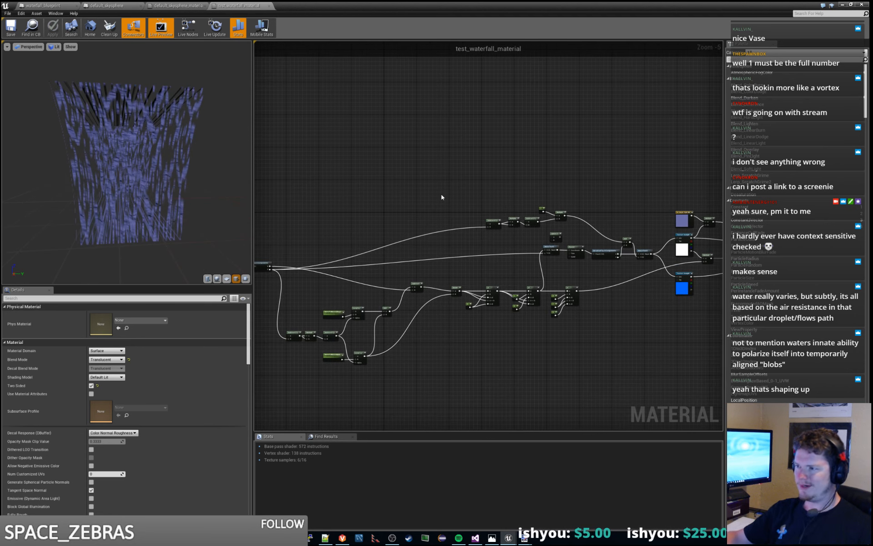
- Examine the node network from the vertical stretch chain back to the Absolute World Position, BottomLeft and TopRight inputs
{"action": "scroll", "coordinate": [459, 198], "scroll_direction": "up", "scroll_amount": 2}
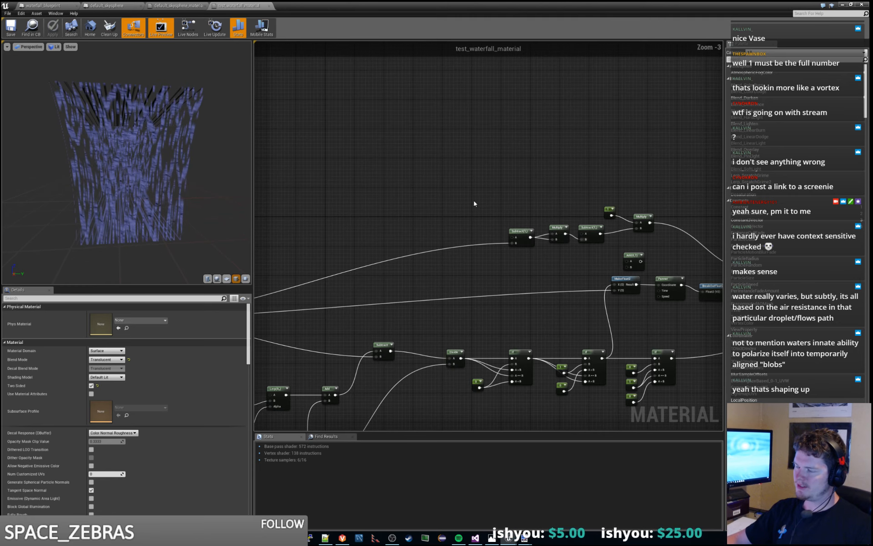
{"action": "right_click_drag", "start_coordinate": [474, 200], "coordinate": [386, 200]}
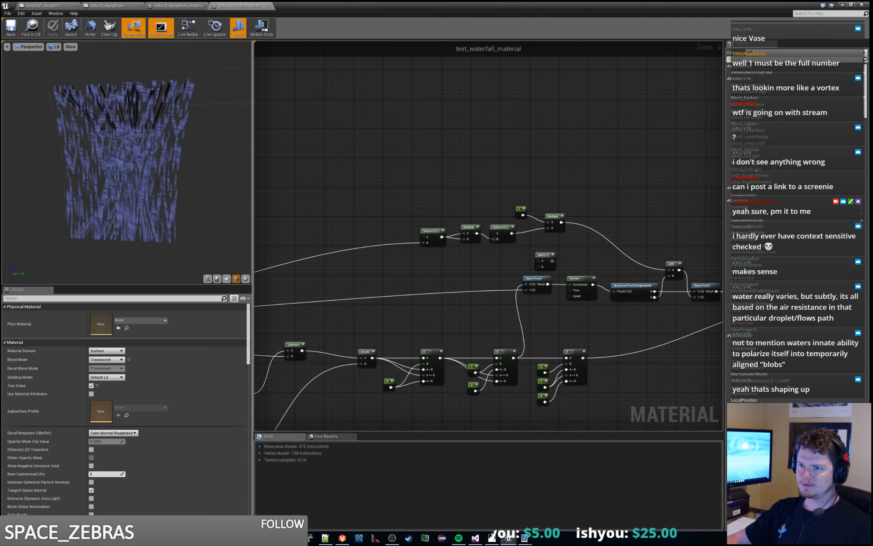
{"action": "right_click_drag", "start_coordinate": [354, 207], "coordinate": [675, 191]}
{"action": "scroll", "coordinate": [673, 191], "scroll_direction": "down", "scroll_amount": 2}
{"action": "right_click_drag", "start_coordinate": [405, 219], "coordinate": [438, 242]}
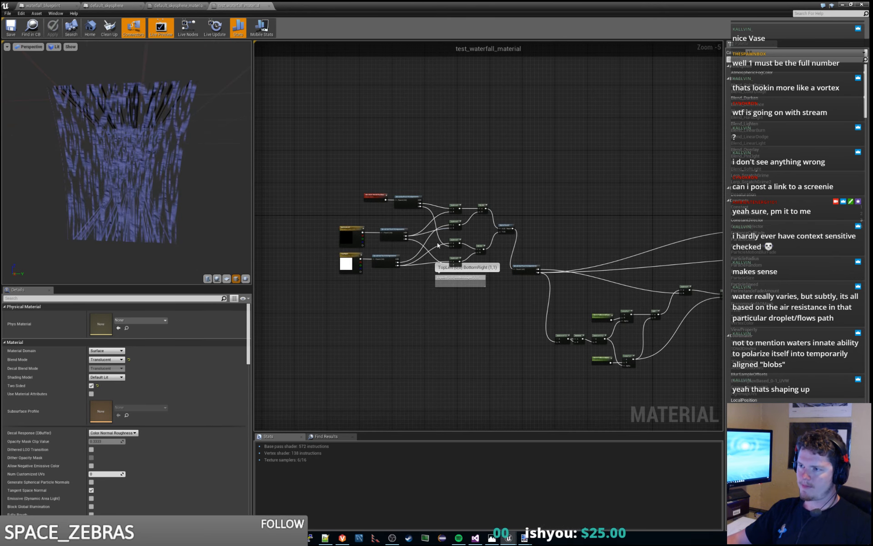
{"action": "scroll", "coordinate": [426, 274], "scroll_direction": "up", "scroll_amount": 3}
{"action": "right_click_drag", "start_coordinate": [416, 285], "coordinate": [486, 325]}
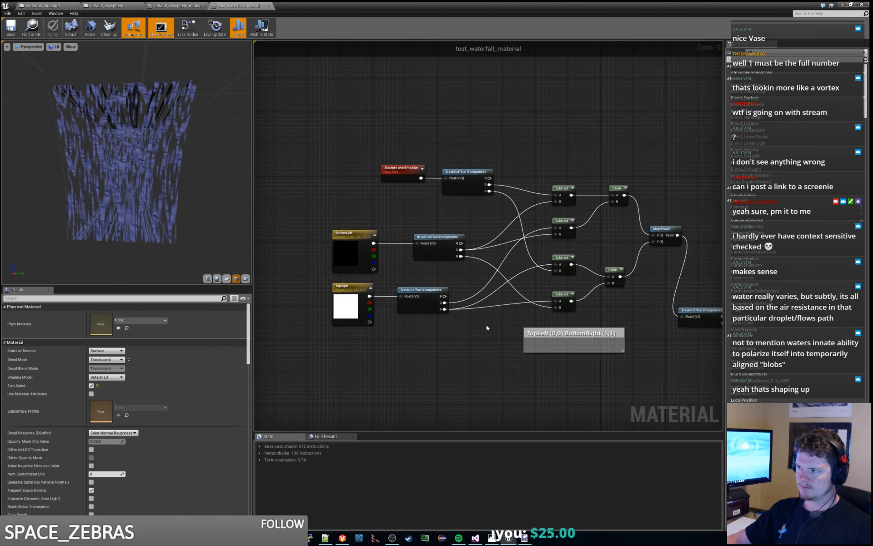
{"action": "right_click_drag", "start_coordinate": [669, 332], "coordinate": [577, 334]}
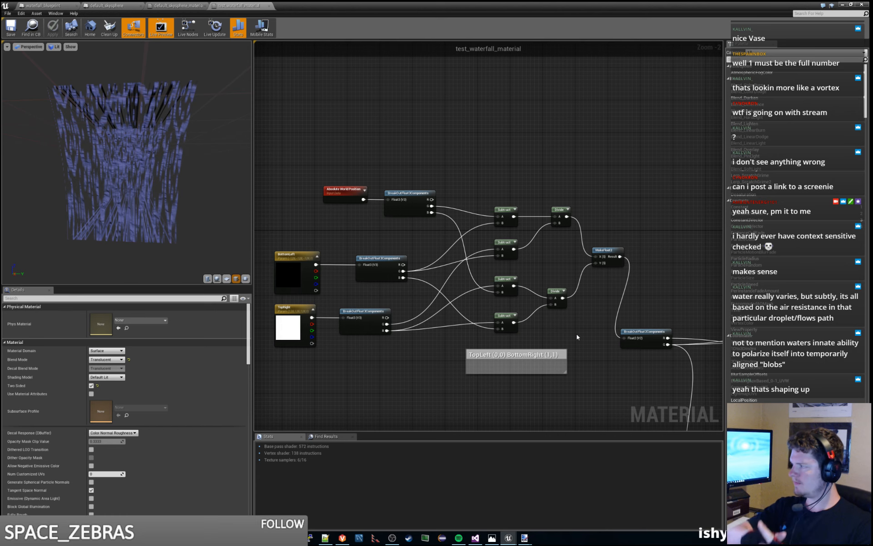
- Preview the BreakOutFloat2Components node that follows MakeFloat2 and inspect its gradient on the plane
{"action": "right_click_drag", "start_coordinate": [684, 291], "coordinate": [387, 248]}
{"action": "scroll", "coordinate": [503, 246], "scroll_direction": "down", "scroll_amount": 1}
{"action": "right_click_drag", "start_coordinate": [504, 246], "coordinate": [628, 237]}
{"action": "right_click", "coordinate": [472, 276]}
{"action": "left_click", "coordinate": [485, 283]}
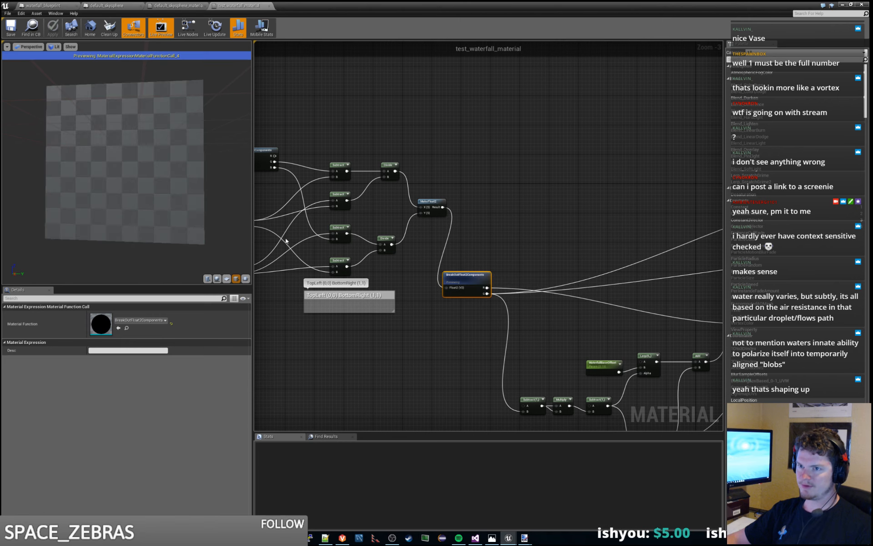
{"action": "left_click_drag", "start_coordinate": [148, 218], "coordinate": [160, 214]}
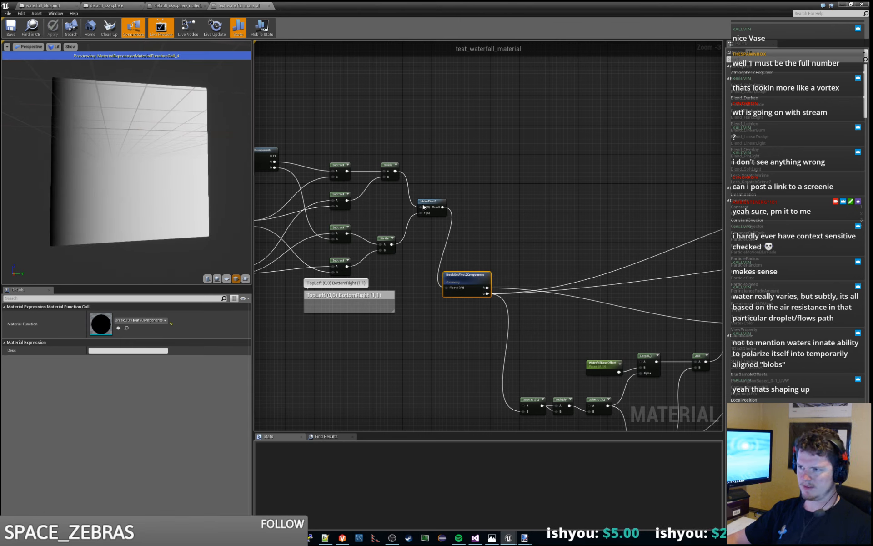
- Preview the Divide node that feeds the Y input of MakeFloat2
{"action": "right_click_drag", "start_coordinate": [485, 261], "coordinate": [397, 214]}
{"action": "right_click", "coordinate": [385, 214]}
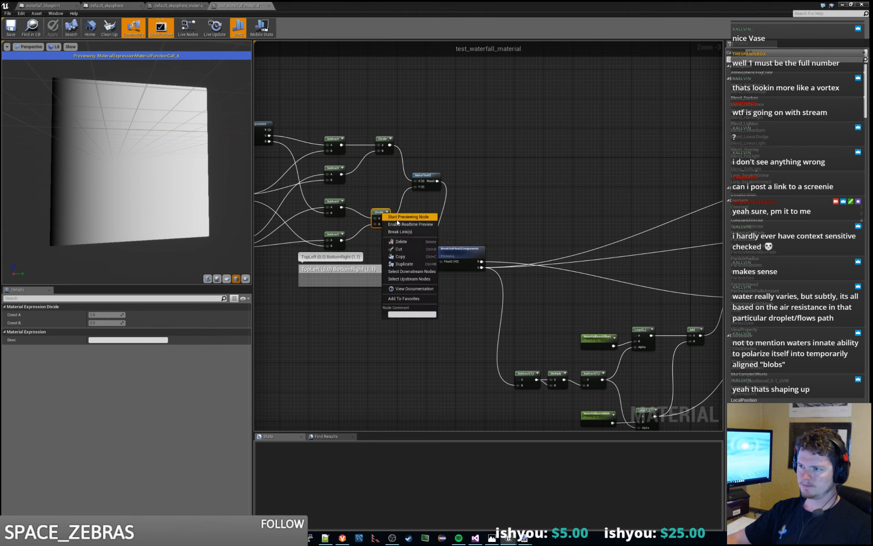
{"action": "left_click", "coordinate": [398, 222]}
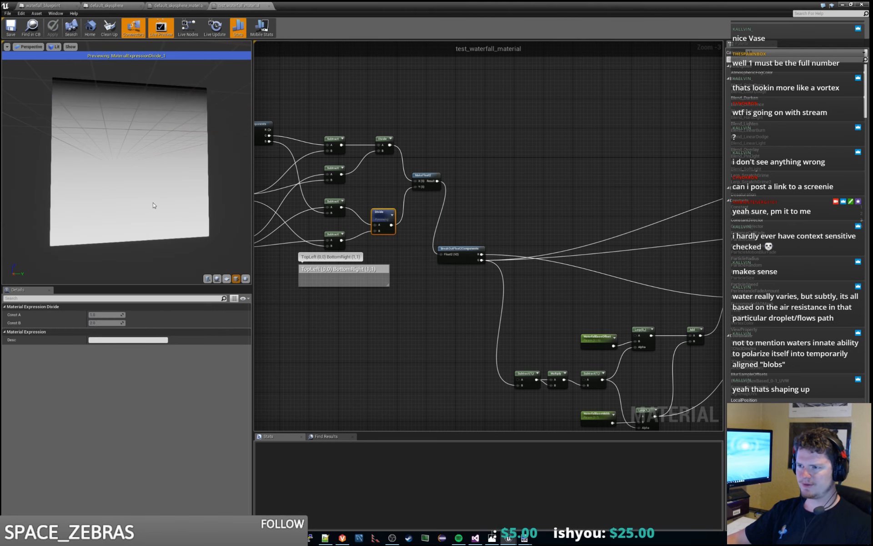
- Add a Subtract node above the Divide nodes, with TopRight's third component in A and Absolute World Position's third component in B
{"action": "right_click_drag", "start_coordinate": [458, 137], "coordinate": [531, 182]}
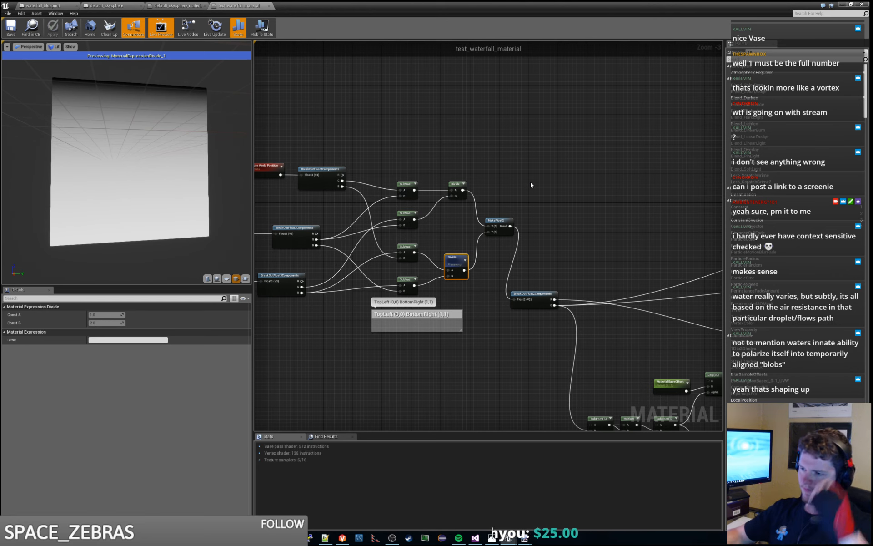
{"action": "right_click_drag", "start_coordinate": [317, 343], "coordinate": [424, 340]}
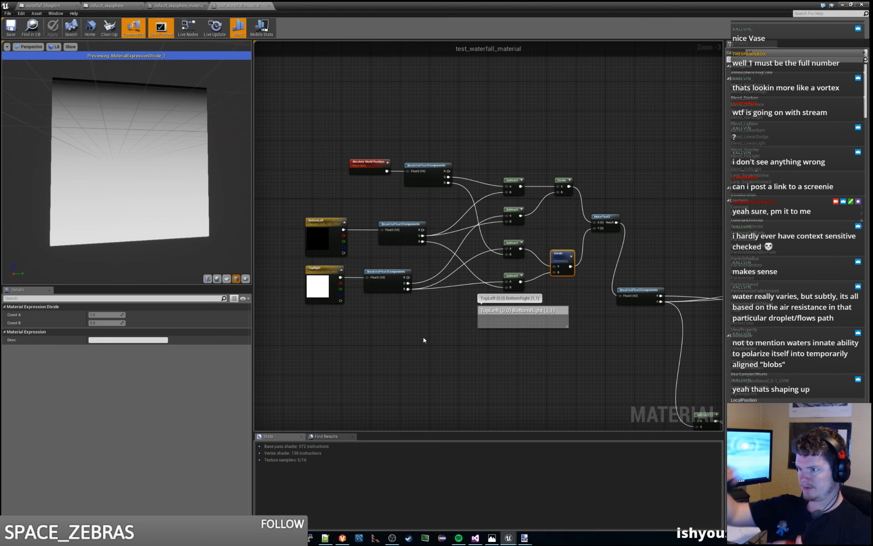
{"action": "right_click_drag", "start_coordinate": [427, 346], "coordinate": [401, 387]}
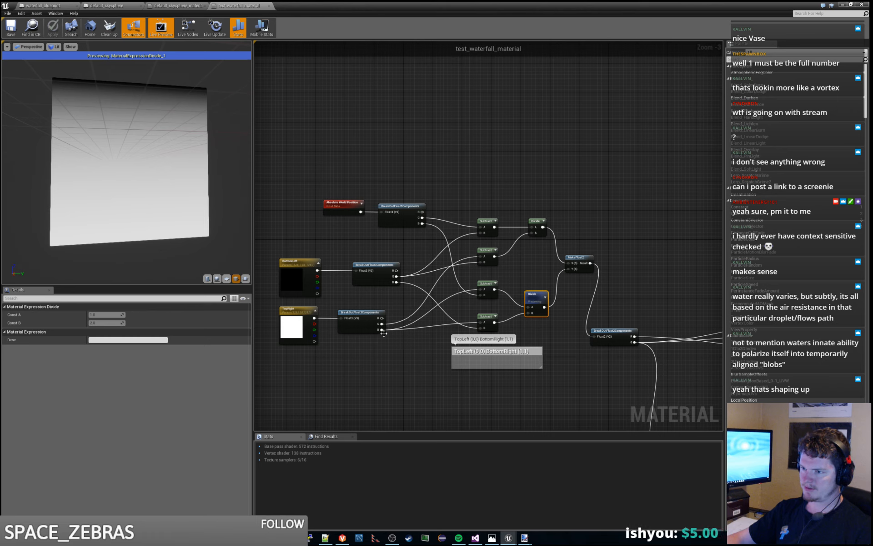
{"action": "right_click", "coordinate": [536, 189]}
{"action": "type", "text": "subtra"}
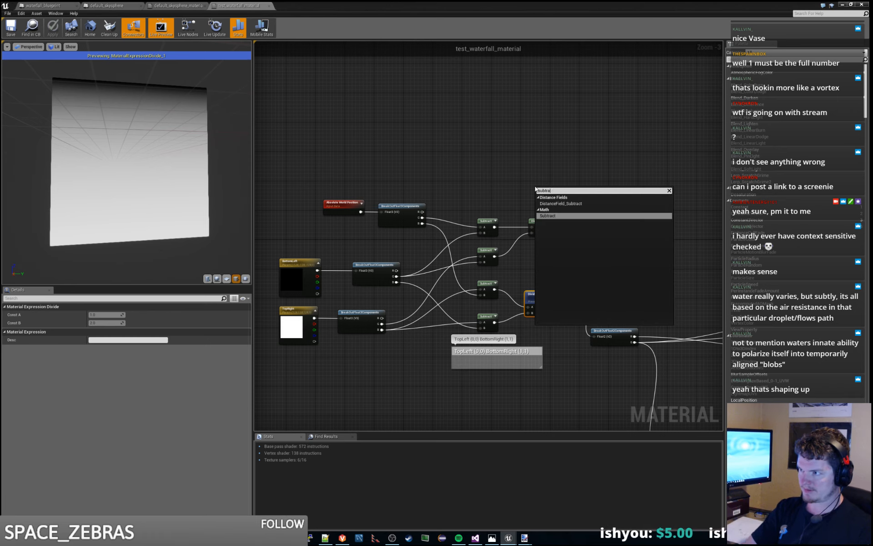
{"action": "key", "text": "Return"}
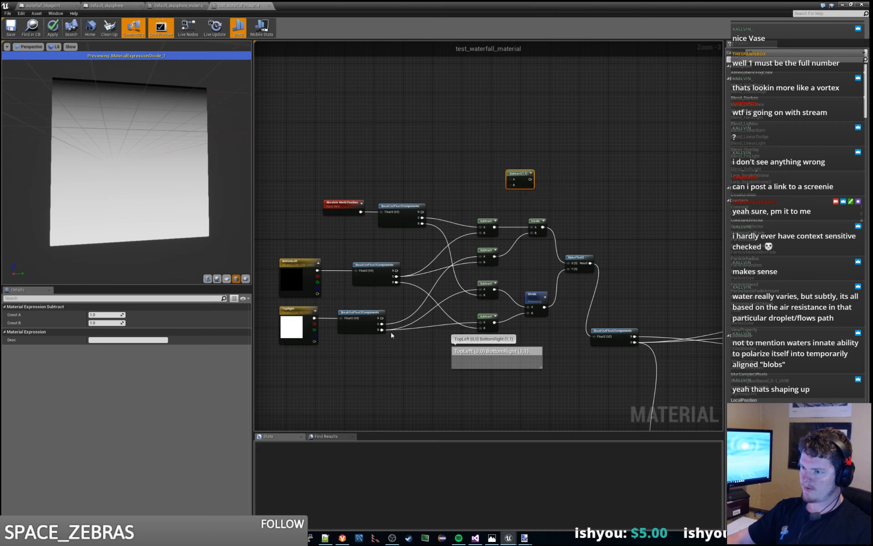
{"action": "left_click_drag", "start_coordinate": [382, 329], "coordinate": [510, 180]}
{"action": "left_click_drag", "start_coordinate": [422, 223], "coordinate": [512, 188]}
- Preview the new Subtract node and inspect its output on the plane
{"action": "right_click", "coordinate": [519, 175]}
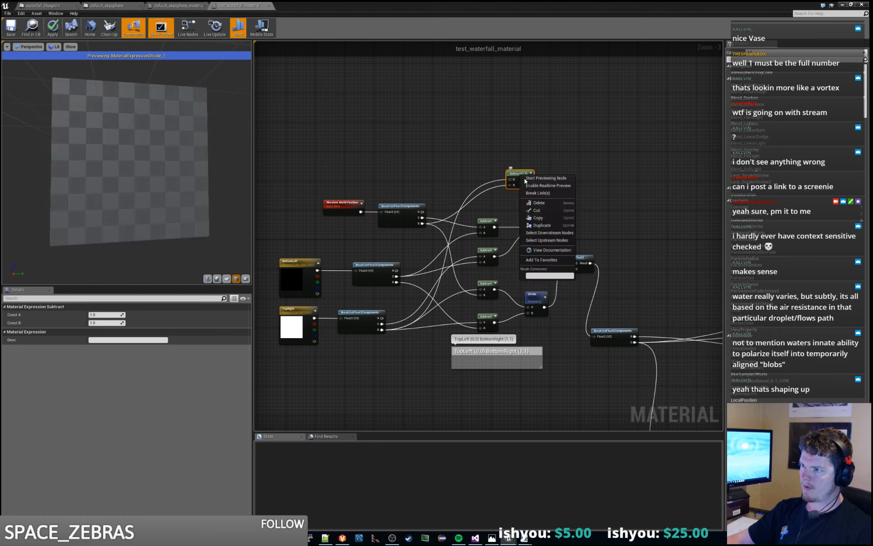
{"action": "left_click", "coordinate": [536, 186]}
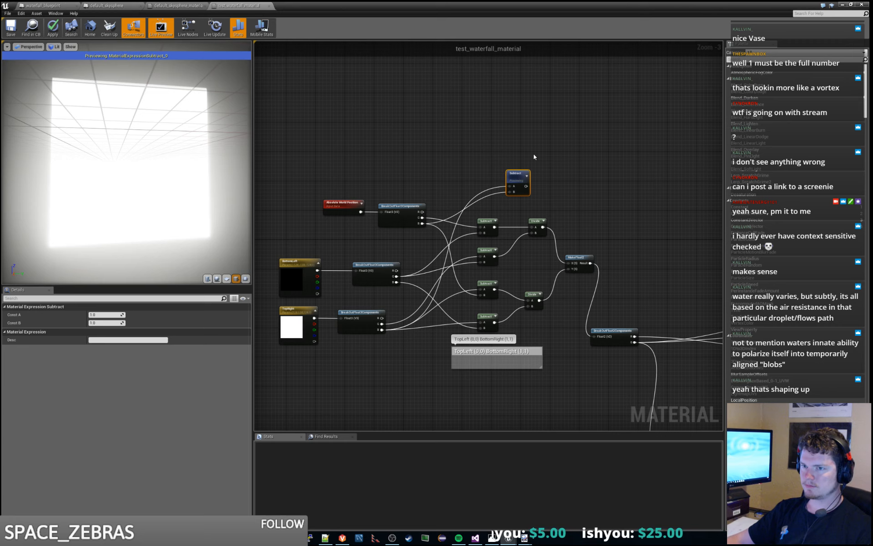
{"action": "left_click_drag", "start_coordinate": [101, 120], "coordinate": [102, 120]}
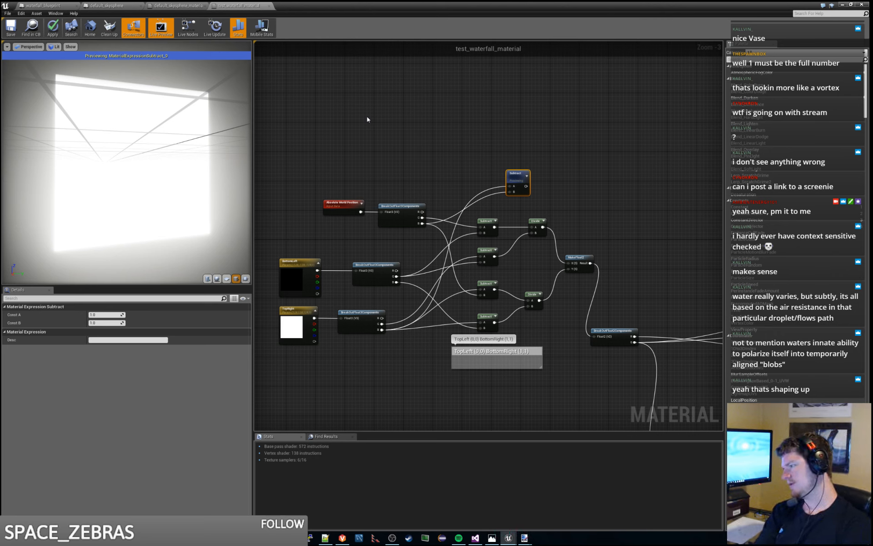
- Connect the new Subtract node's output to the B input of the Subtract node before the squaring Multiply
{"action": "right_click_drag", "start_coordinate": [559, 203], "coordinate": [433, 206]}
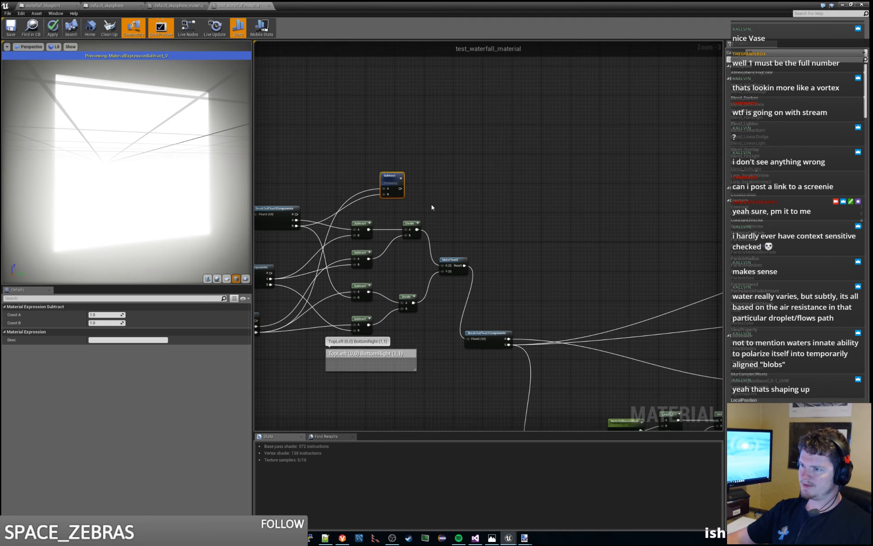
{"action": "right_click_drag", "start_coordinate": [652, 198], "coordinate": [462, 217]}
{"action": "scroll", "coordinate": [581, 212], "scroll_direction": "down", "scroll_amount": 2}
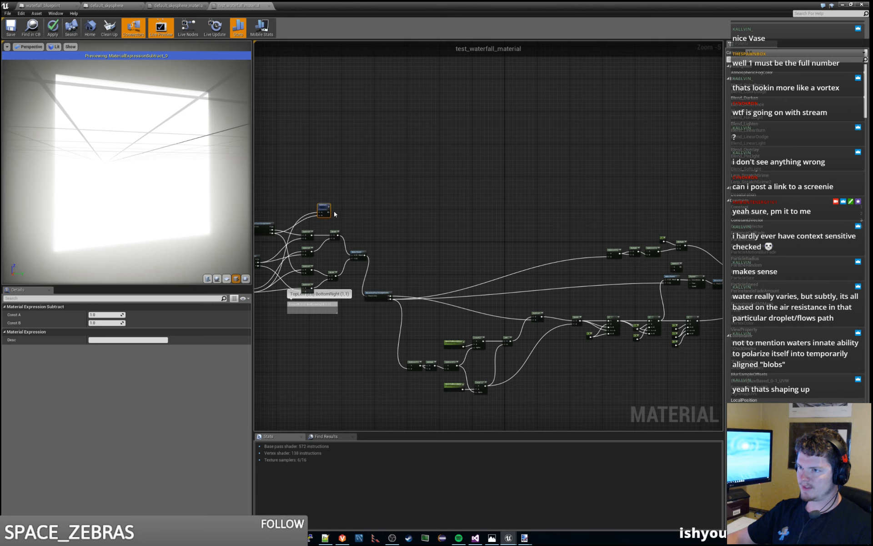
{"action": "left_click_drag", "start_coordinate": [329, 212], "coordinate": [609, 258]}
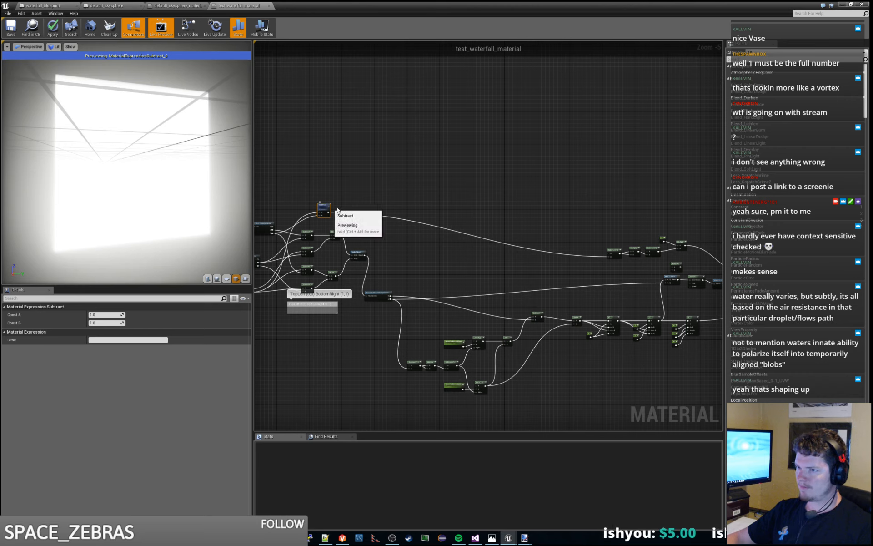
{"action": "mouse_move", "coordinate": [323, 210]}
{"action": "left_mouse_down"}
{"action": "mouse_move", "coordinate": [370, 209]}
{"action": "mouse_move", "coordinate": [331, 211]}
{"action": "left_mouse_up"}
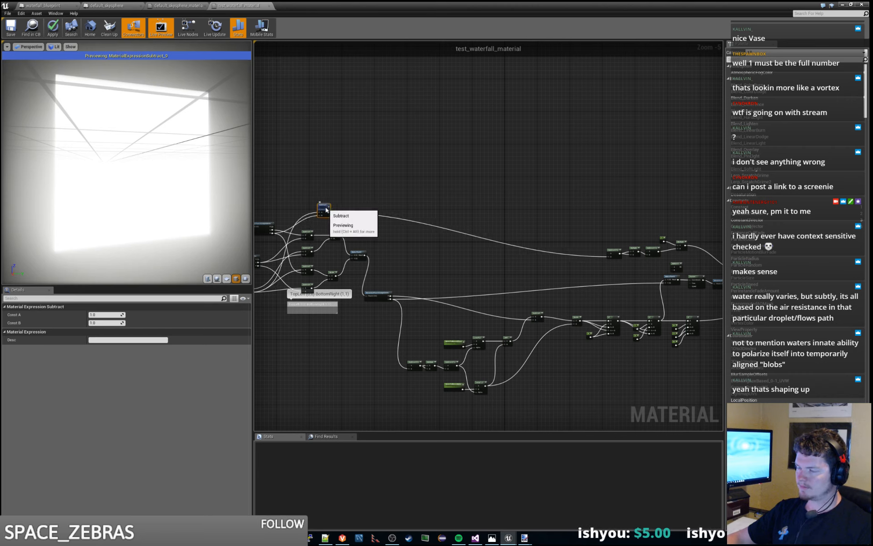
{"action": "scroll", "coordinate": [444, 189], "scroll_direction": "up", "scroll_amount": 3}
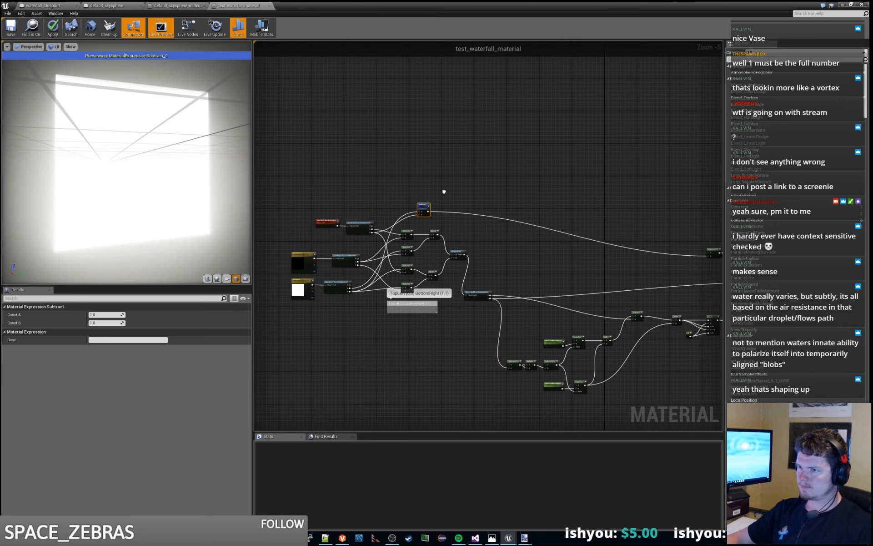
{"action": "right_click", "coordinate": [411, 176]}
{"action": "type", "text": "commen"}
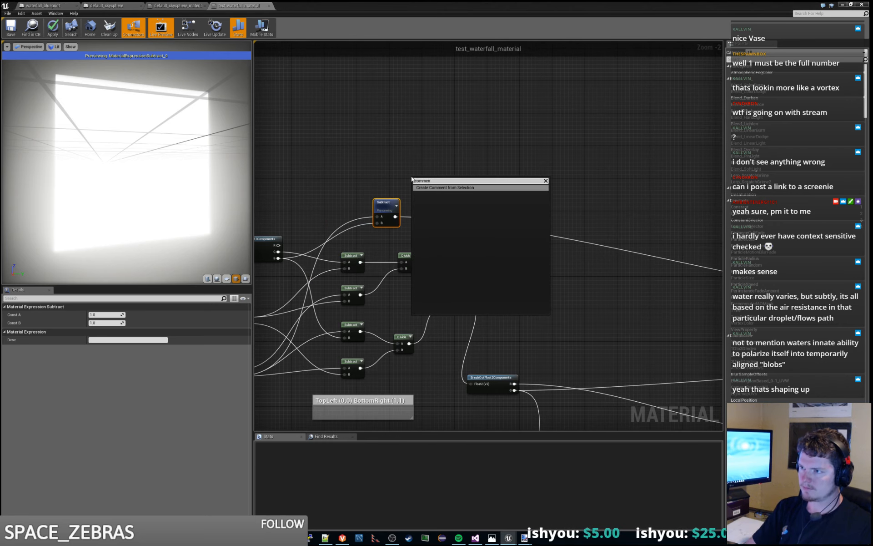
{"action": "key", "text": "Escape"}
- Create a comment box and fit it around the new Subtract node
{"action": "left_click", "coordinate": [427, 170]}
{"action": "right_click", "coordinate": [428, 167]}
{"action": "type", "text": "c"}
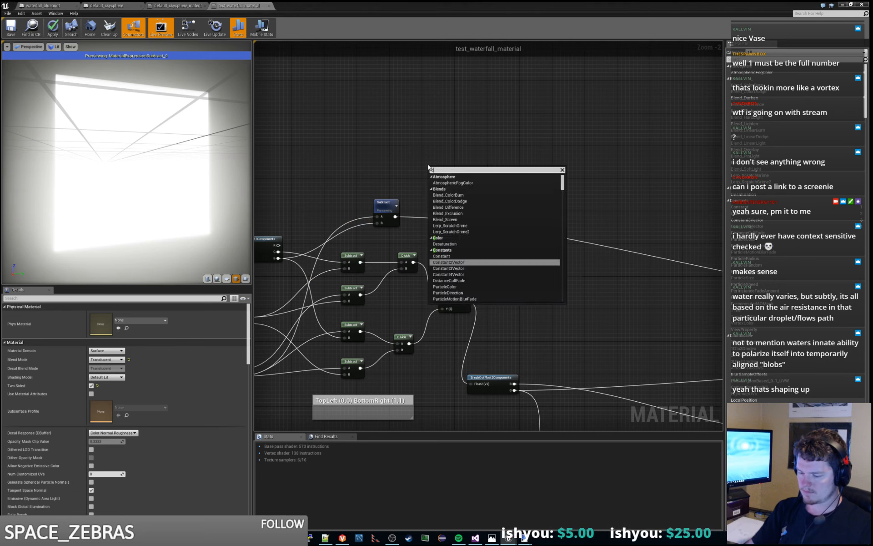
{"action": "type", "text": "omment"}
{"action": "key", "text": "Return"}
{"action": "left_click", "coordinate": [483, 195]}
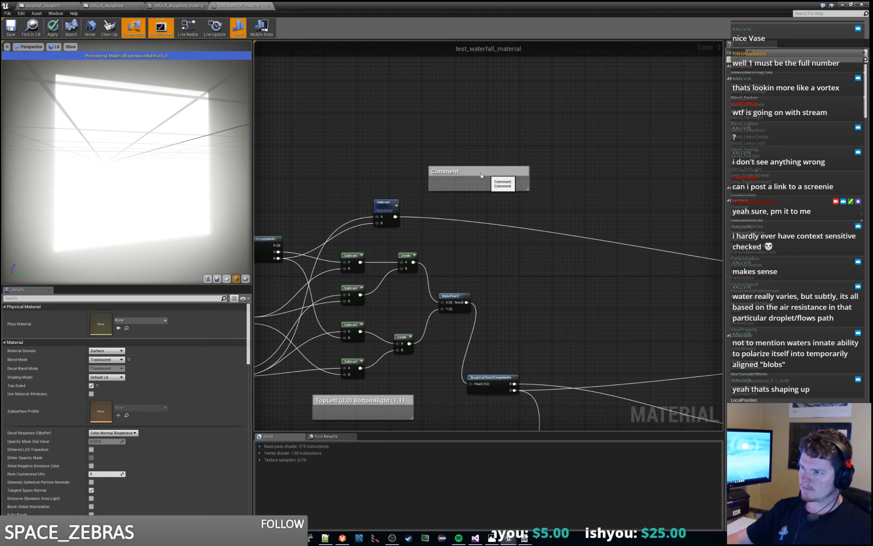
{"action": "left_click_drag", "start_coordinate": [485, 171], "coordinate": [430, 235]}
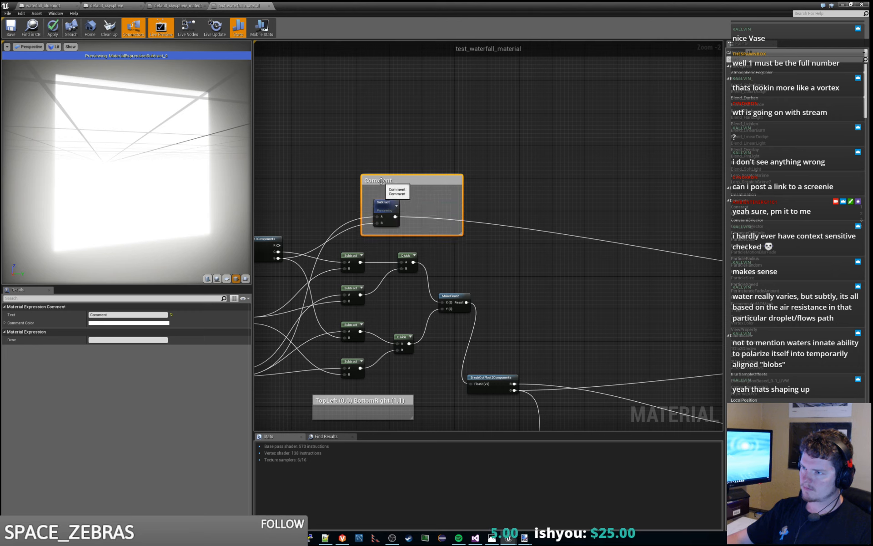
- Title the comment box around the new Subtract node "Fall Distance"
{"action": "double_click", "coordinate": [381, 181]}
{"action": "type", "text": "Fall Dist"}
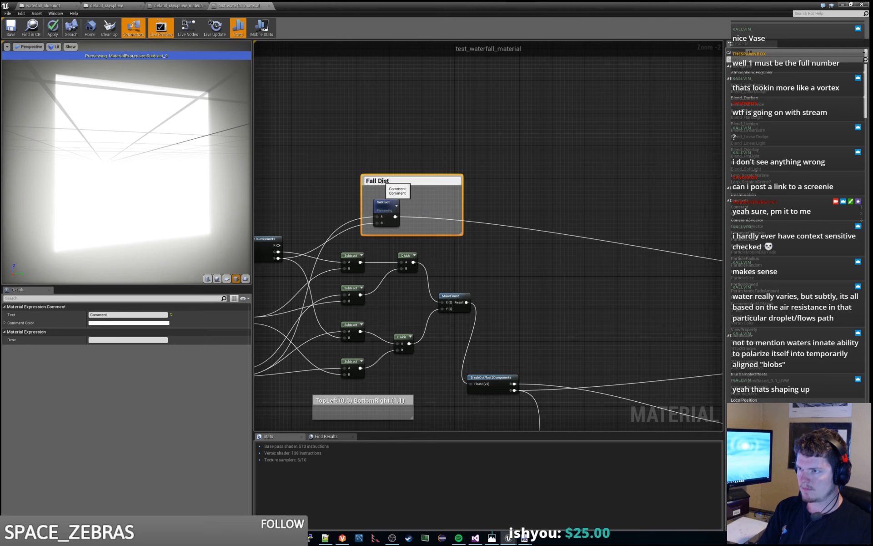
{"action": "type", "text": "ance"}
{"action": "key", "text": "Return"}
{"action": "left_click", "coordinate": [635, 217]}
- Feed the Fall Distance Subtract output directly into both A and B of the squaring Multiply node
{"action": "right_click_drag", "start_coordinate": [636, 217], "coordinate": [360, 287]}
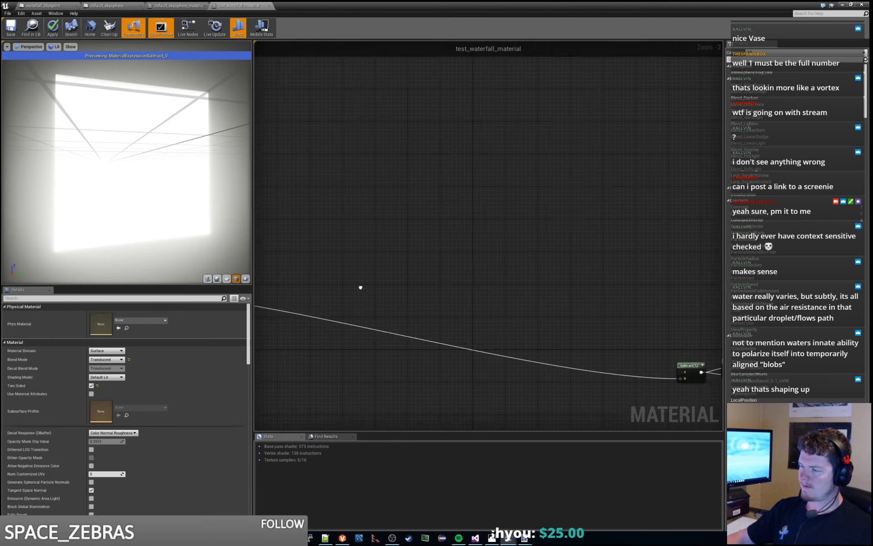
{"action": "right_click_drag", "start_coordinate": [594, 332], "coordinate": [364, 267]}
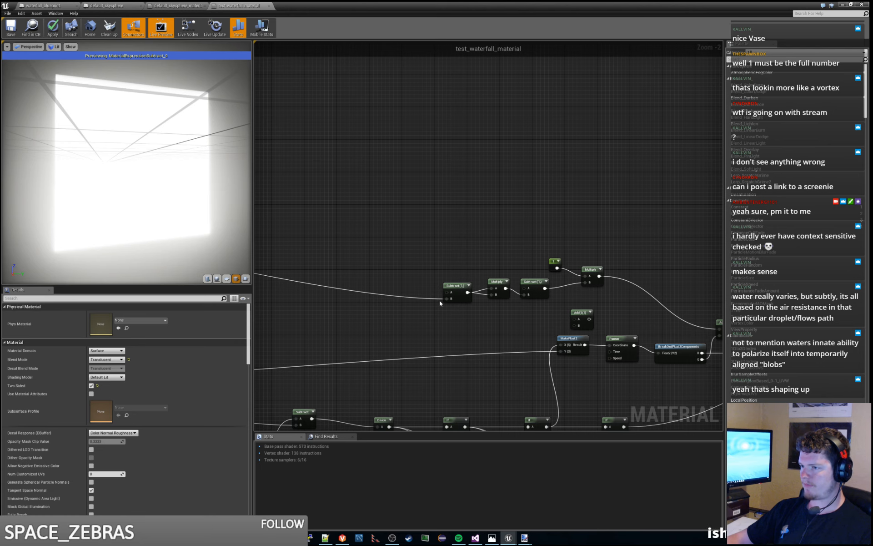
{"action": "left_click_drag", "start_coordinate": [447, 298], "coordinate": [497, 291], "text": "ctrl"}
{"action": "left_click_drag", "start_coordinate": [492, 288], "coordinate": [491, 294]}
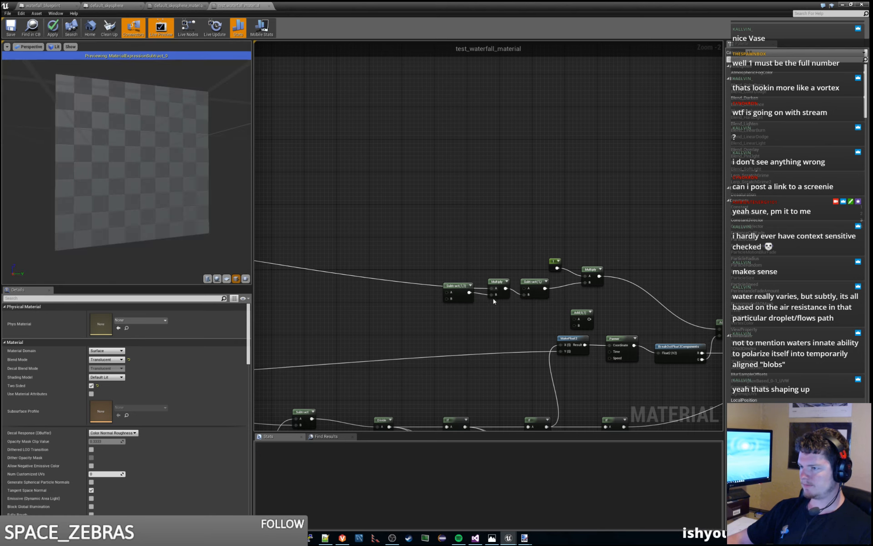
{"action": "scroll", "coordinate": [434, 297], "scroll_direction": "down", "scroll_amount": 3}
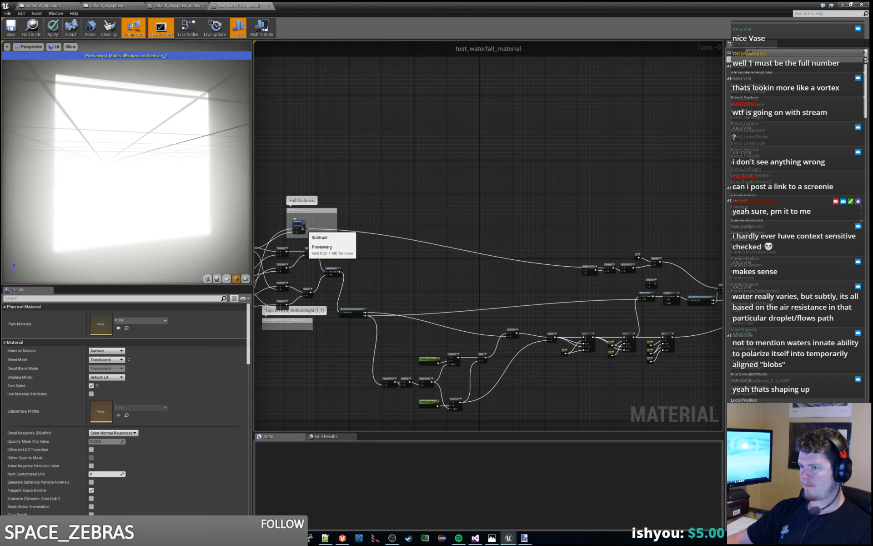
{"action": "left_click_drag", "start_coordinate": [304, 229], "coordinate": [606, 271]}
- Delete the two Subtract nodes on either side of the squaring Multiply and connect its output to the final Multiply's B
{"action": "scroll", "coordinate": [636, 277], "scroll_direction": "up", "scroll_amount": 5}
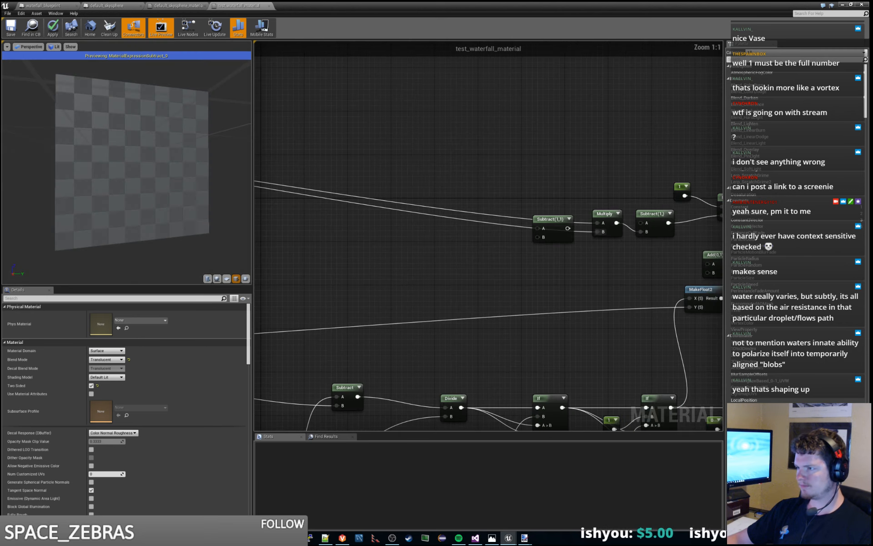
{"action": "left_click", "coordinate": [483, 260]}
{"action": "key", "text": "Delete"}
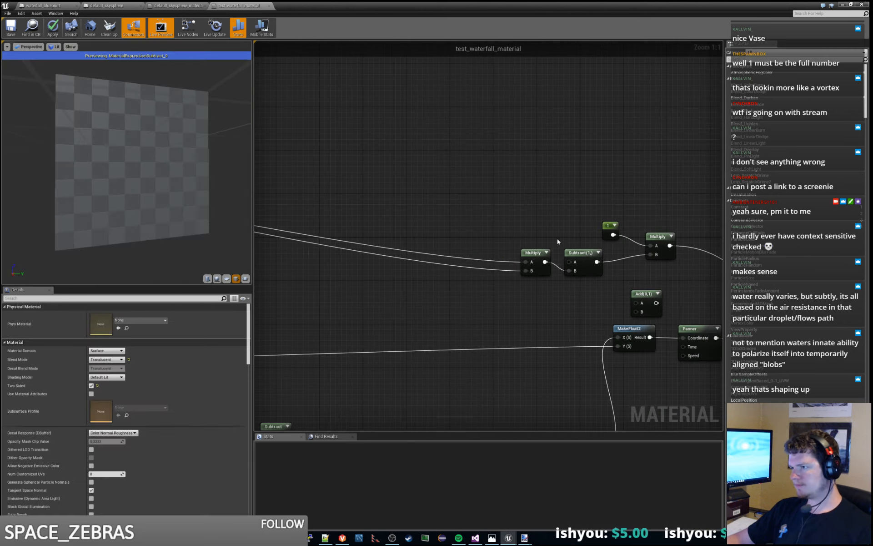
{"action": "right_click_drag", "start_coordinate": [564, 221], "coordinate": [484, 232]}
{"action": "left_click", "coordinate": [493, 265]}
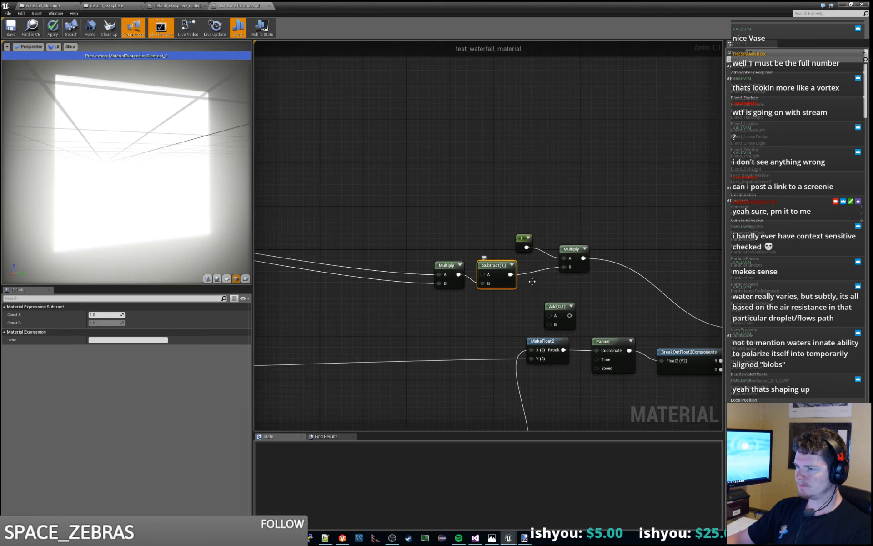
{"action": "key", "text": "Delete"}
{"action": "left_click_drag", "start_coordinate": [458, 274], "coordinate": [564, 267]}
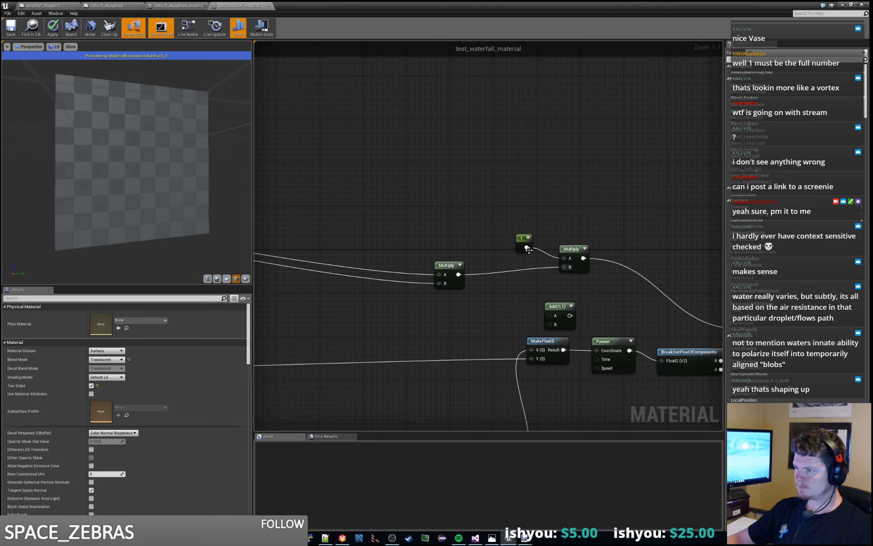
- Preview the output of the final Multiply node that scales the squared fall distance by the constant
{"action": "left_click", "coordinate": [522, 237]}
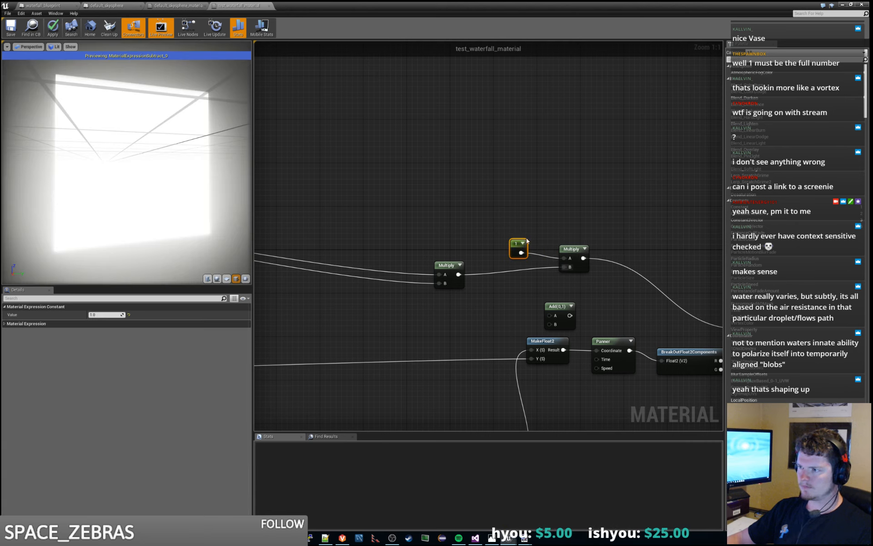
{"action": "right_click", "coordinate": [573, 249]}
{"action": "left_click", "coordinate": [583, 254]}
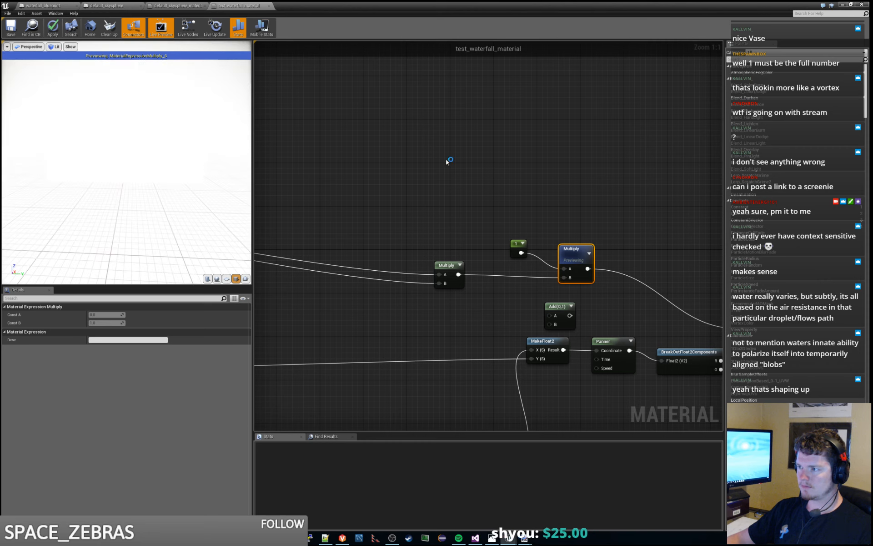
- Move the constant feeding the final Multiply to just above the squaring Multiply and set its value to 0.1
{"action": "left_click_drag", "start_coordinate": [515, 244], "coordinate": [455, 244]}
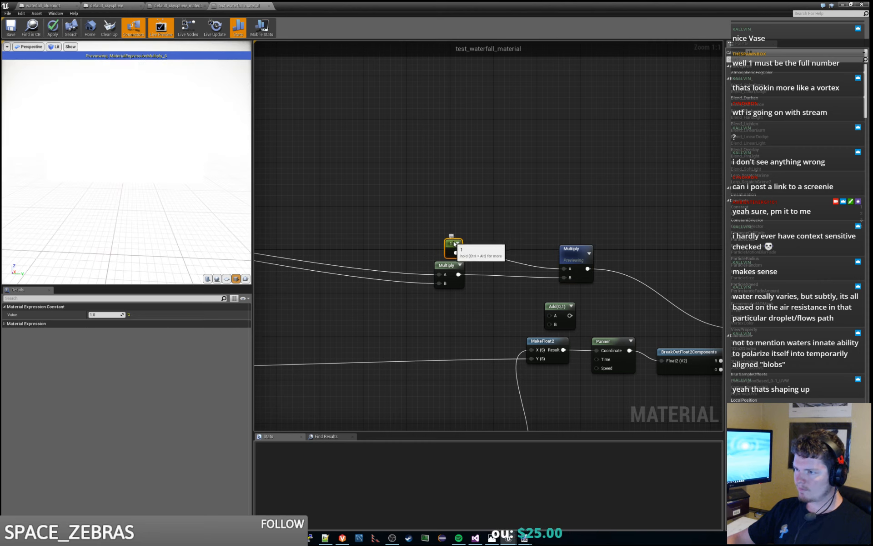
{"action": "left_click", "coordinate": [104, 314]}
{"action": "type", "text": "0.1"}
{"action": "key", "text": "Return"}
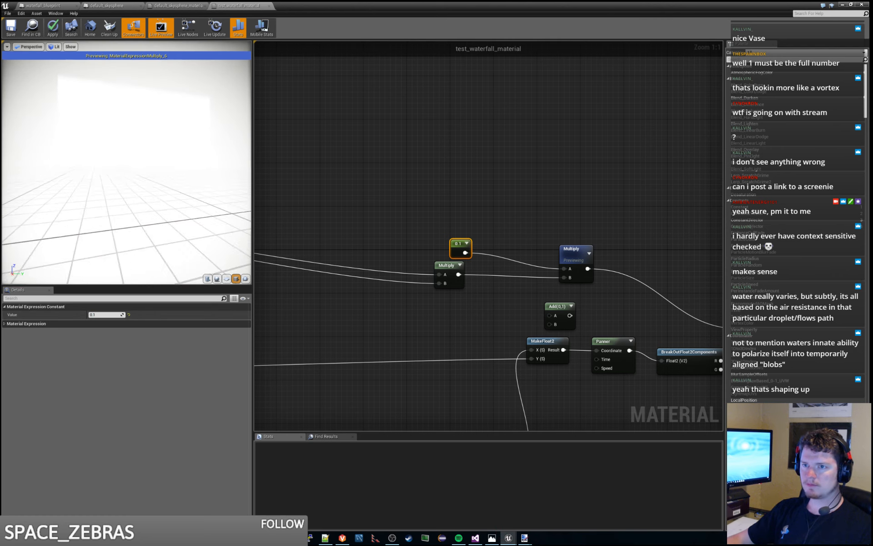
- Set the constant feeding the final Multiply to 0.01 and check the preview from another angle
{"action": "left_click", "coordinate": [106, 315]}
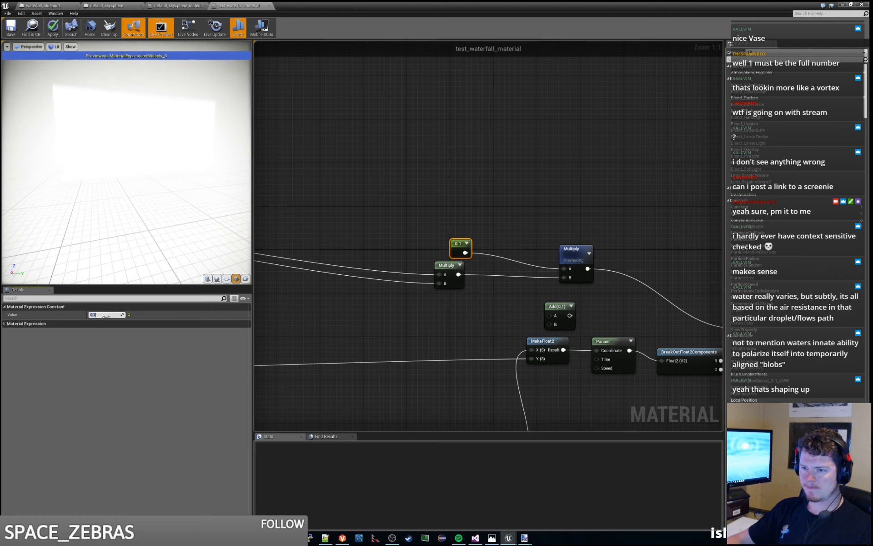
{"action": "type", "text": "0.01"}
{"action": "key", "text": "Return"}
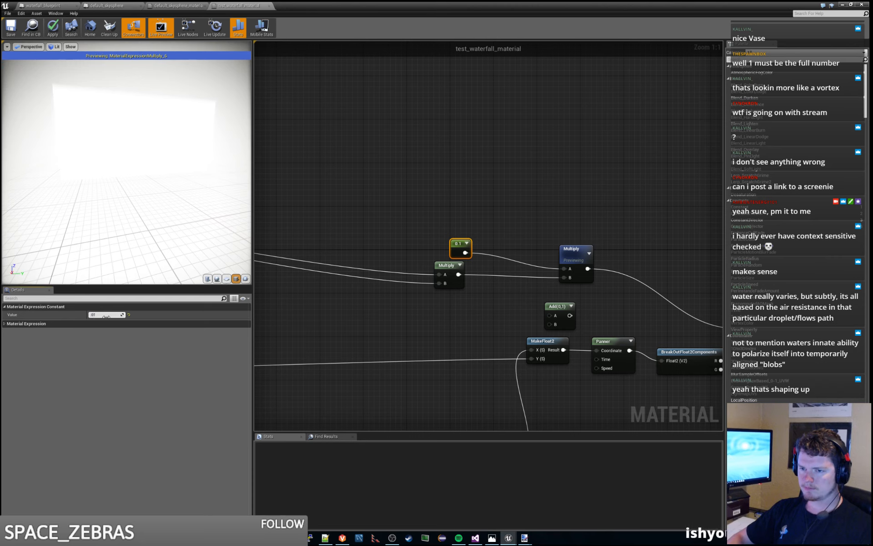
{"action": "left_click_drag", "start_coordinate": [131, 192], "coordinate": [89, 185]}
- Preview the output of the Add node that combines the scaled fall distance with the panned vertical coordinate
{"action": "right_click_drag", "start_coordinate": [617, 248], "coordinate": [424, 198]}
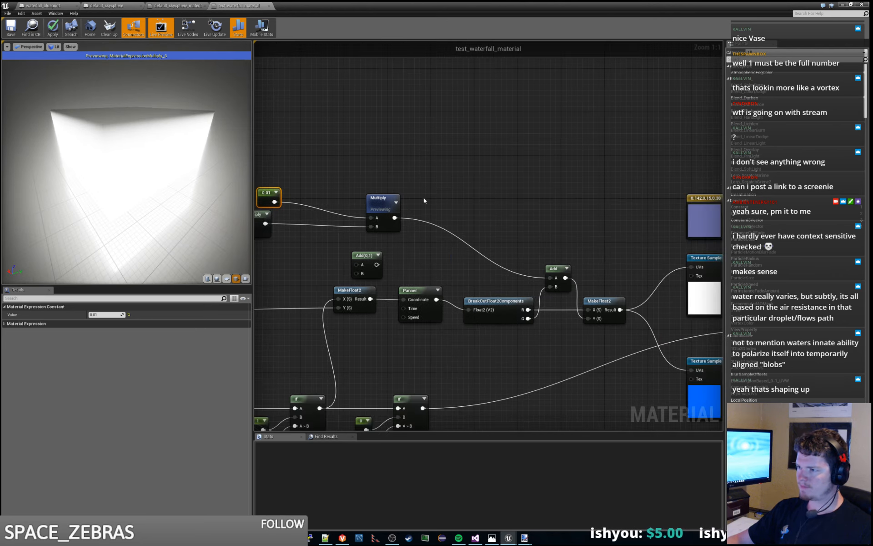
{"action": "left_click", "coordinate": [558, 272]}
{"action": "key", "text": "space"}
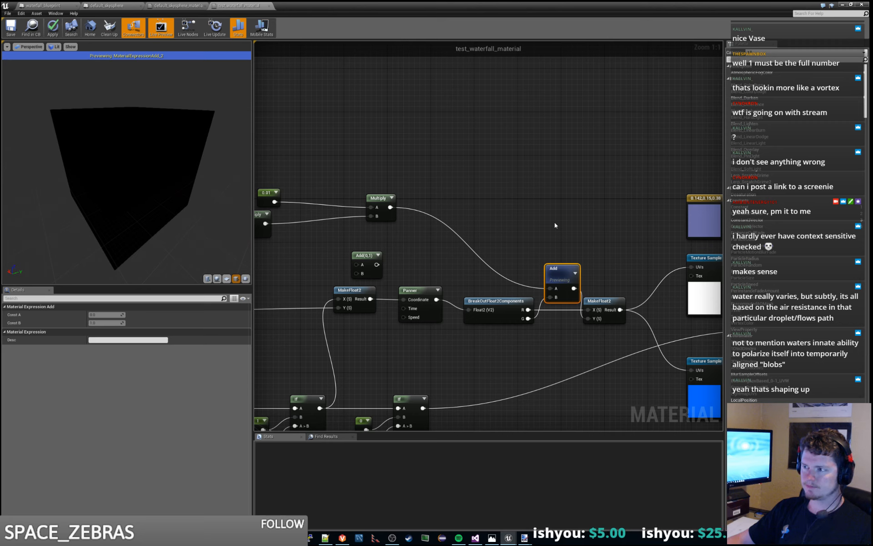
{"action": "left_click_drag", "start_coordinate": [189, 197], "coordinate": [159, 196]}
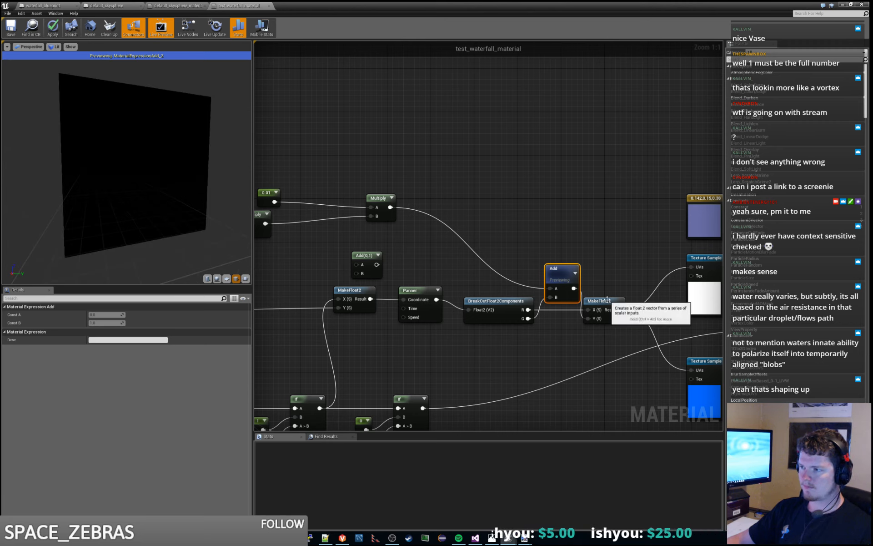
- Stop previewing the Add node and inspect the full waterfall material on the preview mesh
{"action": "right_click", "coordinate": [561, 271]}
{"action": "left_click", "coordinate": [576, 274]}
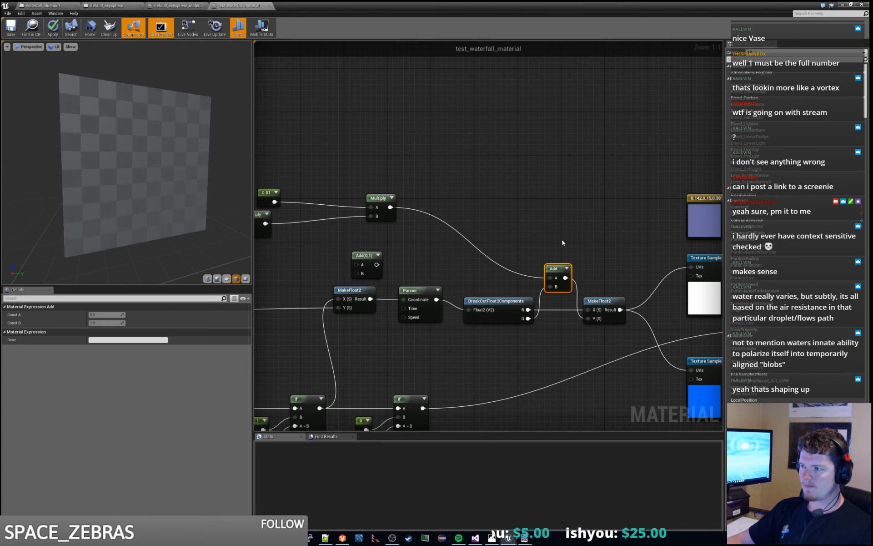
{"action": "scroll", "coordinate": [580, 242], "scroll_direction": "down", "scroll_amount": 3}
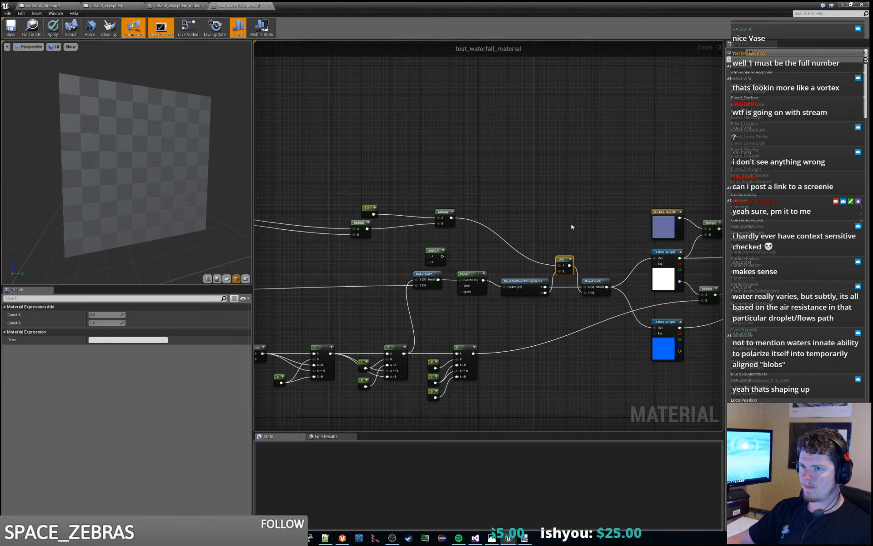
{"action": "scroll", "coordinate": [569, 226], "scroll_direction": "down", "scroll_amount": 1}
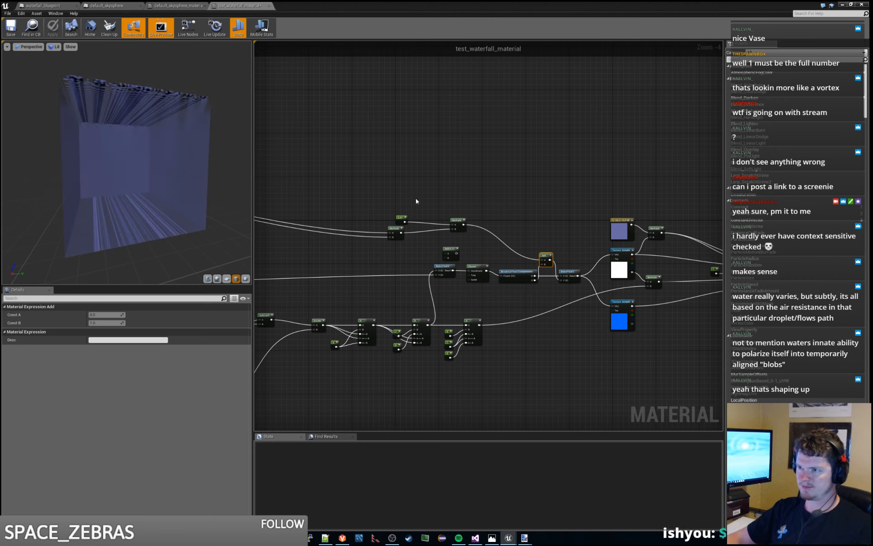
{"action": "left_click_drag", "start_coordinate": [218, 205], "coordinate": [187, 207]}
{"action": "left_click_drag", "start_coordinate": [146, 165], "coordinate": [156, 151]}
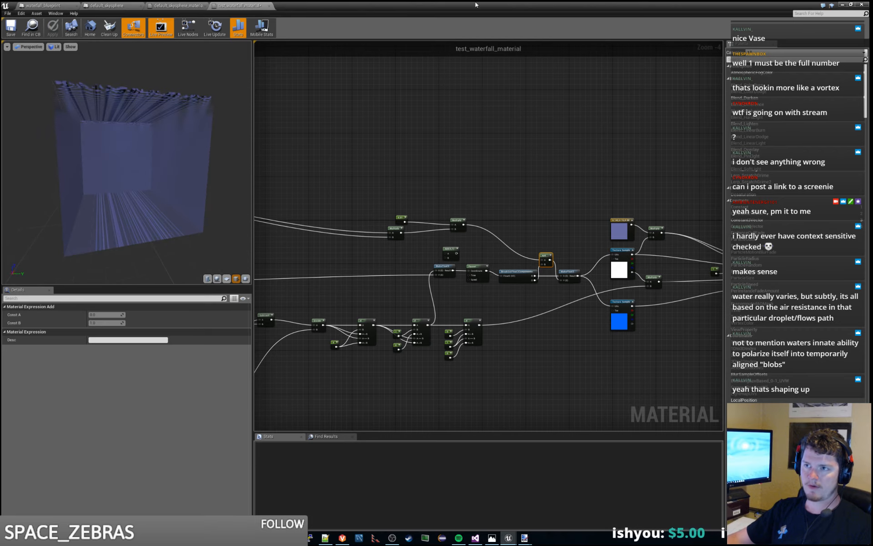
- Switch to the level editor and examine the waterfall in the cave from near and far
{"action": "left_click", "coordinate": [842, 5]}
{"action": "mouse_move", "coordinate": [528, 193]}
{"action": "right_mouse_down"}
{"action": "mouse_move", "coordinate": [525, 175]}
{"action": "mouse_move", "coordinate": [526, 196]}
{"action": "right_mouse_up"}
{"action": "key", "text": "w"}
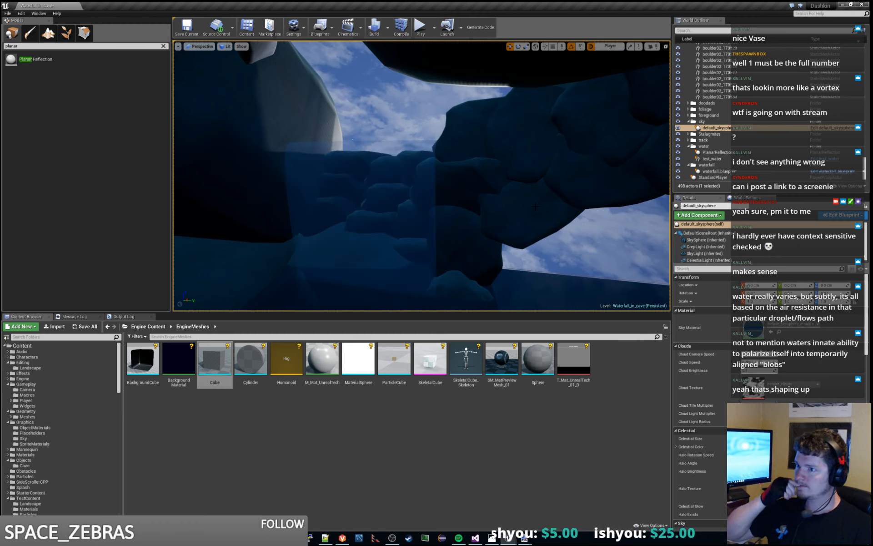
{"action": "key", "text": "w"}
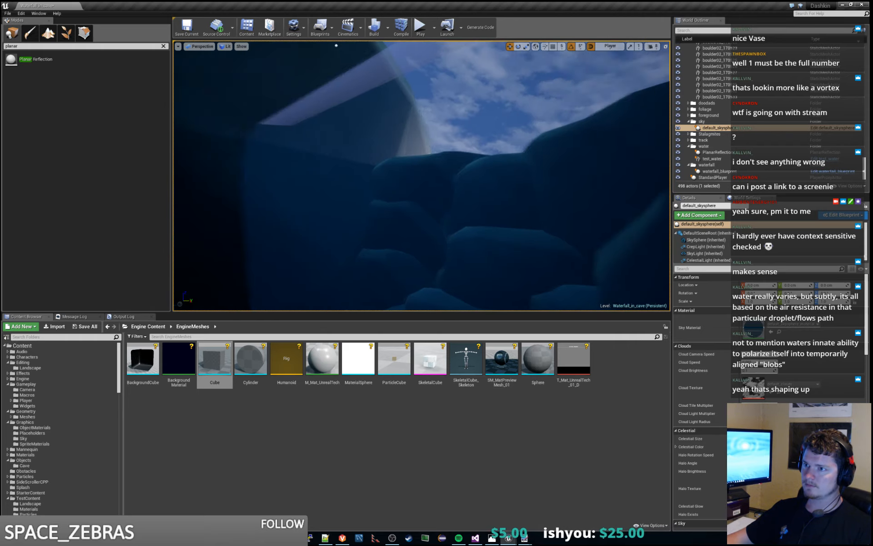
{"action": "key", "text": "s"}
{"action": "key", "text": "w"}
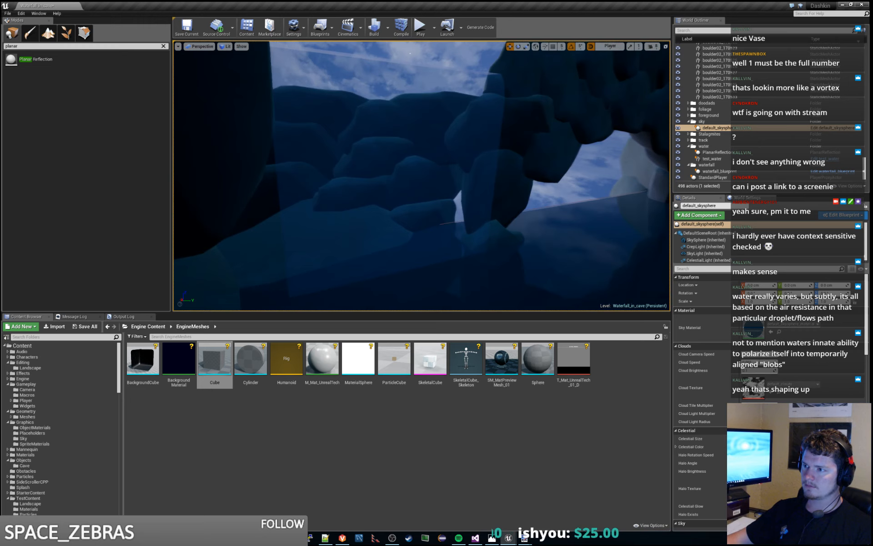
{"action": "key", "text": "s"}
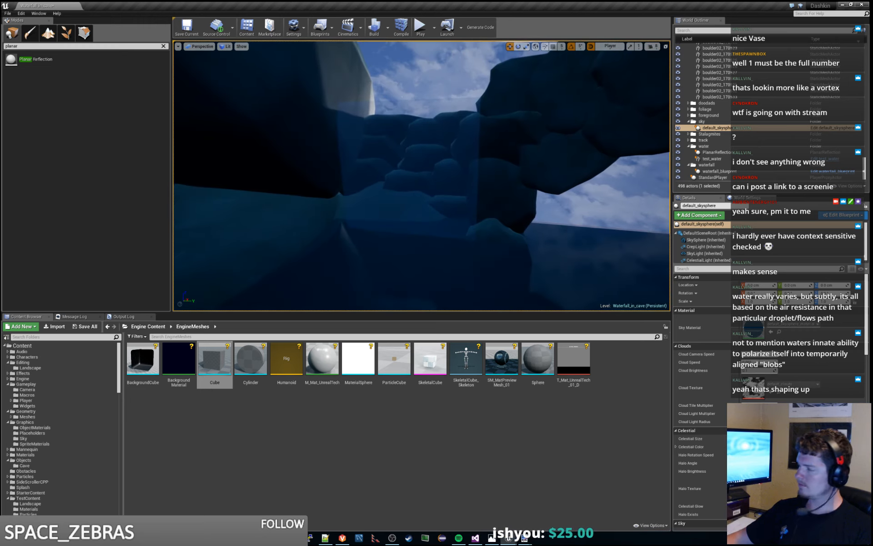
{"action": "key", "text": "w"}
- Select the waterfall_blueprint actor and examine its surface up close from its upper edge down to its base
{"action": "left_click", "coordinate": [416, 186]}
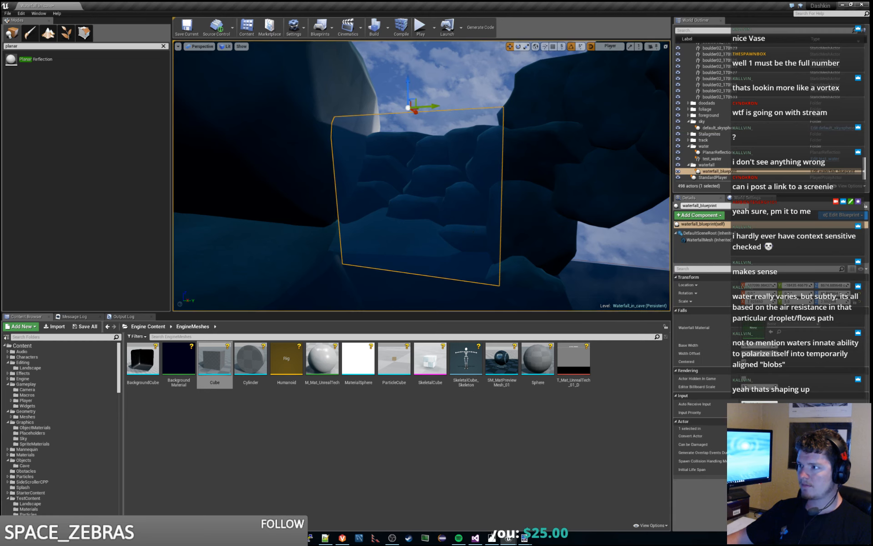
{"action": "key", "text": "w"}
{"action": "key", "text": "w"}
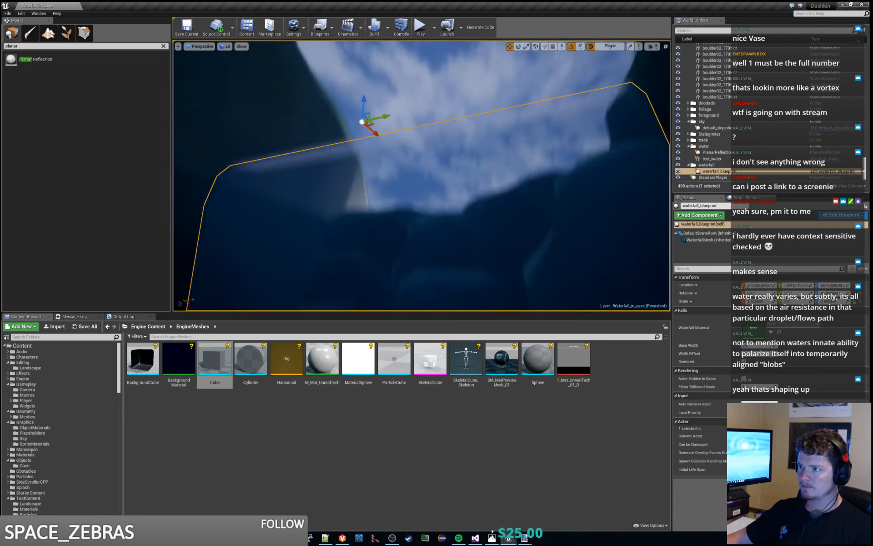
{"action": "key", "text": "s"}
{"action": "key", "text": "w"}
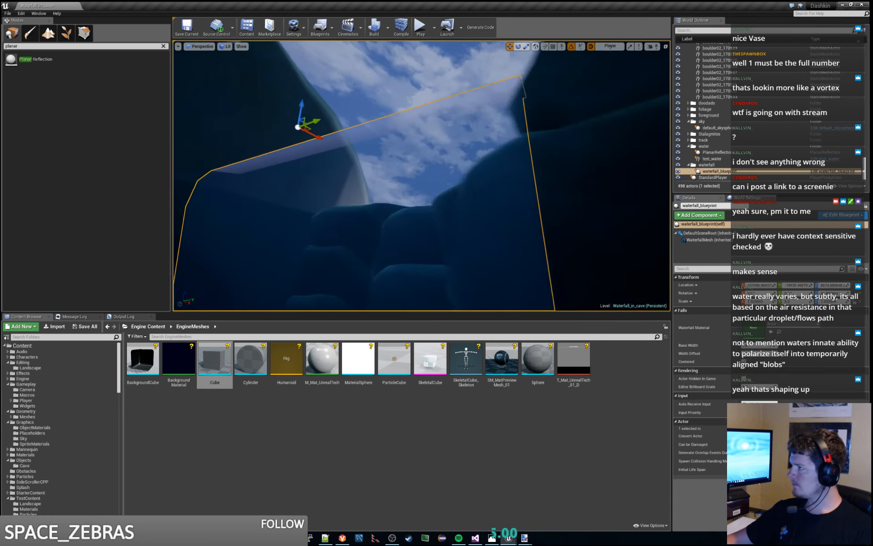
{"action": "key", "text": "w"}
{"action": "key", "text": "s"}
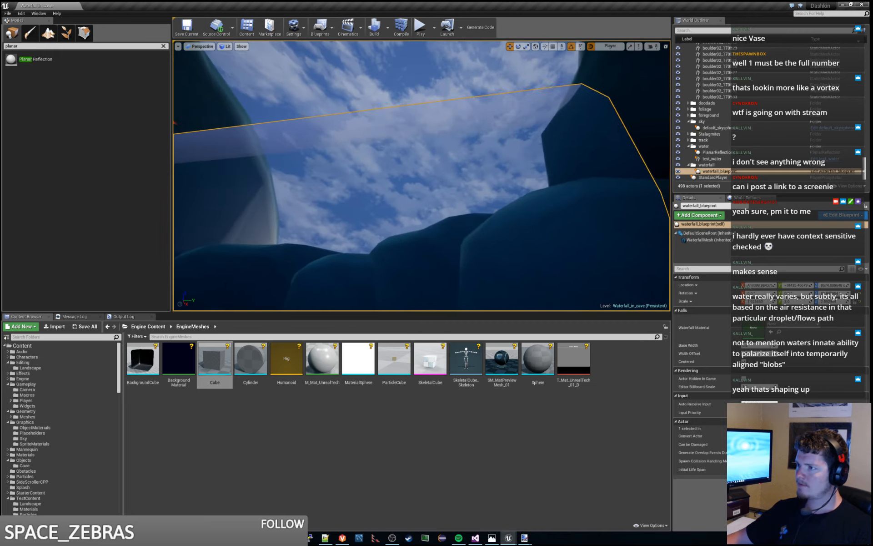
{"action": "key", "text": "s"}
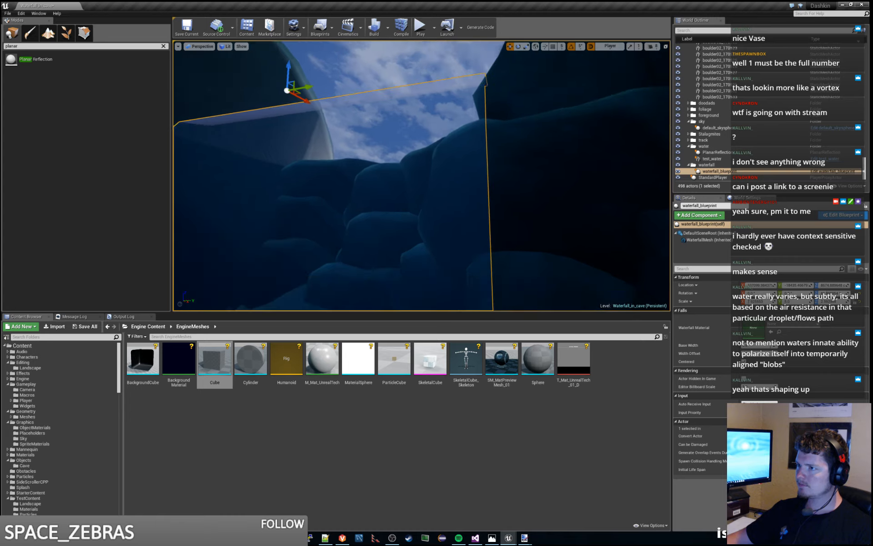
{"action": "key", "text": "w"}
{"action": "key", "text": "w"}
{"action": "key", "text": "s"}
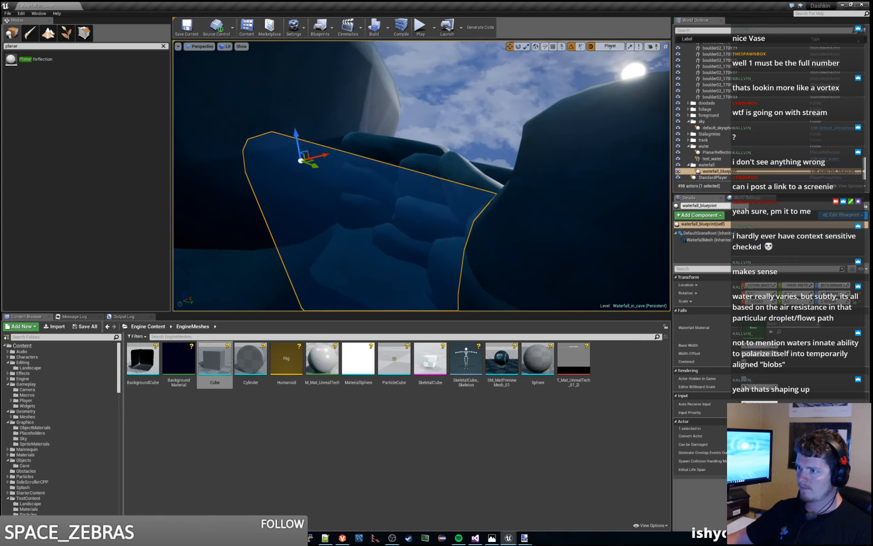
{"action": "key", "text": "w"}
{"action": "key", "text": "w"}
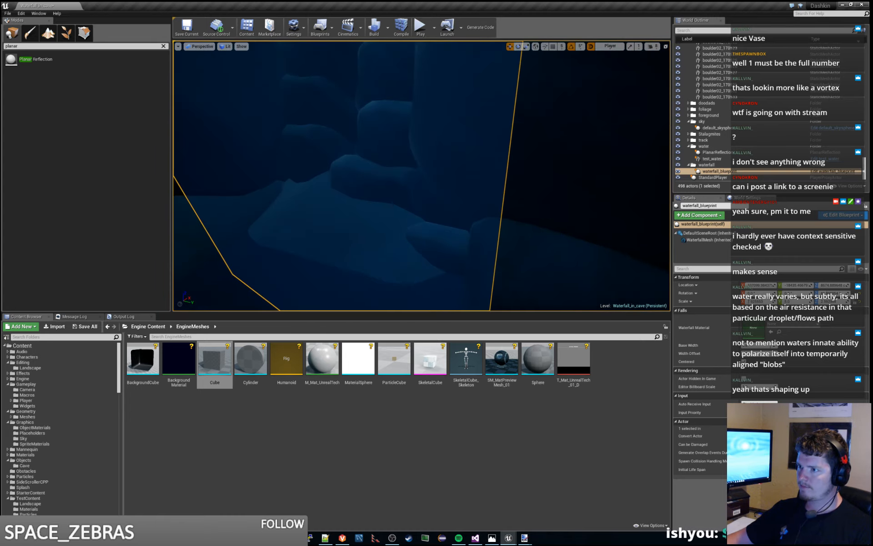
{"action": "key", "text": "s"}
- Examine the selected waterfall's recompiled material in the level from the front and the side
{"action": "right_click_drag", "start_coordinate": [422, 176], "coordinate": [427, 153]}
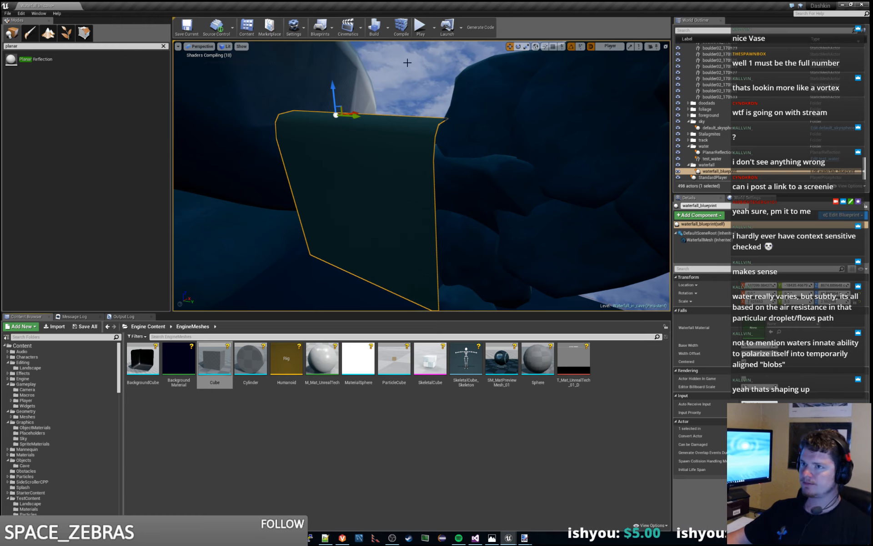
{"action": "right_click_drag", "start_coordinate": [407, 63], "coordinate": [524, 54]}
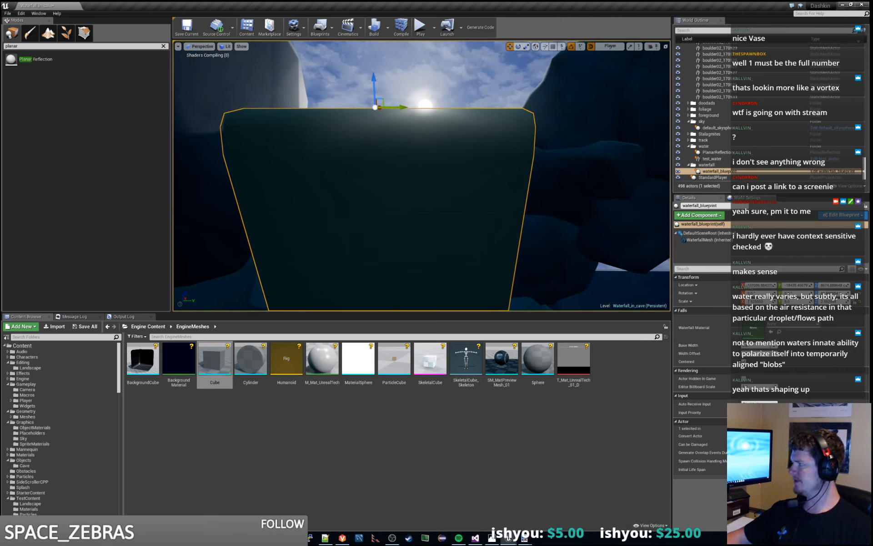
{"action": "mouse_move", "coordinate": [518, 91]}
{"action": "right_mouse_down"}
{"action": "mouse_move", "coordinate": [516, 125]}
{"action": "mouse_move", "coordinate": [537, 130]}
{"action": "mouse_move", "coordinate": [529, 150]}
{"action": "mouse_move", "coordinate": [527, 99]}
{"action": "right_mouse_up"}
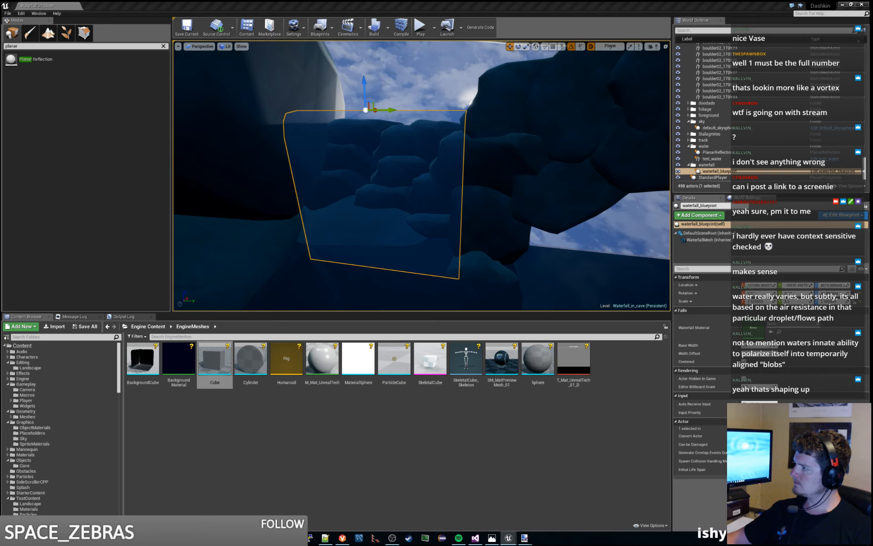
- Return to test_waterfall_material and trace the inputs of the Subtract node in the Fall Distance comment
{"action": "left_click_drag", "start_coordinate": [872, 144], "coordinate": [400, 1]}
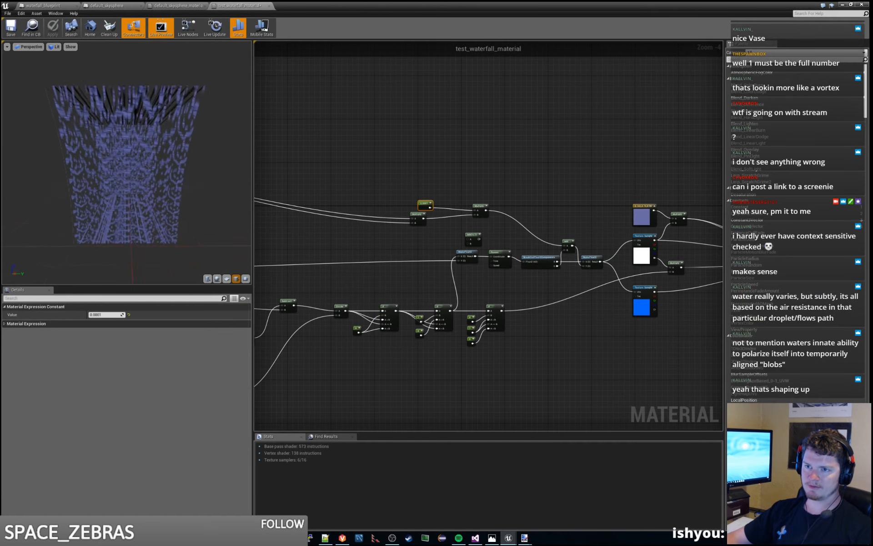
{"action": "left_click_drag", "start_coordinate": [127, 164], "coordinate": [169, 180]}
{"action": "right_click_drag", "start_coordinate": [312, 184], "coordinate": [491, 189]}
{"action": "right_click_drag", "start_coordinate": [381, 207], "coordinate": [493, 210]}
{"action": "scroll", "coordinate": [411, 207], "scroll_direction": "down", "scroll_amount": 1}
{"action": "right_click_drag", "start_coordinate": [410, 208], "coordinate": [549, 214]}
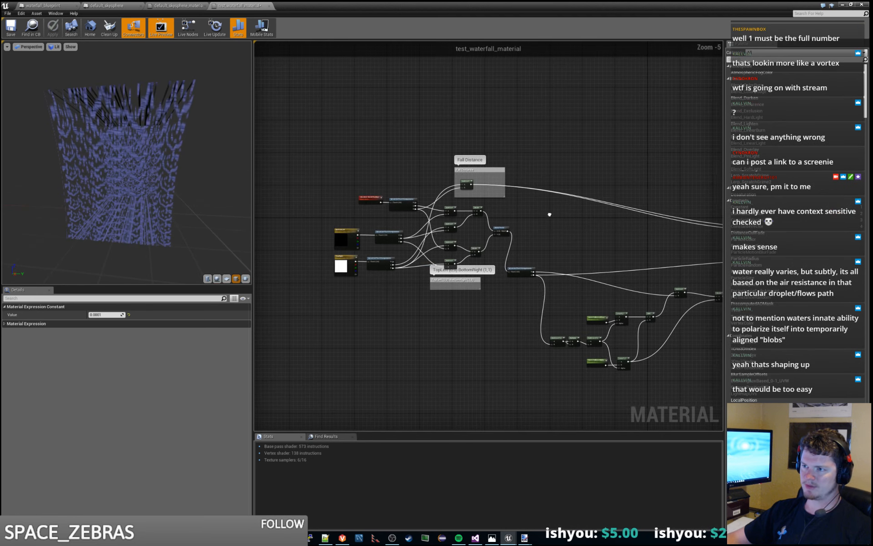
{"action": "scroll", "coordinate": [430, 228], "scroll_direction": "up", "scroll_amount": 2}
{"action": "right_click_drag", "start_coordinate": [347, 212], "coordinate": [394, 216]}
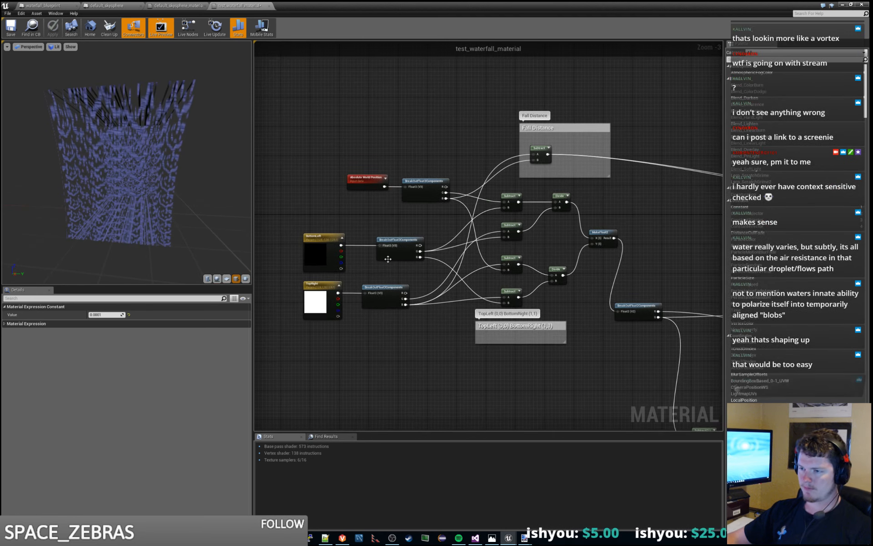
{"action": "left_click", "coordinate": [382, 286]}
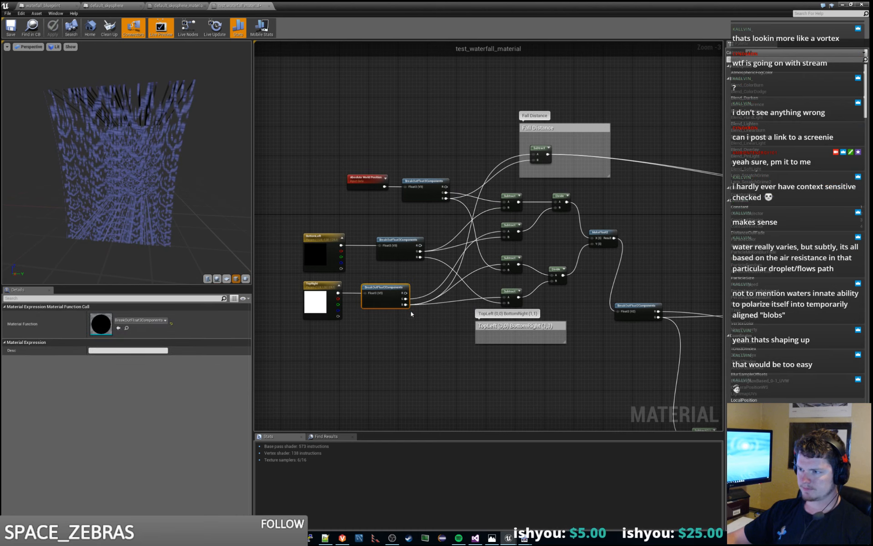
{"action": "left_click", "coordinate": [541, 151]}
{"action": "scroll", "coordinate": [539, 152], "scroll_direction": "up", "scroll_amount": 2}
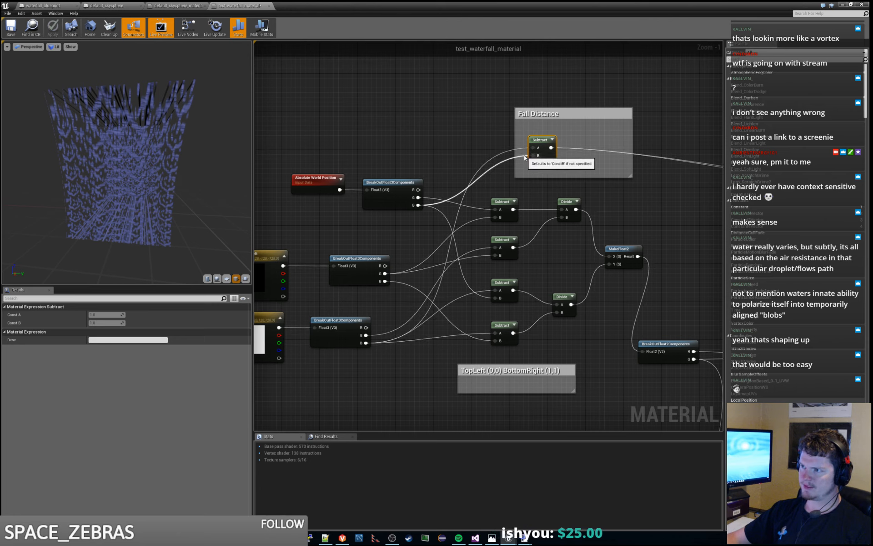
- Preview the Fall Distance Subtract node's output and inspect it on the preview mesh
{"action": "scroll", "coordinate": [525, 157], "scroll_direction": "down", "scroll_amount": 1}
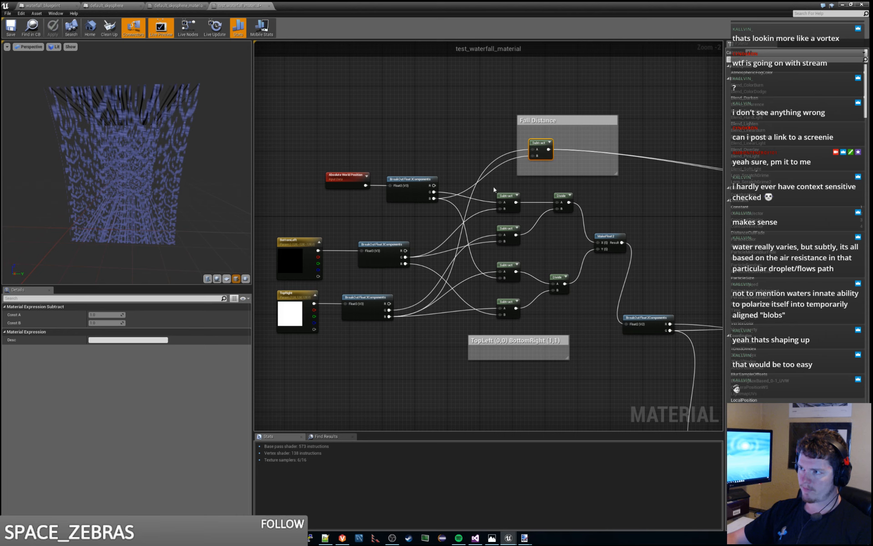
{"action": "right_click", "coordinate": [537, 143]}
{"action": "left_click", "coordinate": [546, 151]}
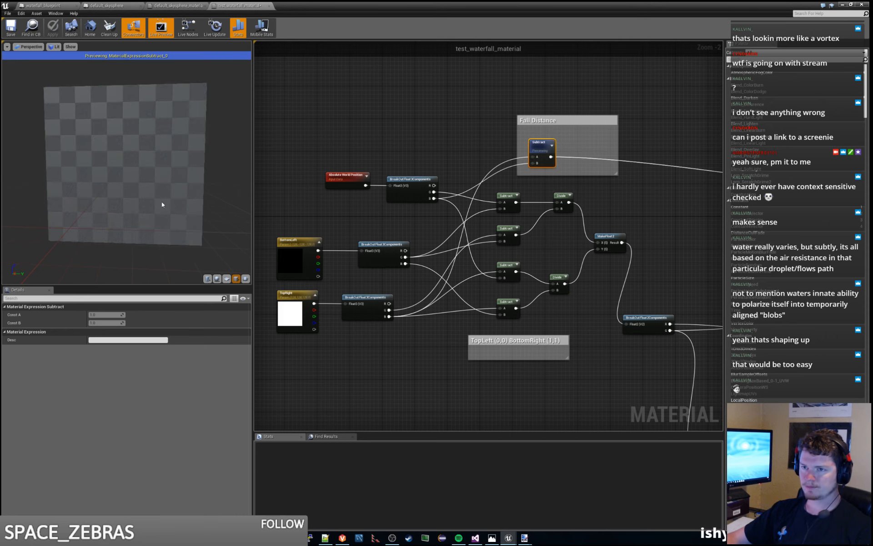
{"action": "left_click_drag", "start_coordinate": [138, 201], "coordinate": [120, 194]}
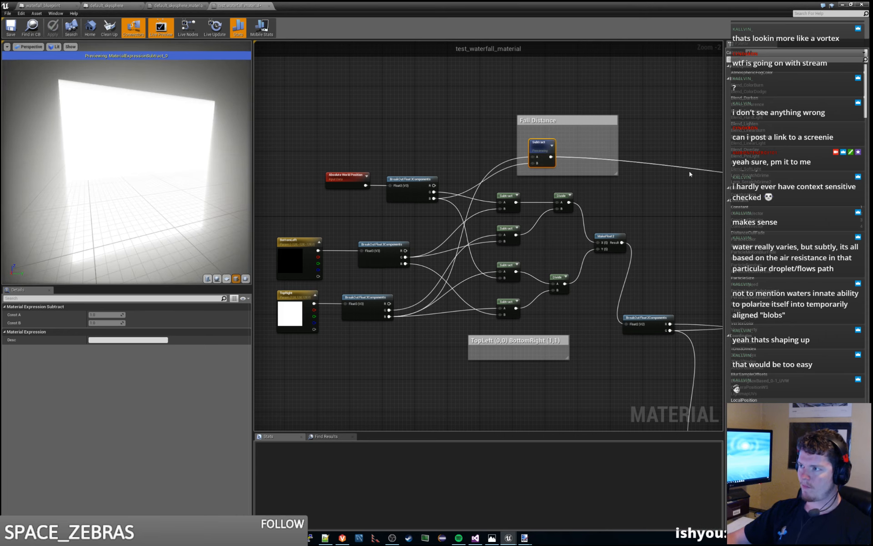
- Preview the output of the Multiply node that squares the fall distance
{"action": "right_click_drag", "start_coordinate": [690, 174], "coordinate": [256, 169]}
{"action": "right_click", "coordinate": [600, 223]}
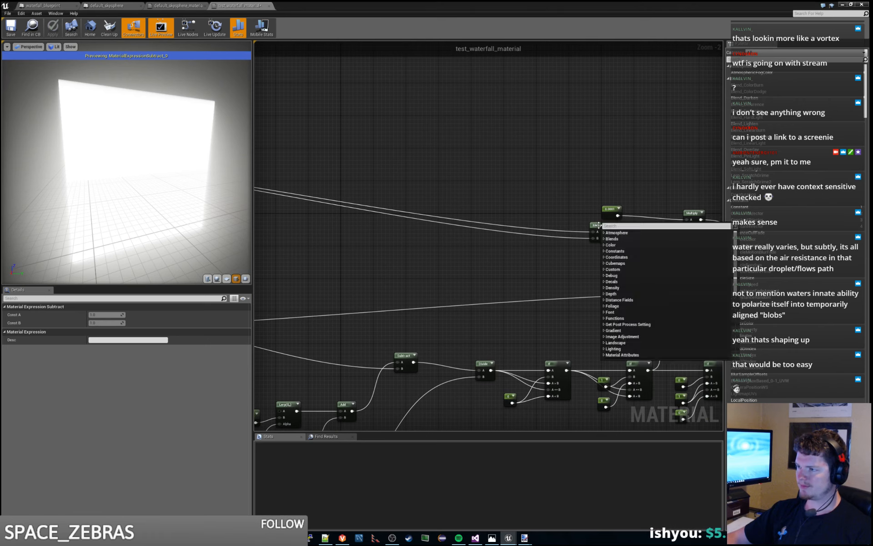
{"action": "right_click", "coordinate": [599, 224]}
{"action": "left_click", "coordinate": [619, 233]}
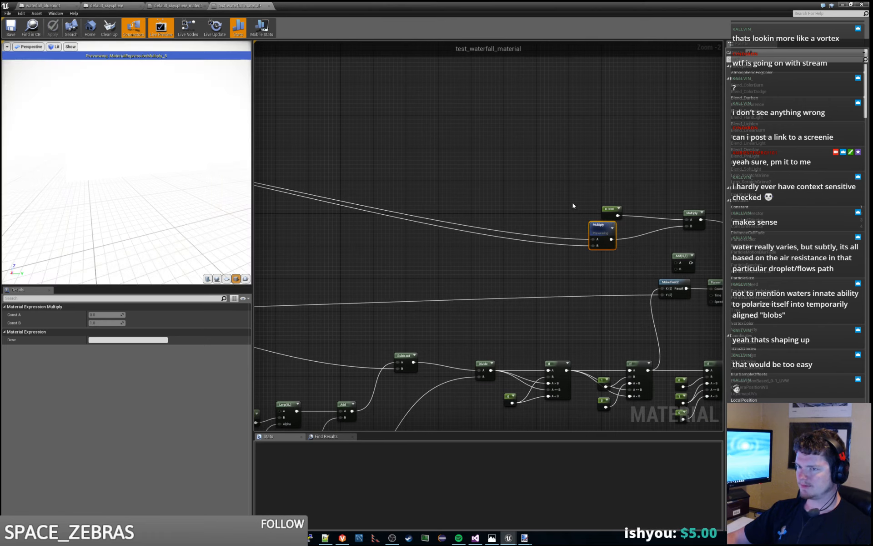
- Delete the squaring Multiply node and wire the Fall Distance Subtract output directly into the scale constant's Multiply node
{"action": "key", "text": "Delete"}
{"action": "right_click_drag", "start_coordinate": [572, 196], "coordinate": [676, 208]}
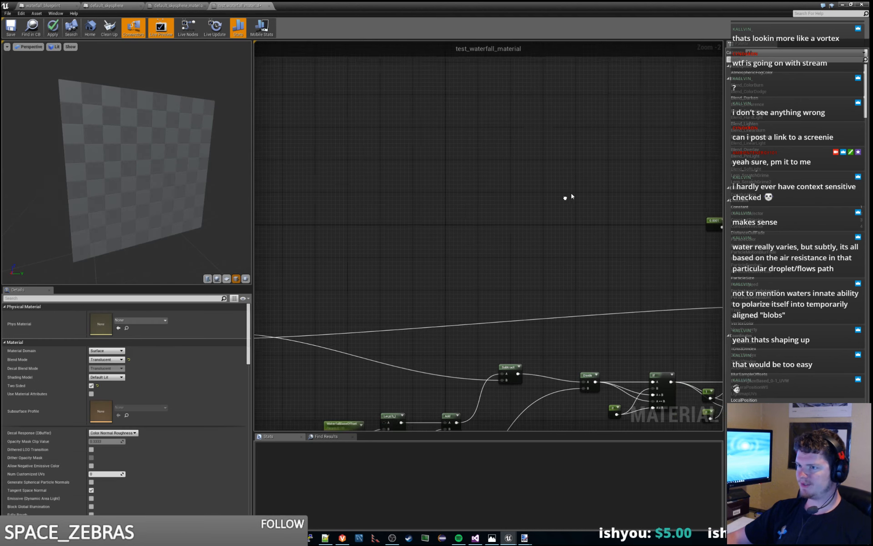
{"action": "scroll", "coordinate": [572, 197], "scroll_direction": "down", "scroll_amount": 3}
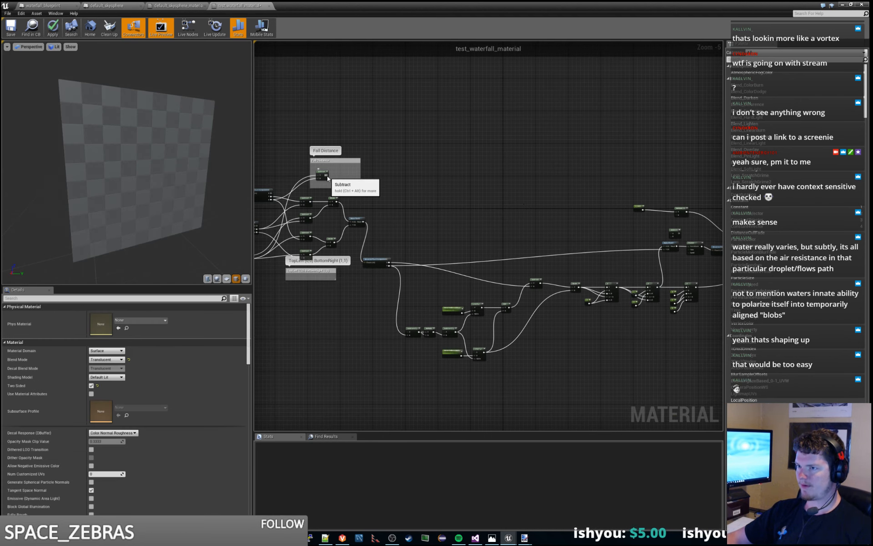
{"action": "left_click_drag", "start_coordinate": [327, 176], "coordinate": [676, 214]}
{"action": "right_click_drag", "start_coordinate": [689, 209], "coordinate": [634, 209]}
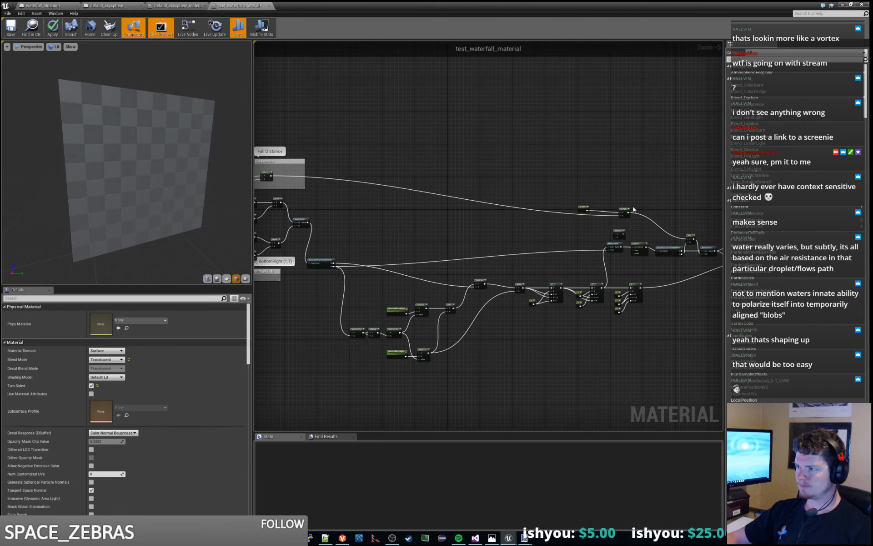
- Preview the scale constant's Multiply output on the preview mesh and trace its wire from the Fall Distance Subtract node
{"action": "right_click", "coordinate": [625, 212]}
{"action": "left_click", "coordinate": [649, 217]}
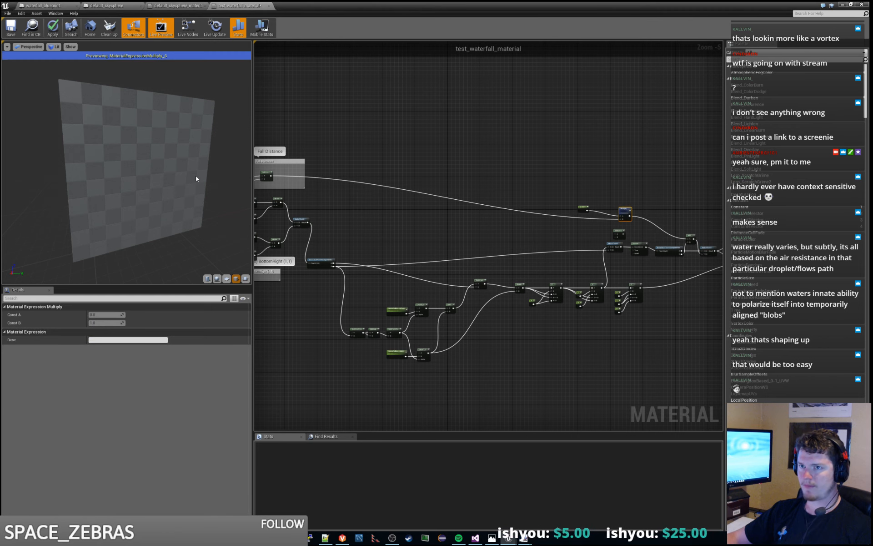
{"action": "left_click_drag", "start_coordinate": [182, 182], "coordinate": [137, 147]}
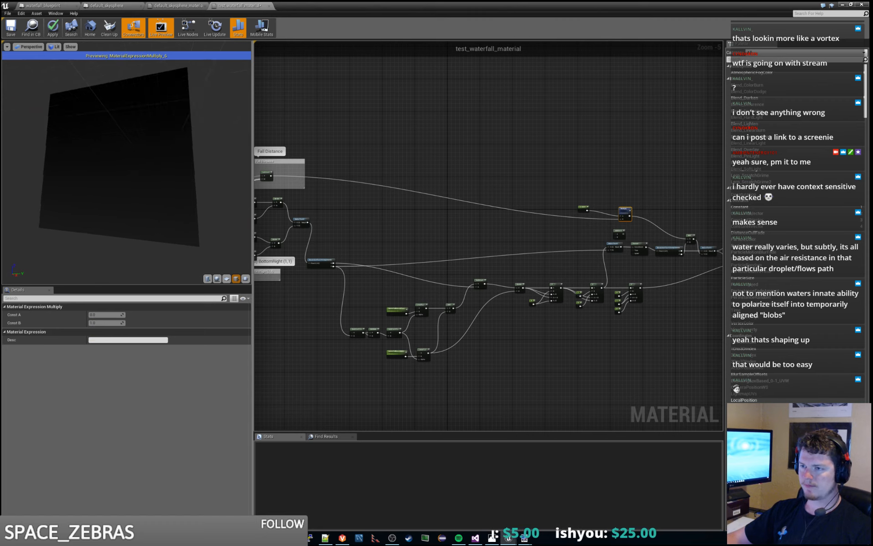
{"action": "right_click_drag", "start_coordinate": [370, 190], "coordinate": [522, 193]}
{"action": "scroll", "coordinate": [462, 189], "scroll_direction": "up", "scroll_amount": 2}
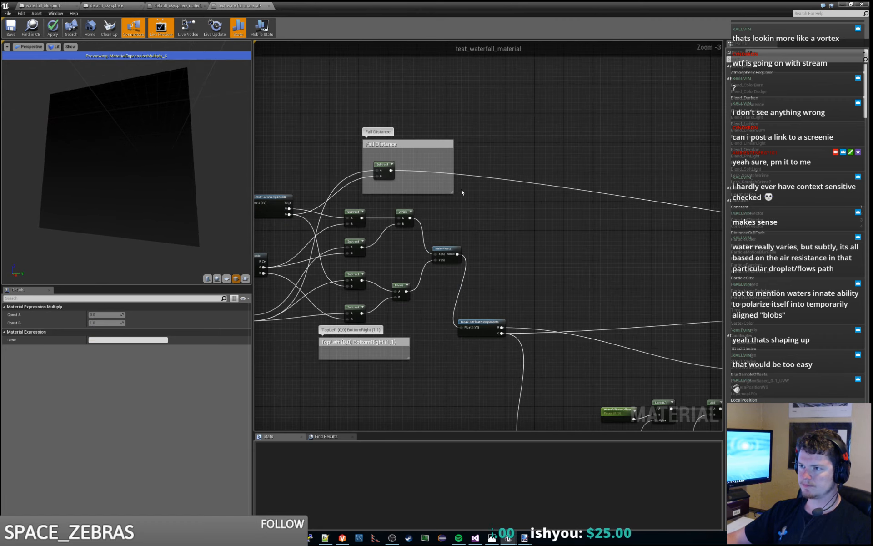
{"action": "scroll", "coordinate": [461, 189], "scroll_direction": "down", "scroll_amount": 1}
{"action": "right_click_drag", "start_coordinate": [561, 230], "coordinate": [210, 229]}
{"action": "scroll", "coordinate": [466, 221], "scroll_direction": "up", "scroll_amount": 2}
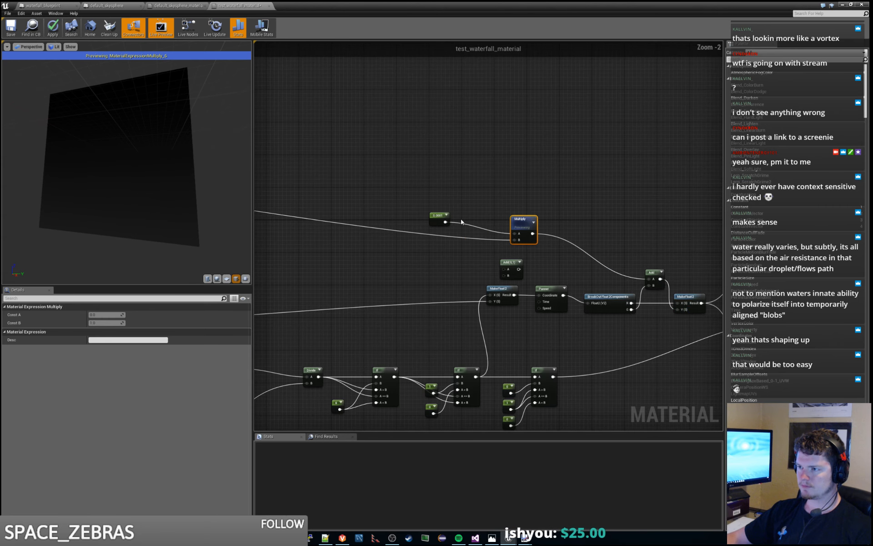
- Apply the unsquared fall distance material and check the waterfall in the level with its actor deselected
{"action": "left_click", "coordinate": [463, 222]}
{"action": "left_click", "coordinate": [519, 208]}
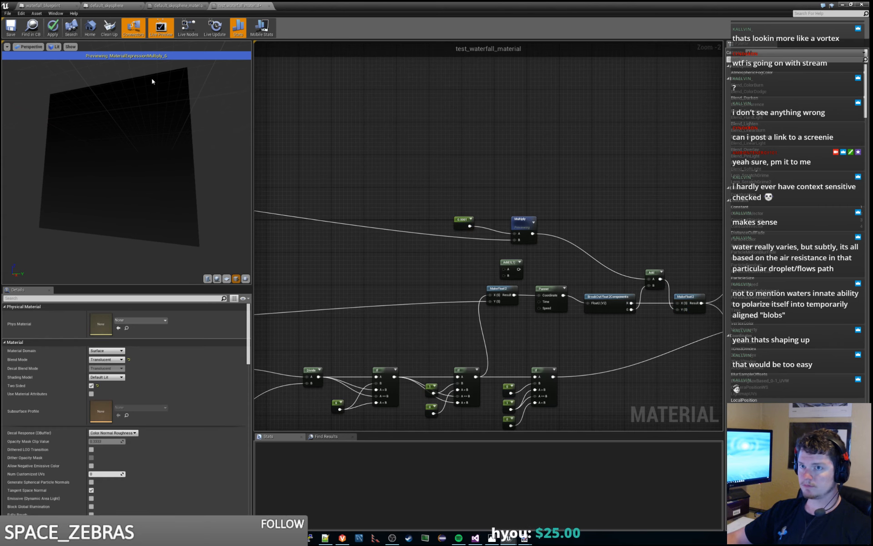
{"action": "left_click", "coordinate": [55, 31]}
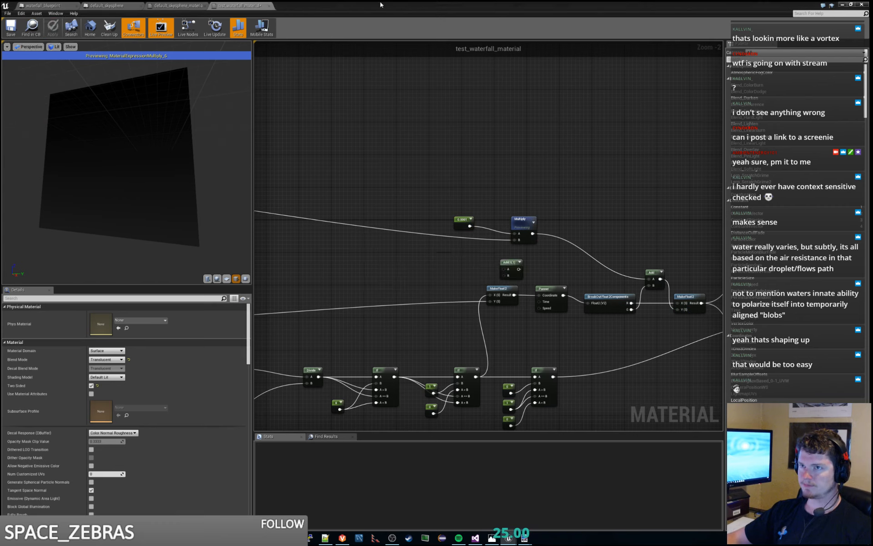
{"action": "left_click_drag", "start_coordinate": [390, 5], "coordinate": [390, 0]}
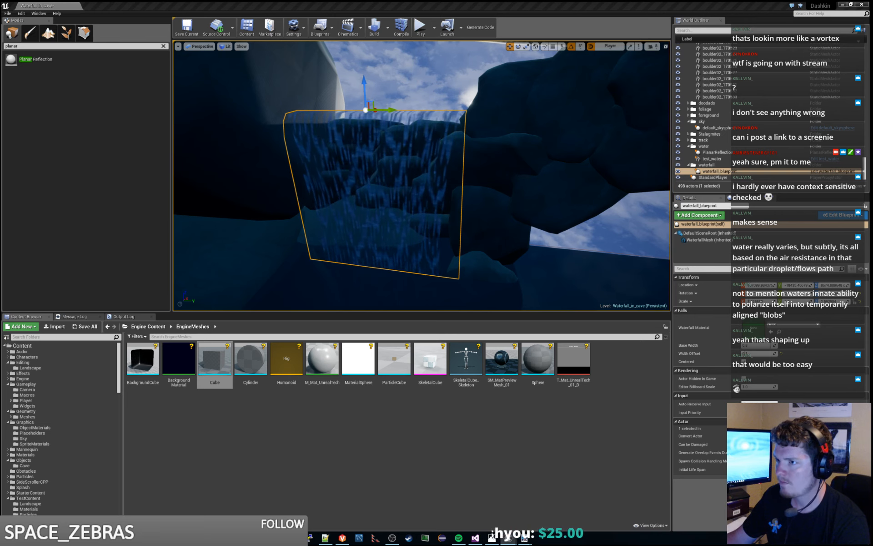
{"action": "left_click", "coordinate": [609, 225]}
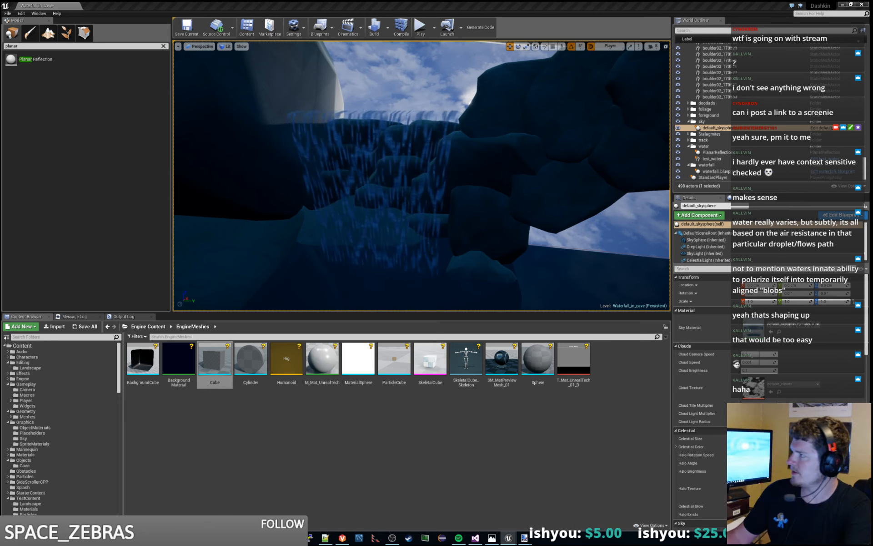
- Convert the 0.0001 constant feeding the Multiply node in test_waterfall_material into a scalar parameter named FallSpeed
{"action": "left_click_drag", "start_coordinate": [872, 6], "coordinate": [541, 0]}
{"action": "right_click_drag", "start_coordinate": [519, 137], "coordinate": [484, 121]}
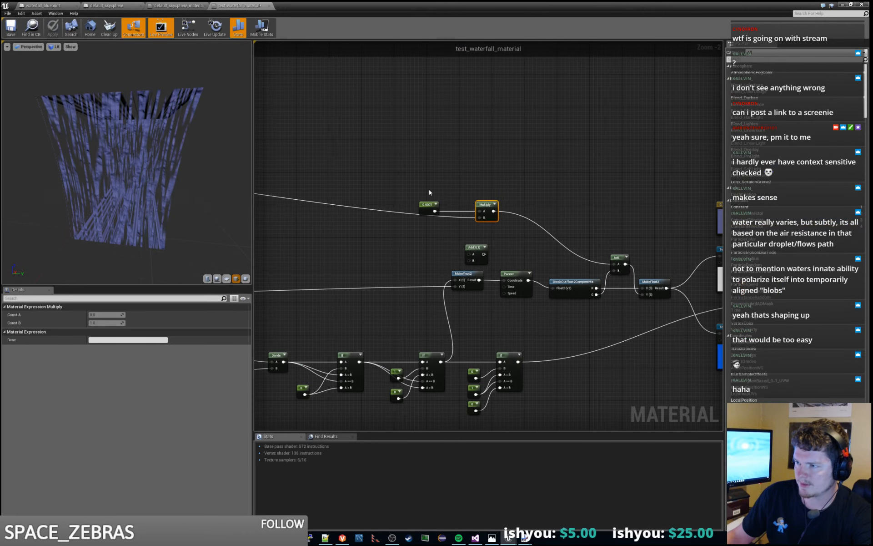
{"action": "left_click", "coordinate": [428, 204]}
{"action": "right_click", "coordinate": [428, 205]}
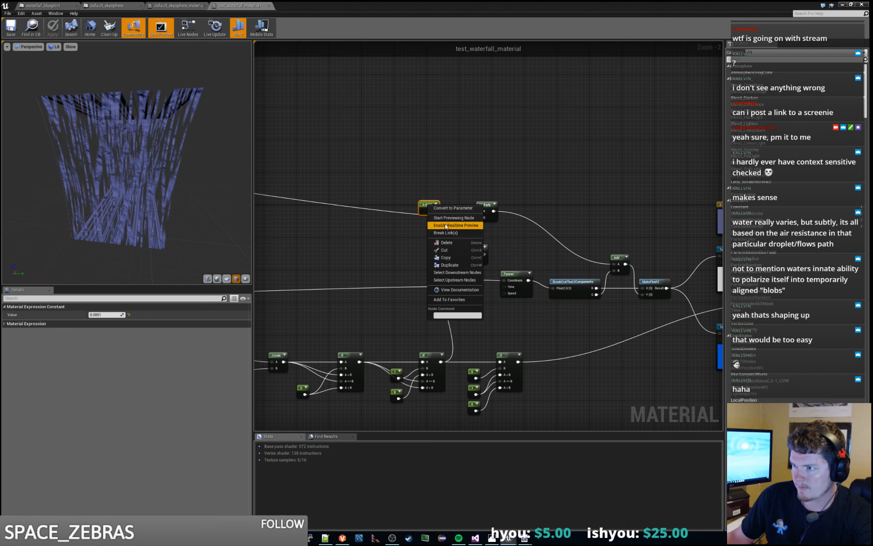
{"action": "left_click", "coordinate": [456, 210]}
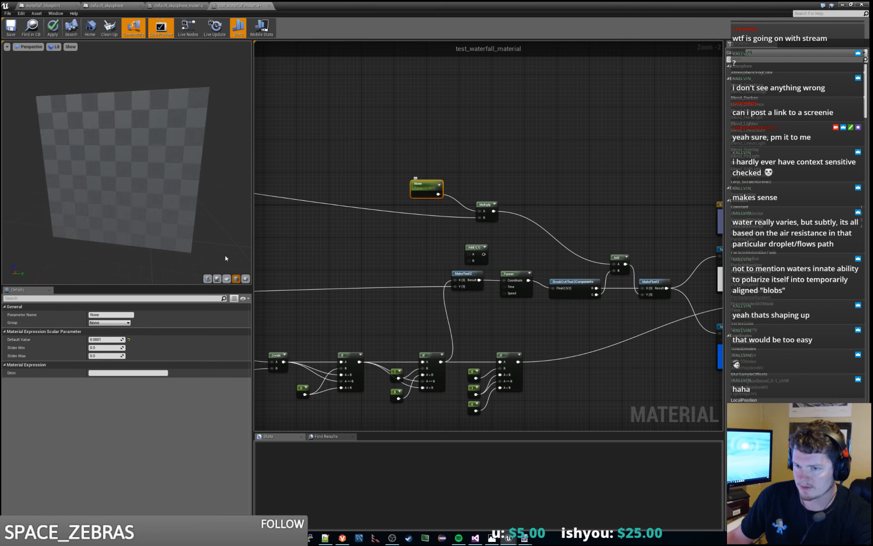
{"action": "left_click", "coordinate": [111, 316]}
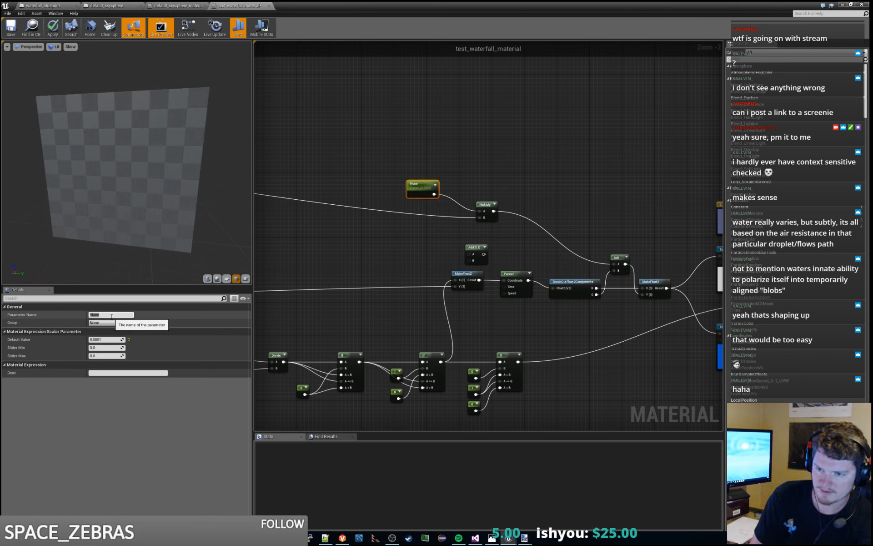
{"action": "type", "text": "Fall"}
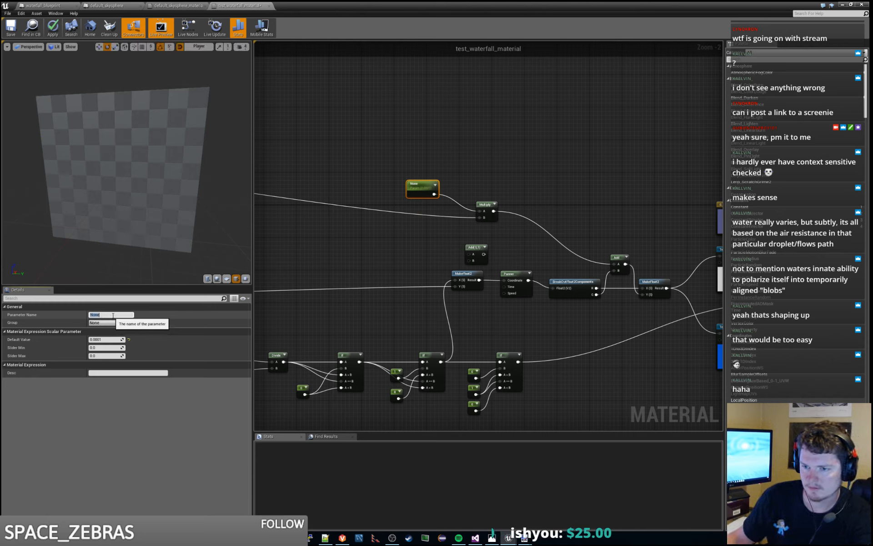
{"action": "type", "text": "Spe"}
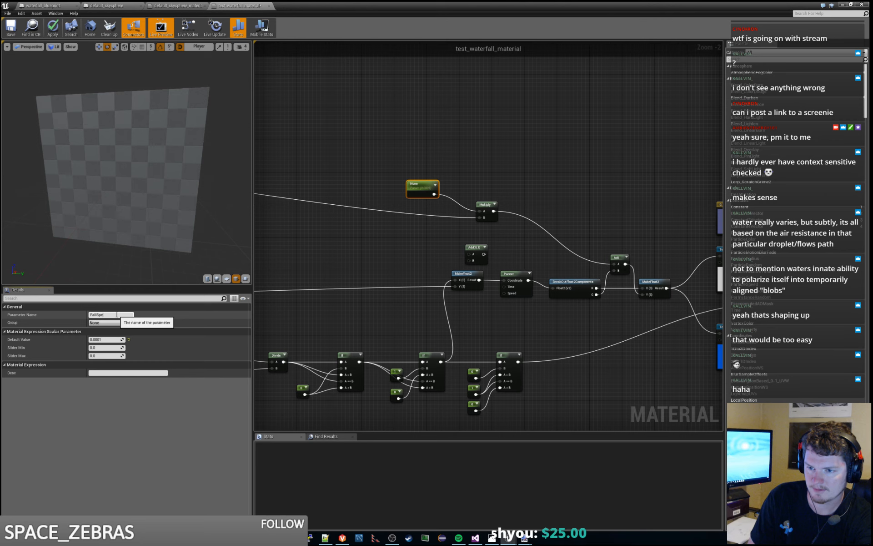
{"action": "type", "text": "ed"}
{"action": "key", "text": "Return"}
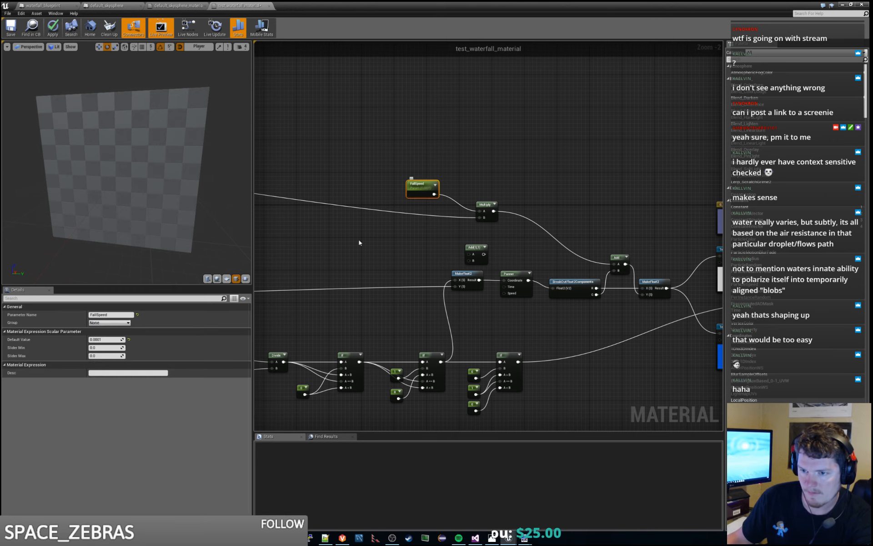
- Copy the FallSpeed parameter's name and switch to the waterfall_blueprint Construction Script
{"action": "left_click", "coordinate": [111, 315]}
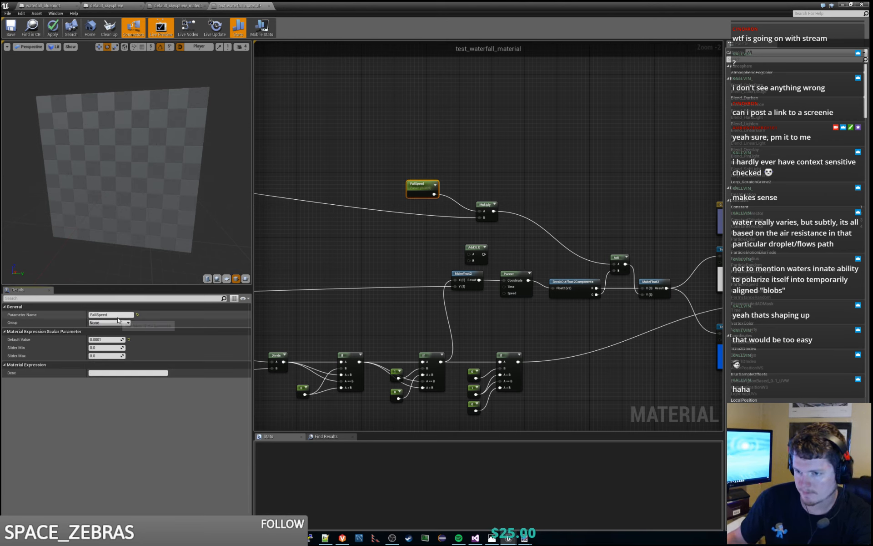
{"action": "left_click", "coordinate": [414, 183]}
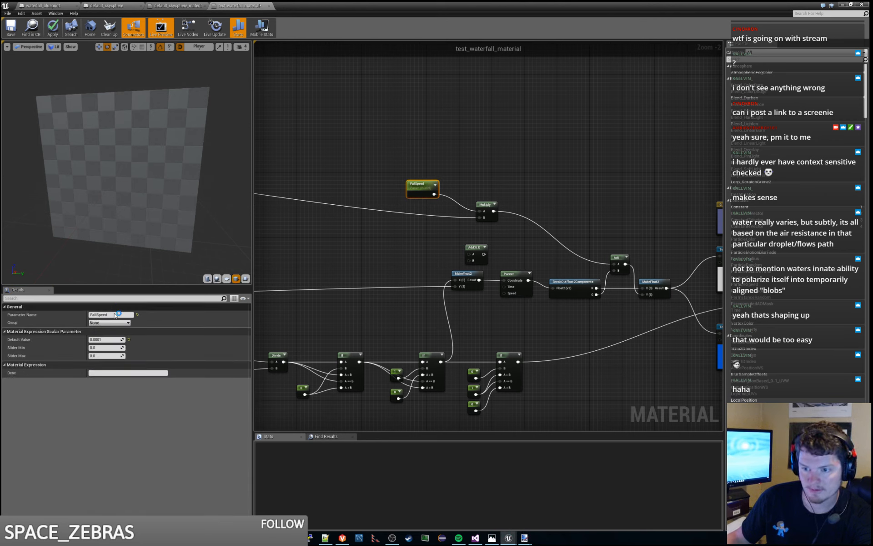
{"action": "left_click", "coordinate": [115, 314]}
{"action": "key", "text": "ctrl+c"}
{"action": "left_click", "coordinate": [308, 189]}
{"action": "left_click", "coordinate": [167, 5]}
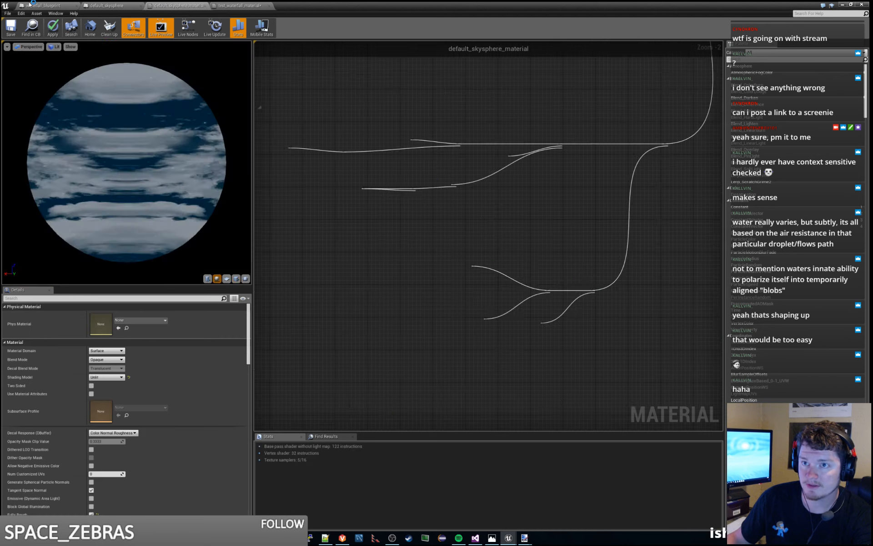
{"action": "left_click", "coordinate": [45, 6]}
- Append a material Set Scalar Parameter Value node to the end of the Construction Script chain with the parameter name FallSpeed
{"action": "right_click_drag", "start_coordinate": [448, 187], "coordinate": [257, 145]}
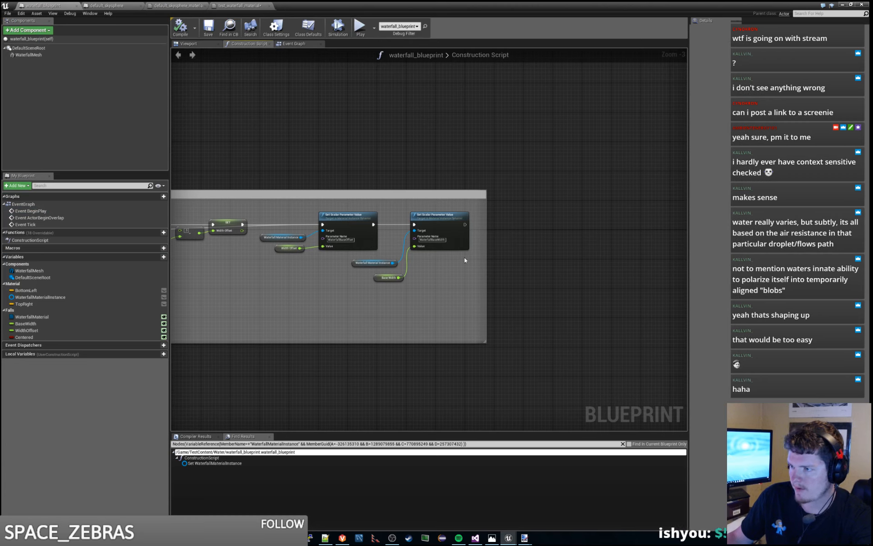
{"action": "left_click_drag", "start_coordinate": [465, 224], "coordinate": [520, 224]}
{"action": "type", "text": "set"}
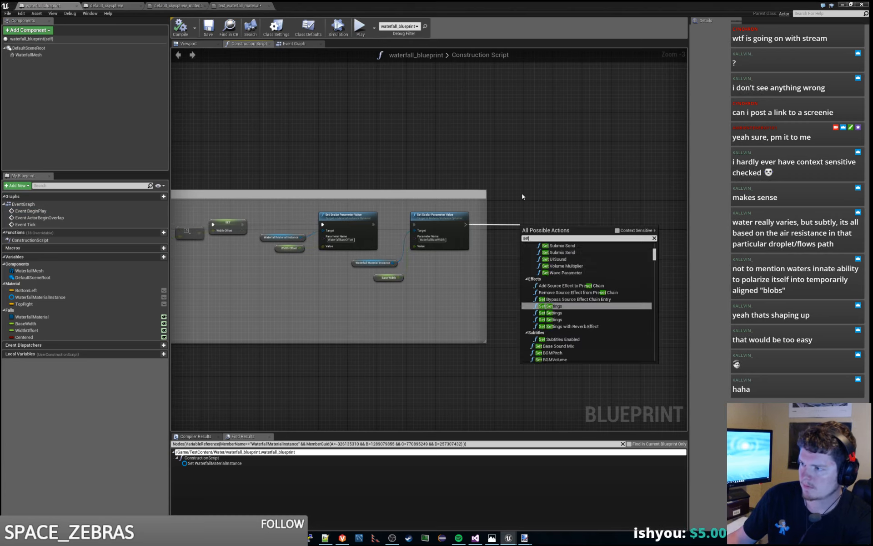
{"action": "type", "text": "sca"}
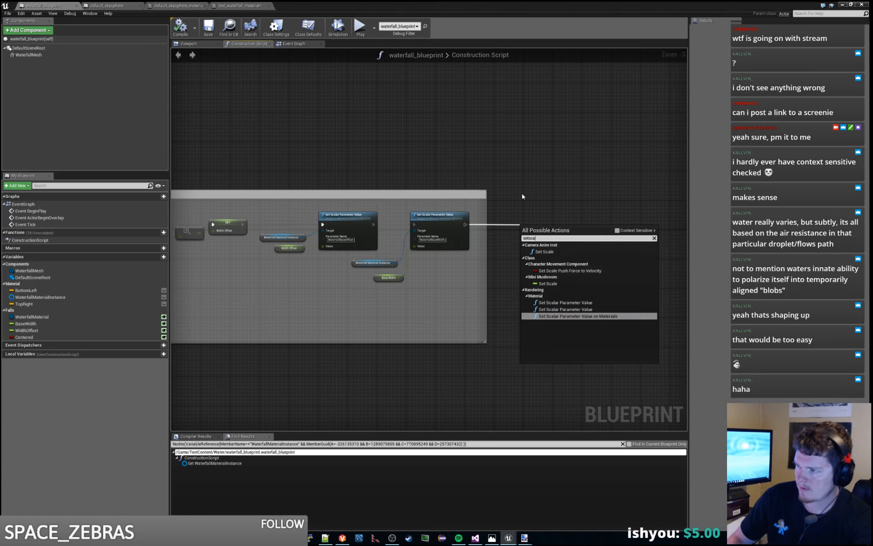
{"action": "left_click", "coordinate": [564, 302]}
{"action": "left_click_drag", "start_coordinate": [555, 220], "coordinate": [555, 216]}
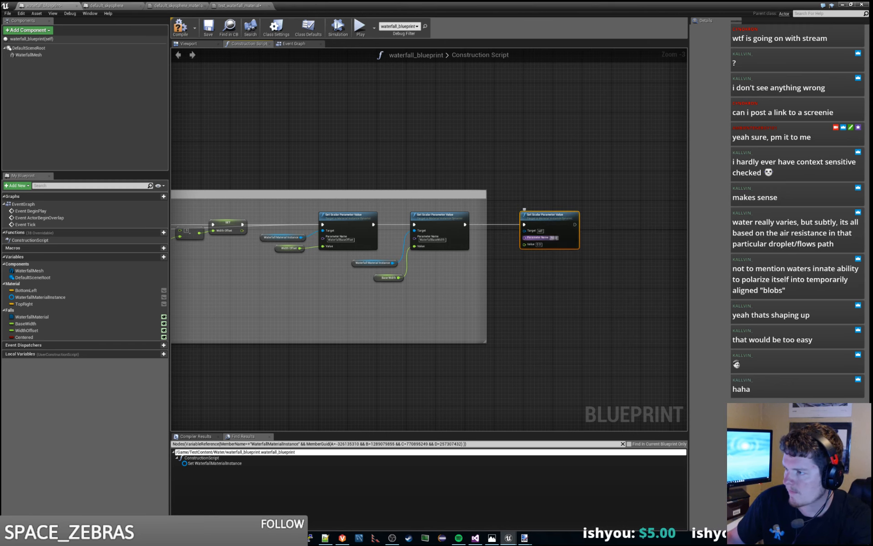
{"action": "left_click", "coordinate": [554, 238]}
{"action": "key", "text": "ctrl+v"}
{"action": "left_click", "coordinate": [538, 288]}
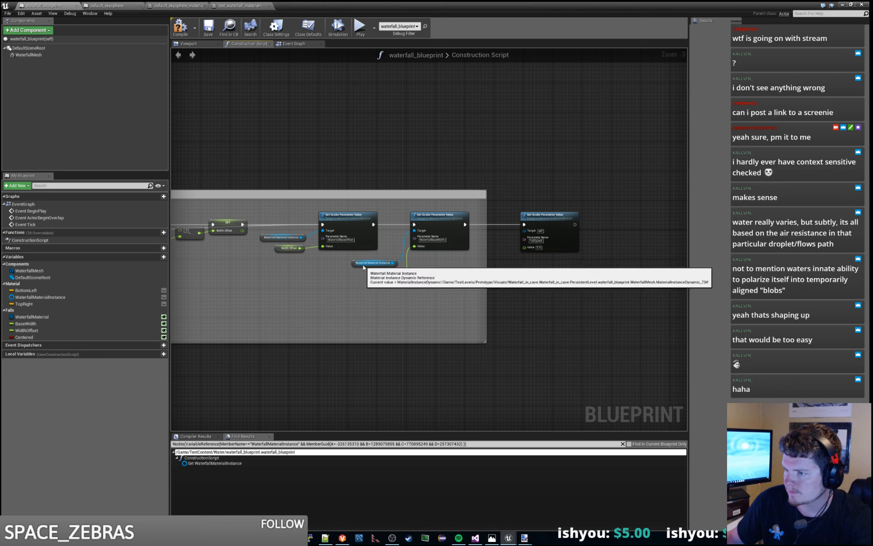
- Copy the Waterfall Material Instance getter, connect it to the new node's Target and place it before that node
{"action": "left_click", "coordinate": [364, 262]}
{"action": "key", "text": "ctrl+c"}
{"action": "key", "text": "ctrl+v"}
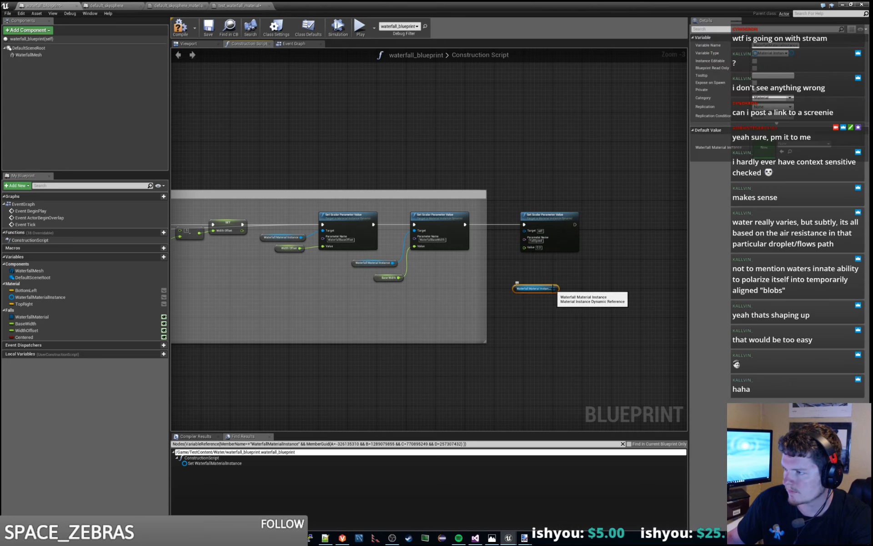
{"action": "left_click_drag", "start_coordinate": [554, 289], "coordinate": [523, 233]}
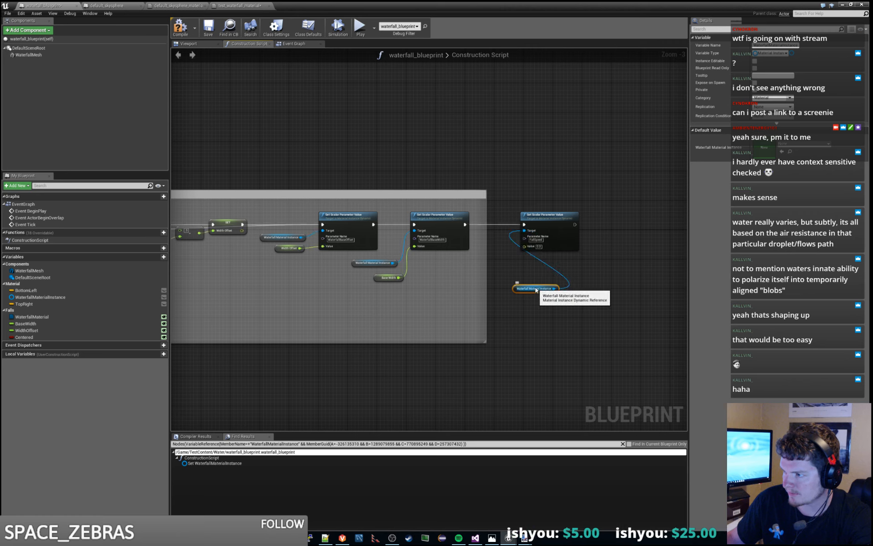
{"action": "left_click_drag", "start_coordinate": [539, 289], "coordinate": [465, 262]}
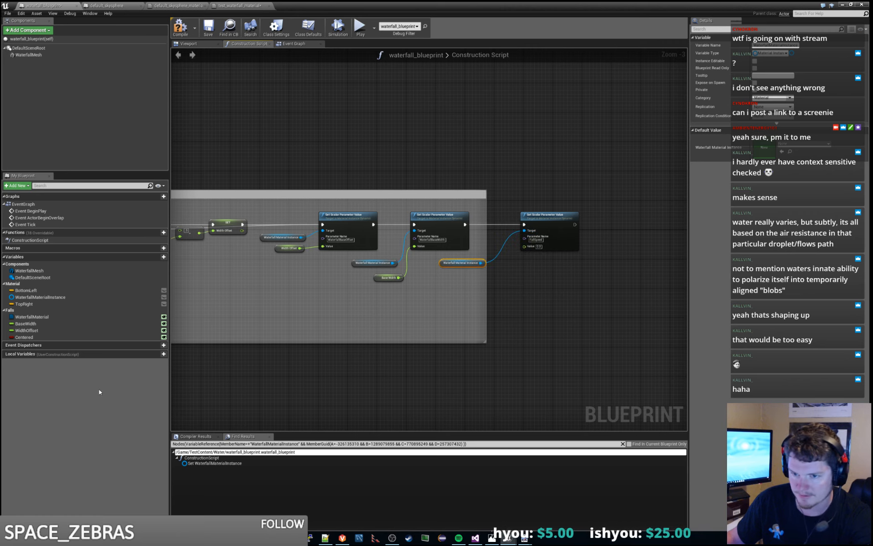
- Duplicate the BaseWidth variable in the Falls category and name the copy FallSpeed
{"action": "left_click", "coordinate": [63, 311]}
{"action": "left_click", "coordinate": [53, 336]}
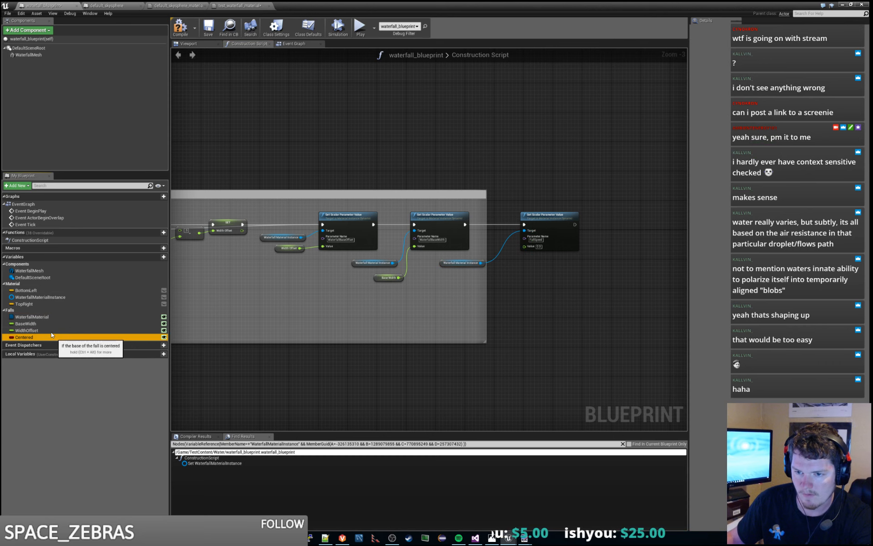
{"action": "right_click", "coordinate": [37, 324]}
{"action": "left_click", "coordinate": [76, 342]}
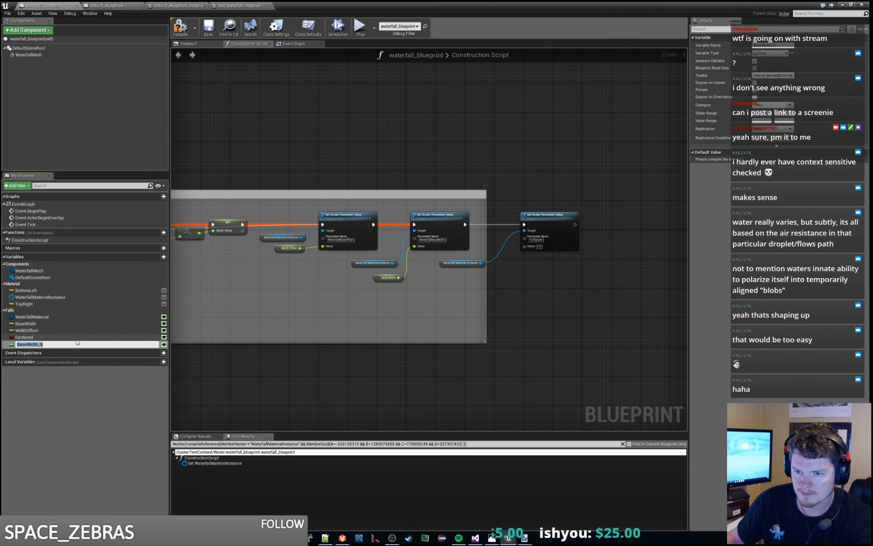
{"action": "type", "text": "FallSpeed"}
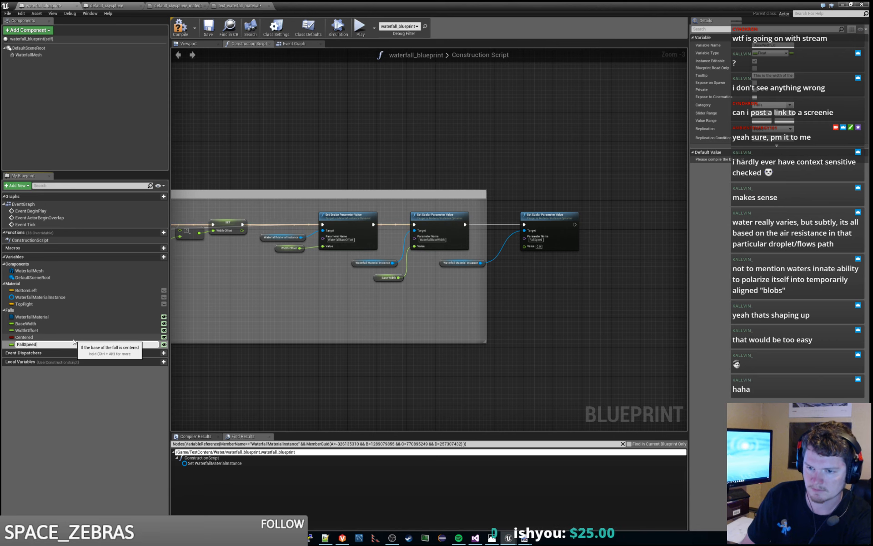
{"action": "key", "text": "Return"}
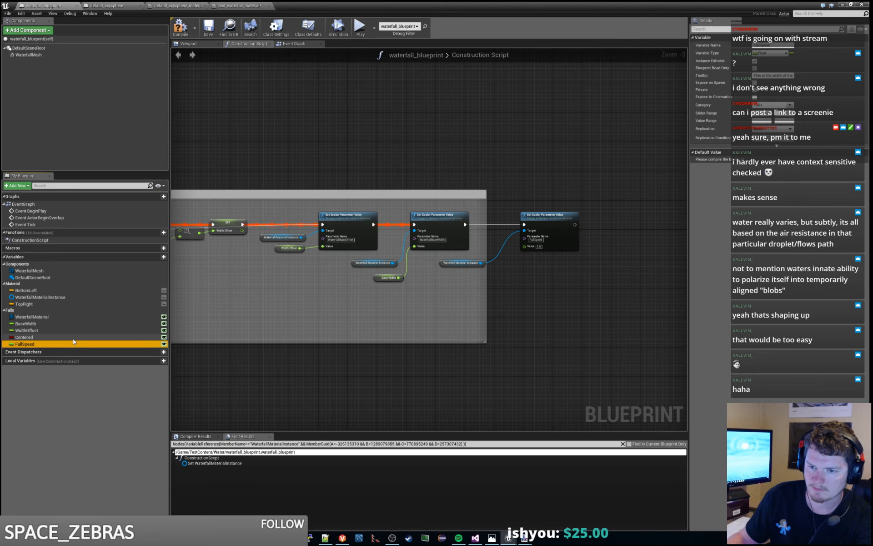
- Rename the copied variable in the Falls category GravityAffect and set its tooltip to "This allows gravity to affect the falls"
{"action": "double_click", "coordinate": [31, 345]}
{"action": "type", "text": "GravityAf"}
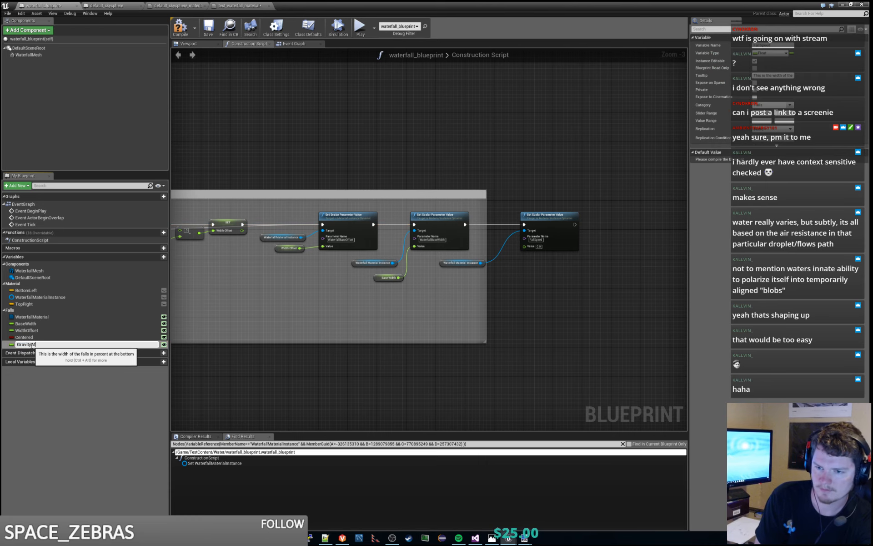
{"action": "type", "text": "fect"}
{"action": "key", "text": "Return"}
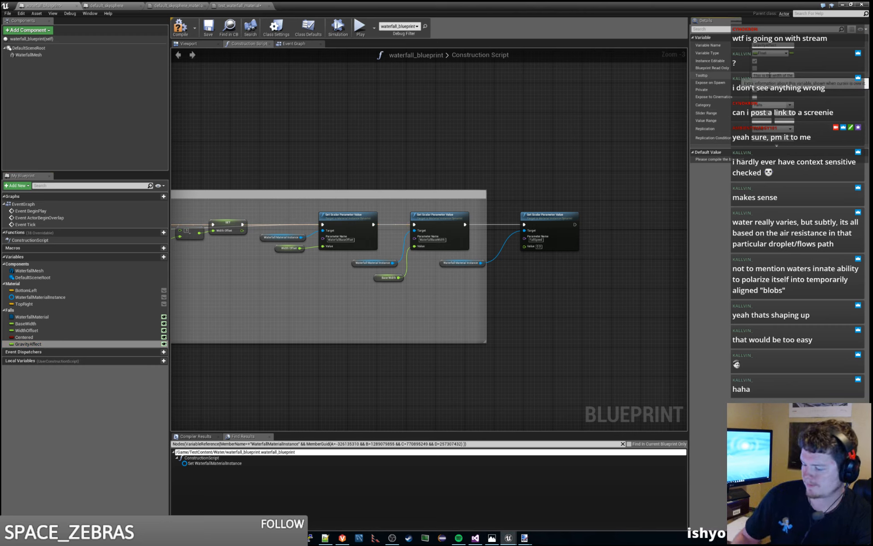
{"action": "type", "text": "This allows gravity to a"}
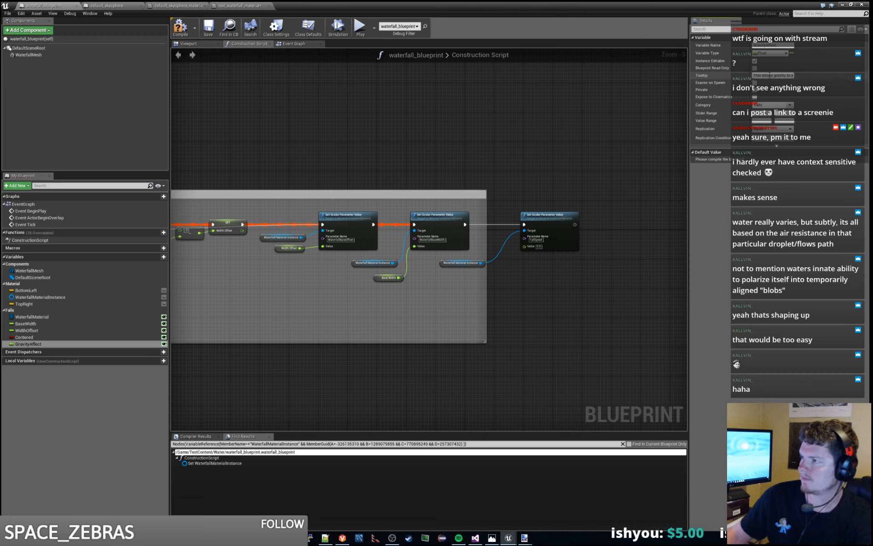
{"action": "key", "text": "Return"}
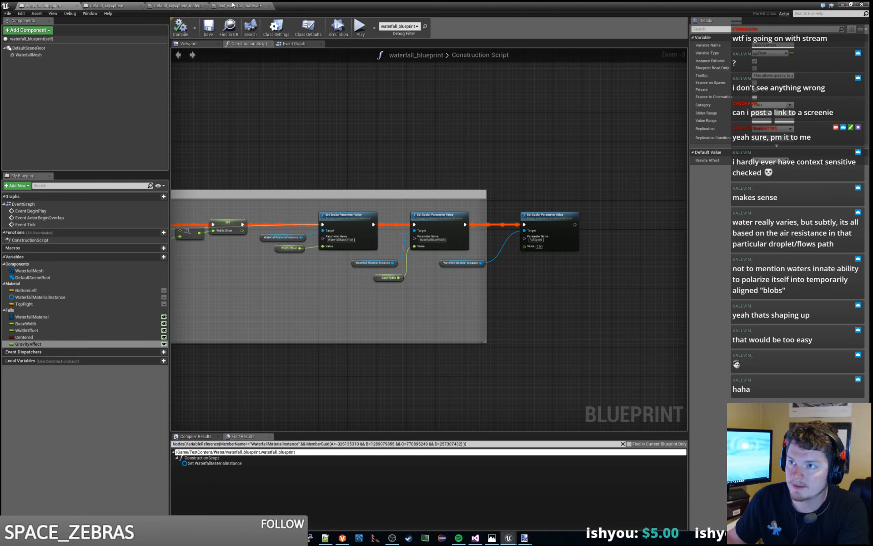
- Save the test_waterfall_material changes and select the waterfall_blueprint actor in the level
{"action": "left_click", "coordinate": [239, 5]}
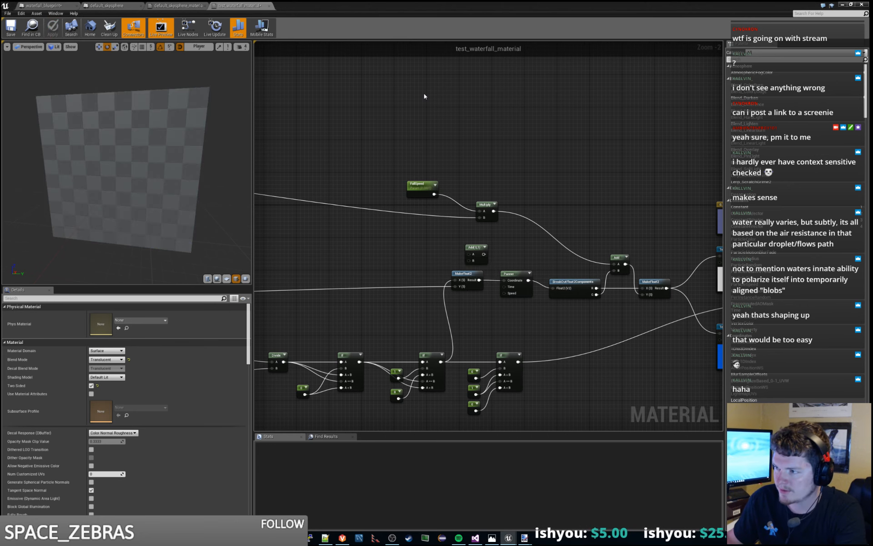
{"action": "left_click_drag", "start_coordinate": [433, 5], "coordinate": [872, 341]}
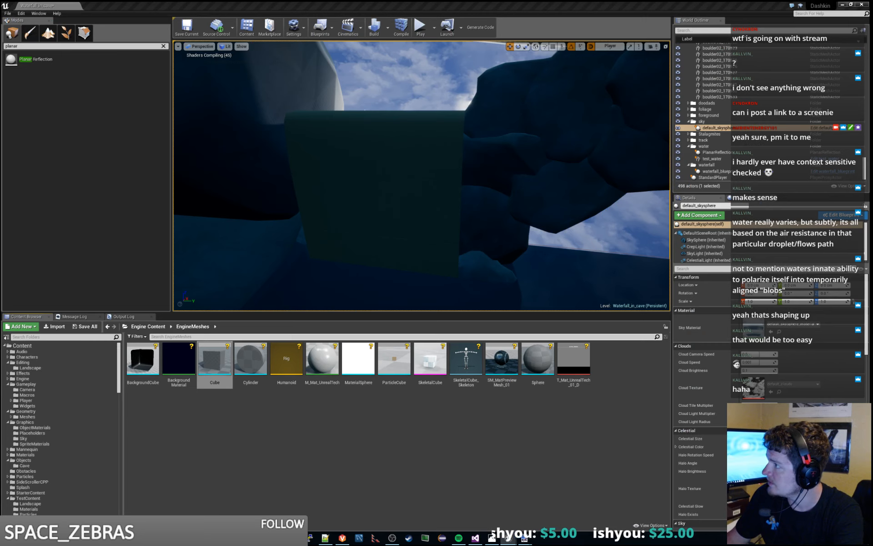
{"action": "key", "text": "ctrl+s"}
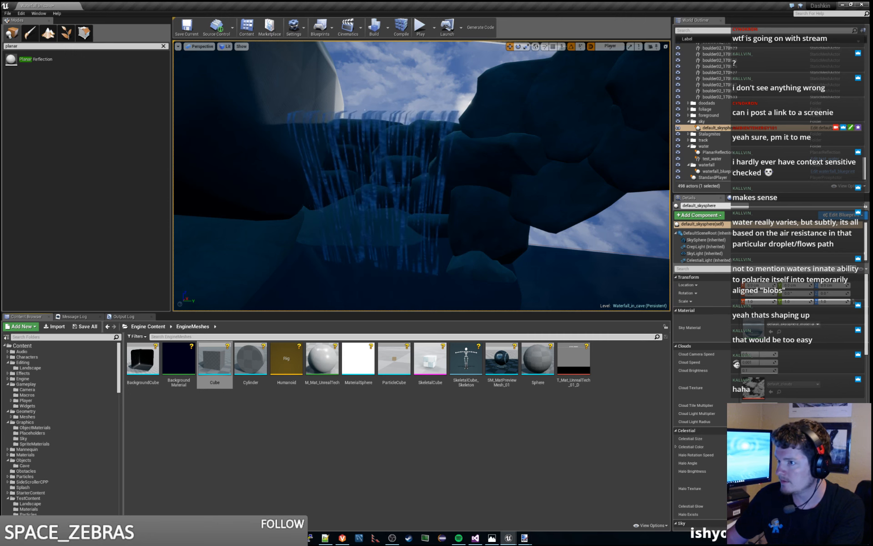
{"action": "left_click", "coordinate": [733, 172]}
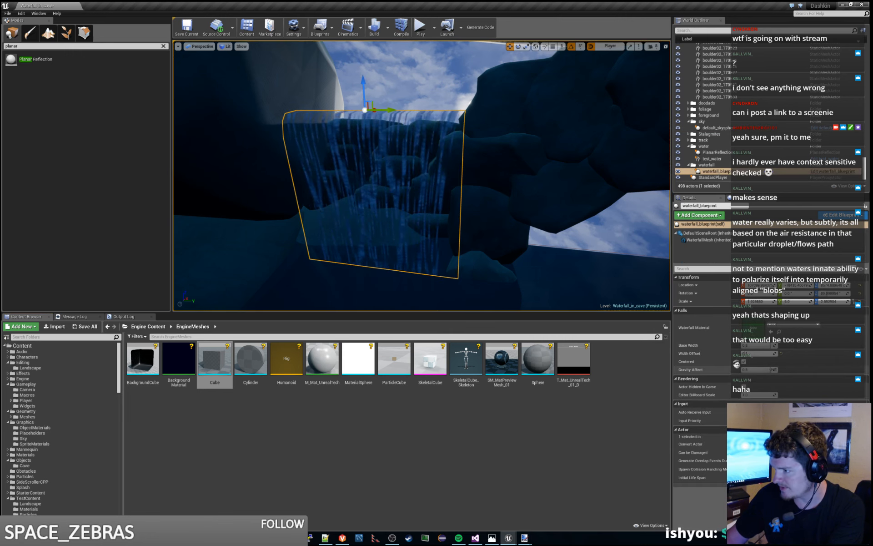
- Try large Gravity Affect values on the selected waterfall actor and reset the property to 0
{"action": "left_click_drag", "start_coordinate": [771, 369], "coordinate": [743, 370]}
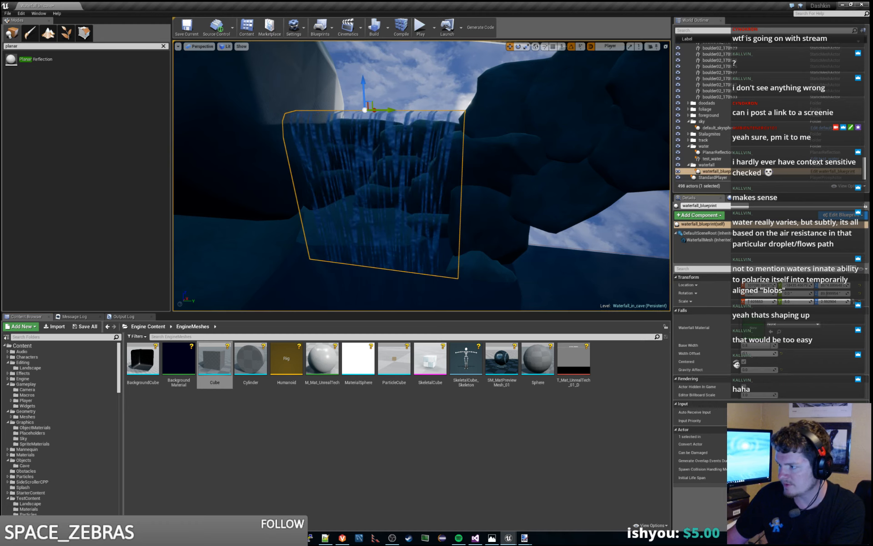
{"action": "left_click", "coordinate": [763, 370]}
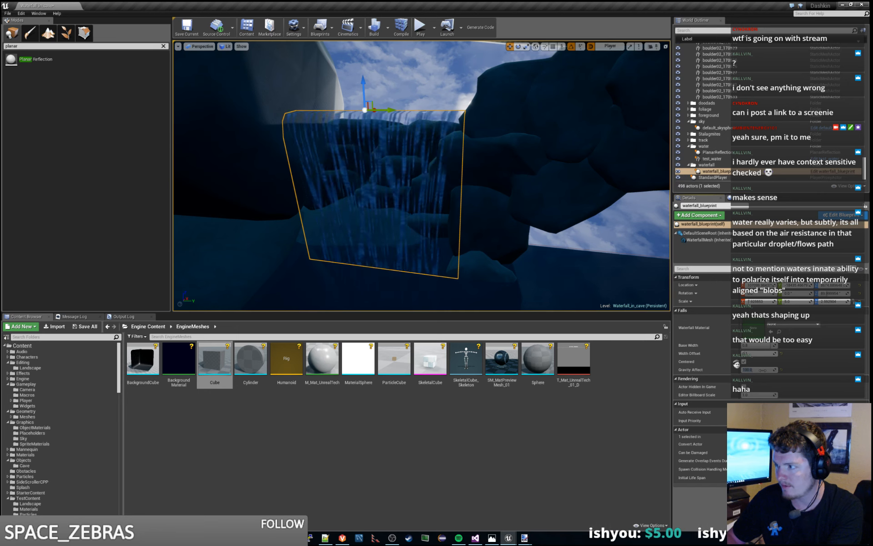
{"action": "type", "text": "20"}
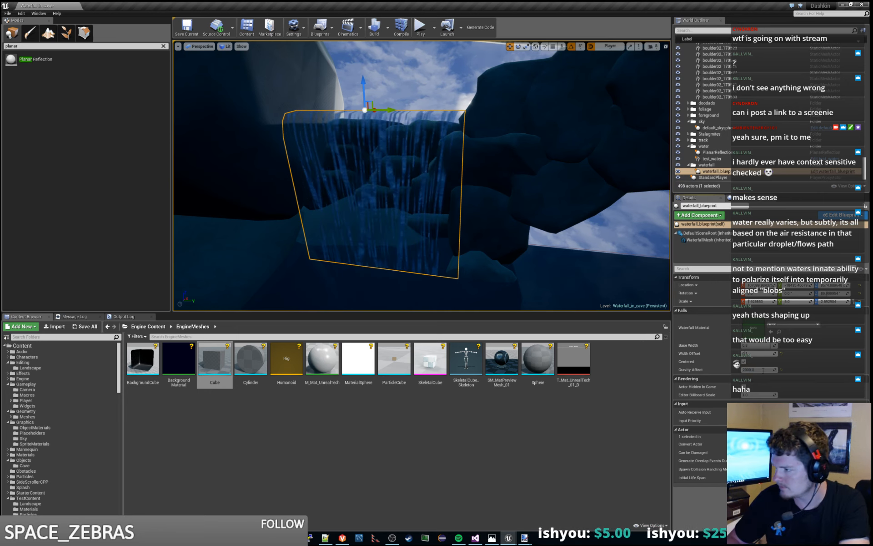
{"action": "type", "text": "000000"}
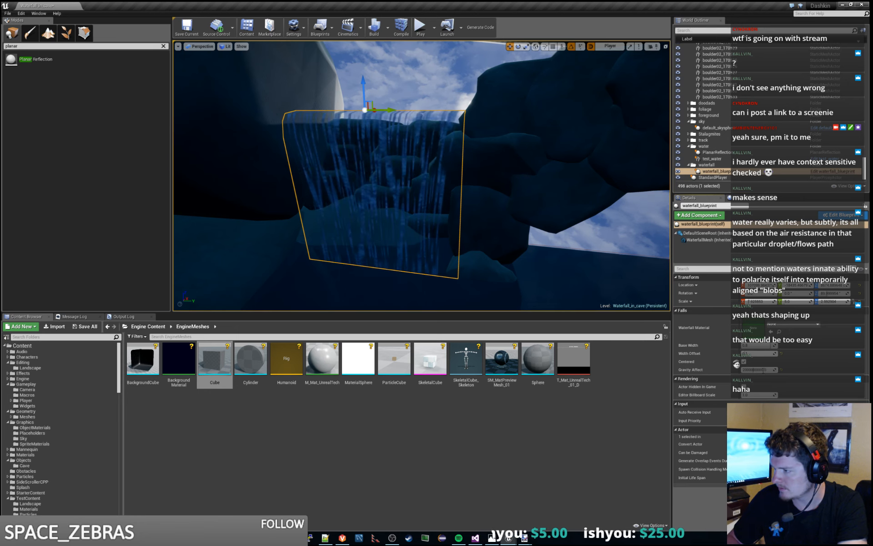
{"action": "key", "text": "Return"}
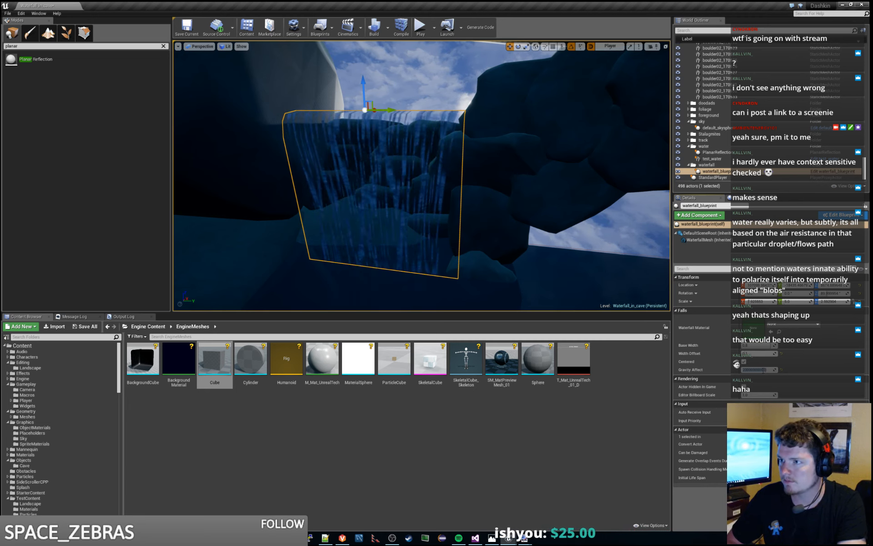
{"action": "type", "text": "0"}
{"action": "key", "text": "Return"}
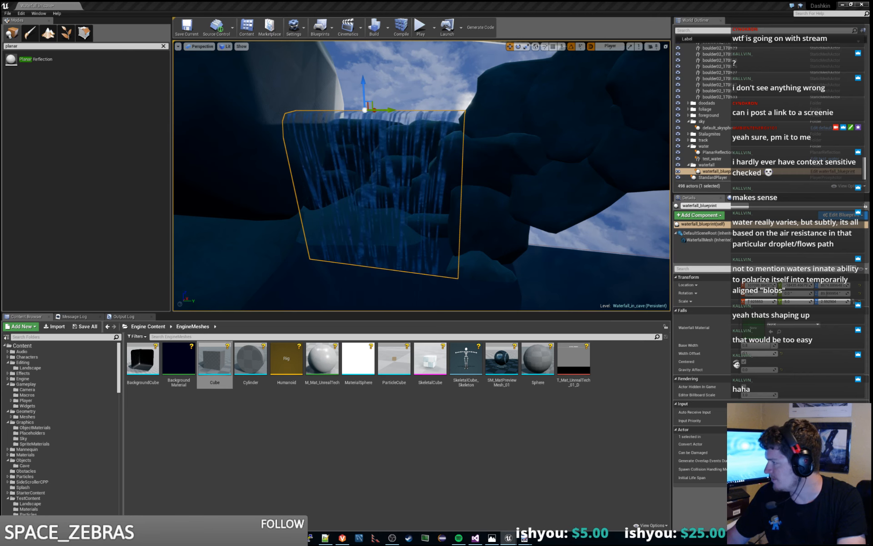
- Connect a GravityAffect getter to the Value of the FallSpeed Set Scalar Parameter Value node in the Construction Script
{"action": "key", "text": "alt+Tab"}
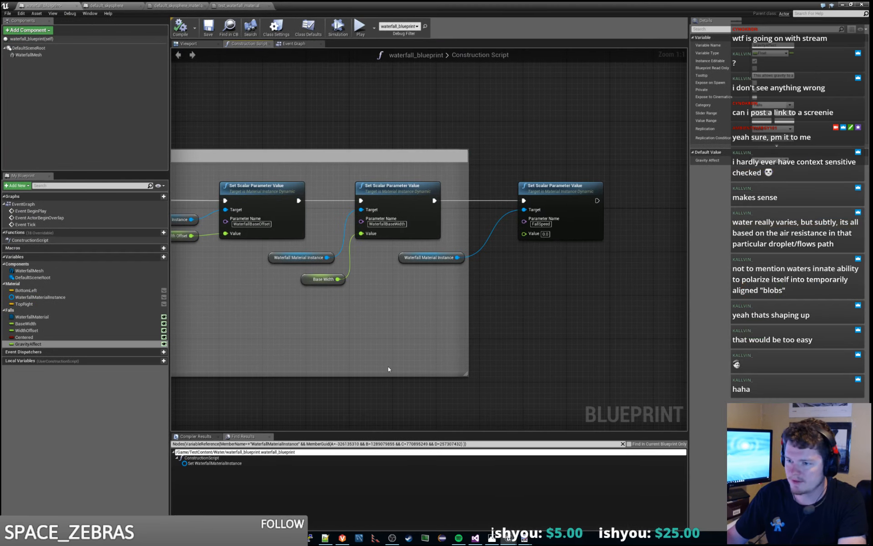
{"action": "left_click_drag", "start_coordinate": [51, 343], "coordinate": [524, 233]}
{"action": "left_click_drag", "start_coordinate": [513, 282], "coordinate": [461, 275]}
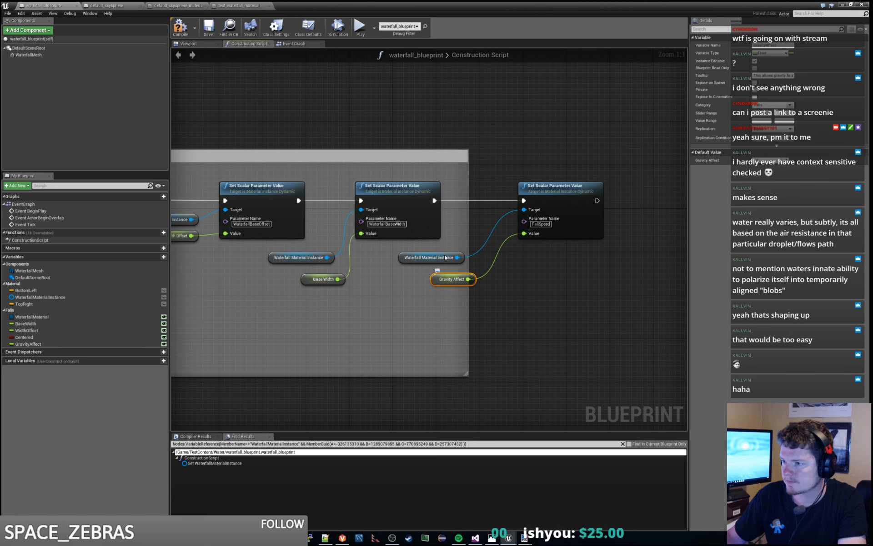
- Tidy the FallSpeed node and its getters inside a widened comment box, compile the blueprint and return to the level
{"action": "left_click_drag", "start_coordinate": [468, 230], "coordinate": [632, 232]}
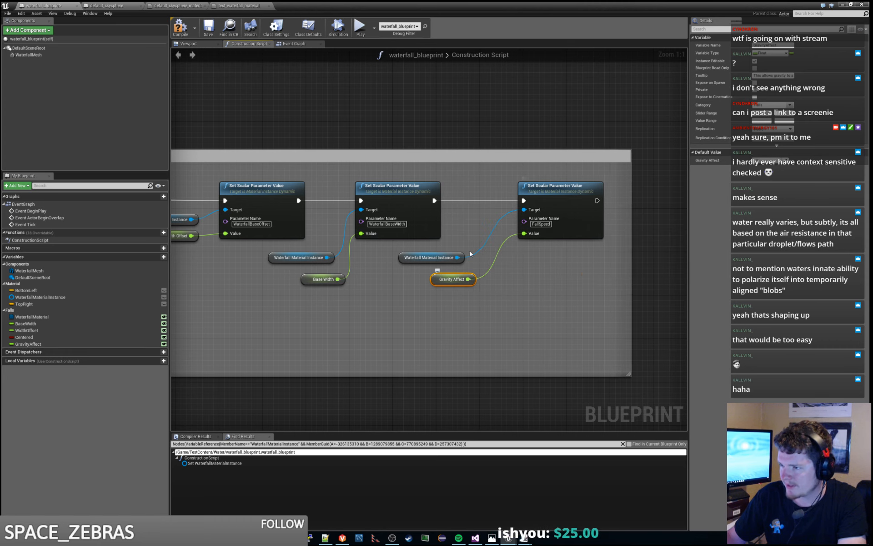
{"action": "left_click", "coordinate": [460, 258], "text": "shift"}
{"action": "left_click_drag", "start_coordinate": [459, 276], "coordinate": [481, 276]}
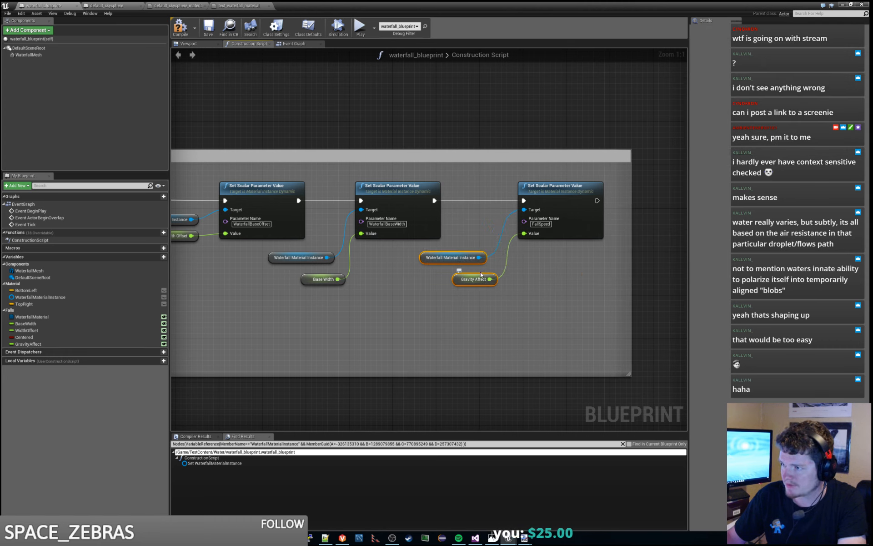
{"action": "left_click", "coordinate": [565, 266]}
{"action": "left_click", "coordinate": [180, 30]}
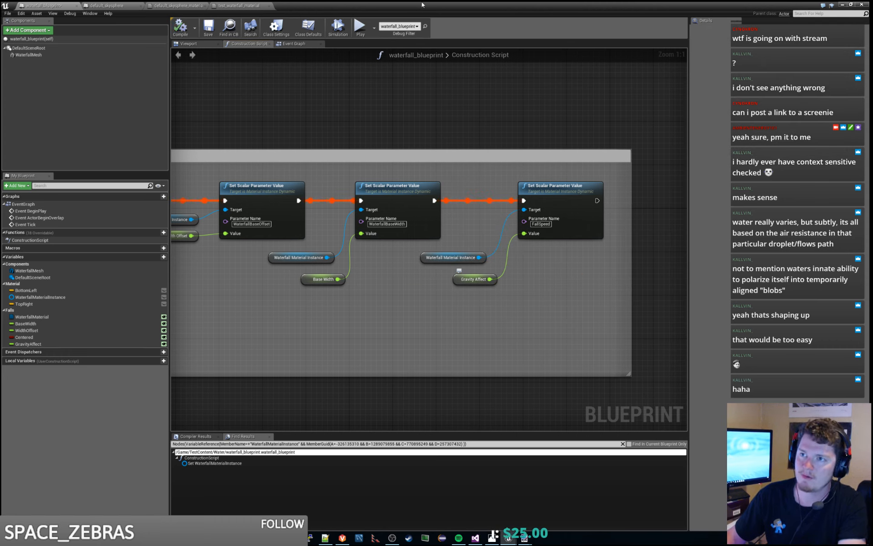
{"action": "left_click", "coordinate": [842, 5]}
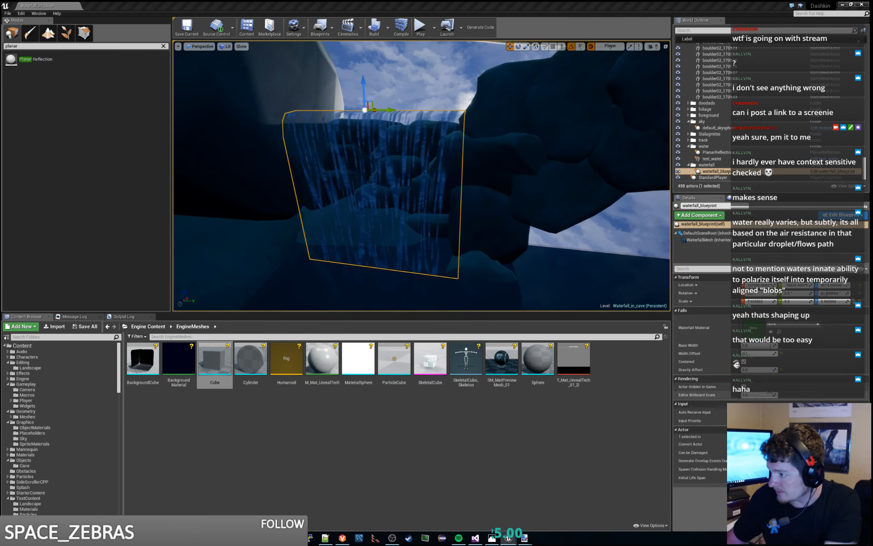
- Set the waterfall actor's Gravity Affect to 0.01
{"action": "mouse_move", "coordinate": [761, 369]}
{"action": "left_mouse_down"}
{"action": "mouse_move", "coordinate": [790, 370]}
{"action": "mouse_move", "coordinate": [762, 370]}
{"action": "left_mouse_up"}
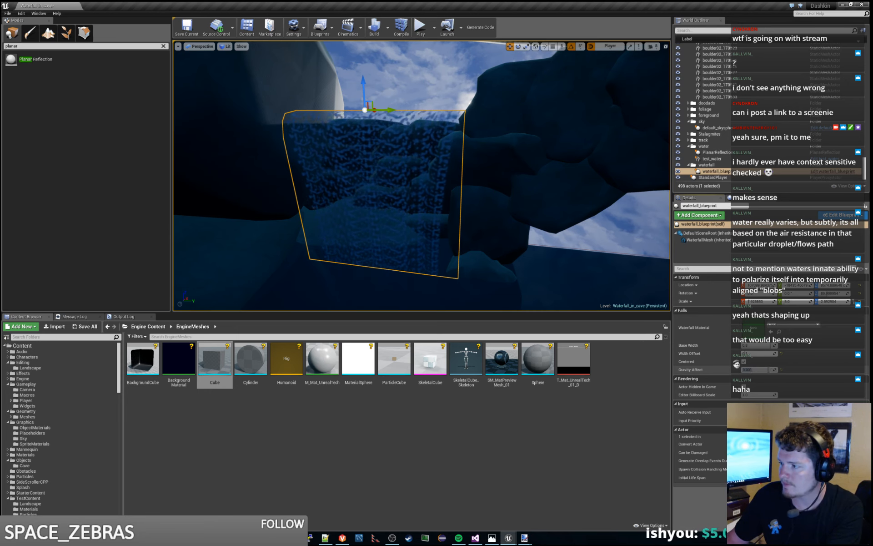
{"action": "left_click", "coordinate": [759, 370]}
{"action": "type", "text": "0.01"}
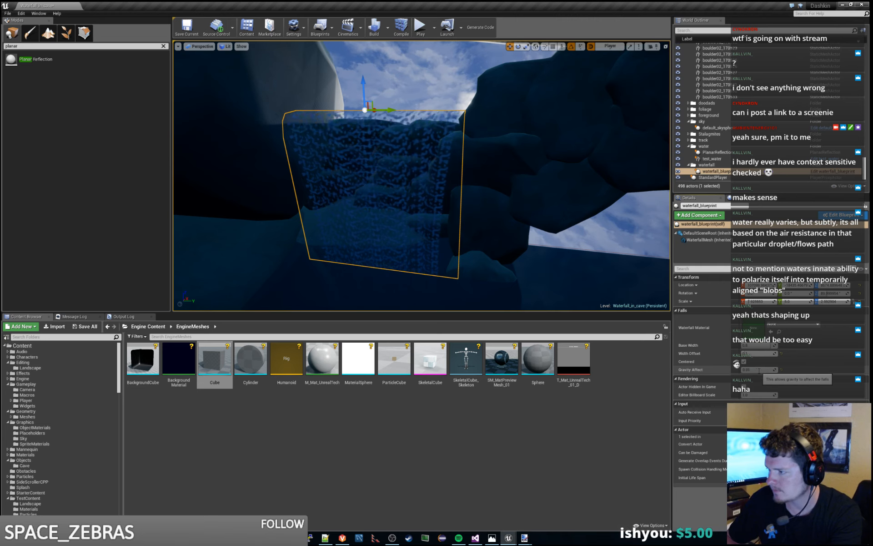
{"action": "key", "text": "Return"}
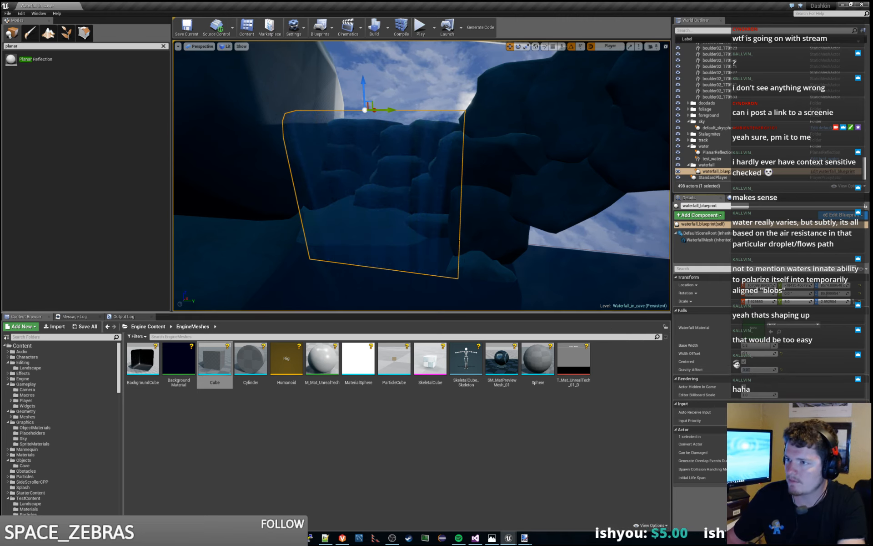
- Examine from close up and from several sides how Gravity Affect distorts the waterfall's panning texture
{"action": "right_click_drag", "start_coordinate": [500, 205], "coordinate": [494, 175]}
{"action": "key", "text": "w"}
{"action": "key", "text": "w"}
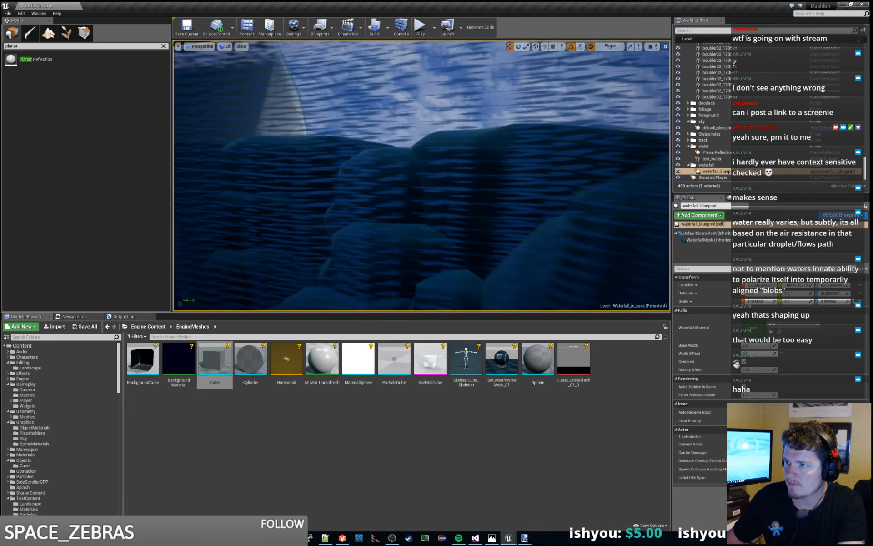
{"action": "key", "text": "s"}
{"action": "key", "text": "w"}
{"action": "key", "text": "w"}
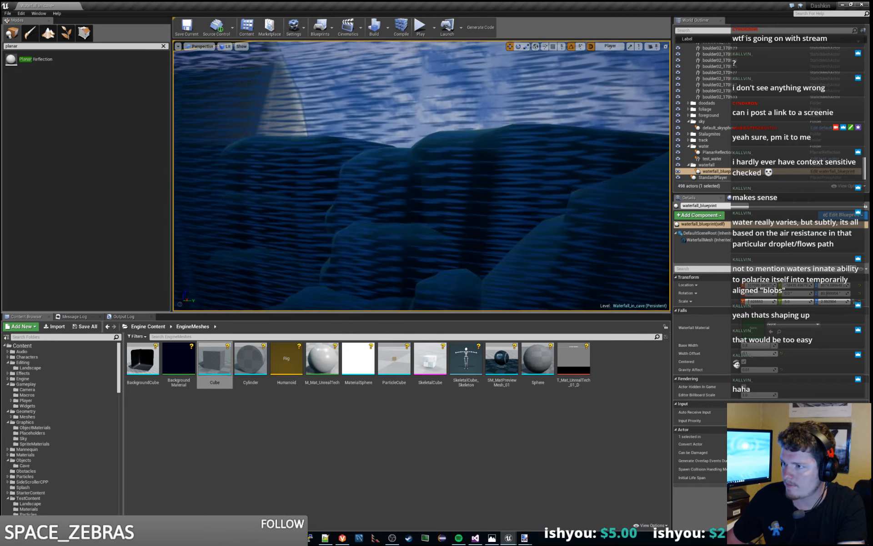
{"action": "key", "text": "s"}
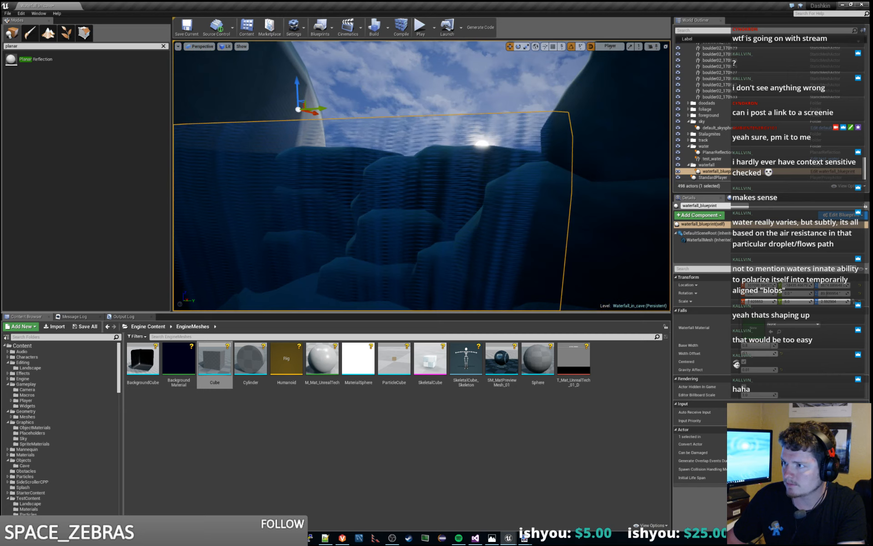
{"action": "key", "text": "w"}
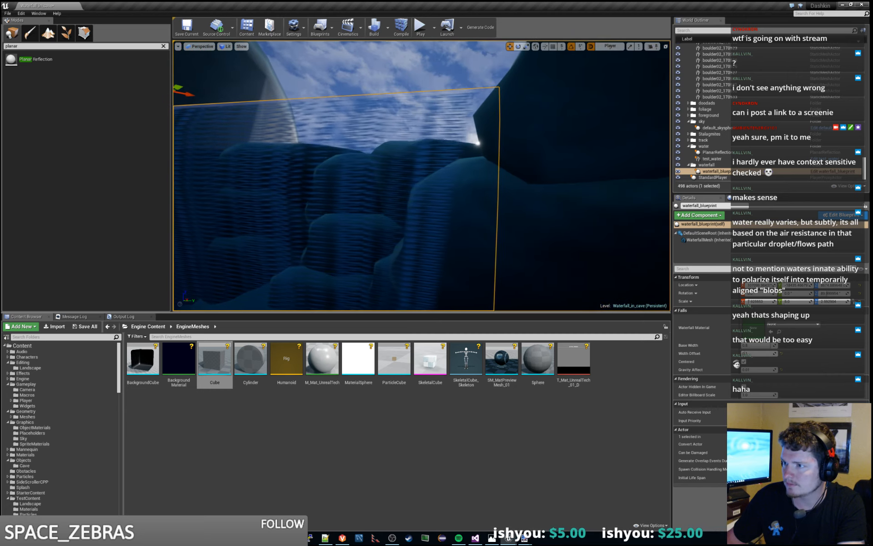
{"action": "key", "text": "s"}
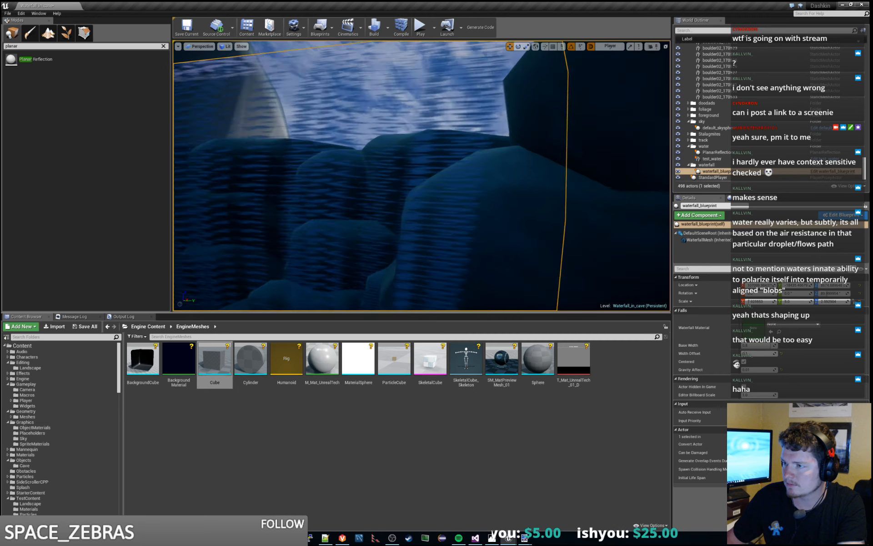
{"action": "key", "text": "a"}
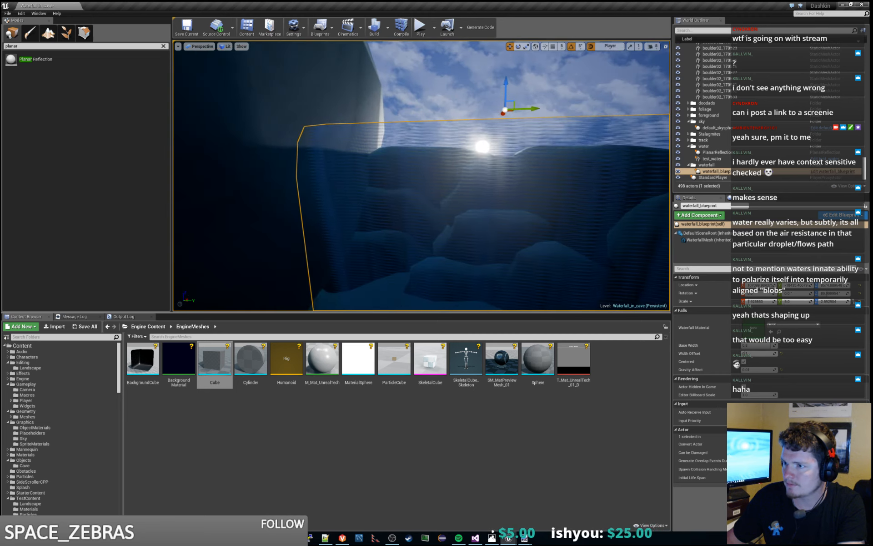
{"action": "key", "text": "w"}
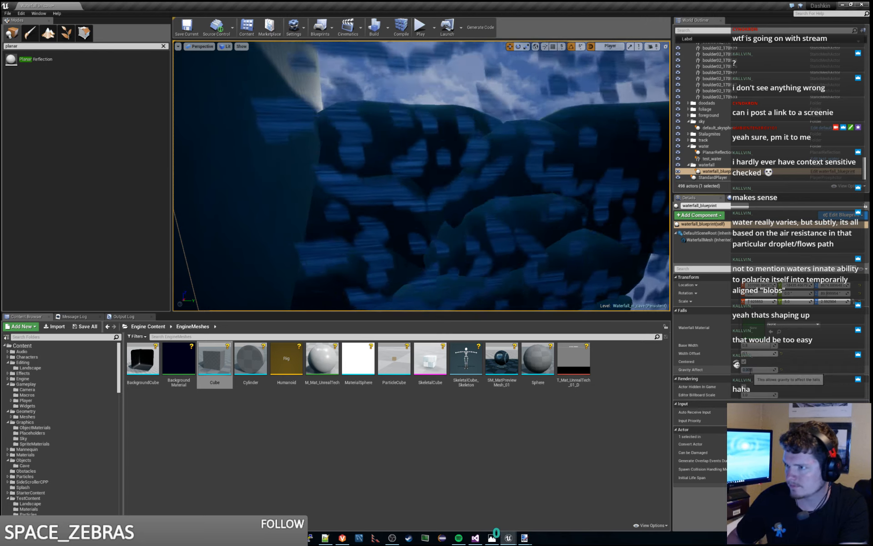
{"action": "key", "text": "s"}
{"action": "right_click_drag", "start_coordinate": [568, 218], "coordinate": [565, 240]}
{"action": "key", "text": "w"}
{"action": "key", "text": "d"}
{"action": "key", "text": "w"}
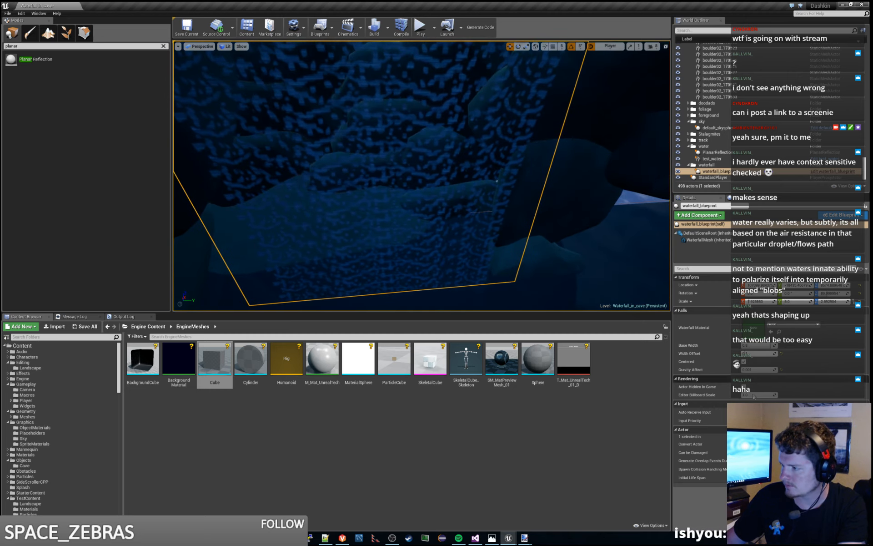
- Set the waterfall actor's Gravity Affect to 0.0003 and check the whole fall from further back
{"action": "left_click", "coordinate": [751, 370]}
{"action": "type", "text": "0.0003"}
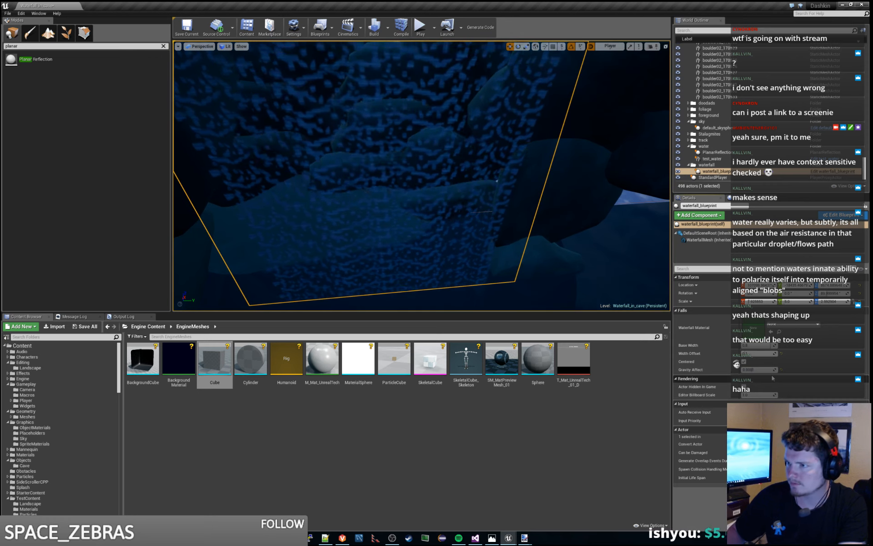
{"action": "key", "text": "Return"}
{"action": "key", "text": "s"}
{"action": "right_click_drag", "start_coordinate": [564, 218], "coordinate": [560, 206]}
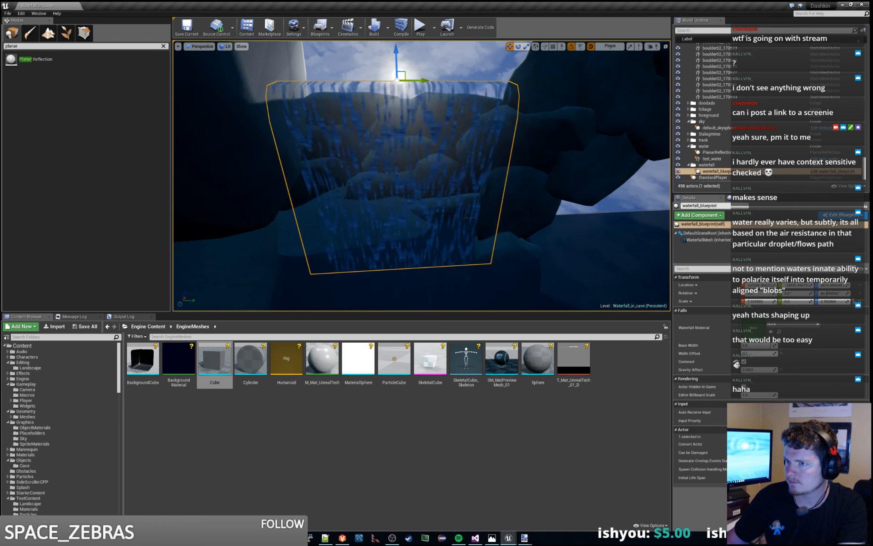
{"action": "right_click_drag", "start_coordinate": [560, 206], "coordinate": [560, 211]}
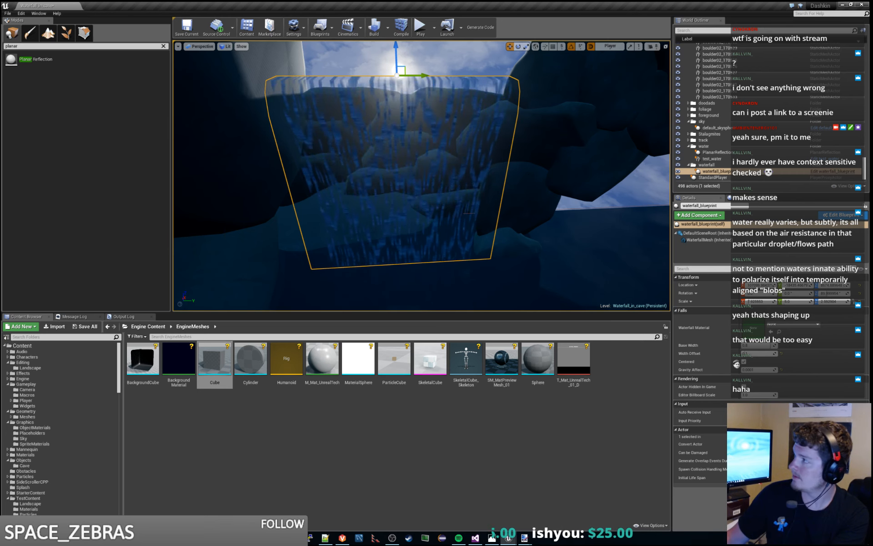
- Return to test_waterfall_material and add a Multiply node just above the Add node that feeds MakeFloat2
{"action": "left_click_drag", "start_coordinate": [0, 10], "coordinate": [286, 10]}
{"action": "left_click", "coordinate": [246, 6]}
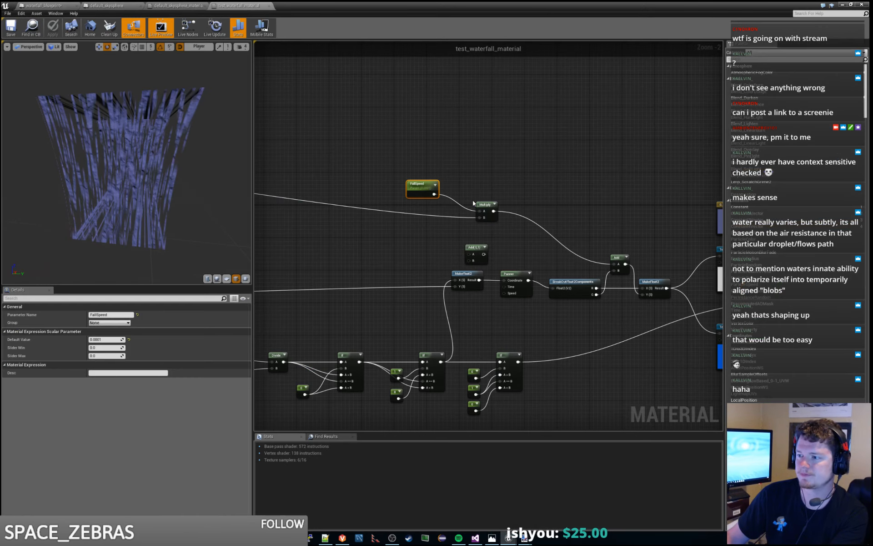
{"action": "left_click", "coordinate": [476, 211]}
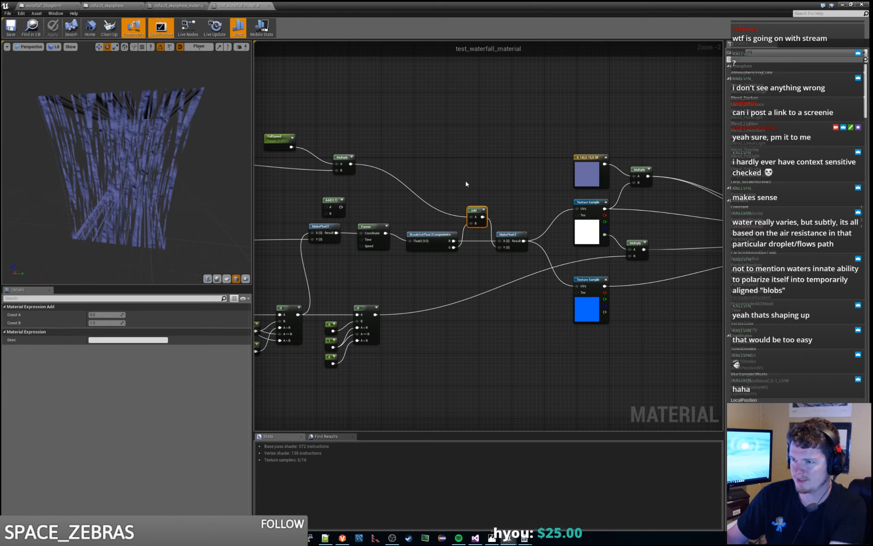
{"action": "left_click", "coordinate": [465, 183]}
{"action": "right_click", "coordinate": [466, 183]}
{"action": "type", "text": "multiply"}
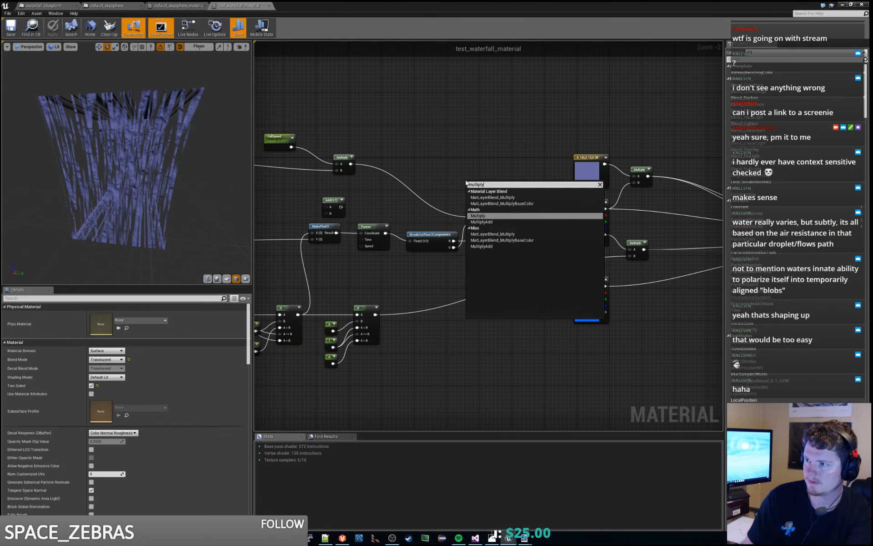
{"action": "key", "text": "Return"}
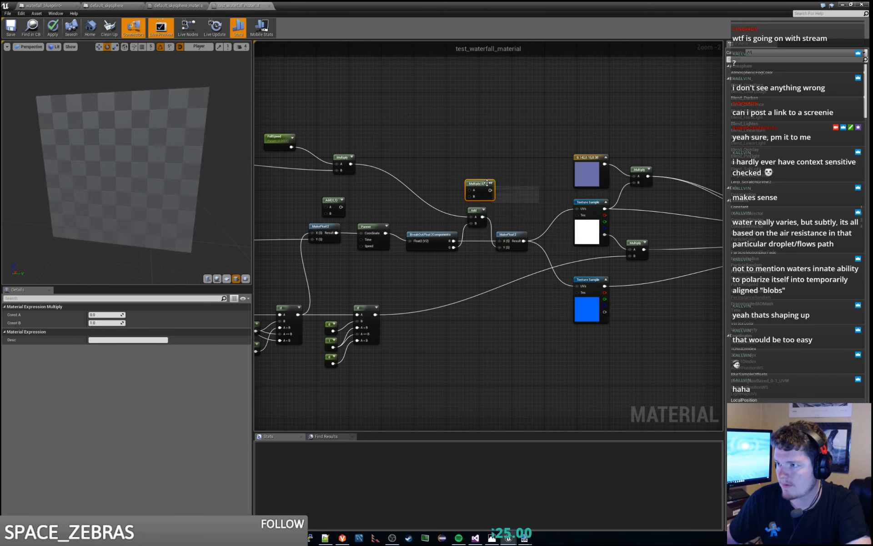
{"action": "left_click_drag", "start_coordinate": [480, 183], "coordinate": [486, 170]}
- Examine how the FallSpeed parameter and its Multiply node feed the texture-coordinate branch of the graph
{"action": "right_click_drag", "start_coordinate": [434, 149], "coordinate": [488, 144]}
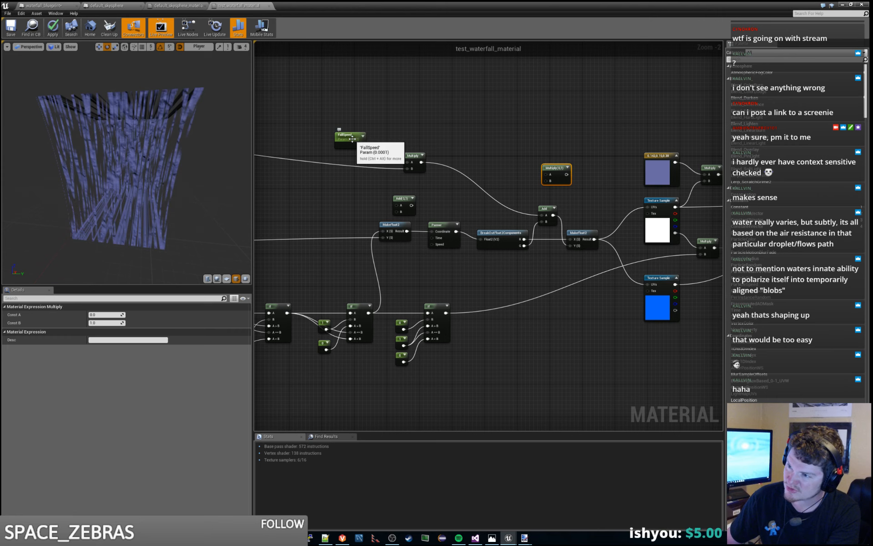
{"action": "right_click_drag", "start_coordinate": [426, 137], "coordinate": [513, 156]}
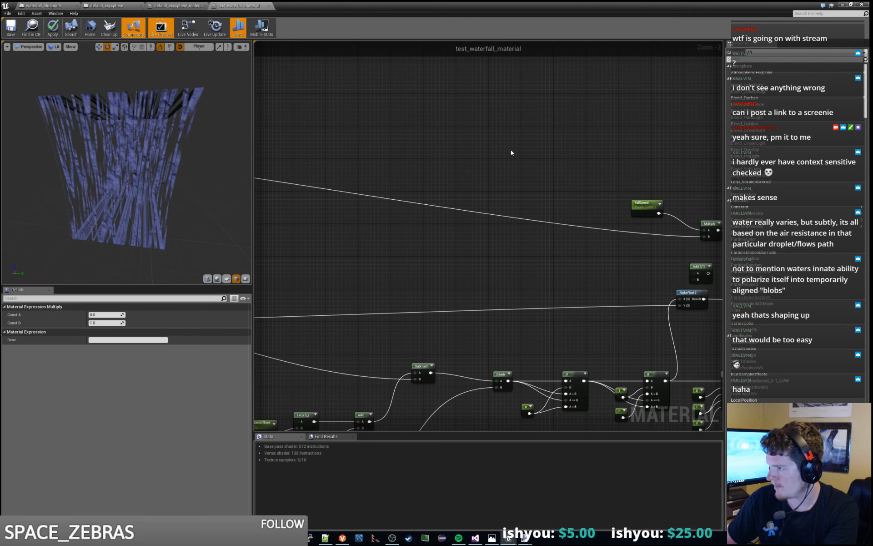
{"action": "right_click_drag", "start_coordinate": [512, 153], "coordinate": [489, 185]}
{"action": "left_click_drag", "start_coordinate": [594, 217], "coordinate": [574, 210]}
{"action": "left_click", "coordinate": [608, 196]}
{"action": "right_click_drag", "start_coordinate": [608, 197], "coordinate": [609, 199]}
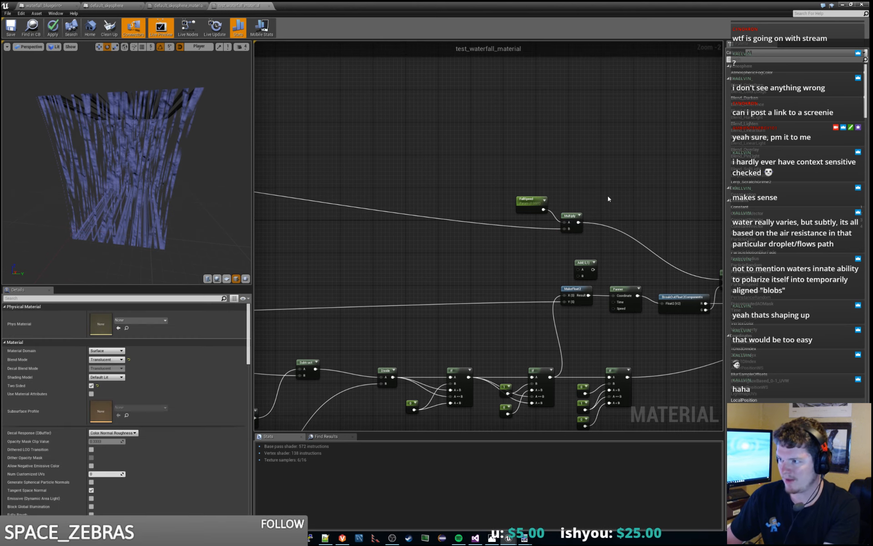
{"action": "right_click", "coordinate": [608, 198]}
{"action": "left_click", "coordinate": [596, 171]}
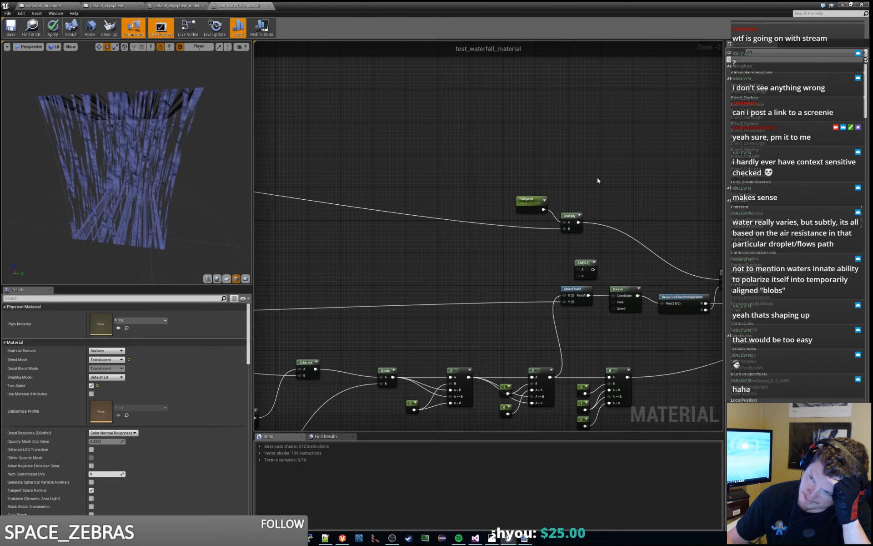
- Route BreakOutFloat2Components' G output through the new Multiply node's B input into MakeFloat2's Y input
{"action": "right_click_drag", "start_coordinate": [631, 203], "coordinate": [484, 178]}
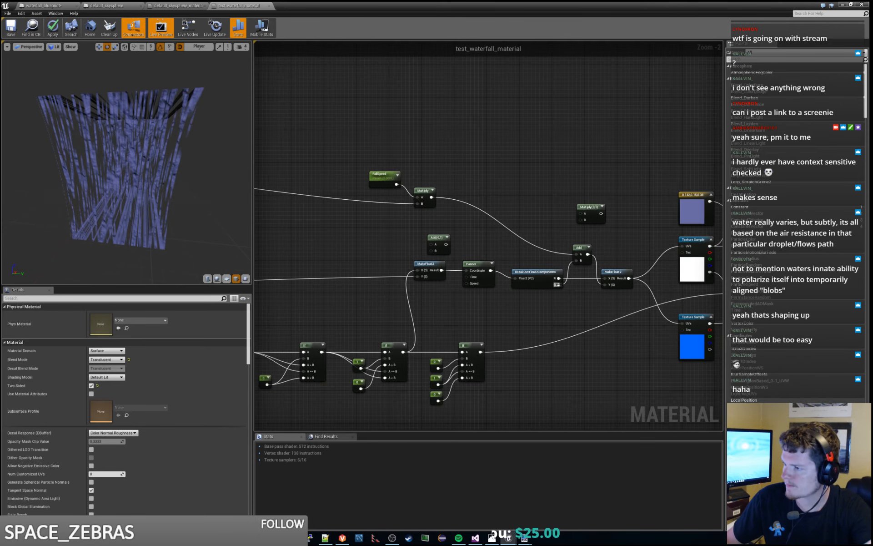
{"action": "left_click_drag", "start_coordinate": [558, 285], "coordinate": [604, 284]}
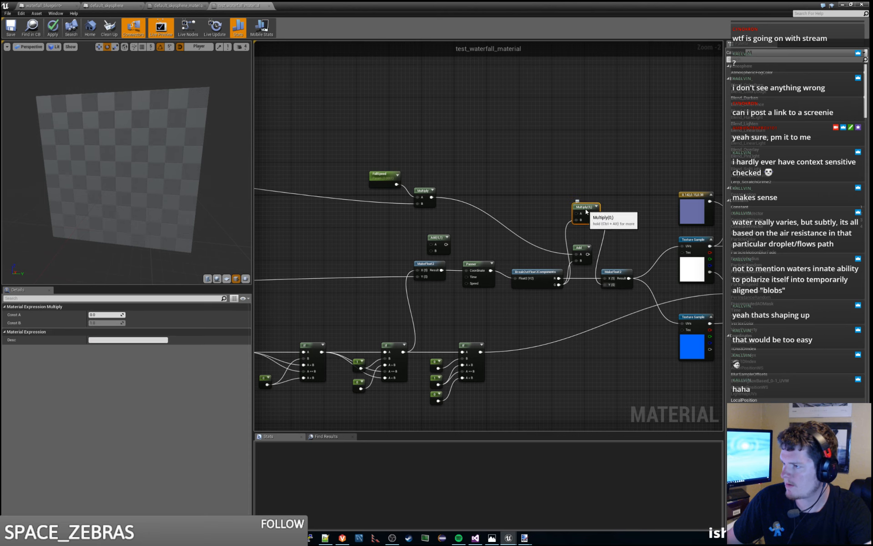
{"action": "left_click_drag", "start_coordinate": [591, 208], "coordinate": [586, 212]}
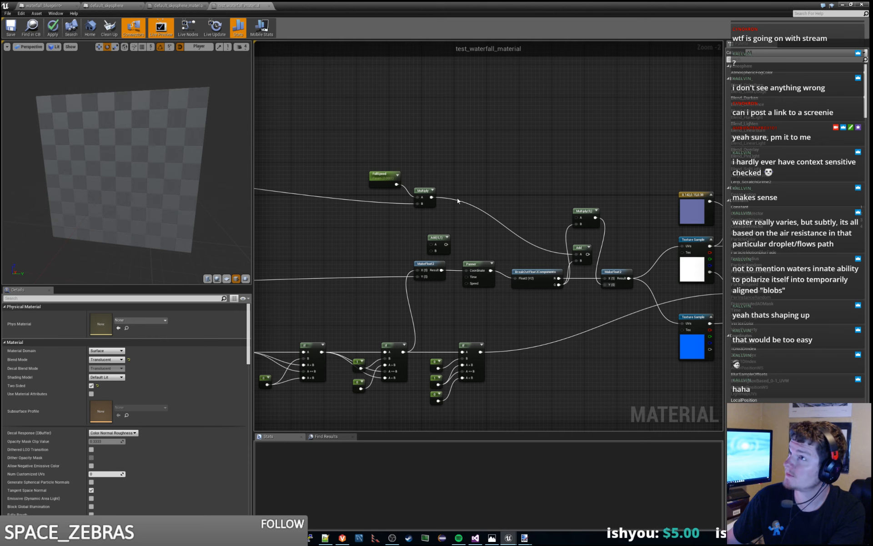
- Add a Subtract node that takes the FallSpeed product away from 1, and feed its result into the new Multiply node's A input
{"action": "right_click_drag", "start_coordinate": [457, 198], "coordinate": [502, 224]}
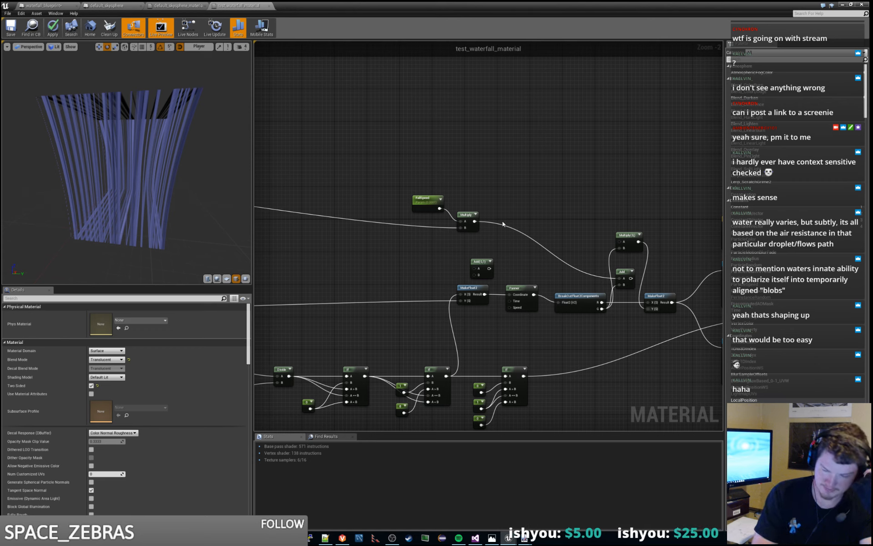
{"action": "right_click", "coordinate": [495, 153]}
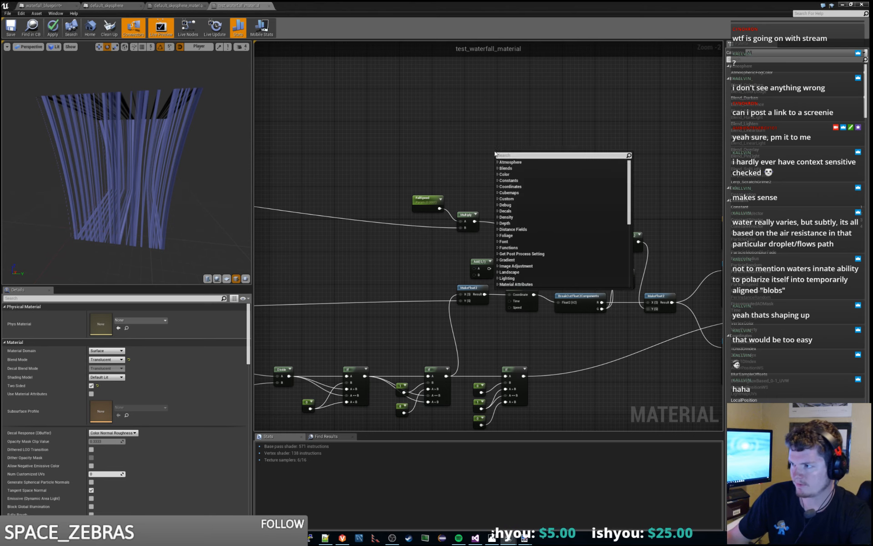
{"action": "type", "text": "subtract"}
{"action": "key", "text": "Return"}
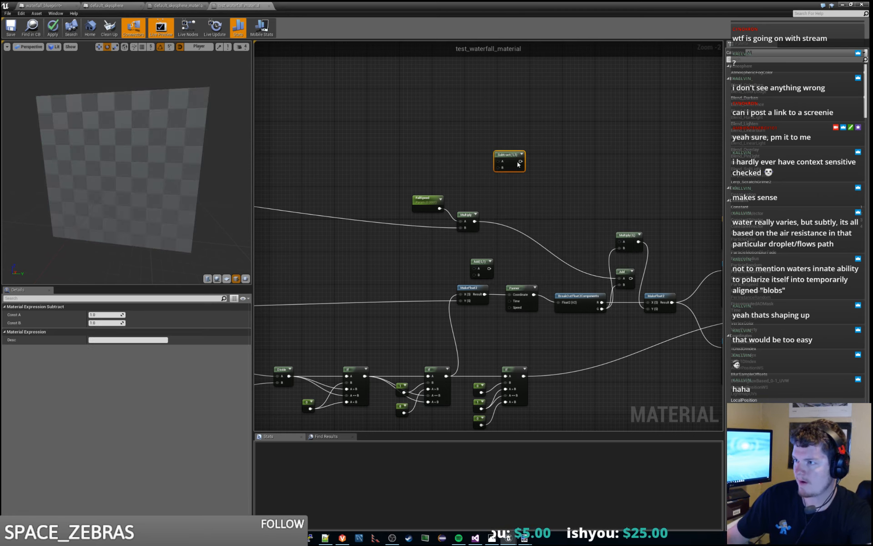
{"action": "left_click_drag", "start_coordinate": [476, 221], "coordinate": [620, 243]}
{"action": "mouse_move", "coordinate": [513, 200]}
{"action": "left_mouse_down"}
{"action": "mouse_move", "coordinate": [513, 208]}
{"action": "mouse_move", "coordinate": [522, 205]}
{"action": "left_mouse_up"}
- Delete the unused Add node, tidy the Multiply and Subtract nodes into place and apply the material
{"action": "left_click", "coordinate": [624, 274]}
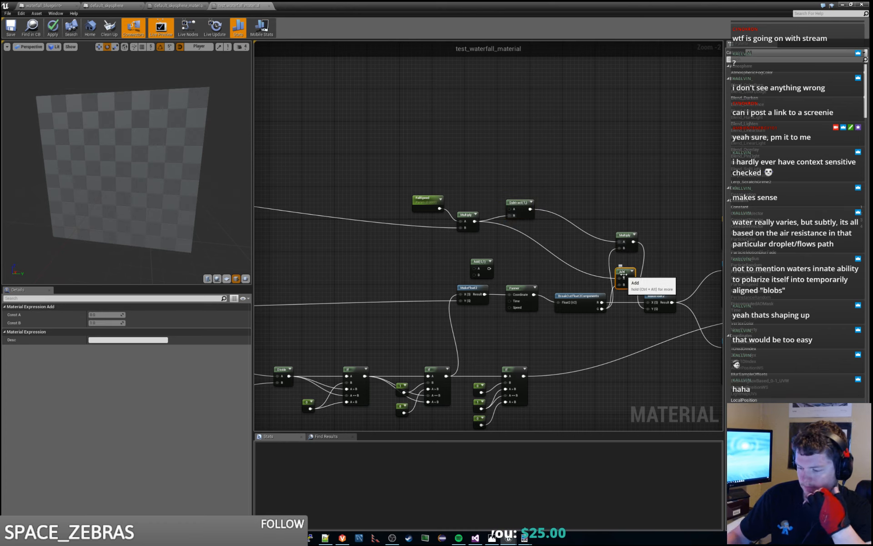
{"action": "key", "text": "Delete"}
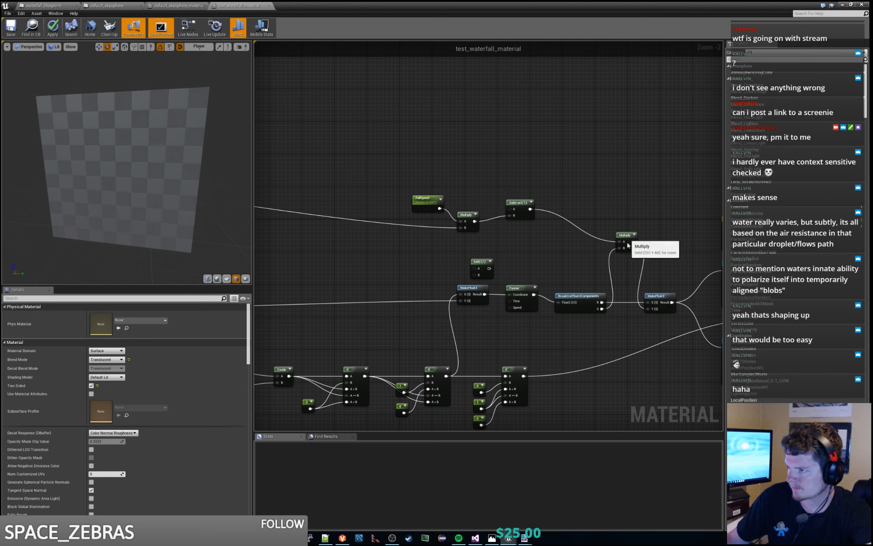
{"action": "left_click_drag", "start_coordinate": [628, 235], "coordinate": [628, 267]}
{"action": "left_click", "coordinate": [520, 213]}
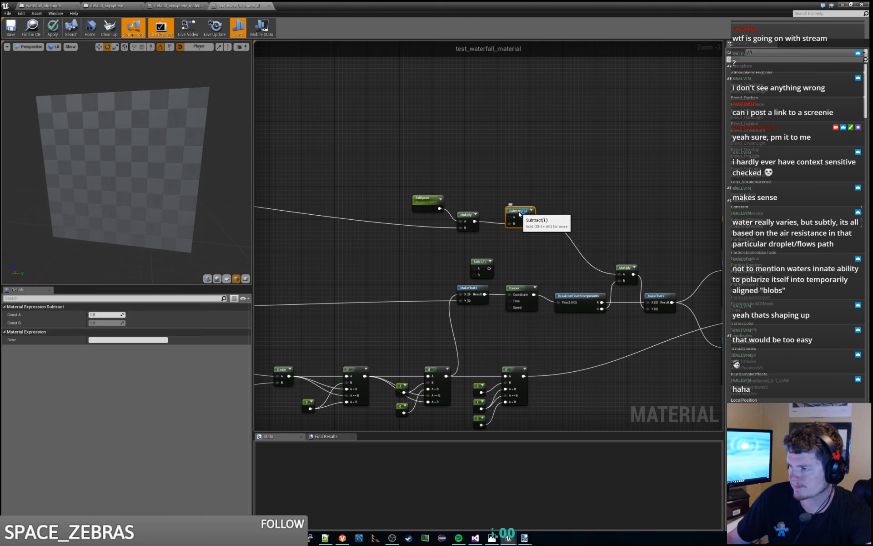
{"action": "left_click_drag", "start_coordinate": [518, 212], "coordinate": [513, 206]}
{"action": "left_click", "coordinate": [522, 189]}
{"action": "left_click", "coordinate": [514, 185]}
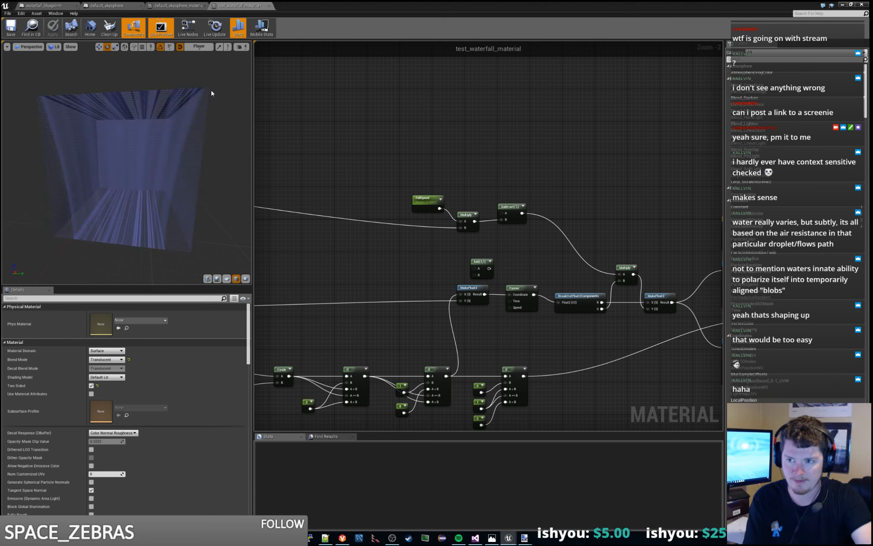
- Check the material preview, return to the level and set the waterfall actor's Gravity Affect to 0
{"action": "left_click_drag", "start_coordinate": [187, 150], "coordinate": [170, 168]}
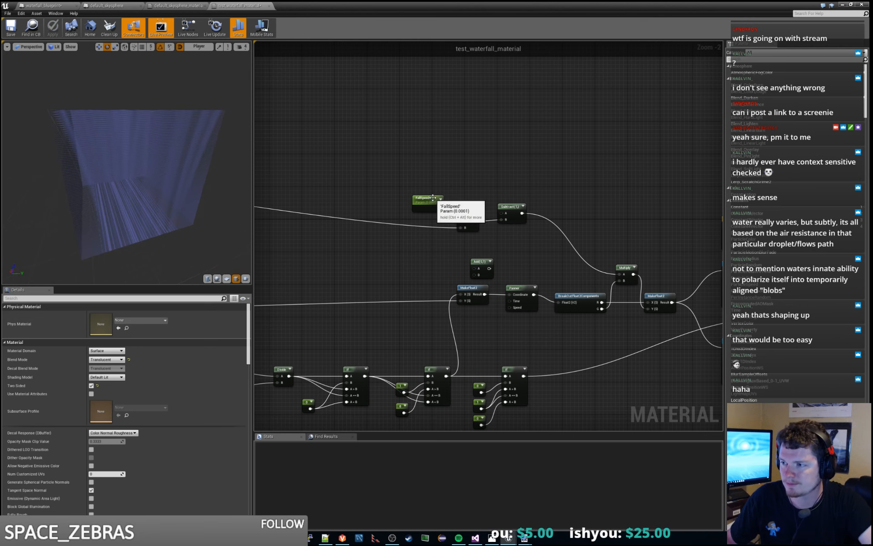
{"action": "key", "text": "alt+Tab"}
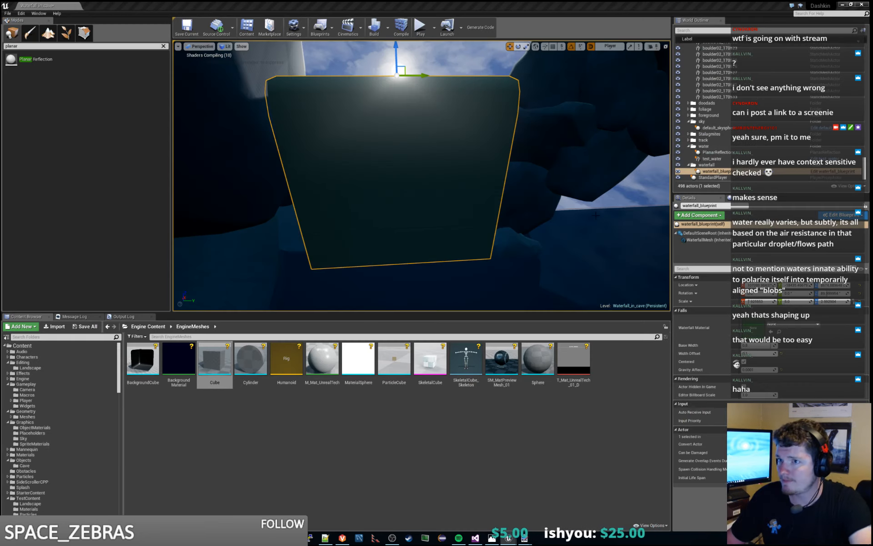
{"action": "right_click_drag", "start_coordinate": [565, 247], "coordinate": [599, 237]}
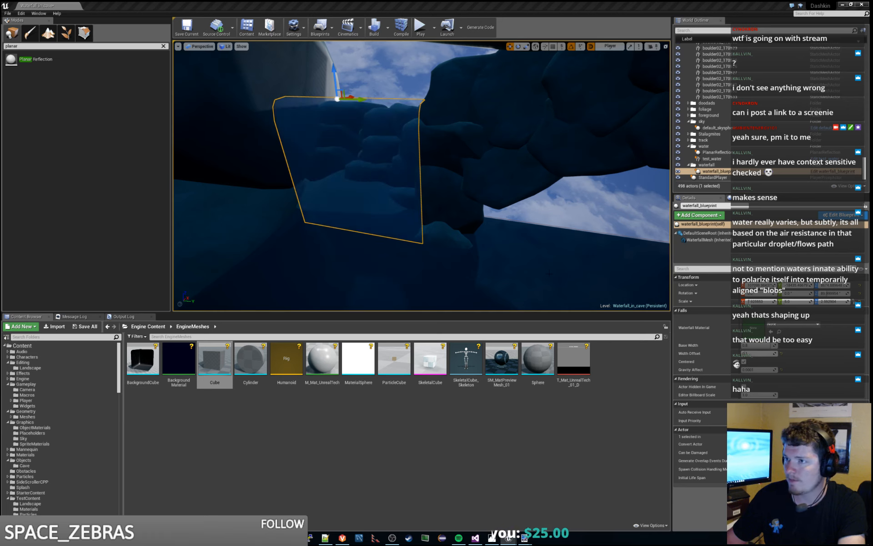
{"action": "mouse_move", "coordinate": [549, 273]}
{"action": "right_mouse_down"}
{"action": "mouse_move", "coordinate": [516, 268]}
{"action": "mouse_move", "coordinate": [548, 281]}
{"action": "right_mouse_up"}
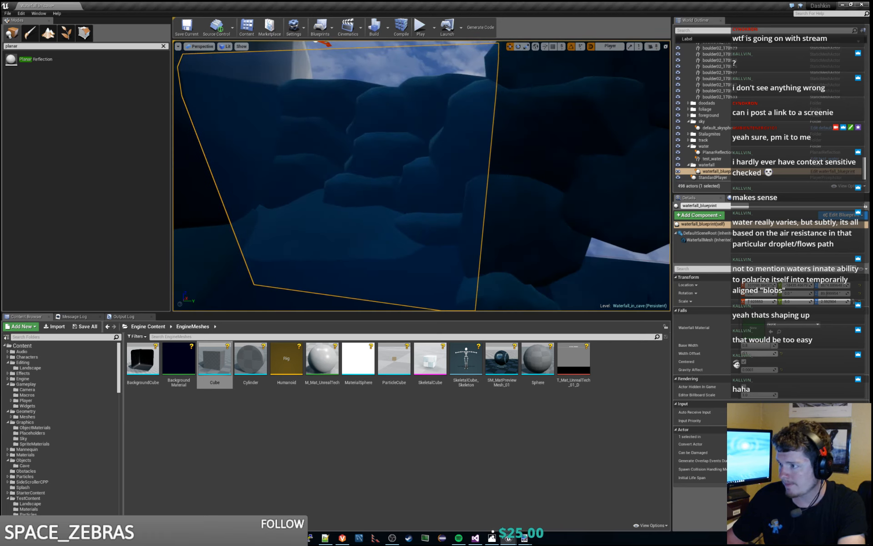
{"action": "left_click", "coordinate": [761, 370]}
{"action": "type", "text": "0"}
{"action": "key", "text": "Return"}
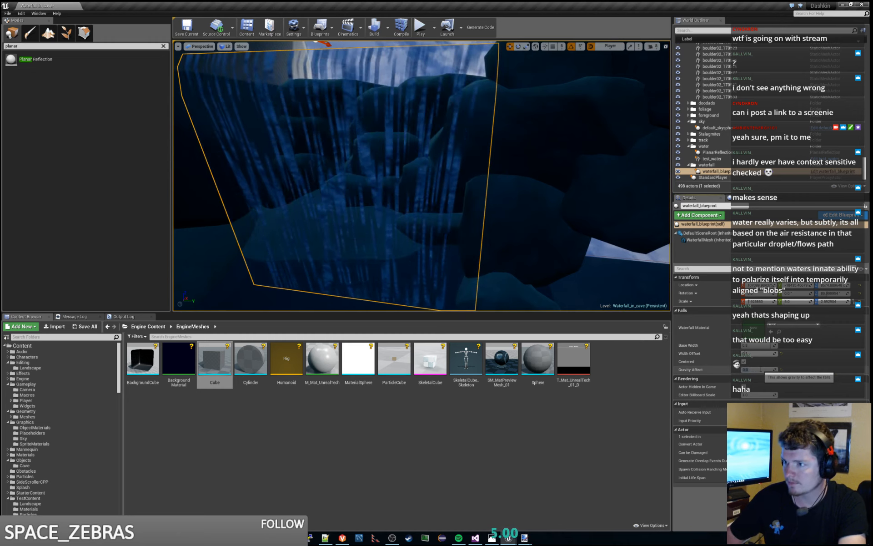
- Set the waterfall actor's Gravity Affect to 0.000001 and frame the whole fall for checking
{"action": "type", "text": "0.0000"}
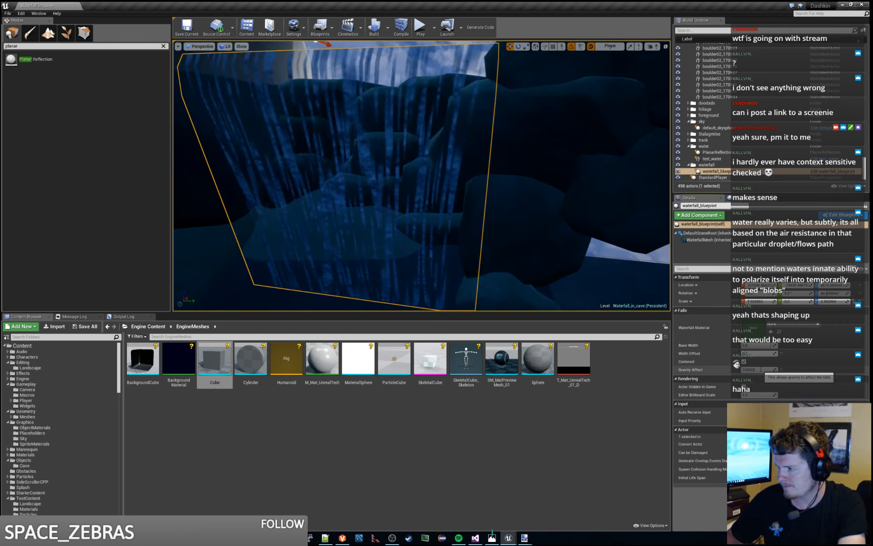
{"action": "type", "text": "01"}
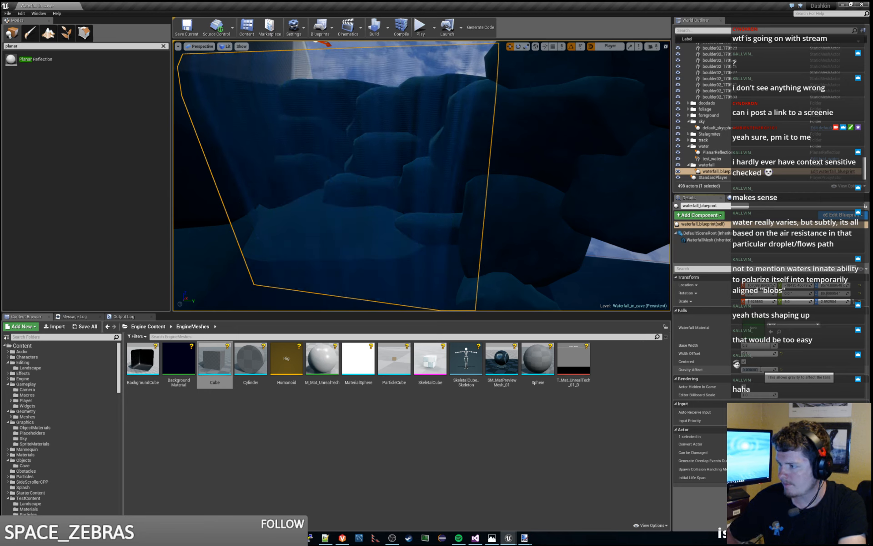
{"action": "key", "text": "Return"}
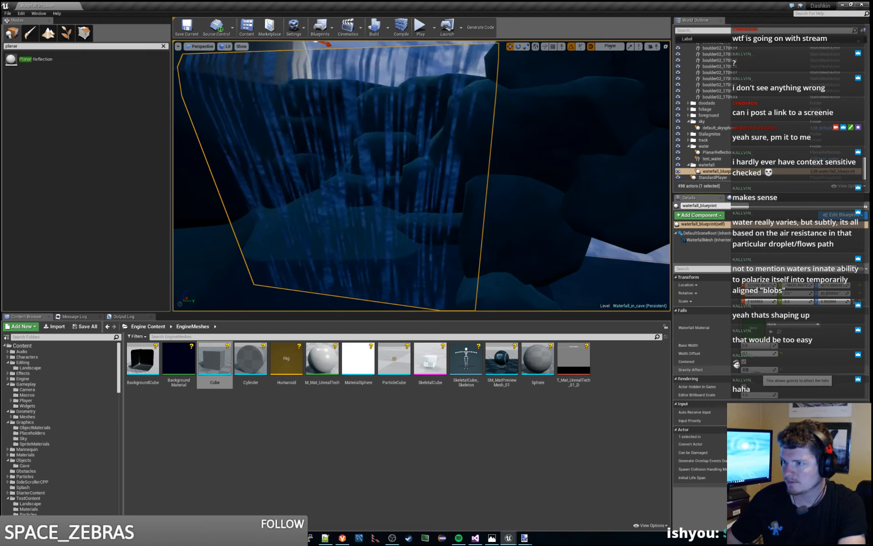
{"action": "key", "text": "f"}
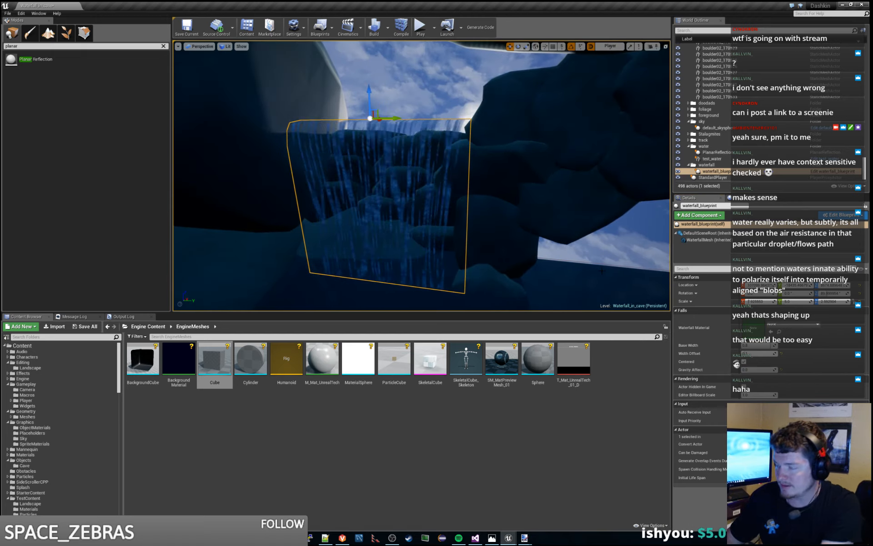
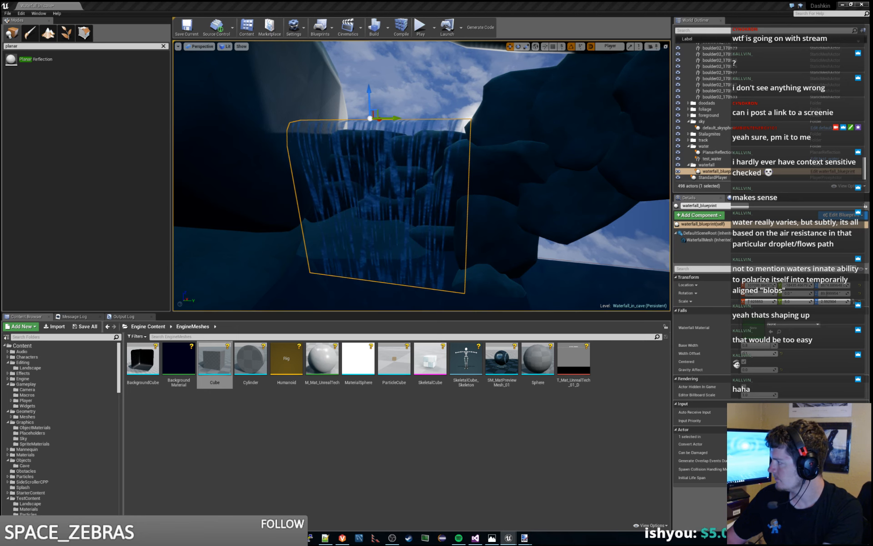
- In test_waterfall_material, add a Multiply node that squares the Fall Distance Subtract result by taking it in both inputs
{"action": "left_click_drag", "start_coordinate": [699, 171], "coordinate": [320, 1]}
{"action": "left_click", "coordinate": [347, 227]}
{"action": "right_click", "coordinate": [527, 217]}
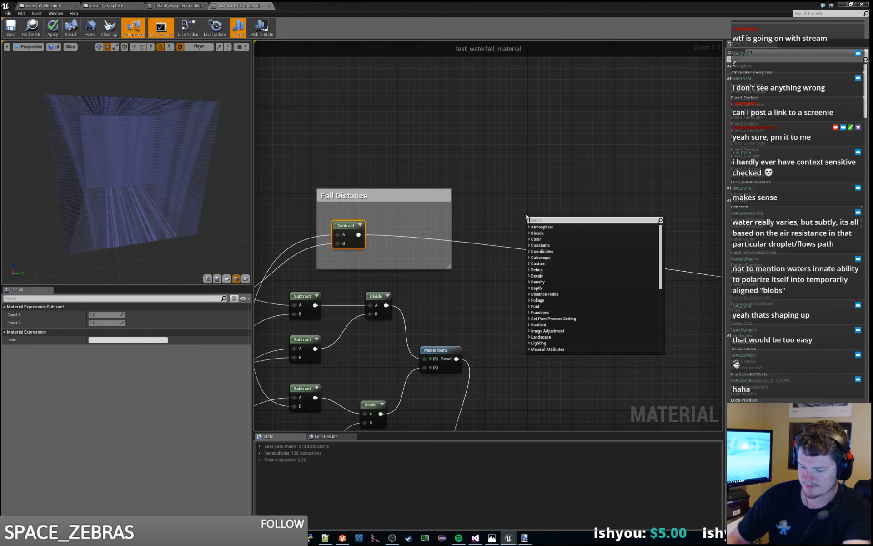
{"action": "type", "text": "multiply"}
{"action": "key", "text": "Return"}
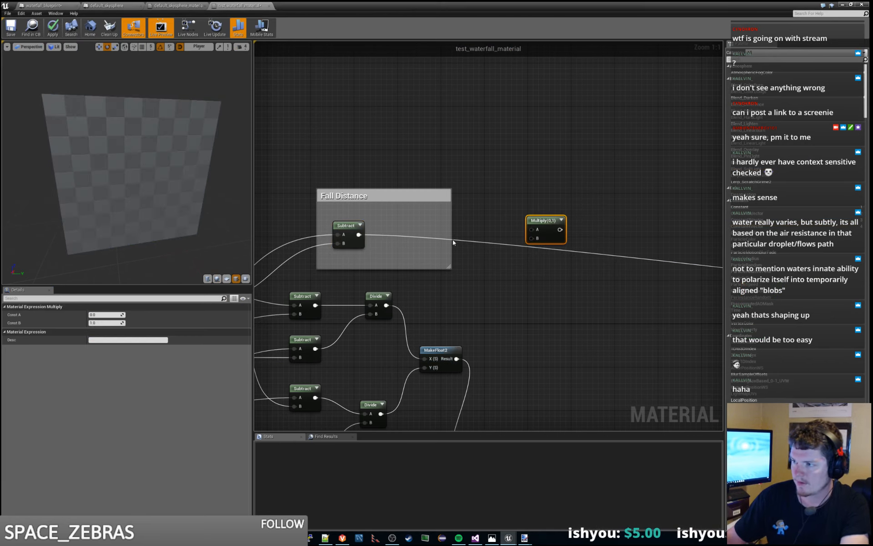
{"action": "left_click_drag", "start_coordinate": [359, 234], "coordinate": [531, 230]}
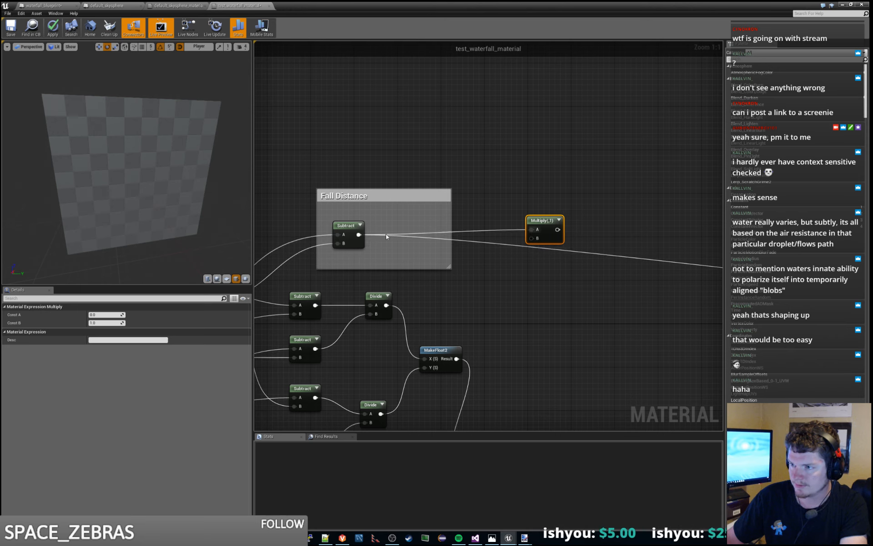
- Add a Divide node with the squared fall distance in A, and connect its result to the FallSpeed Multiply's B input
{"action": "left_click_drag", "start_coordinate": [359, 234], "coordinate": [503, 214]}
{"action": "type", "text": "divide"}
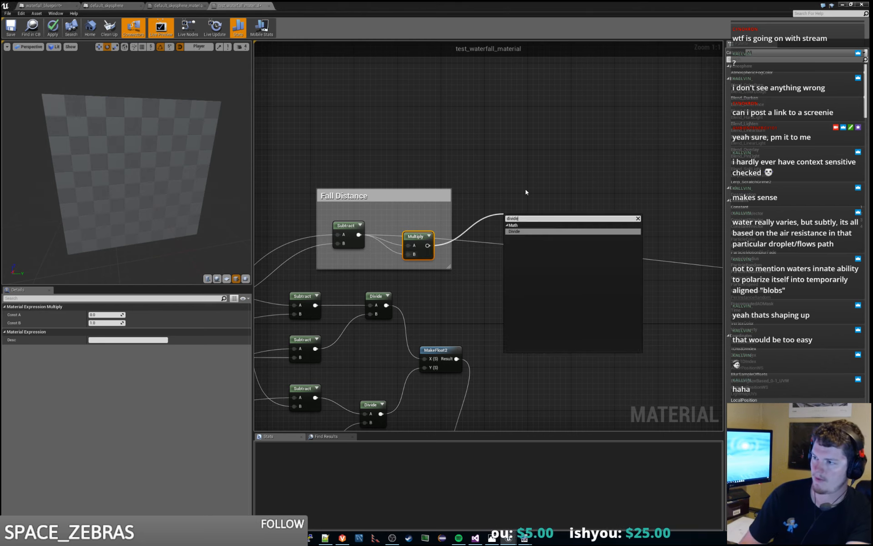
{"action": "key", "text": "Return"}
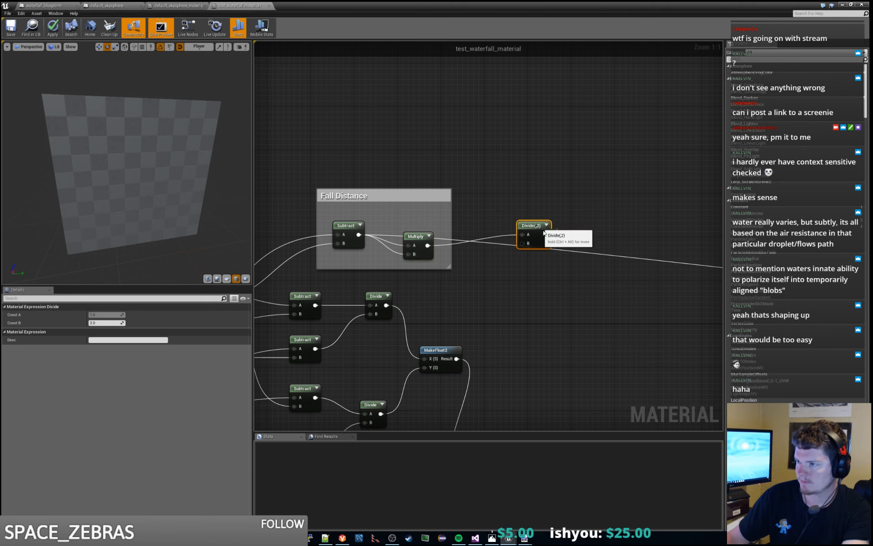
{"action": "left_click_drag", "start_coordinate": [545, 233], "coordinate": [523, 243]}
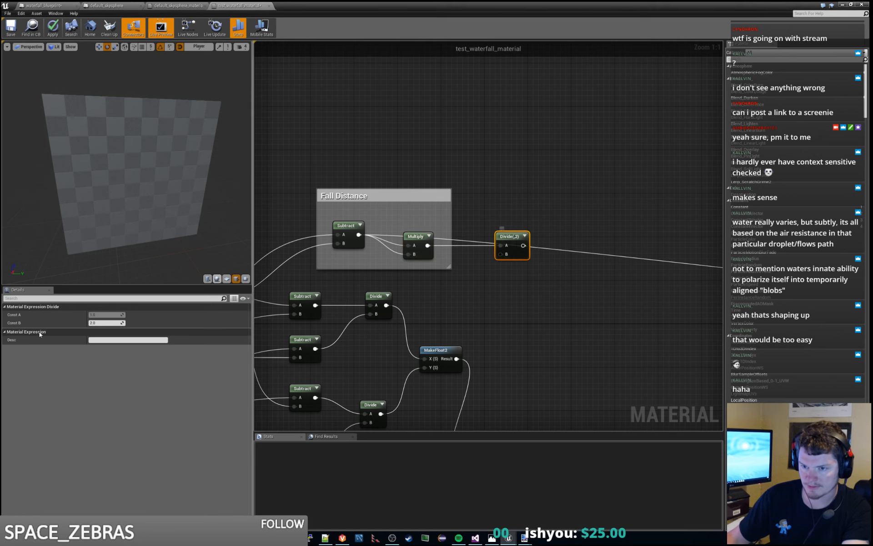
{"action": "scroll", "coordinate": [414, 246], "scroll_direction": "down", "scroll_amount": 5}
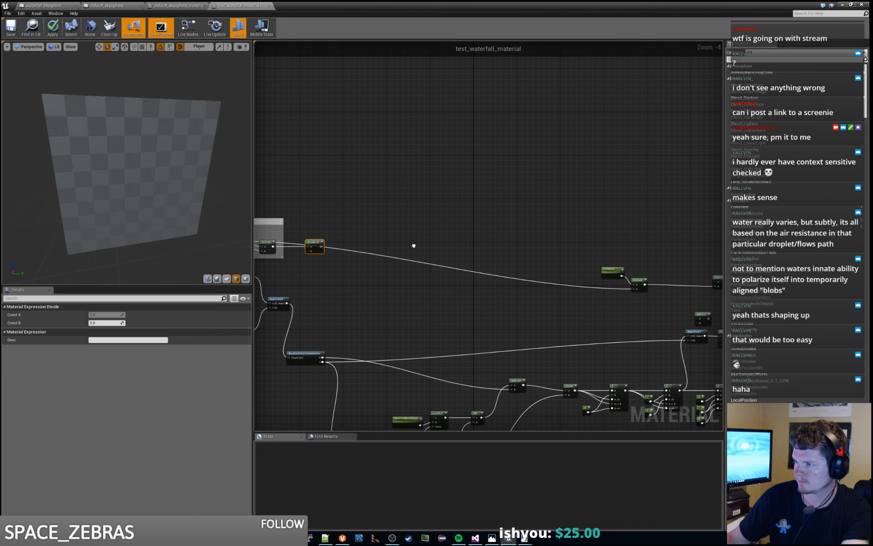
{"action": "scroll", "coordinate": [414, 245], "scroll_direction": "up", "scroll_amount": 1}
{"action": "left_click_drag", "start_coordinate": [267, 238], "coordinate": [691, 296]}
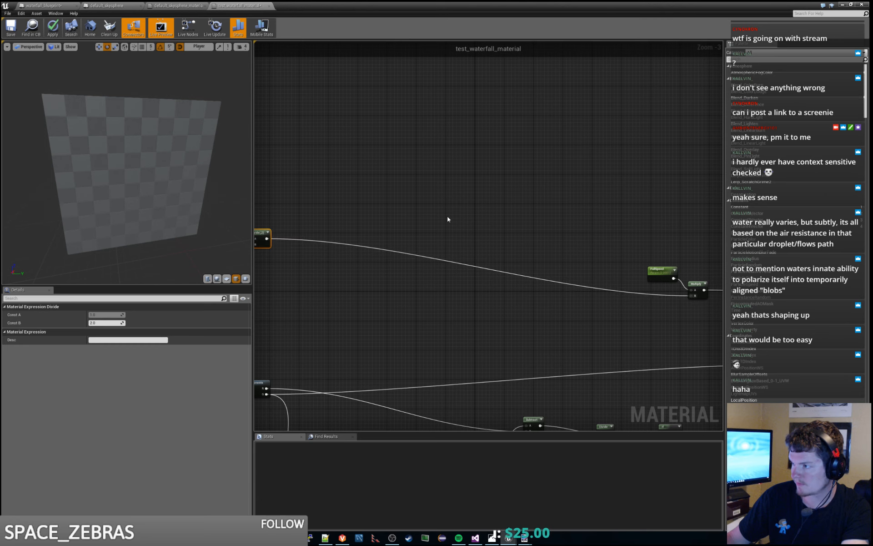
- Add a Constant node feeding the new Divide node's B input and place it between Multiply and Divide
{"action": "right_click_drag", "start_coordinate": [448, 218], "coordinate": [648, 218]}
{"action": "scroll", "coordinate": [480, 246], "scroll_direction": "up", "scroll_amount": 2}
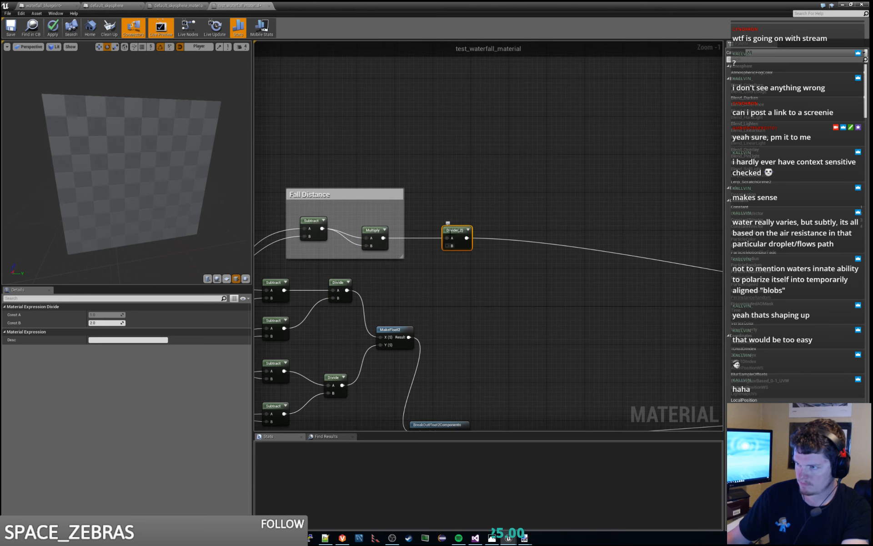
{"action": "left_click_drag", "start_coordinate": [448, 246], "coordinate": [428, 263]}
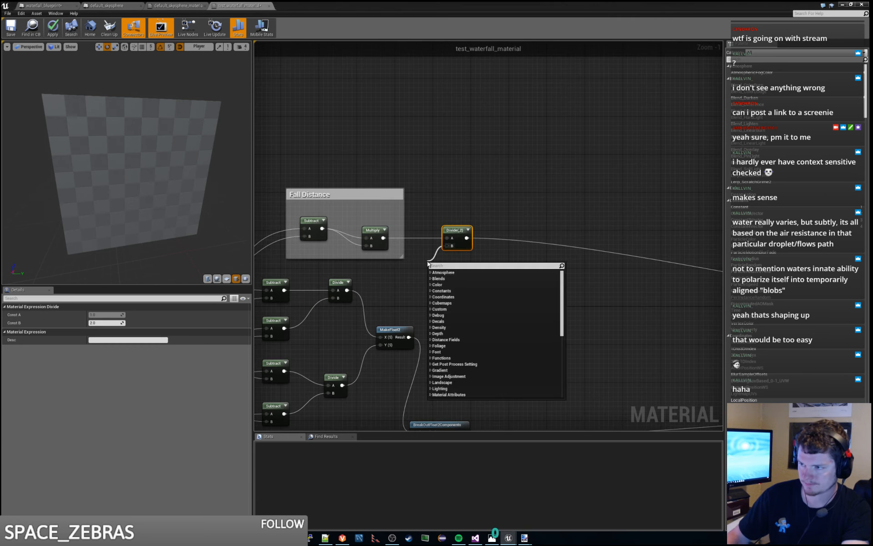
{"action": "type", "text": "constant"}
{"action": "key", "text": "Return"}
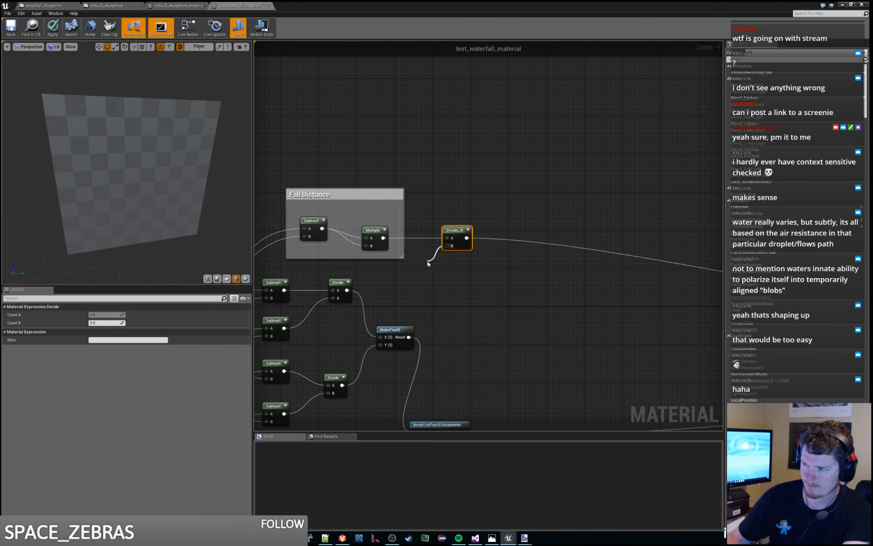
{"action": "left_click_drag", "start_coordinate": [436, 271], "coordinate": [422, 249]}
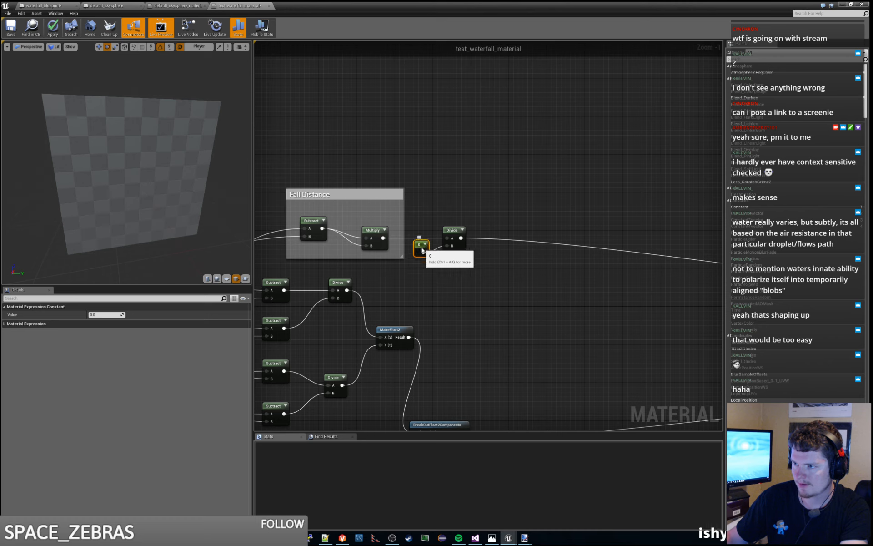
- Set the value of the constant feeding the Divide node to 650000000
{"action": "left_click", "coordinate": [102, 315]}
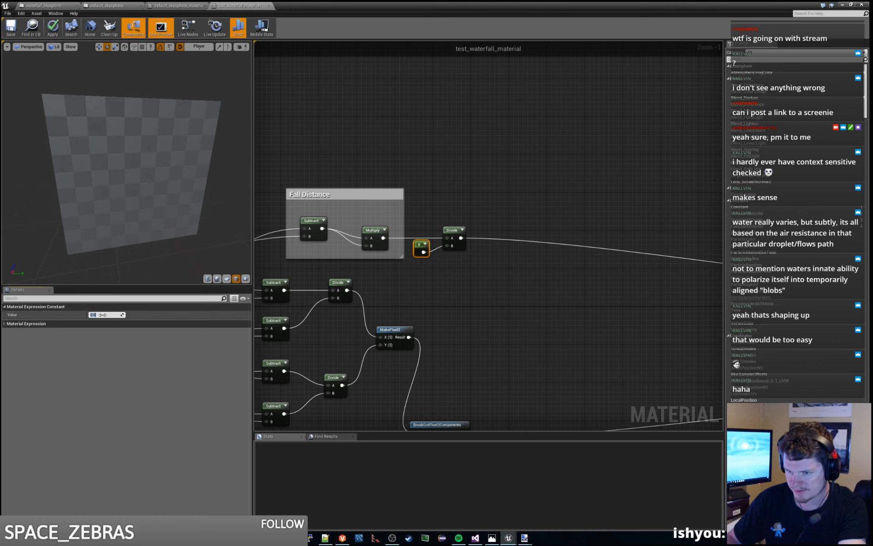
{"action": "type", "text": "6500"}
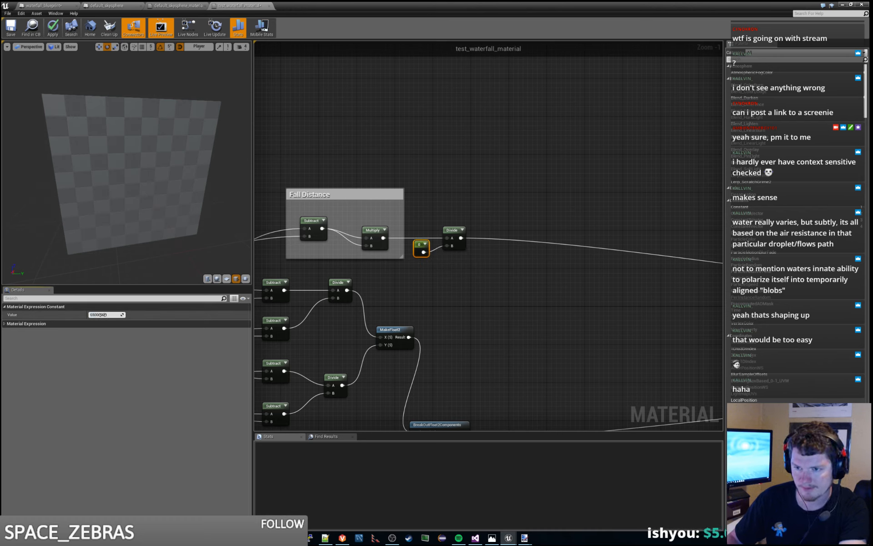
{"action": "key", "text": "Return"}
{"action": "left_click", "coordinate": [108, 315]}
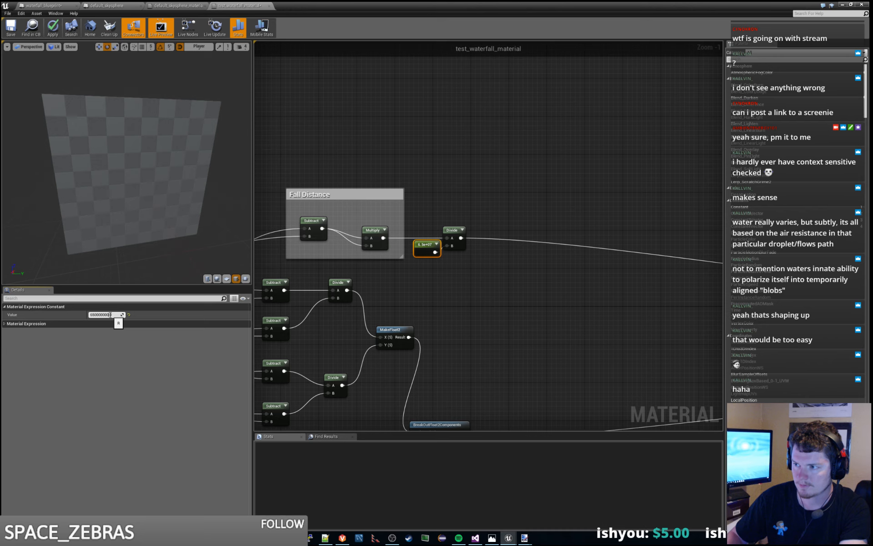
{"action": "key", "text": "Return"}
{"action": "left_click", "coordinate": [111, 314]}
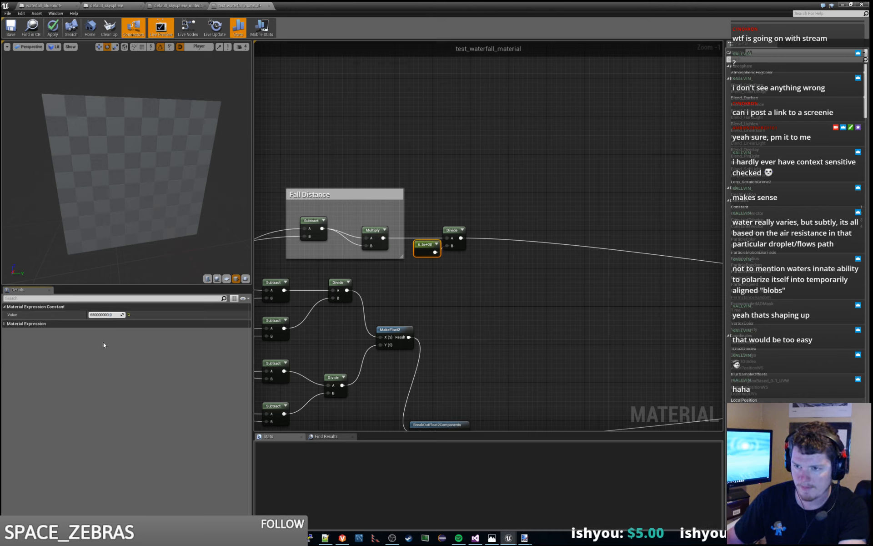
{"action": "key", "text": "Return"}
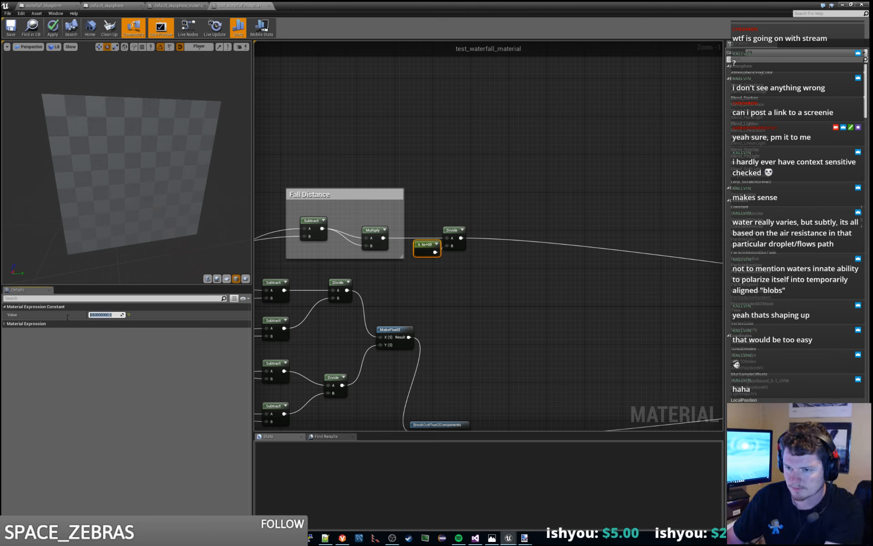
- Convert the constant to a scalar parameter named FallSpeedDamp with a default value of 100000, placed below the Multiply node
{"action": "left_click", "coordinate": [447, 258]}
{"action": "right_click", "coordinate": [424, 243]}
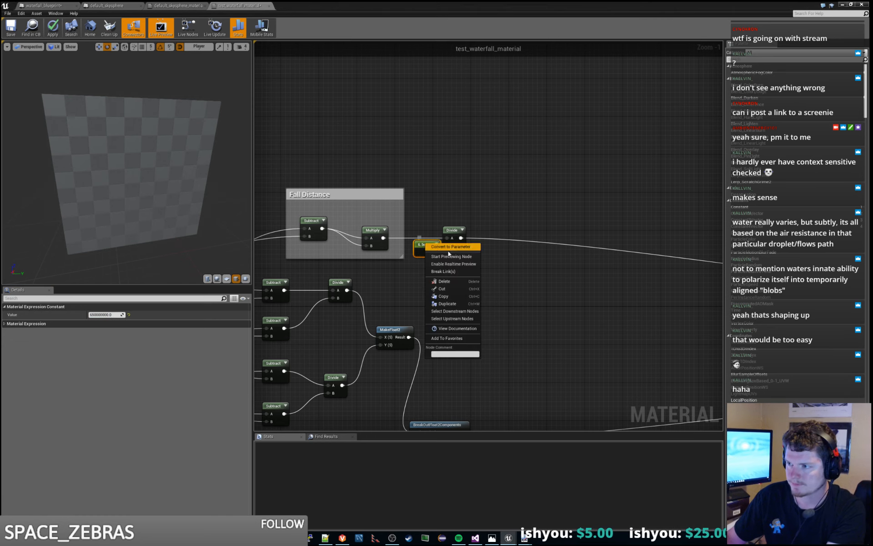
{"action": "left_click", "coordinate": [455, 246]}
{"action": "left_click_drag", "start_coordinate": [432, 250], "coordinate": [403, 264]}
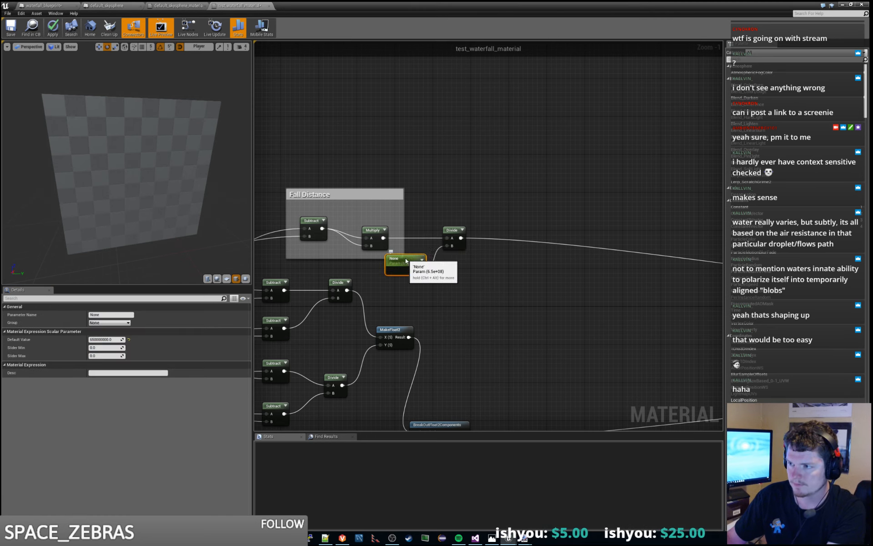
{"action": "left_click", "coordinate": [113, 339]}
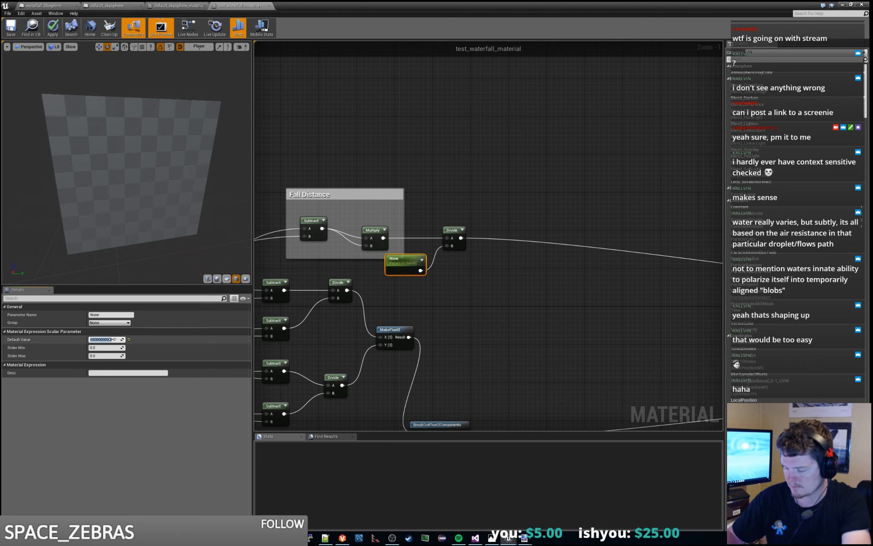
{"action": "type", "text": "10"}
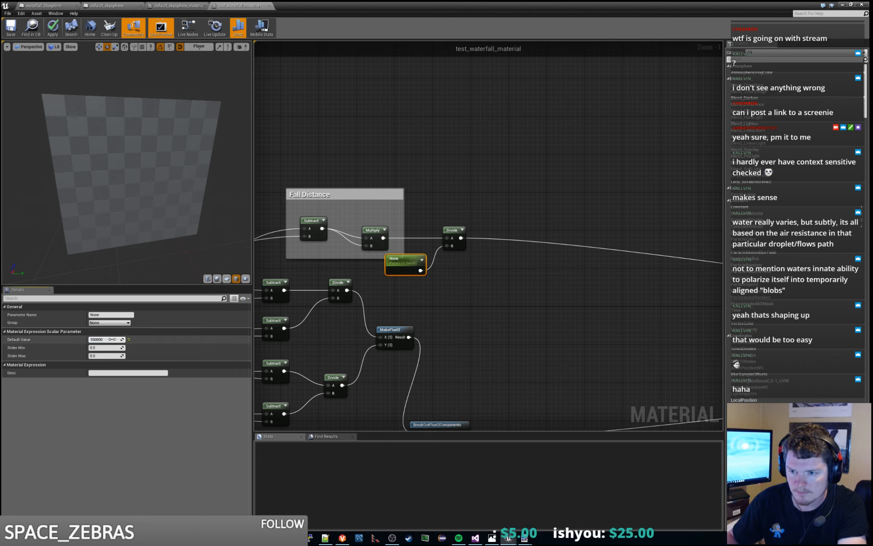
{"action": "key", "text": "Return"}
{"action": "left_click", "coordinate": [112, 315]}
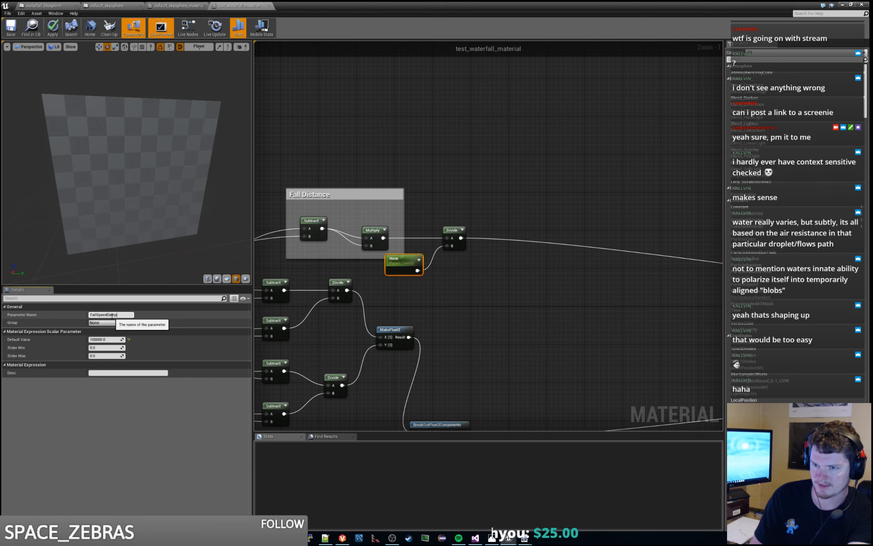
{"action": "key", "text": "Return"}
- In waterfall_blueprint's Construction Script, chain a new Set Scalar Parameter Value node after the FallSpeed one and align it
{"action": "left_click", "coordinate": [157, 5]}
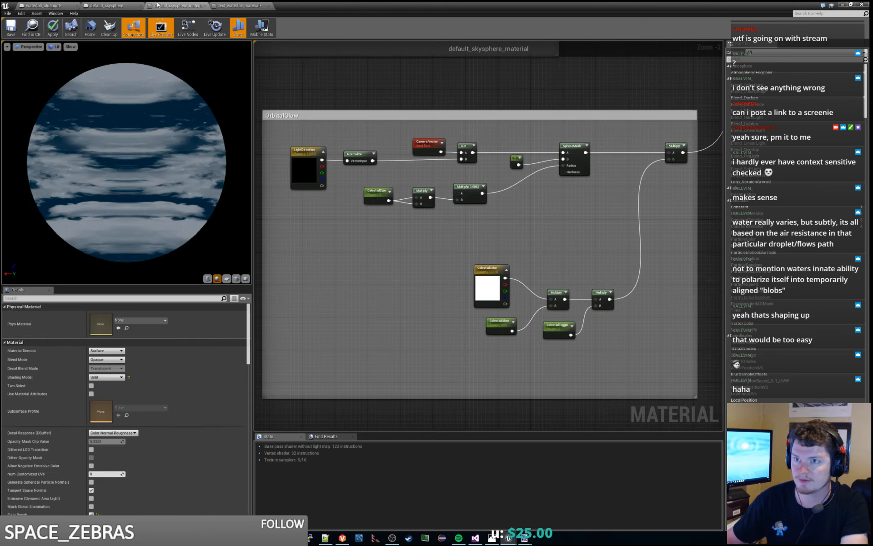
{"action": "left_click", "coordinate": [43, 5]}
{"action": "right_click_drag", "start_coordinate": [690, 250], "coordinate": [538, 254]}
{"action": "left_click_drag", "start_coordinate": [431, 206], "coordinate": [495, 208]}
{"action": "type", "text": "setscal"}
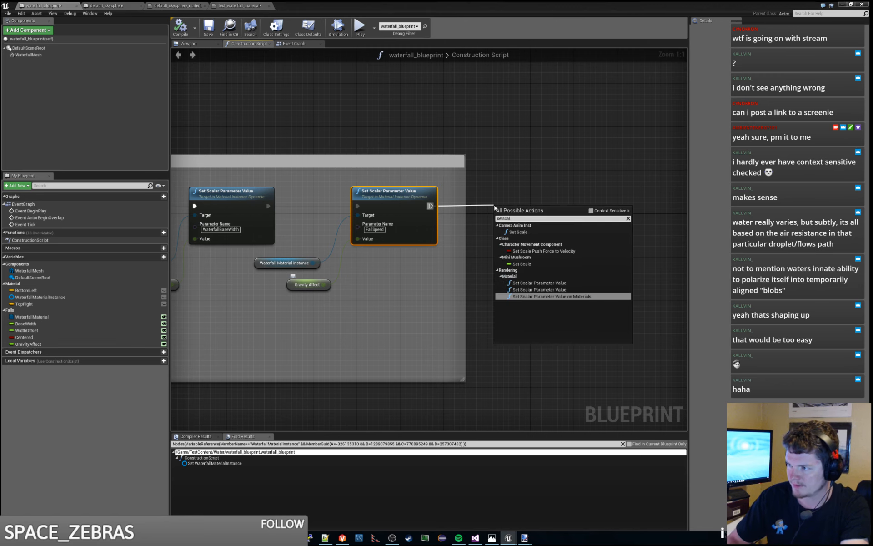
{"action": "key", "text": "Up"}
{"action": "key", "text": "Return"}
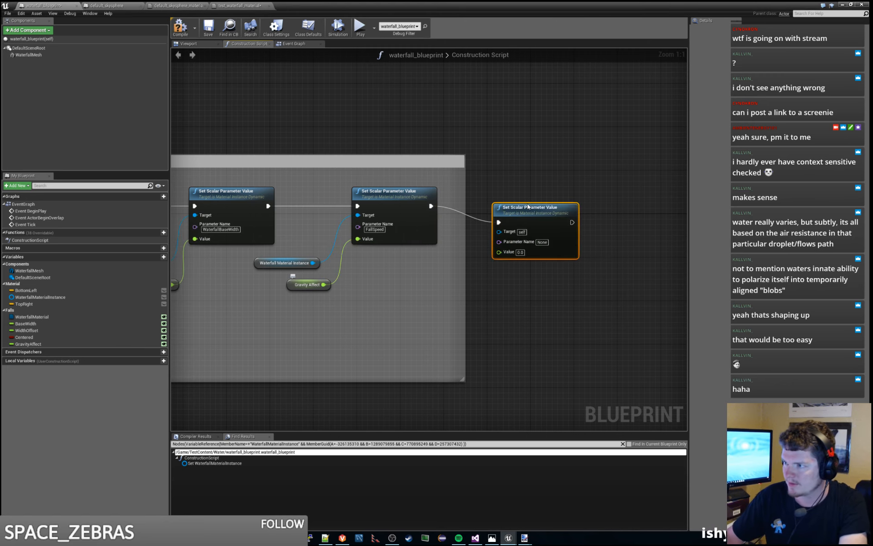
{"action": "left_click_drag", "start_coordinate": [532, 207], "coordinate": [565, 193]}
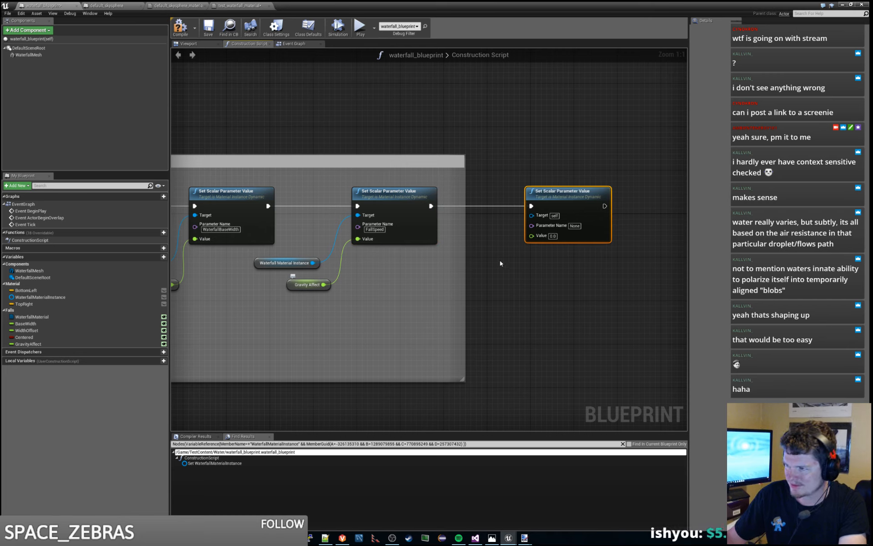
- Set the new Set Scalar Parameter Value node's parameter name to FallSpeedDamp
{"action": "left_click", "coordinate": [576, 226]}
{"action": "type", "text": "FallSpeedDamp"}
{"action": "left_click", "coordinate": [532, 269]}
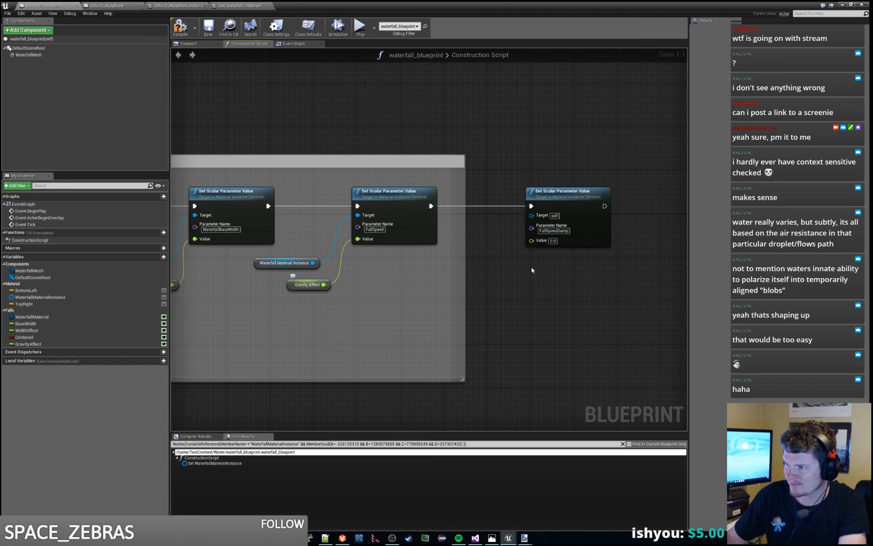
- Copy the Waterfall Material Instance and Gravity Affect getters and wire them to the FallSpeedDamp node's Target and Value
{"action": "left_click", "coordinate": [304, 260]}
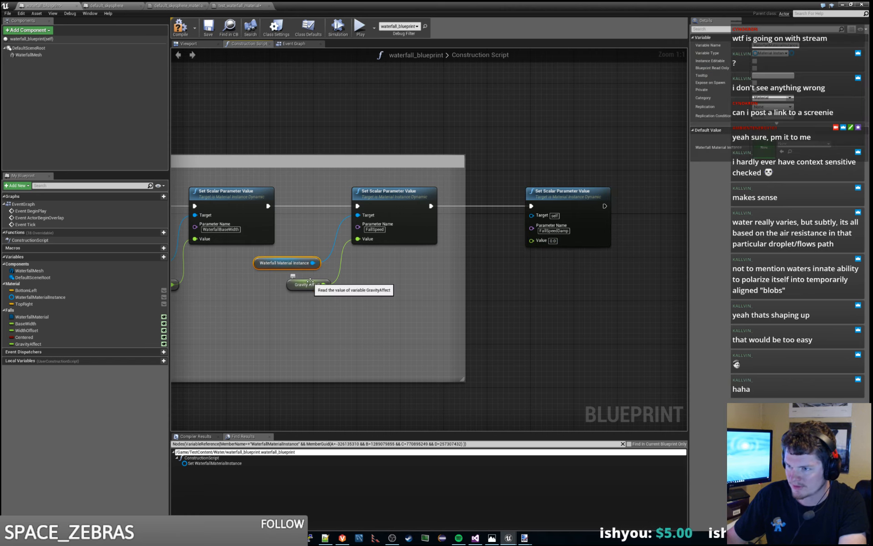
{"action": "left_click", "coordinate": [310, 280], "text": "ctrl"}
{"action": "key", "text": "ctrl+c"}
{"action": "key", "text": "ctrl+v"}
{"action": "left_click_drag", "start_coordinate": [528, 284], "coordinate": [532, 215]}
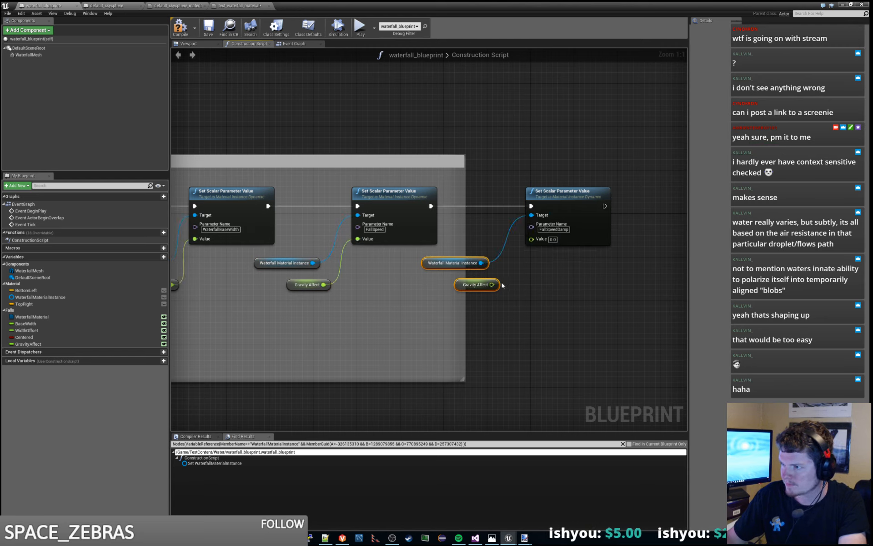
{"action": "left_click_drag", "start_coordinate": [491, 285], "coordinate": [531, 239]}
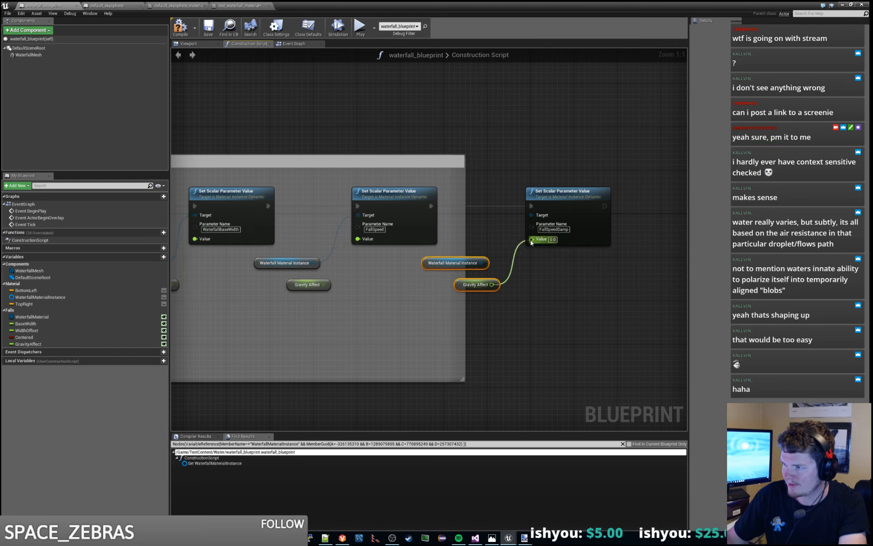
- Widen the comment box so that it encloses the FallSpeedDamp node and its getters
{"action": "left_click", "coordinate": [539, 288]}
{"action": "right_click_drag", "start_coordinate": [554, 290], "coordinate": [536, 310]}
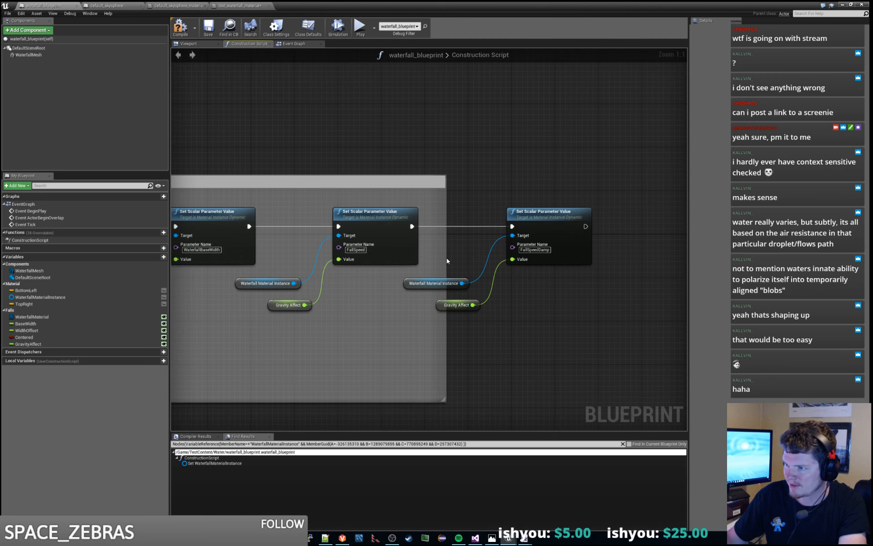
{"action": "left_click_drag", "start_coordinate": [447, 258], "coordinate": [614, 258]}
{"action": "right_click_drag", "start_coordinate": [520, 336], "coordinate": [503, 335]}
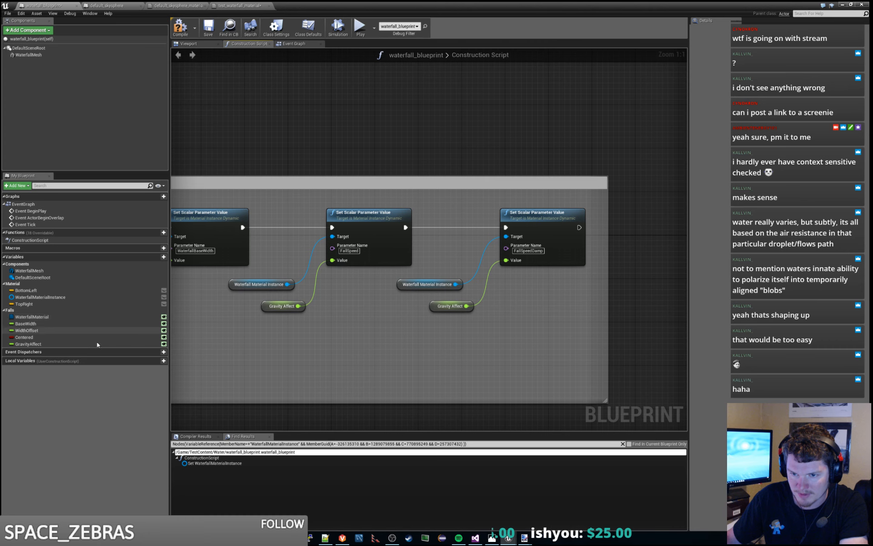
- Duplicate the GravityAffect variable in waterfall_blueprint and name the copy FallSpeedDivider
{"action": "right_click", "coordinate": [49, 344]}
{"action": "left_click", "coordinate": [73, 362]}
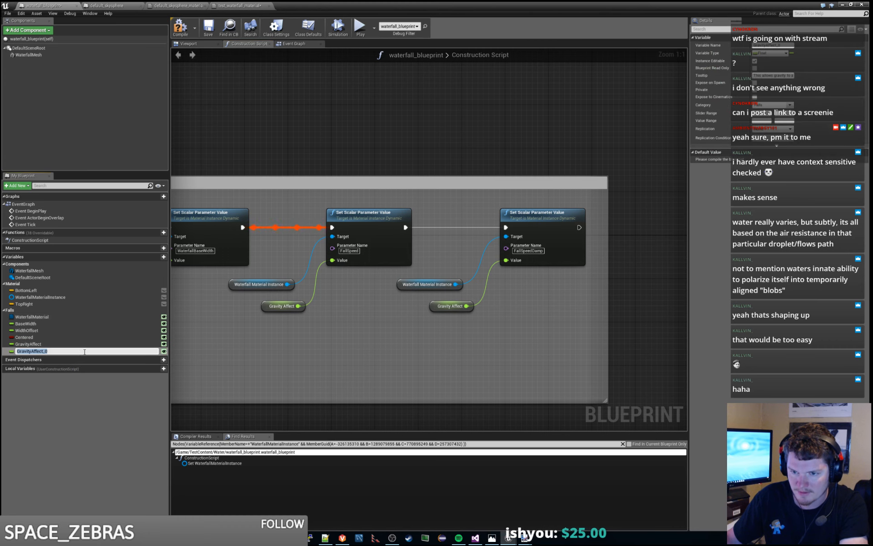
{"action": "type", "text": "G"}
{"action": "key", "text": "BackSpace"}
{"action": "type", "text": "FallSpeedMultipli"}
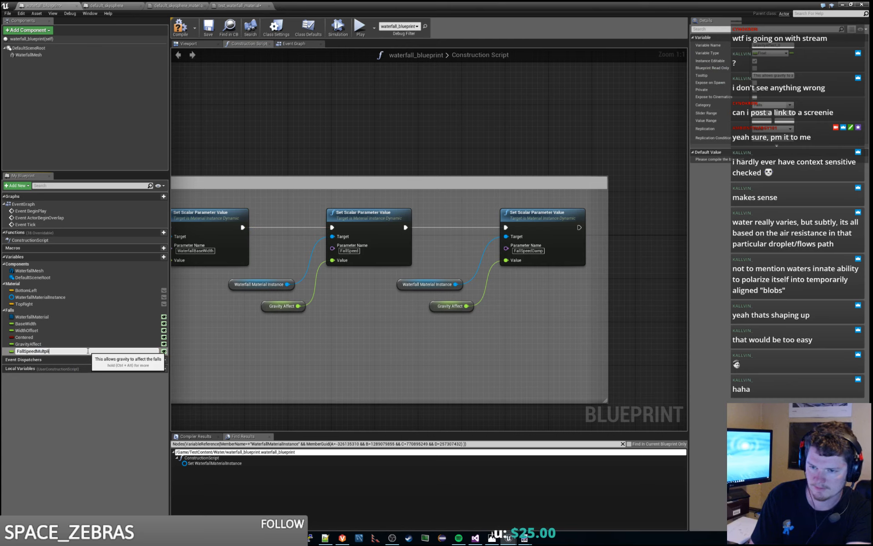
{"action": "key", "text": "BackSpace"}
{"action": "key", "text": "BackSpace"}
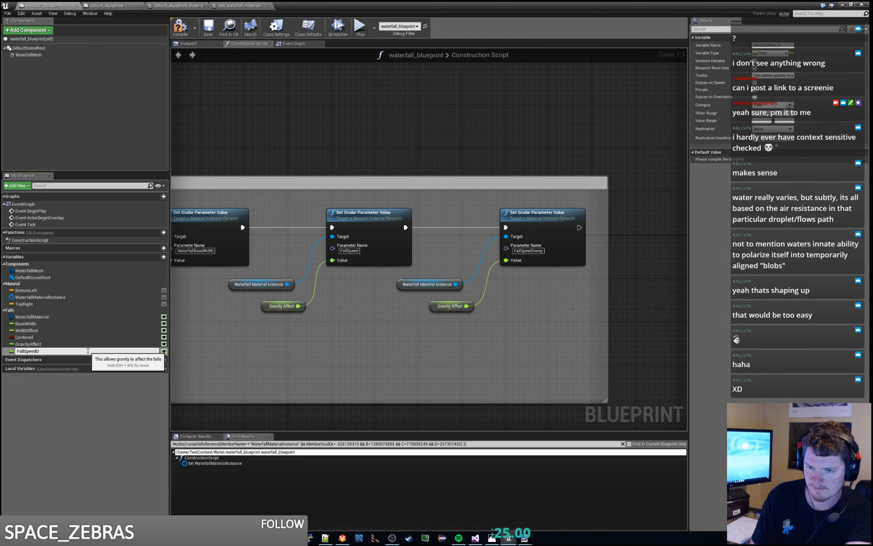
{"action": "key", "text": "Return"}
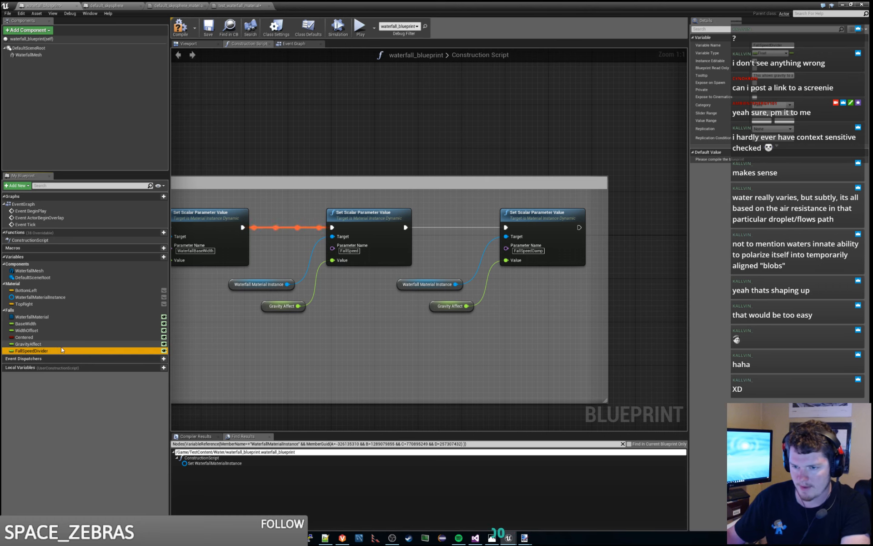
- Replace the Gravity Affect getter on the FallSpeedDamp node with a FallSpeedDivider getter wired to its Value
{"action": "left_click_drag", "start_coordinate": [61, 351], "coordinate": [480, 363]}
{"action": "left_click", "coordinate": [481, 365]}
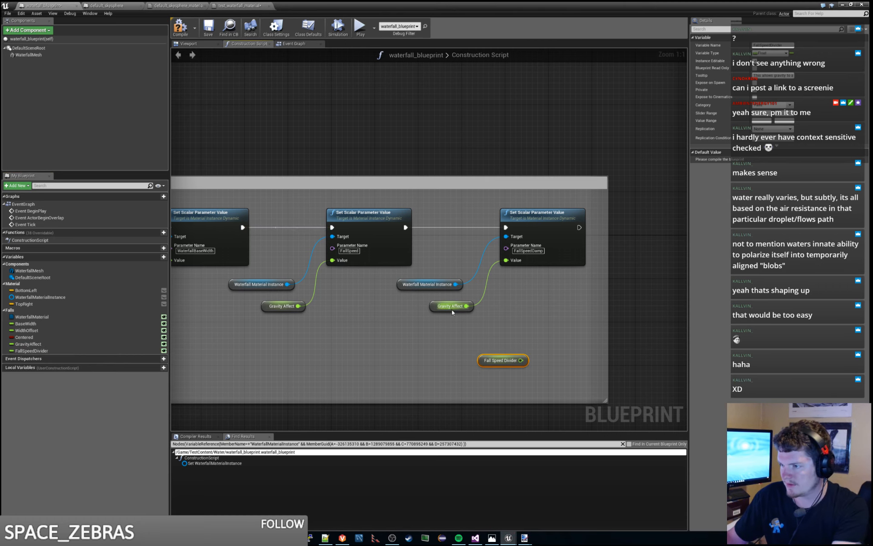
{"action": "left_click", "coordinate": [450, 306]}
{"action": "key", "text": "Delete"}
{"action": "left_click_drag", "start_coordinate": [502, 361], "coordinate": [506, 260]}
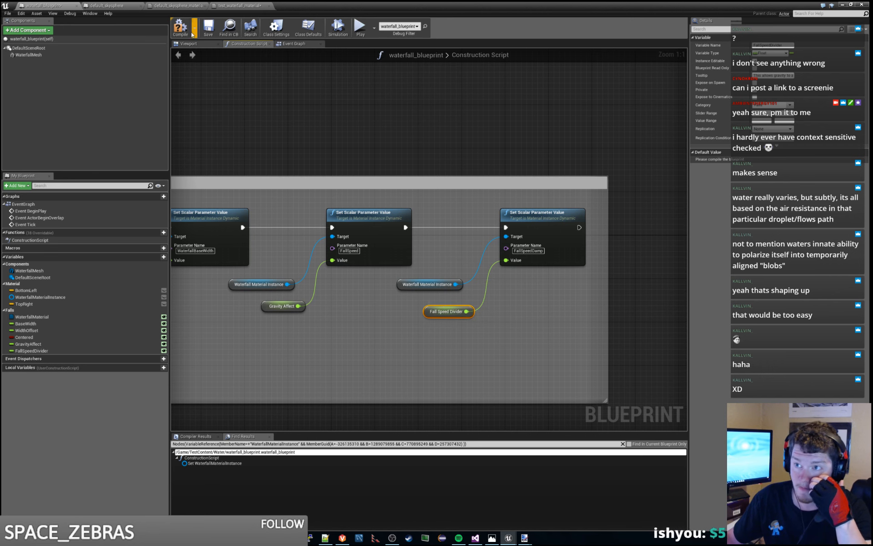
- Apply and save the changes to test_waterfall_material, and return to waterfall_blueprint
{"action": "left_click", "coordinate": [240, 6]}
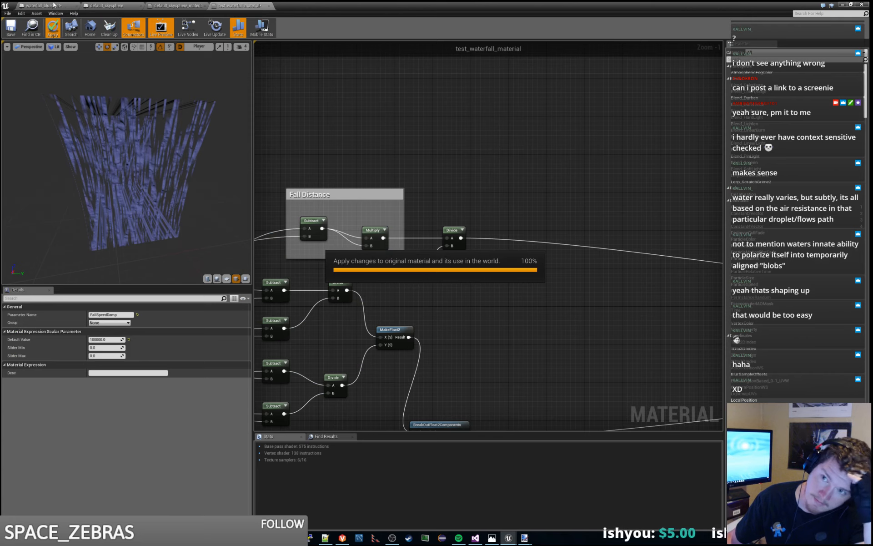
{"action": "key", "text": "ctrl+s"}
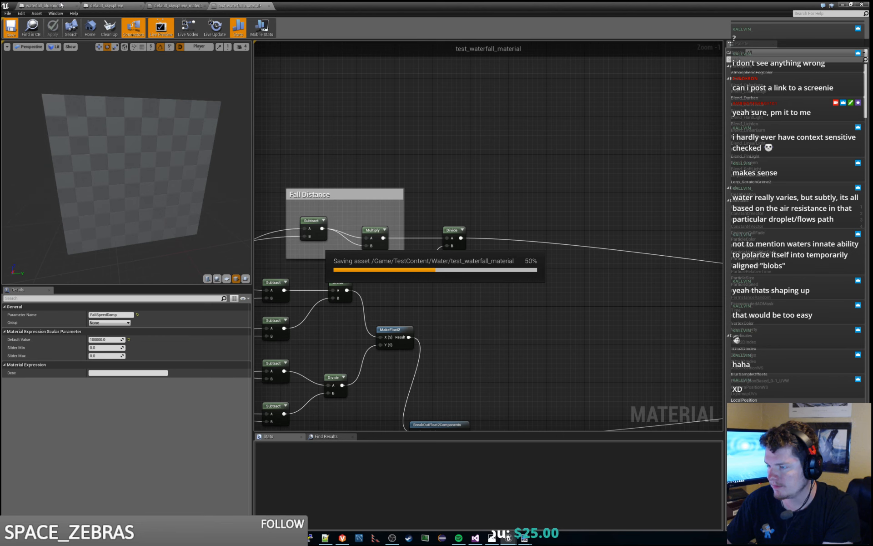
{"action": "left_click", "coordinate": [62, 5]}
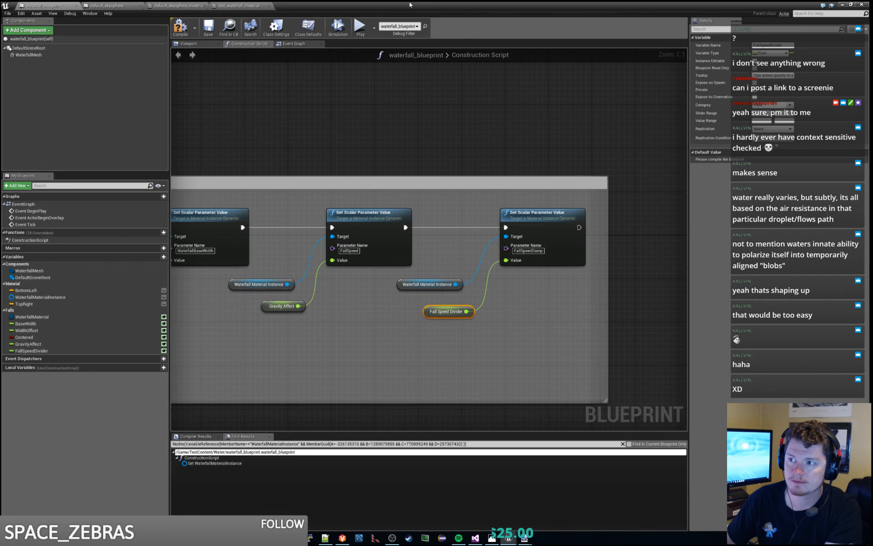
- Try different Fall Speed Divider and Gravity Affect values on the waterfall actor in the level, ending with Gravity Affect 0
{"action": "left_click_drag", "start_coordinate": [409, 6], "coordinate": [872, 105]}
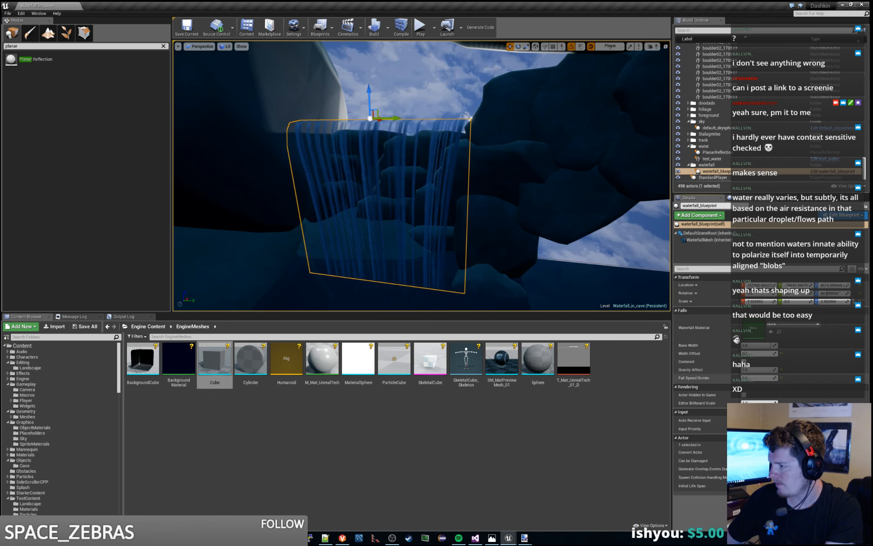
{"action": "mouse_move", "coordinate": [762, 379]}
{"action": "left_mouse_down"}
{"action": "mouse_move", "coordinate": [786, 379]}
{"action": "mouse_move", "coordinate": [760, 378]}
{"action": "mouse_move", "coordinate": [778, 379]}
{"action": "mouse_move", "coordinate": [773, 370]}
{"action": "left_mouse_up"}
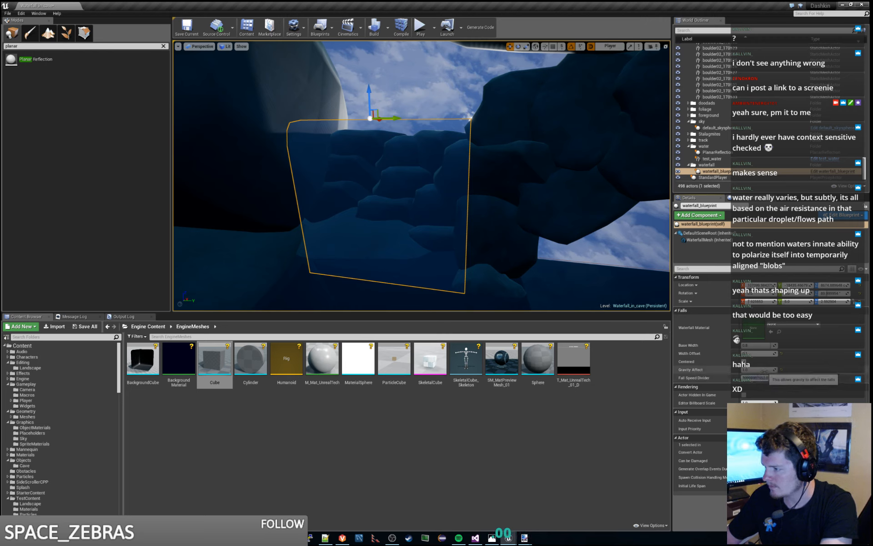
{"action": "left_click_drag", "start_coordinate": [764, 372], "coordinate": [762, 372]}
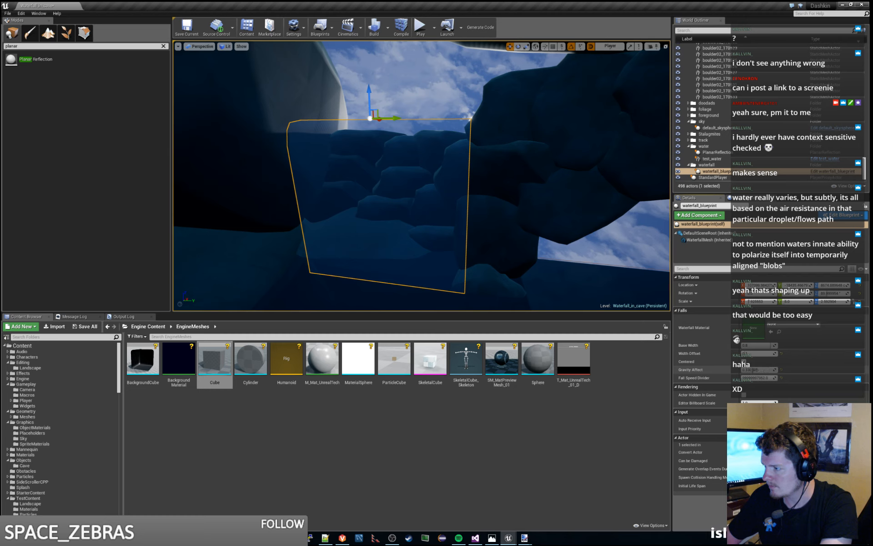
{"action": "left_click_drag", "start_coordinate": [757, 369], "coordinate": [763, 372]}
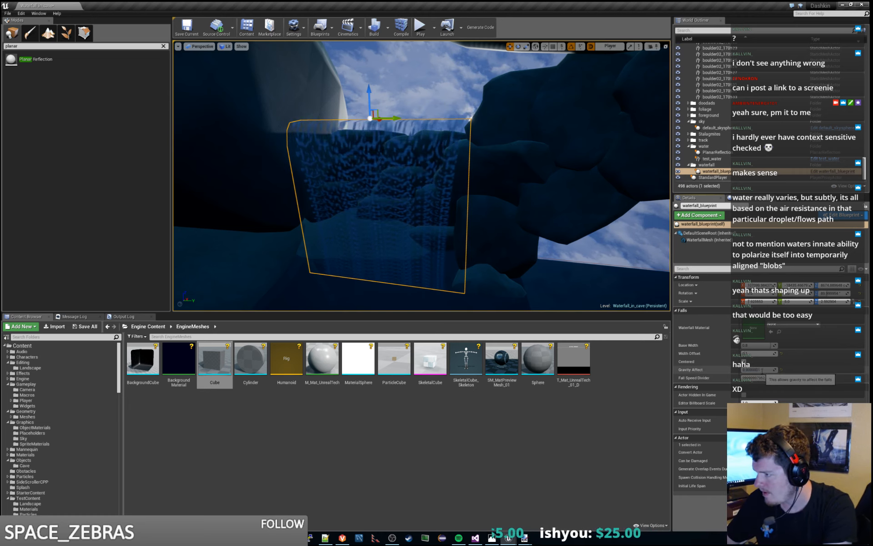
{"action": "type", "text": "0"}
{"action": "key", "text": "Return"}
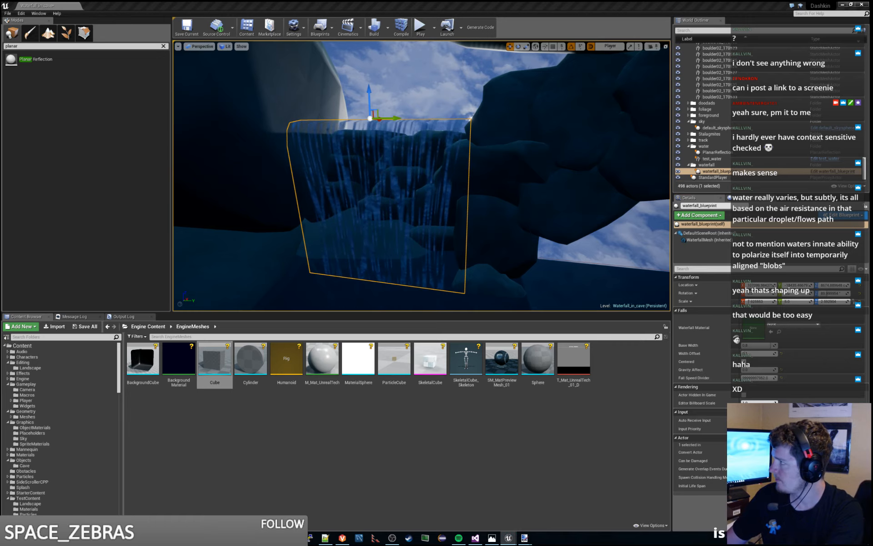
- In test_waterfall_material, connect the G output of BreakOutFloat2Components to the Divide's A input and move the Divide away from the Fall Distance group
{"action": "left_click_drag", "start_coordinate": [872, 4], "coordinate": [326, 5]}
{"action": "double_click", "coordinate": [327, 4]}
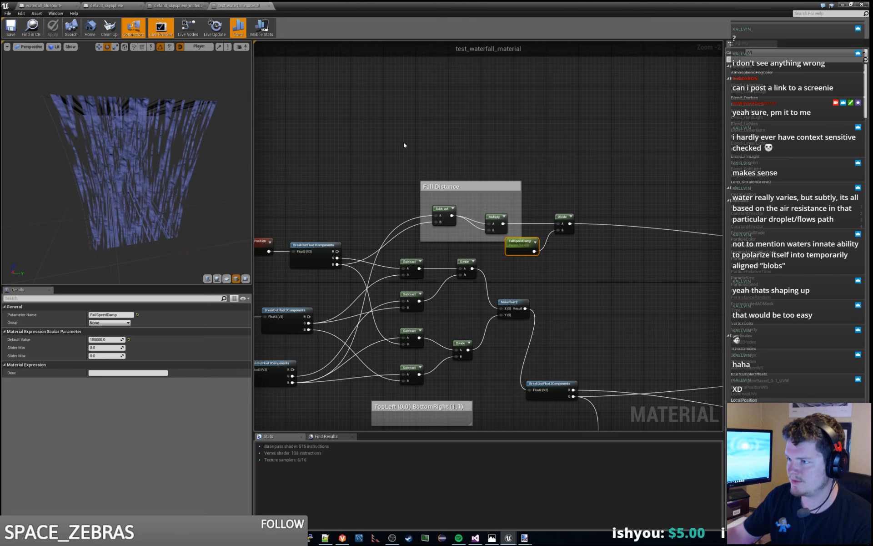
{"action": "left_click", "coordinate": [443, 210]}
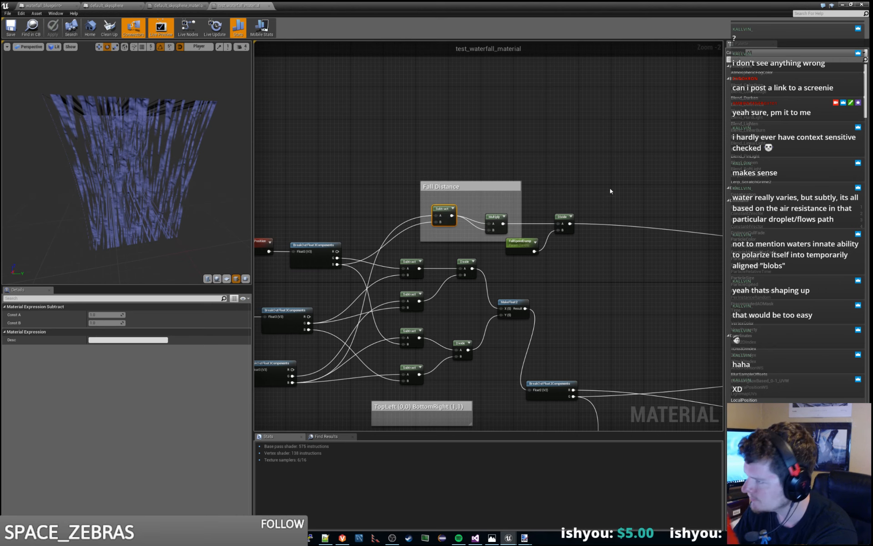
{"action": "right_click_drag", "start_coordinate": [610, 188], "coordinate": [515, 198]}
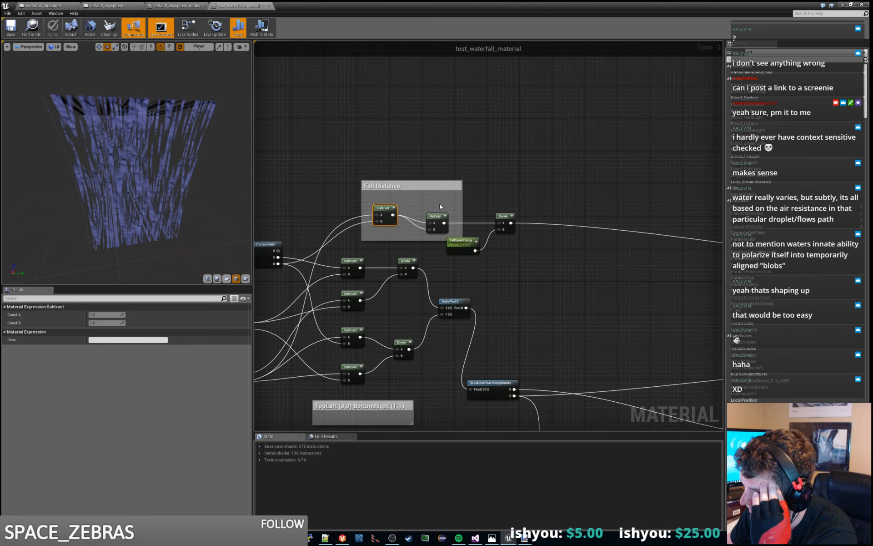
{"action": "left_click_drag", "start_coordinate": [480, 203], "coordinate": [488, 272]}
{"action": "left_click_drag", "start_coordinate": [377, 199], "coordinate": [400, 221]}
{"action": "right_click_drag", "start_coordinate": [473, 206], "coordinate": [503, 188]}
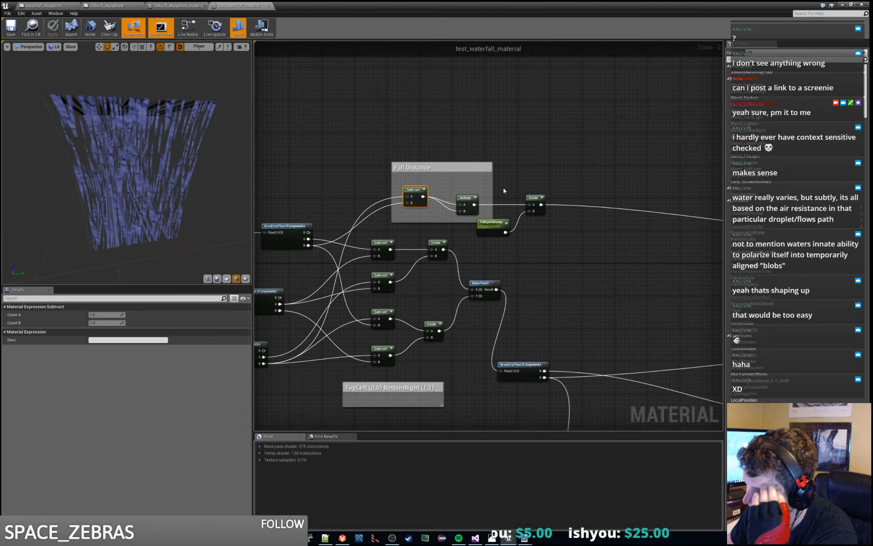
{"action": "right_click_drag", "start_coordinate": [547, 259], "coordinate": [509, 287]}
{"action": "left_click_drag", "start_coordinate": [533, 295], "coordinate": [491, 238]}
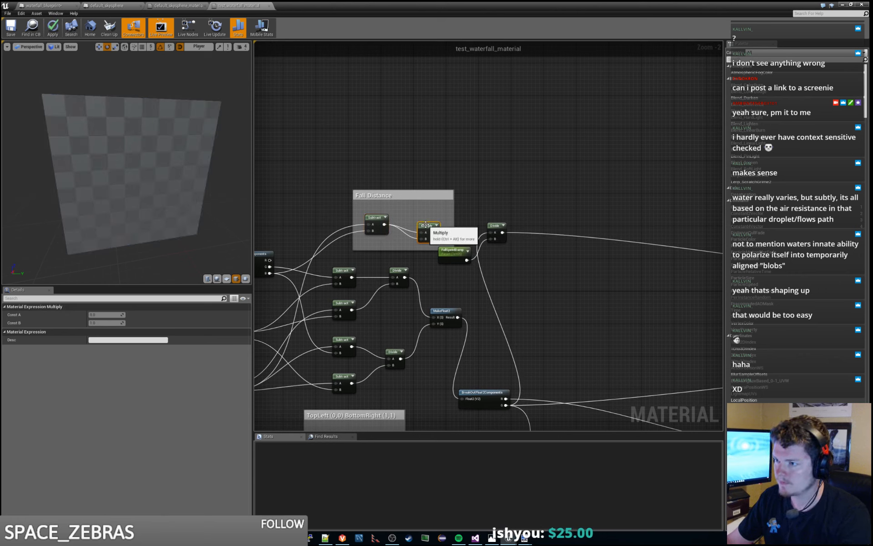
{"action": "left_click", "coordinate": [509, 226]}
{"action": "left_click_drag", "start_coordinate": [510, 227], "coordinate": [559, 227]}
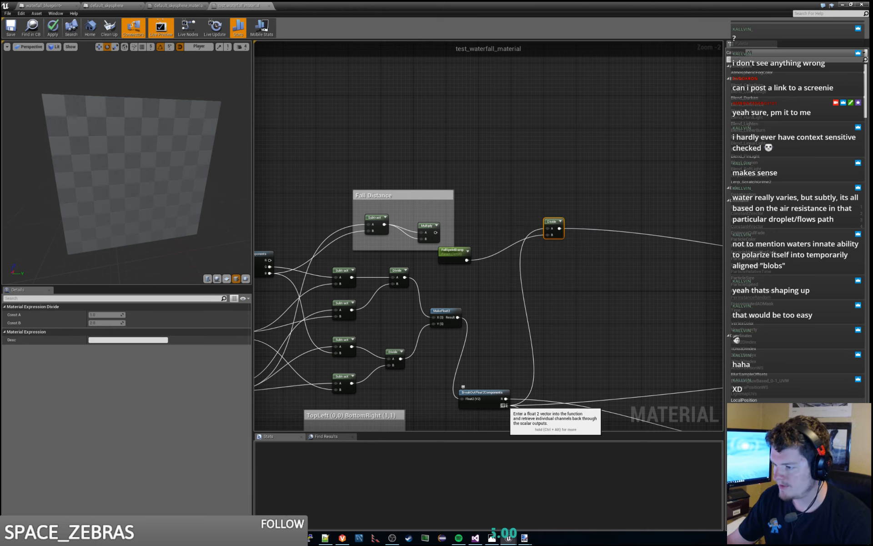
- Connect the G output to the fall-distance Multiply, and delete the Subtract node and the Fall Distance comment
{"action": "left_click_drag", "start_coordinate": [509, 405], "coordinate": [588, 255]}
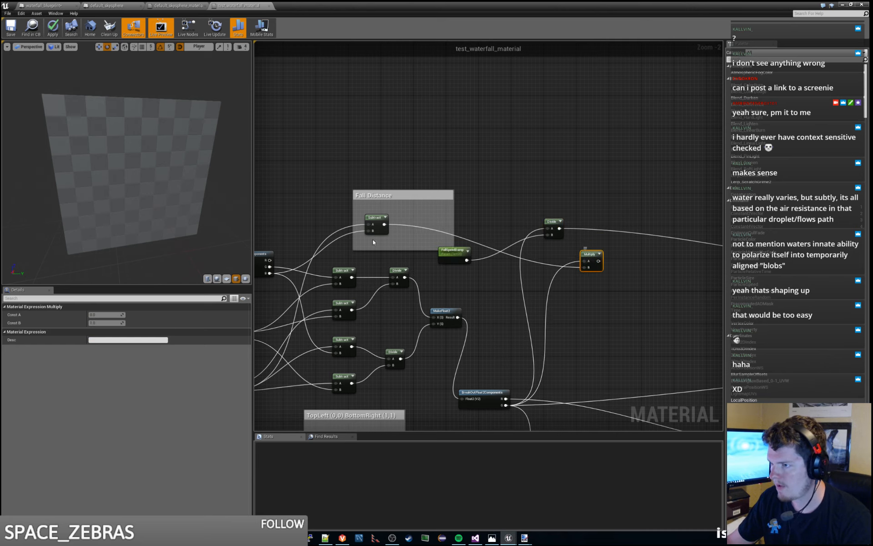
{"action": "left_click", "coordinate": [374, 218]}
{"action": "key", "text": "Delete"}
{"action": "left_click", "coordinate": [416, 194]}
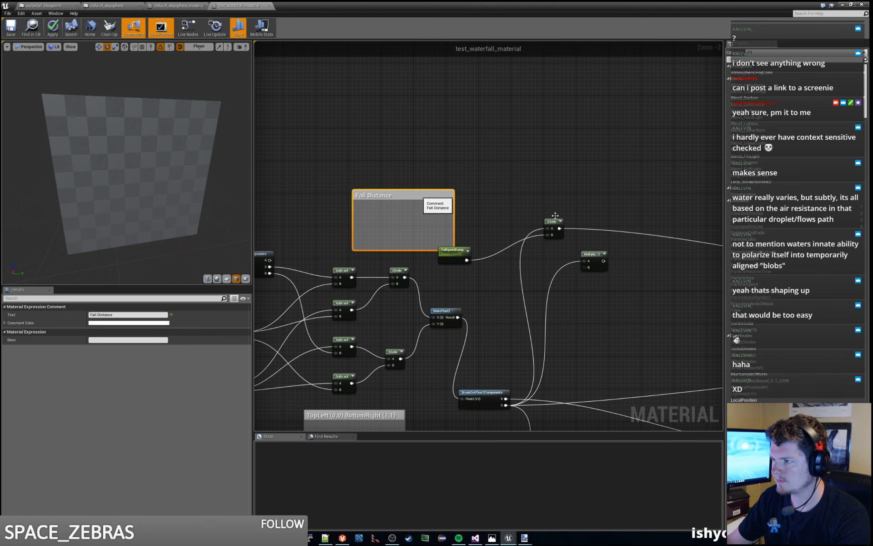
{"action": "key", "text": "Delete"}
- Group FallSpeedDamp and Divide with the Multiply, feed G into both Multiply inputs, and wire the Multiply into Divide's A
{"action": "right_click_drag", "start_coordinate": [416, 200], "coordinate": [266, 205]}
{"action": "left_click", "coordinate": [307, 257]}
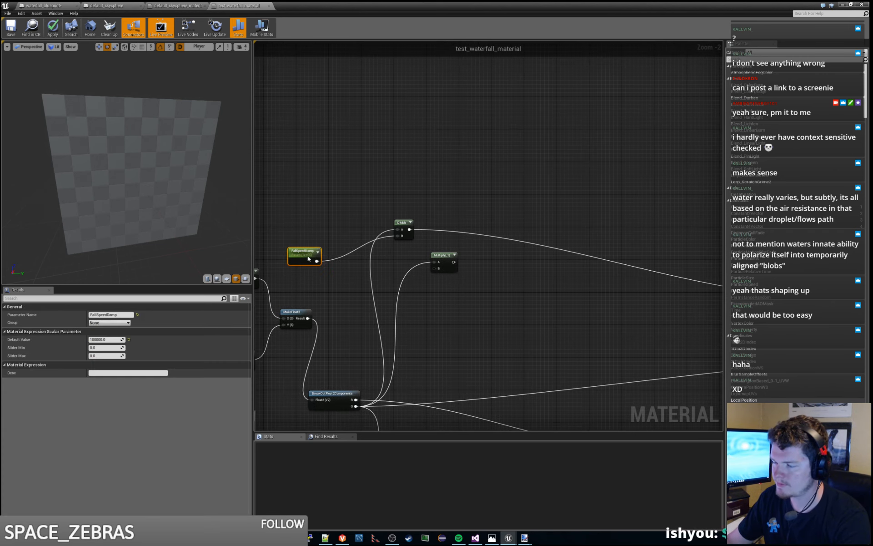
{"action": "left_click_drag", "start_coordinate": [304, 253], "coordinate": [443, 294]}
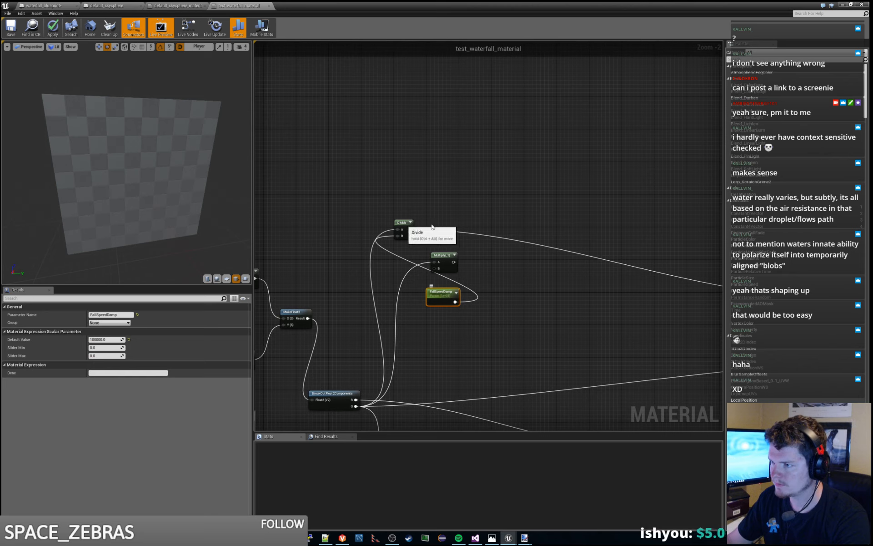
{"action": "left_click_drag", "start_coordinate": [404, 224], "coordinate": [543, 263]}
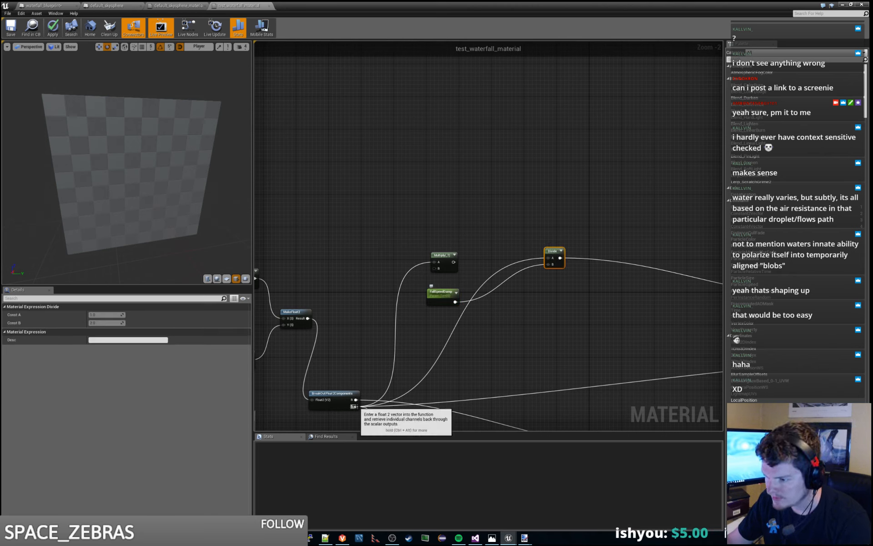
{"action": "left_click_drag", "start_coordinate": [356, 406], "coordinate": [513, 259]}
{"action": "right_click_drag", "start_coordinate": [513, 258], "coordinate": [381, 264]}
- Check the FallSpeed and FallSpeedDamp parameters, and apply and save test_waterfall_material
{"action": "left_click", "coordinate": [481, 270]}
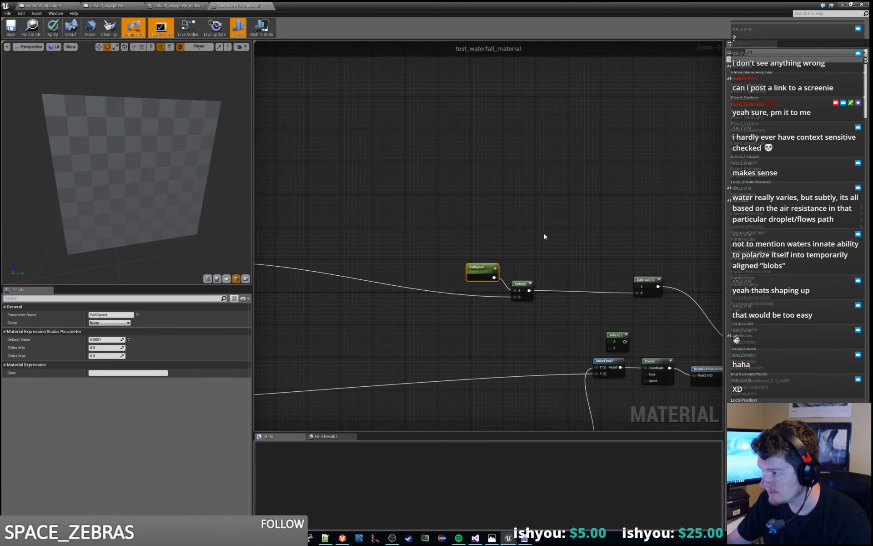
{"action": "right_click_drag", "start_coordinate": [575, 244], "coordinate": [506, 212]}
{"action": "scroll", "coordinate": [492, 209], "scroll_direction": "down", "scroll_amount": 2}
{"action": "right_click_drag", "start_coordinate": [361, 269], "coordinate": [526, 266]}
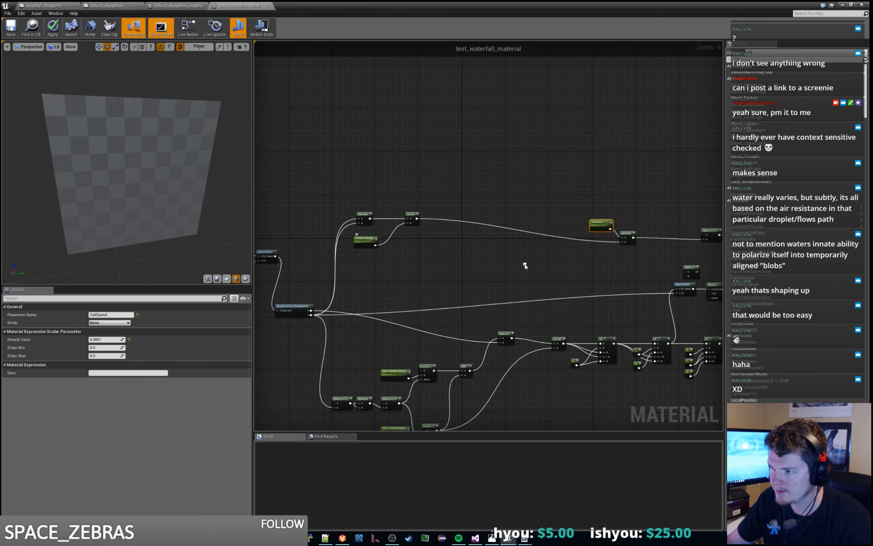
{"action": "left_click", "coordinate": [366, 242]}
{"action": "right_click_drag", "start_coordinate": [510, 252], "coordinate": [496, 255]}
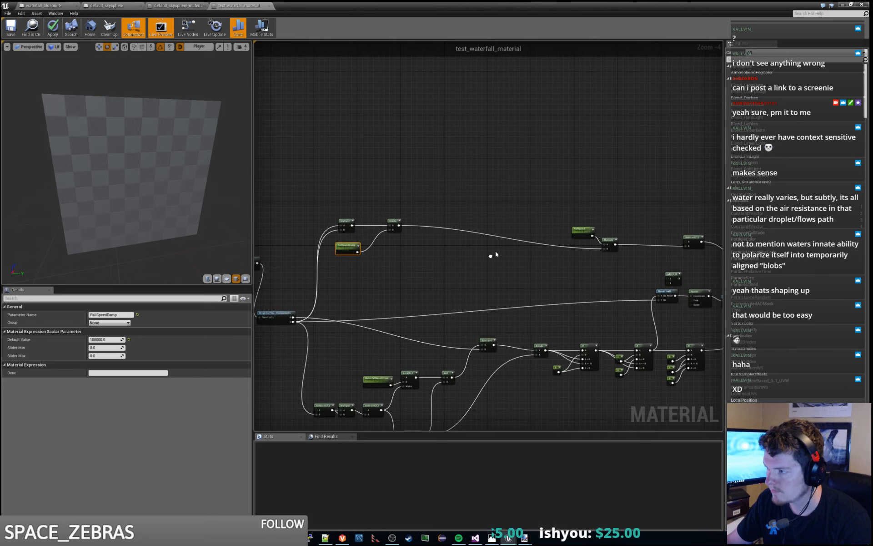
{"action": "left_click", "coordinate": [53, 32]}
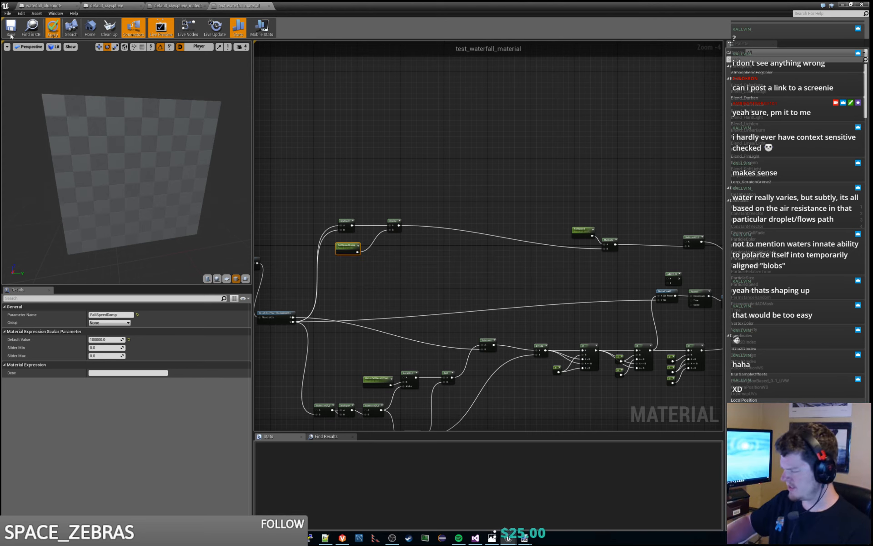
{"action": "left_click", "coordinate": [10, 35]}
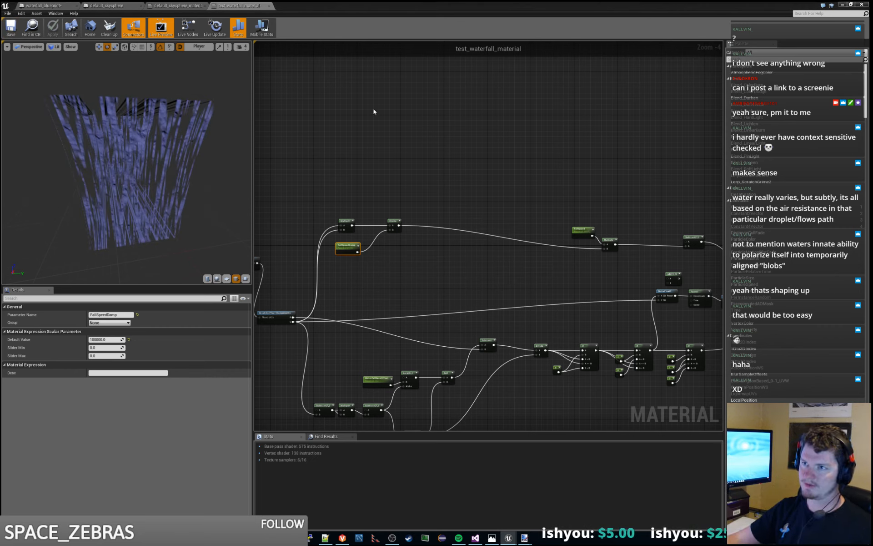
- In the level, reset the waterfall actor's Fall Speed Divider to its default and set its Gravity Affect to 1
{"action": "left_click", "coordinate": [842, 5]}
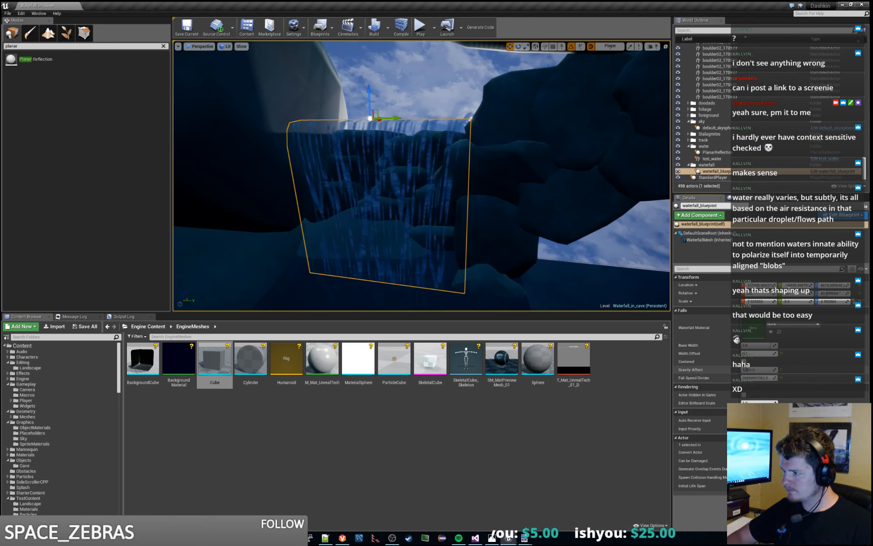
{"action": "left_click", "coordinate": [782, 379]}
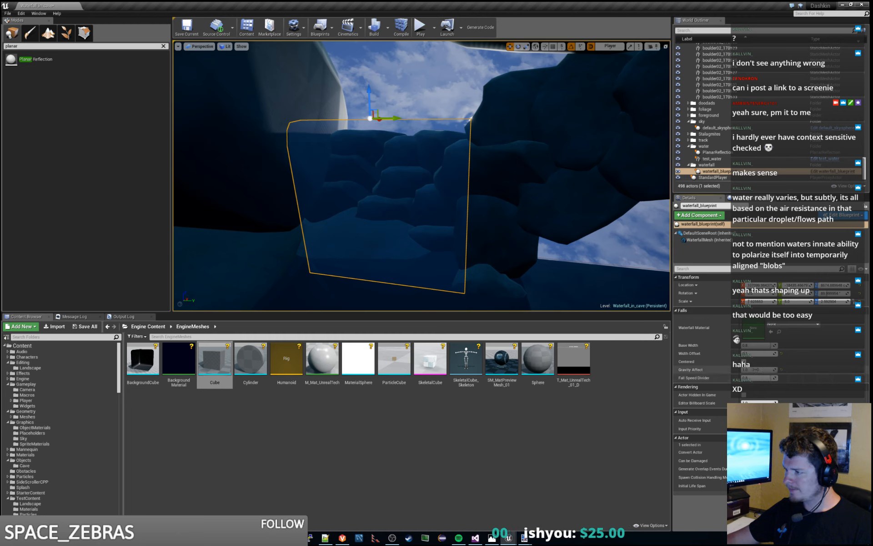
{"action": "left_click_drag", "start_coordinate": [755, 370], "coordinate": [761, 370]}
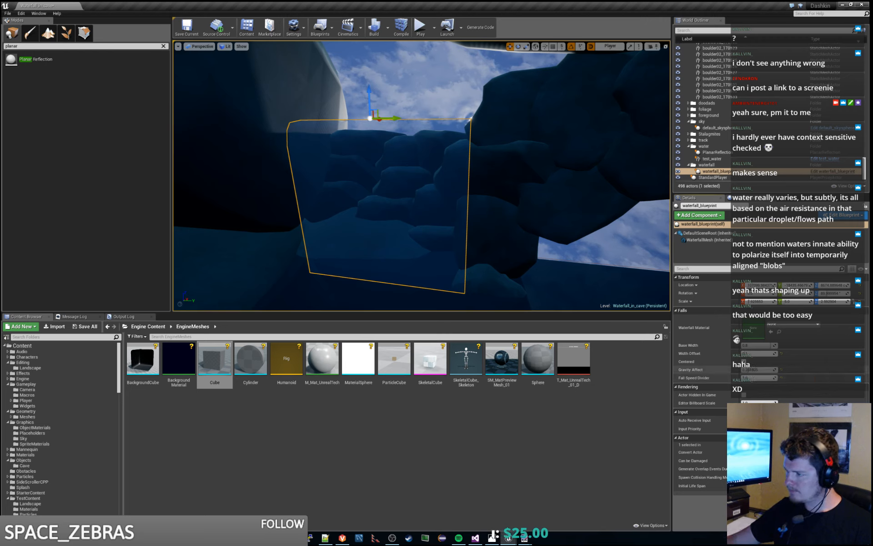
{"action": "left_click", "coordinate": [756, 370]}
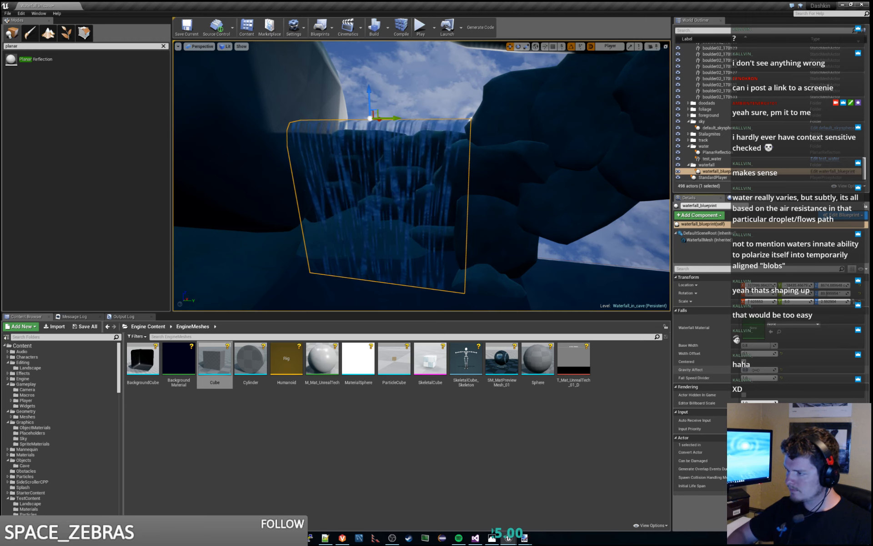
{"action": "type", "text": "1"}
{"action": "key", "text": "Return"}
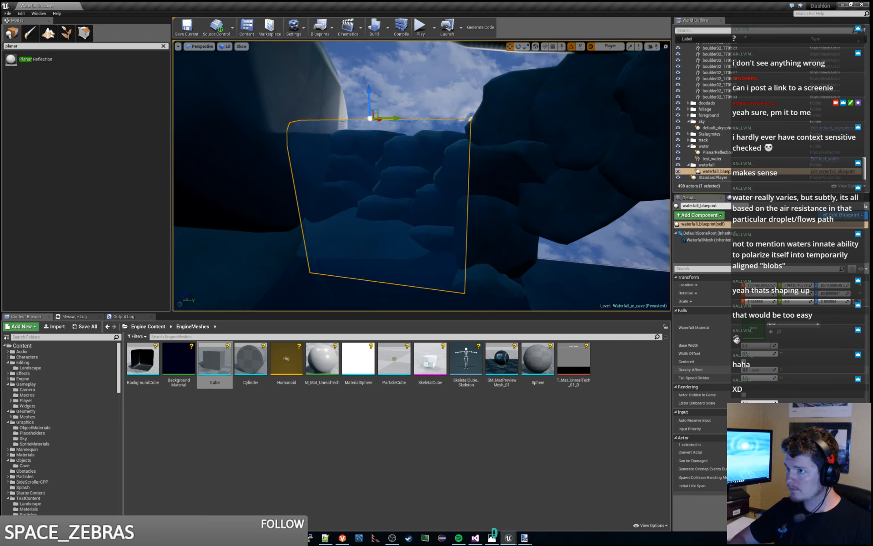
- Examine the waterfall's texture movement and stretching from near and far in the level
{"action": "key", "text": "w"}
{"action": "right_click_drag", "start_coordinate": [455, 182], "coordinate": [433, 186]}
{"action": "key", "text": "s"}
{"action": "key", "text": "s"}
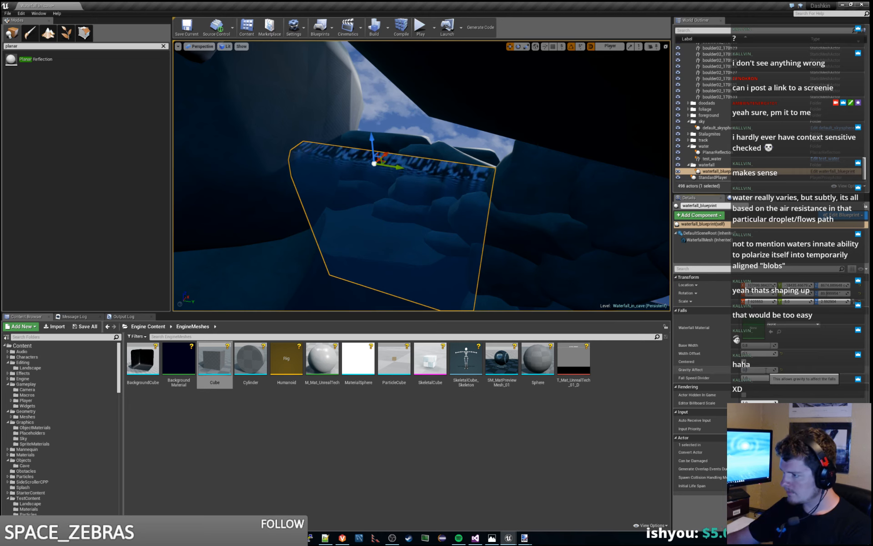
{"action": "right_click_drag", "start_coordinate": [459, 182], "coordinate": [431, 157]}
{"action": "key", "text": "w"}
{"action": "key", "text": "s"}
{"action": "key", "text": "w"}
{"action": "key", "text": "s"}
{"action": "key", "text": "w"}
{"action": "key", "text": "s"}
{"action": "key", "text": "s"}
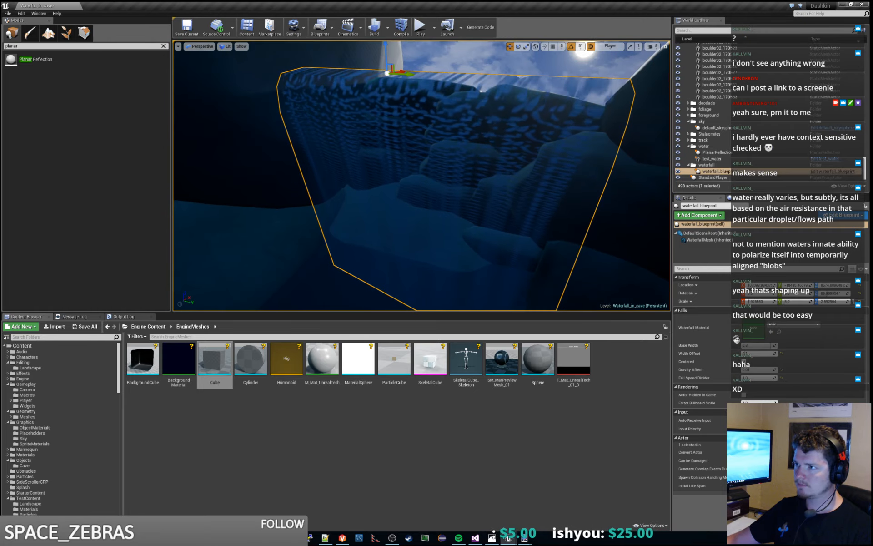
{"action": "key", "text": "d"}
{"action": "key", "text": "a"}
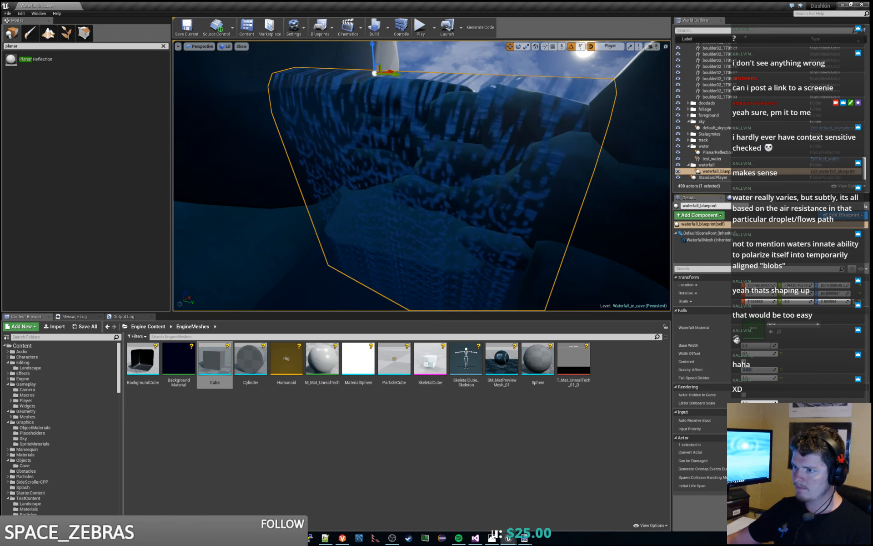
{"action": "key", "text": "s"}
{"action": "mouse_move", "coordinate": [523, 205]}
{"action": "right_mouse_down"}
{"action": "mouse_move", "coordinate": [516, 259]}
{"action": "mouse_move", "coordinate": [518, 205]}
{"action": "right_mouse_up"}
{"action": "key", "text": "w"}
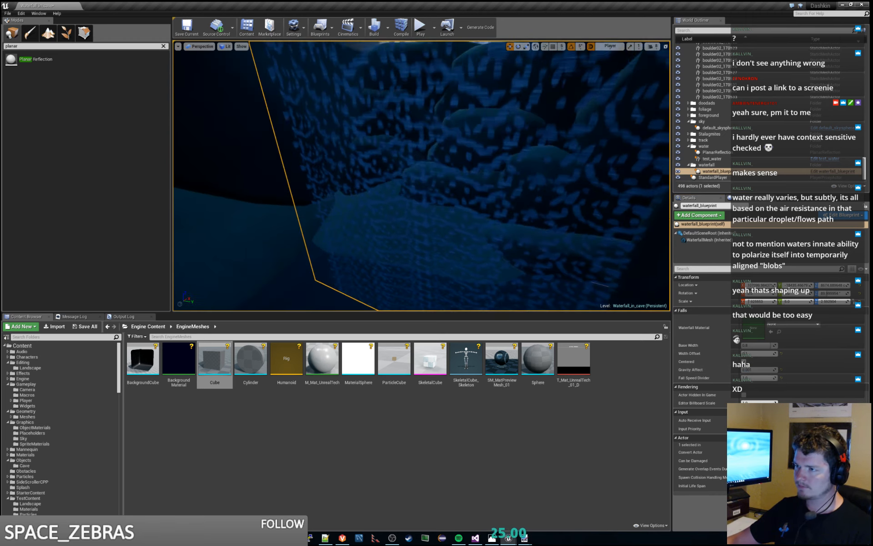
{"action": "key", "text": "s"}
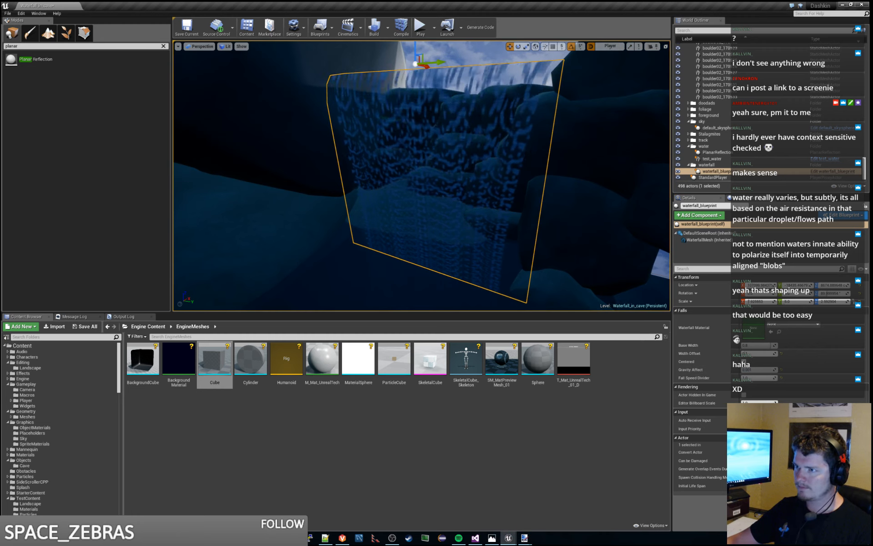
{"action": "right_click_drag", "start_coordinate": [519, 205], "coordinate": [521, 206]}
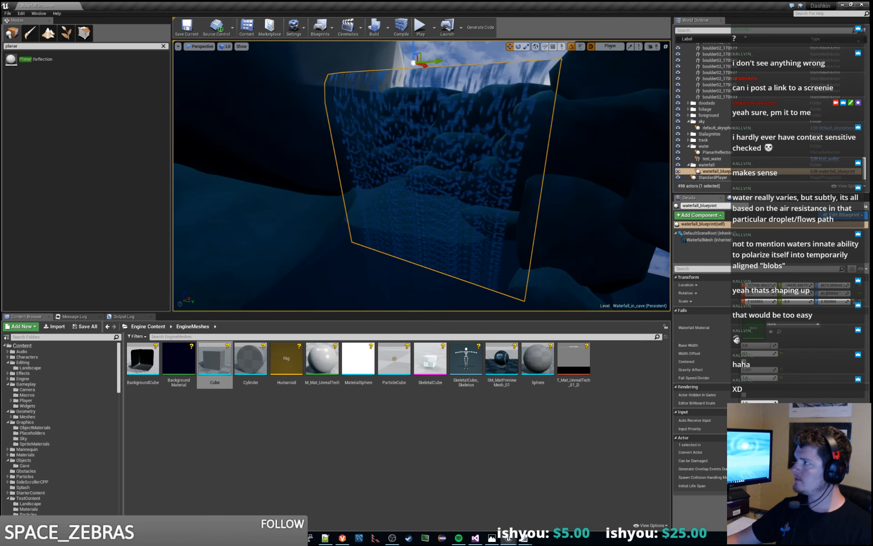
- In test_waterfall_material, add a Subtract node above the Multiply that squares the G output
{"action": "left_click_drag", "start_coordinate": [872, 118], "coordinate": [537, 1]}
{"action": "right_click_drag", "start_coordinate": [498, 217], "coordinate": [464, 174]}
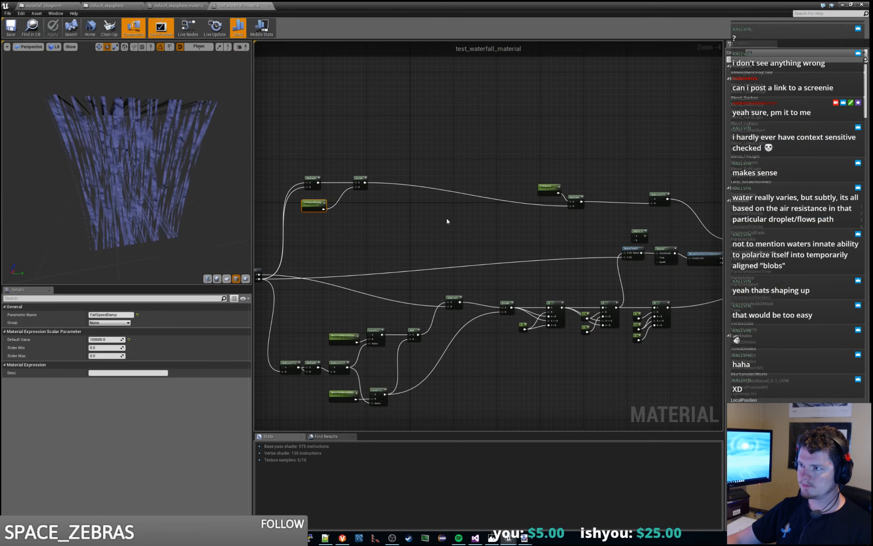
{"action": "right_click_drag", "start_coordinate": [550, 221], "coordinate": [692, 229]}
{"action": "scroll", "coordinate": [485, 206], "scroll_direction": "up", "scroll_amount": 2}
{"action": "right_click_drag", "start_coordinate": [465, 230], "coordinate": [523, 231]}
{"action": "mouse_move", "coordinate": [376, 202]}
{"action": "left_mouse_down"}
{"action": "mouse_move", "coordinate": [395, 203]}
{"action": "mouse_move", "coordinate": [388, 204]}
{"action": "left_mouse_up"}
{"action": "left_click", "coordinate": [399, 183]}
{"action": "right_click", "coordinate": [407, 135]}
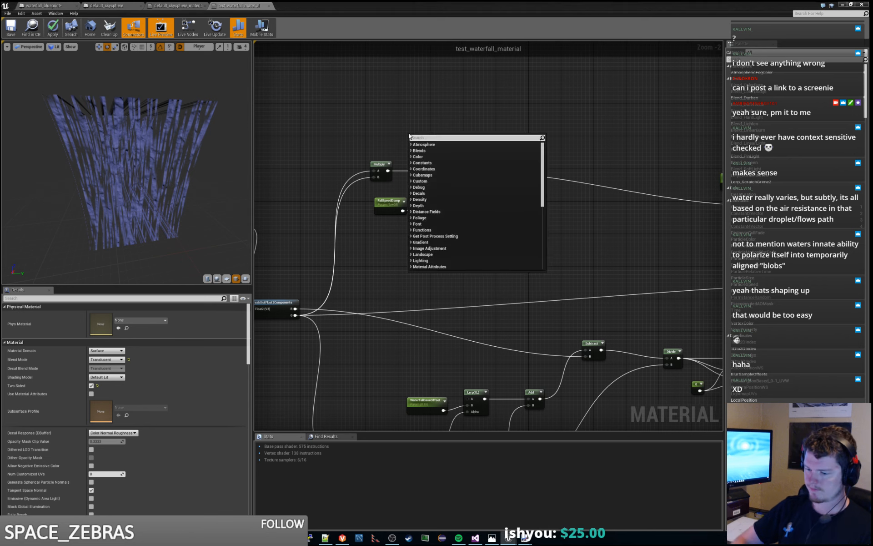
{"action": "type", "text": "subtract"}
{"action": "key", "text": "Return"}
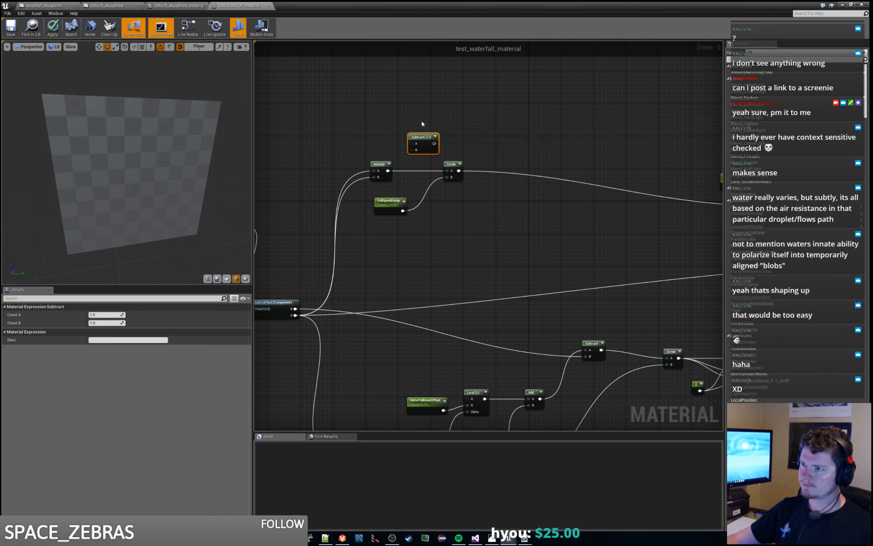
{"action": "right_click_drag", "start_coordinate": [422, 124], "coordinate": [363, 126]}
{"action": "left_click_drag", "start_coordinate": [354, 138], "coordinate": [312, 132]}
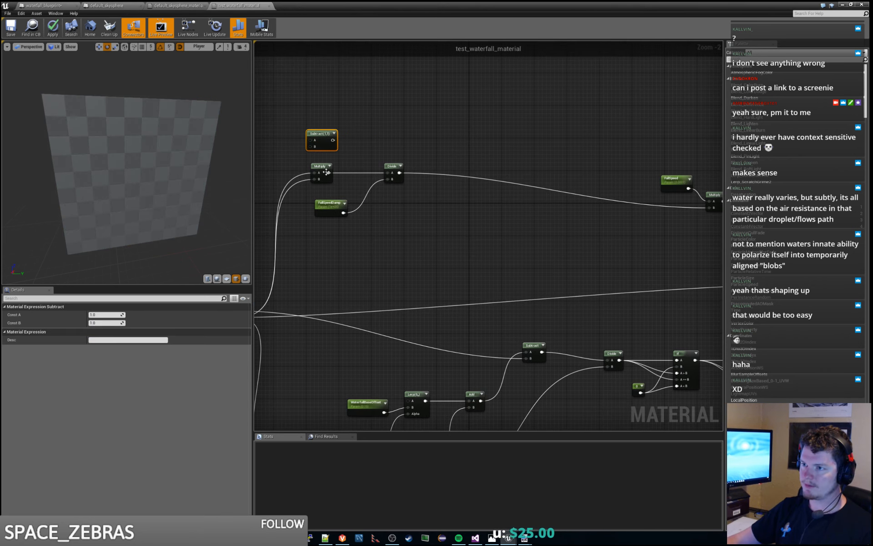
{"action": "left_click_drag", "start_coordinate": [326, 172], "coordinate": [339, 172]}
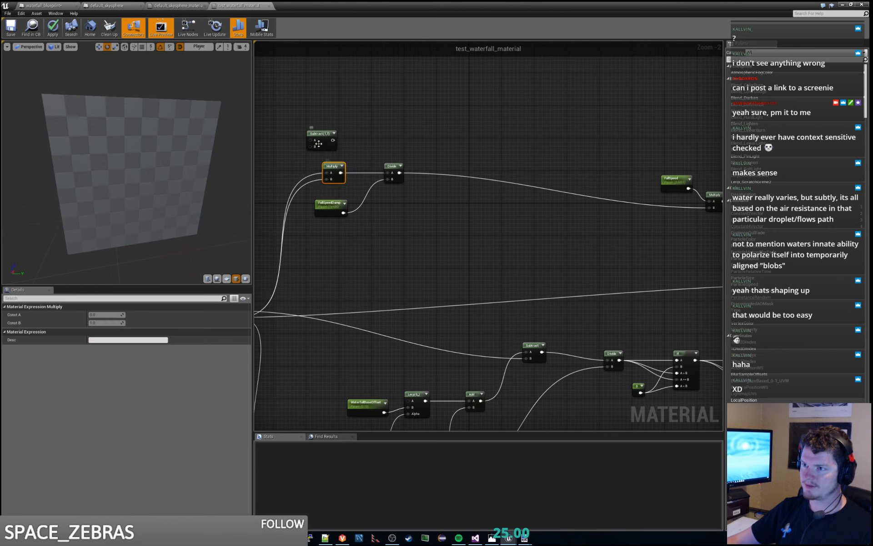
- Wire the G output into the new Subtract's B, and feed the Subtract into both inputs of a pasted Multiply copy
{"action": "right_click_drag", "start_coordinate": [336, 286], "coordinate": [394, 294]}
{"action": "left_click_drag", "start_coordinate": [293, 325], "coordinate": [367, 153]}
{"action": "key", "text": "ctrl+v"}
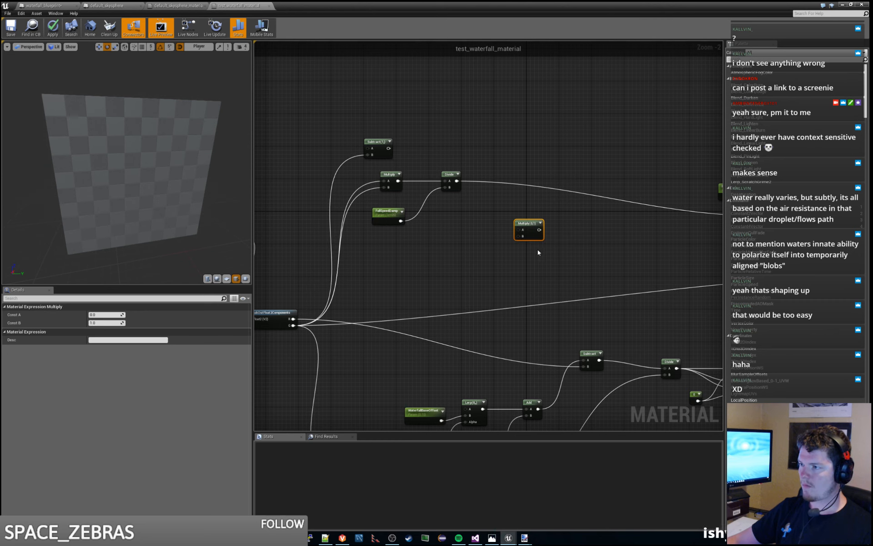
{"action": "left_click_drag", "start_coordinate": [519, 223], "coordinate": [418, 157]}
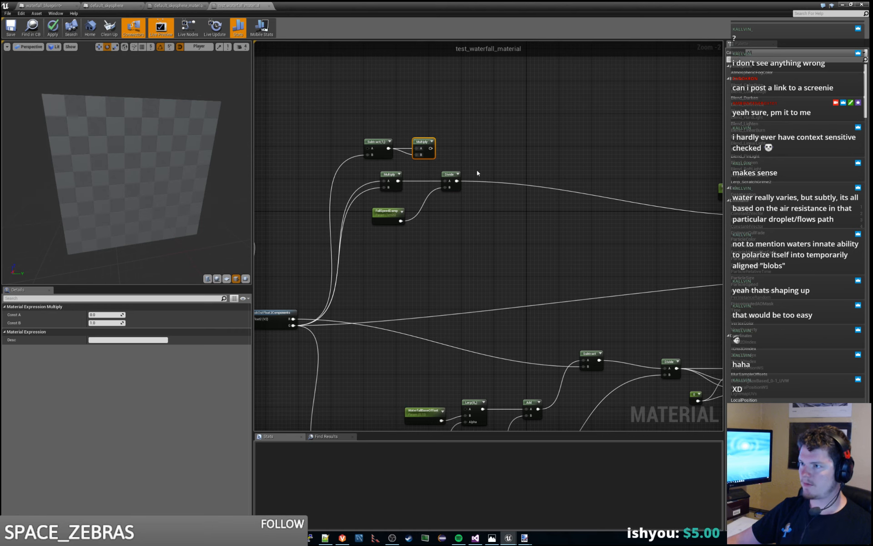
- Delete the old squaring Multiply, Divide and FallSpeedDamp nodes, and wire the new Multiply into the FallSpeed Multiply's B
{"action": "left_click_drag", "start_coordinate": [476, 172], "coordinate": [389, 226]}
{"action": "key", "text": "Delete"}
{"action": "right_click_drag", "start_coordinate": [521, 170], "coordinate": [432, 198]}
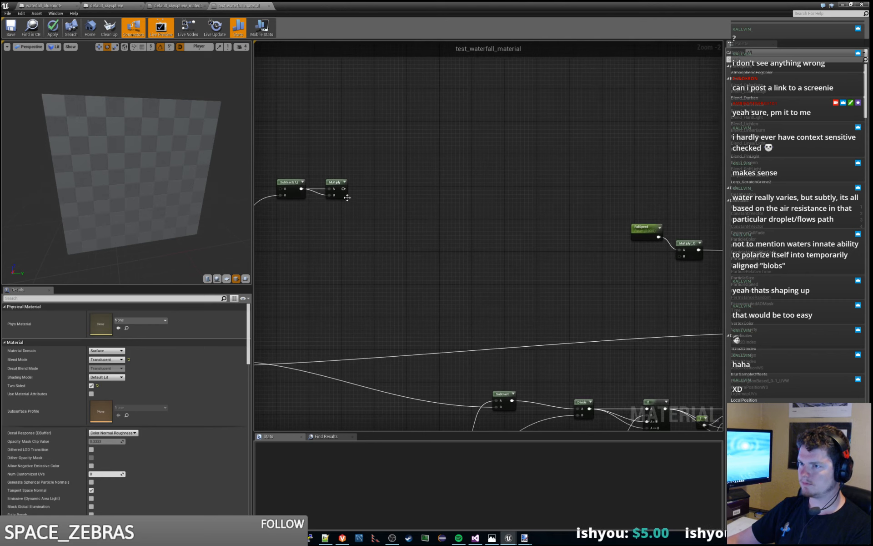
{"action": "left_click_drag", "start_coordinate": [343, 189], "coordinate": [679, 256]}
{"action": "right_click_drag", "start_coordinate": [591, 278], "coordinate": [579, 275]}
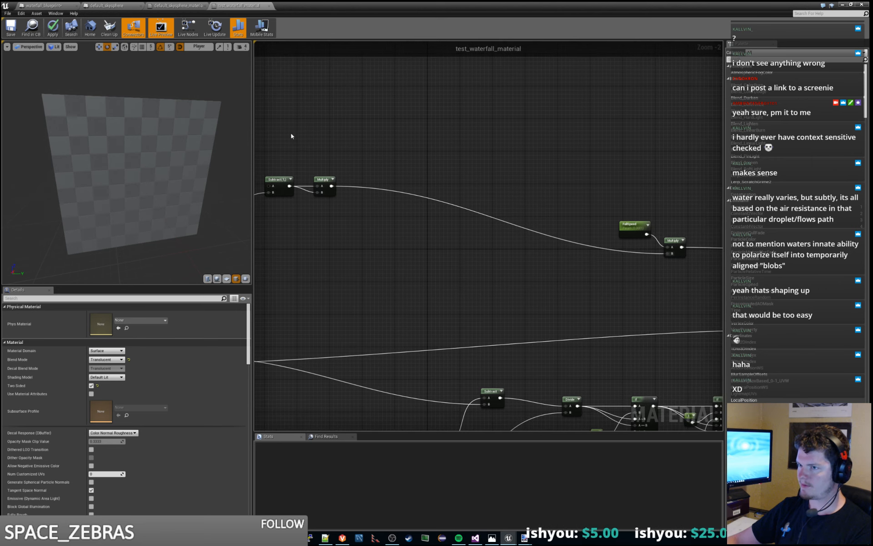
{"action": "left_click_drag", "start_coordinate": [328, 212], "coordinate": [328, 210]}
{"action": "left_click_drag", "start_coordinate": [319, 178], "coordinate": [381, 227]}
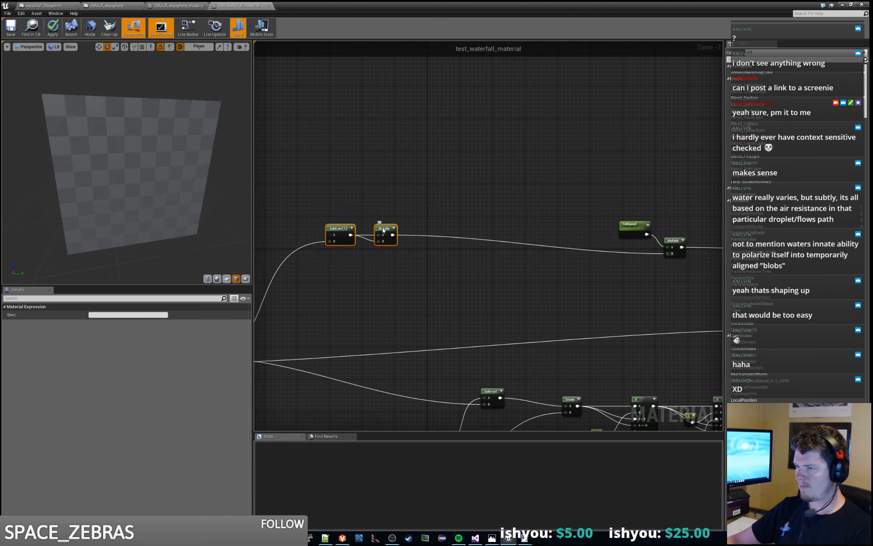
- Duplicate the Subtract node, place it after the squaring Multiply, and wire its output into the FallSpeed Multiply's B
{"action": "left_click", "coordinate": [357, 253]}
{"action": "left_click", "coordinate": [339, 239]}
{"action": "key", "text": "ctrl+w"}
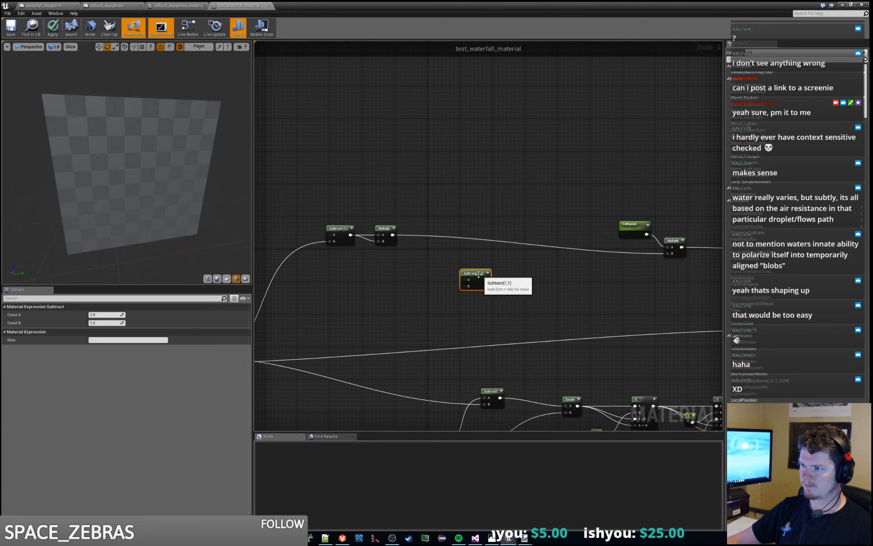
{"action": "left_click_drag", "start_coordinate": [482, 267], "coordinate": [666, 255]}
{"action": "left_click_drag", "start_coordinate": [436, 261], "coordinate": [429, 231]}
- Check the remaining fall-speed node chain, apply and save test_waterfall_material, and check its preview
{"action": "right_click_drag", "start_coordinate": [586, 282], "coordinate": [382, 281]}
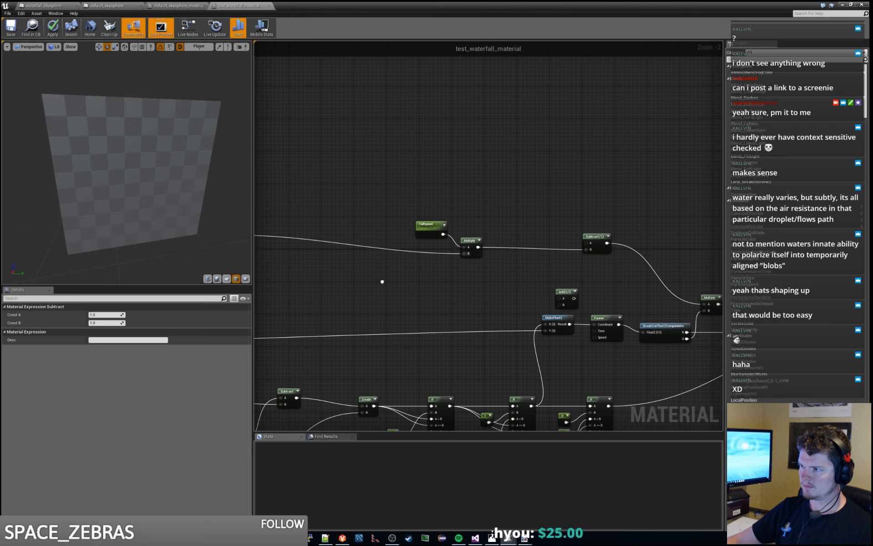
{"action": "right_click_drag", "start_coordinate": [619, 273], "coordinate": [564, 268]}
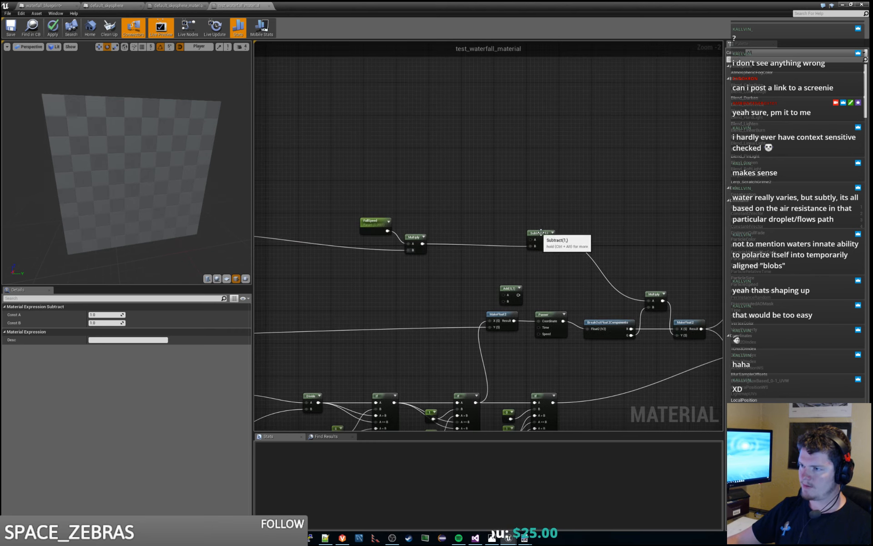
{"action": "right_click_drag", "start_coordinate": [471, 263], "coordinate": [502, 256]}
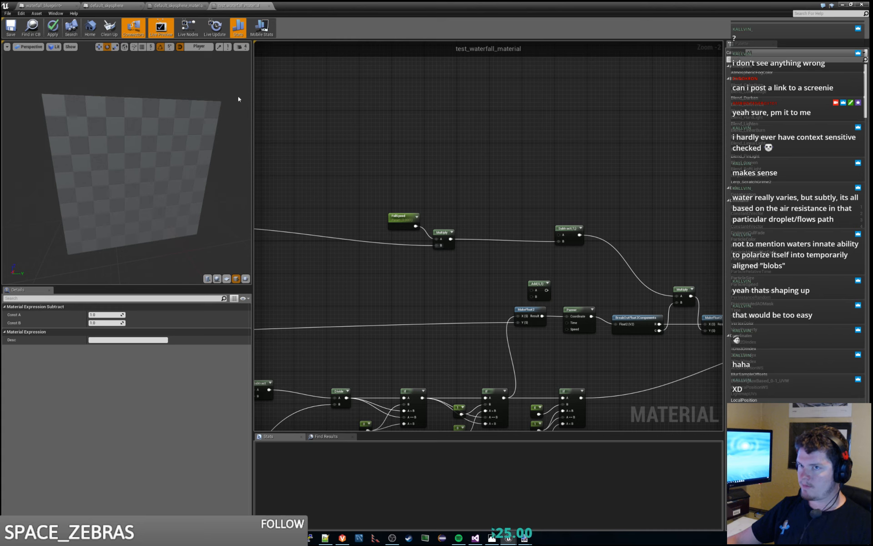
{"action": "left_click", "coordinate": [53, 27]}
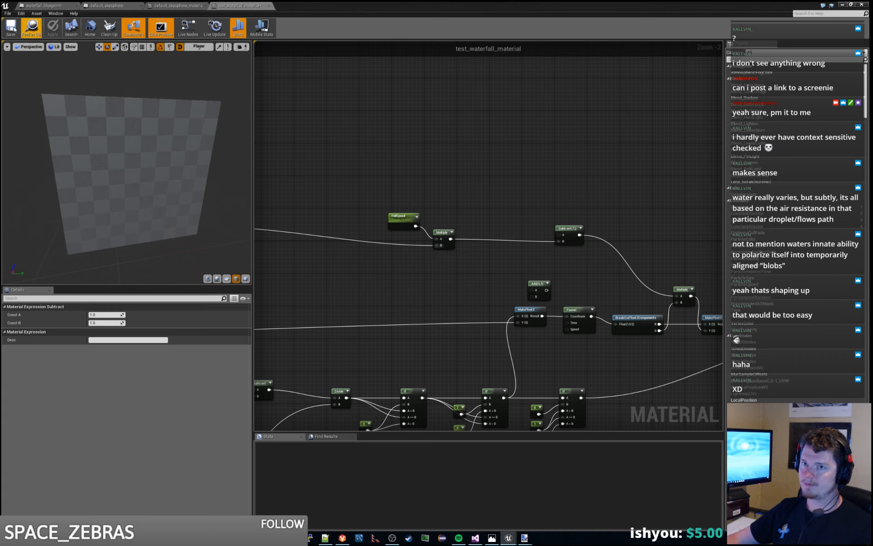
{"action": "key", "text": "ctrl+s"}
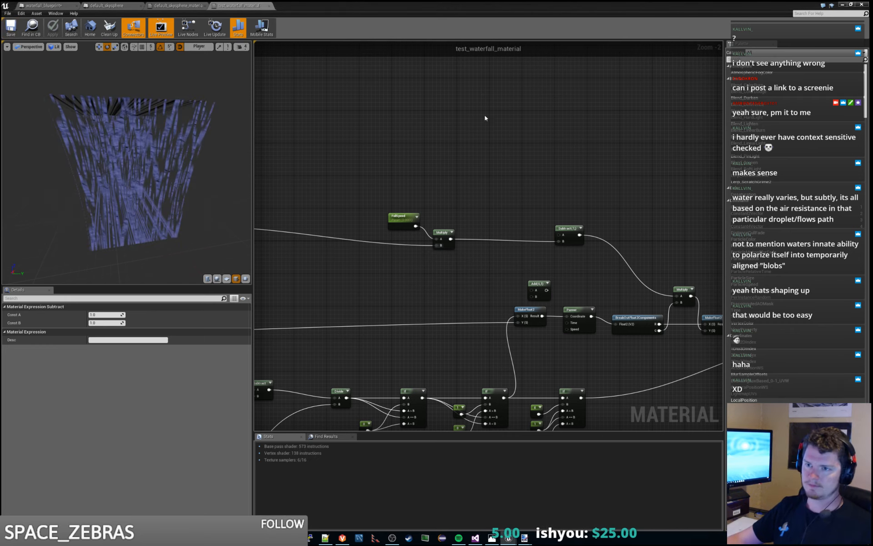
{"action": "left_click_drag", "start_coordinate": [206, 148], "coordinate": [182, 142]}
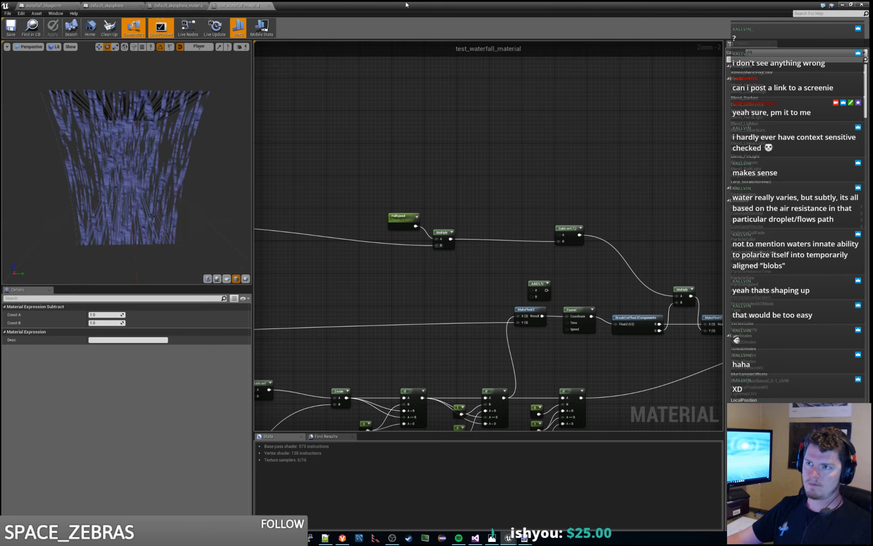
- Return to the level and set the waterfall actor's Gravity Affect to 0.00001
{"action": "left_click_drag", "start_coordinate": [406, 4], "coordinate": [872, 6]}
{"action": "right_click_drag", "start_coordinate": [421, 176], "coordinate": [441, 170]}
{"action": "key", "text": "s"}
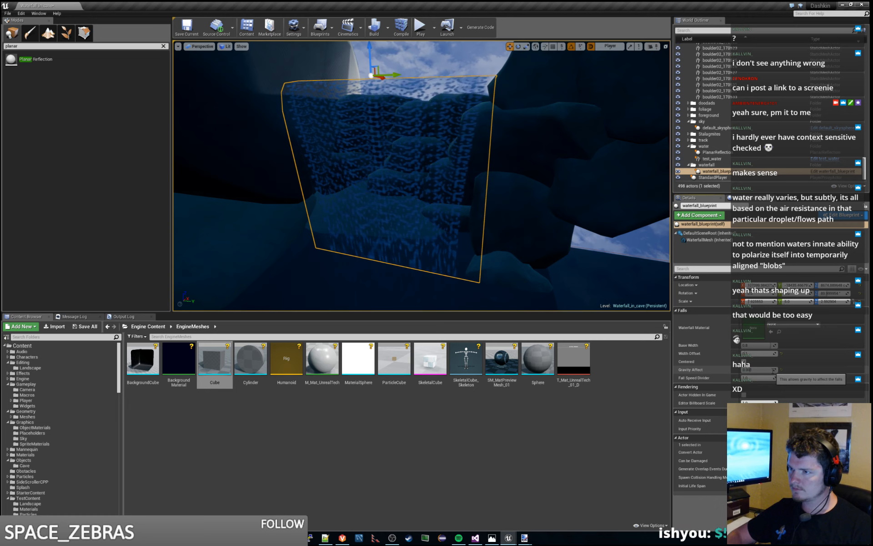
{"action": "type", "text": "01"}
{"action": "key", "text": "Return"}
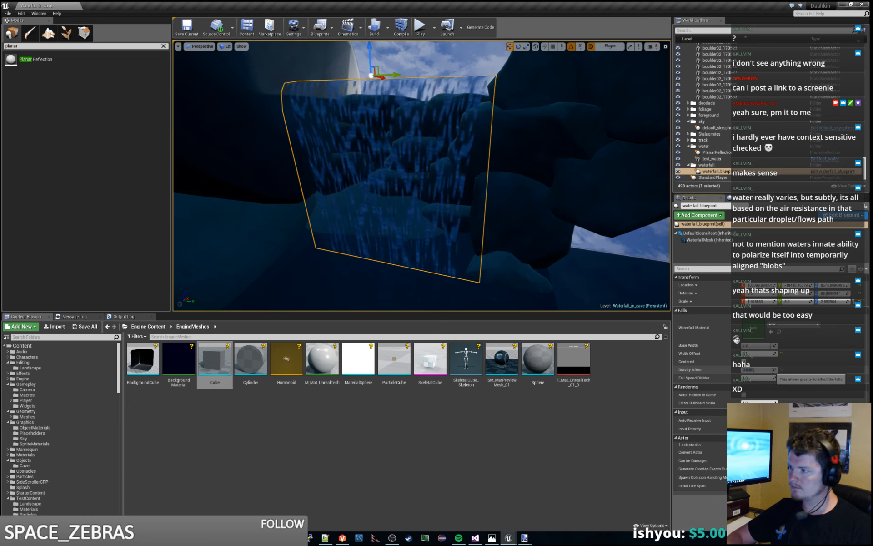
{"action": "type", "text": "0.00001"}
{"action": "key", "text": "Return"}
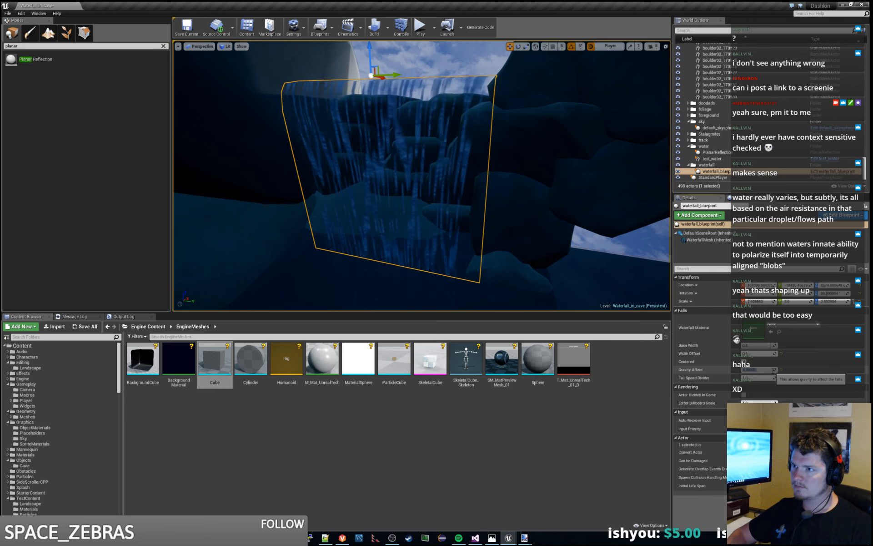